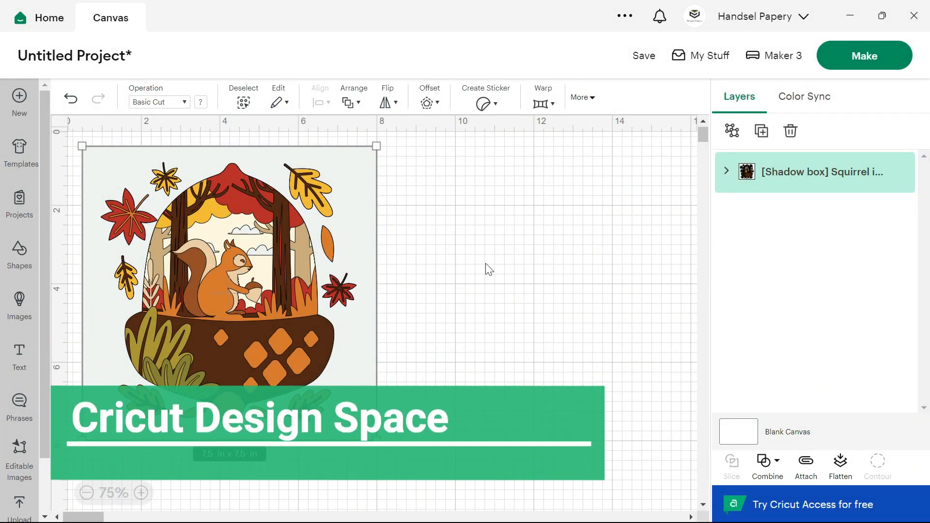
- Ungroup the squirrel shadow box design and rename its first four layers 1, 2, 3 and 4
{"action": "left_click", "coordinate": [731, 131]}
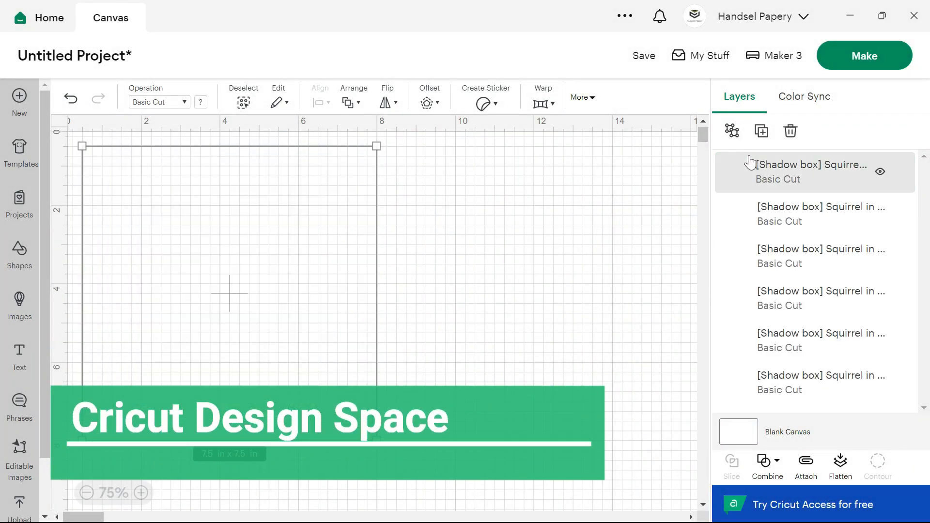
{"action": "double_click", "coordinate": [785, 167]}
{"action": "type", "text": "1"}
{"action": "double_click", "coordinate": [784, 213]}
{"action": "type", "text": "2"}
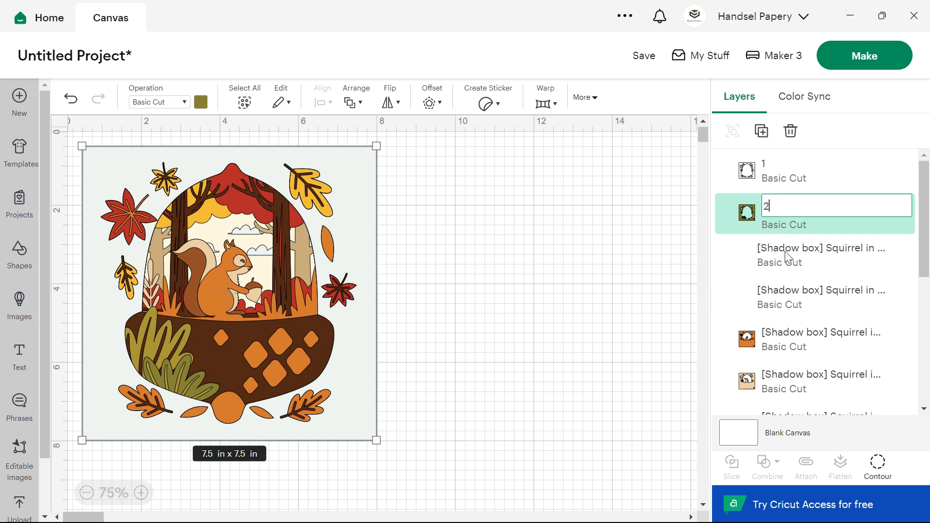
{"action": "double_click", "coordinate": [787, 247]}
{"action": "type", "text": "3"}
{"action": "double_click", "coordinate": [787, 290]}
{"action": "type", "text": "4"}
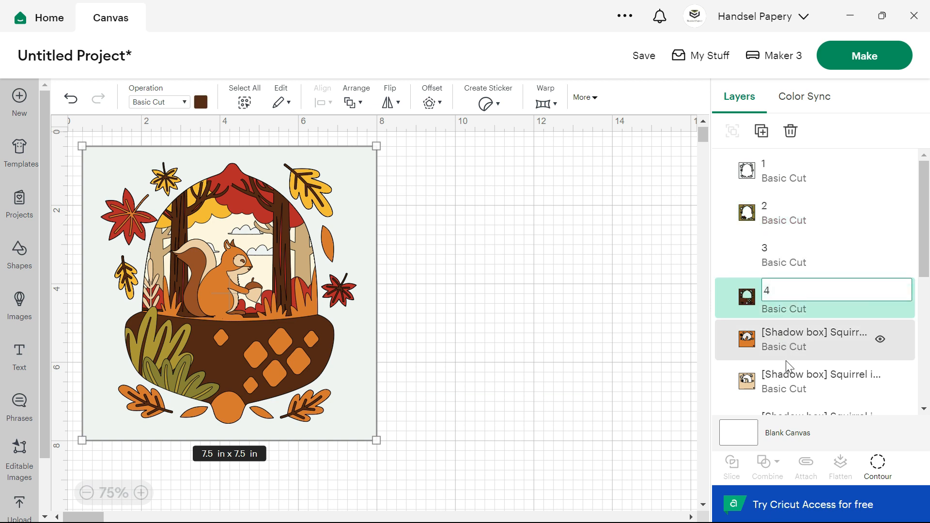
- Rename the fifth to eighth artwork layers 5, 6, 7 and 8
{"action": "double_click", "coordinate": [787, 339]}
{"action": "type", "text": "5"}
{"action": "double_click", "coordinate": [780, 380]}
{"action": "type", "text": "6"}
{"action": "scroll", "coordinate": [789, 272], "scroll_direction": "down", "scroll_amount": 3}
{"action": "left_click", "coordinate": [787, 280]}
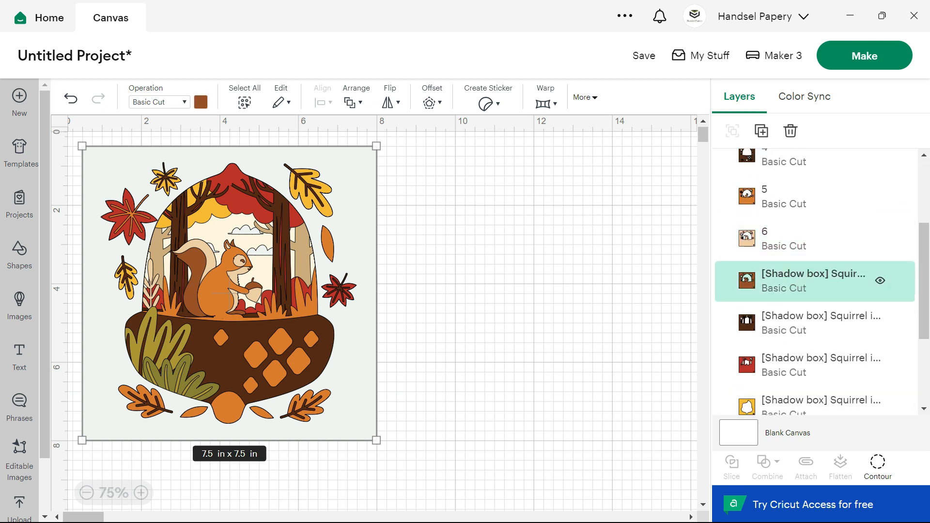
{"action": "double_click", "coordinate": [787, 280]}
{"action": "type", "text": "7"}
{"action": "double_click", "coordinate": [787, 322]}
{"action": "type", "text": "8"}
- Rename the remaining five artwork layers 9, 10, 11, 12 and 13 in order
{"action": "double_click", "coordinate": [787, 364]}
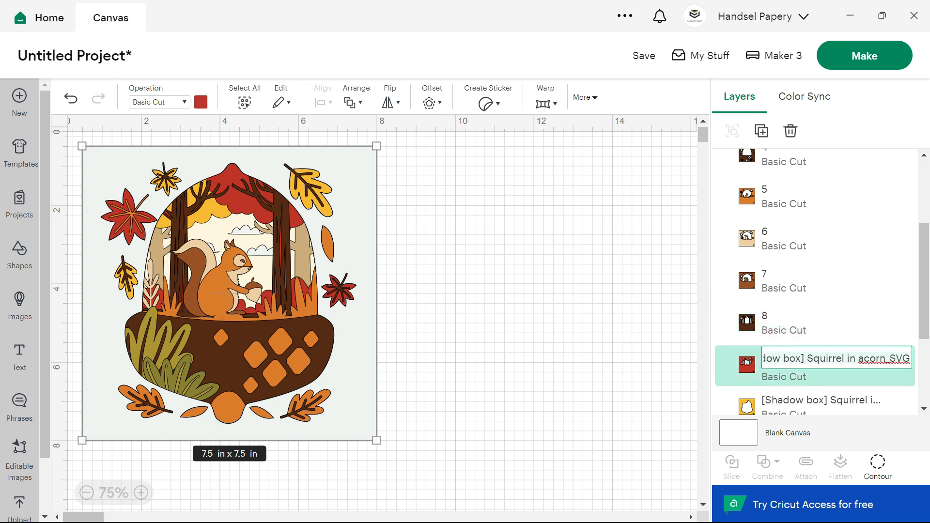
{"action": "double_click", "coordinate": [787, 404]}
{"action": "type", "text": "10"}
{"action": "scroll", "coordinate": [789, 384], "scroll_direction": "down", "scroll_amount": 2}
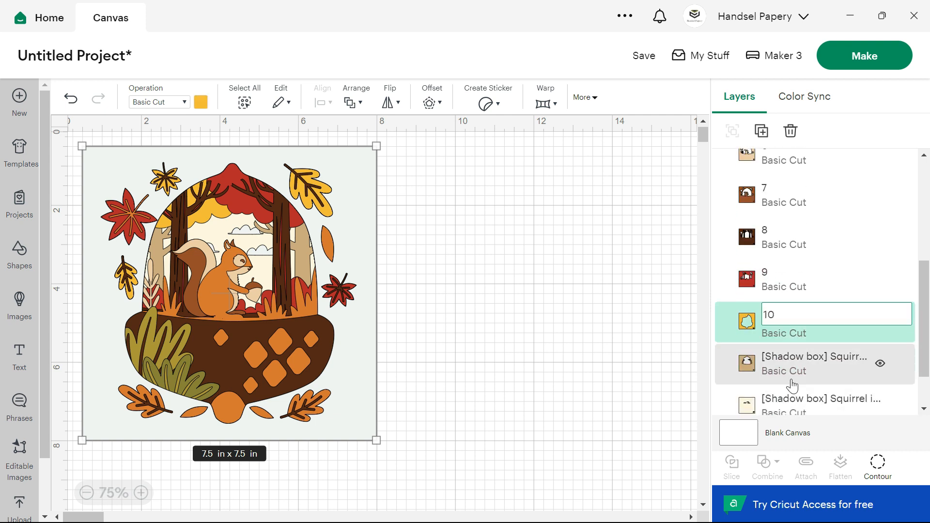
{"action": "double_click", "coordinate": [787, 373]}
{"action": "type", "text": "11"}
{"action": "double_click", "coordinate": [787, 393]}
{"action": "type", "text": "12"}
{"action": "scroll", "coordinate": [814, 382], "scroll_direction": "down", "scroll_amount": 1}
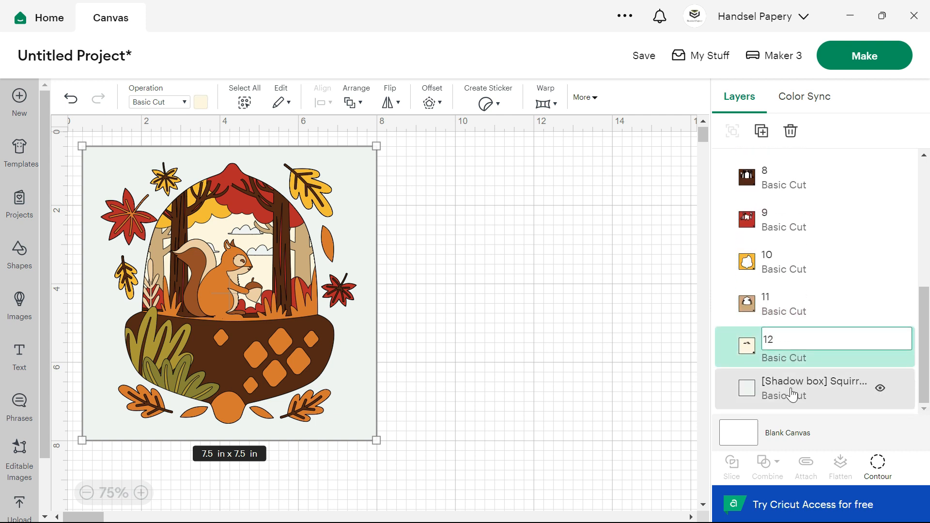
{"action": "double_click", "coordinate": [787, 383]}
{"action": "type", "text": "13"}
{"action": "key", "text": "Return"}
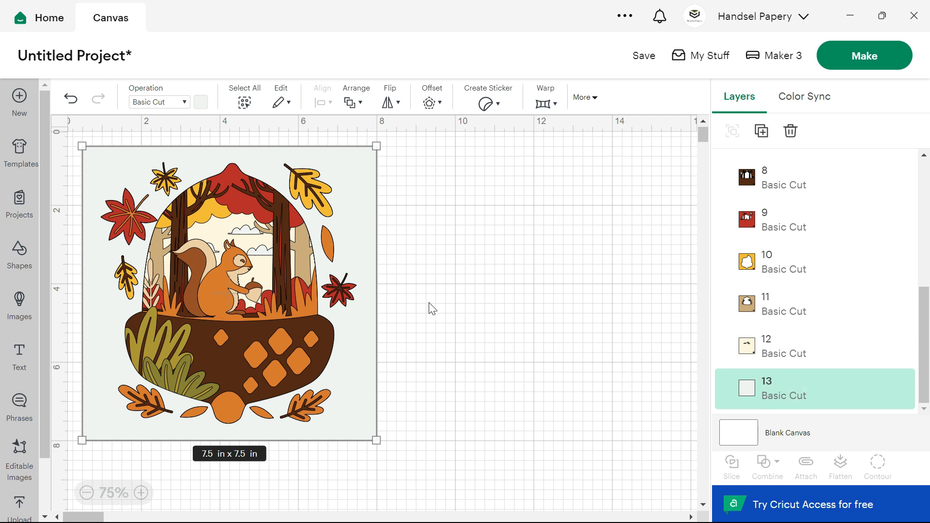
- Add a circle shape and enlarge it to about 8.67 in across, covering the squirrel artwork
{"action": "left_click", "coordinate": [20, 253]}
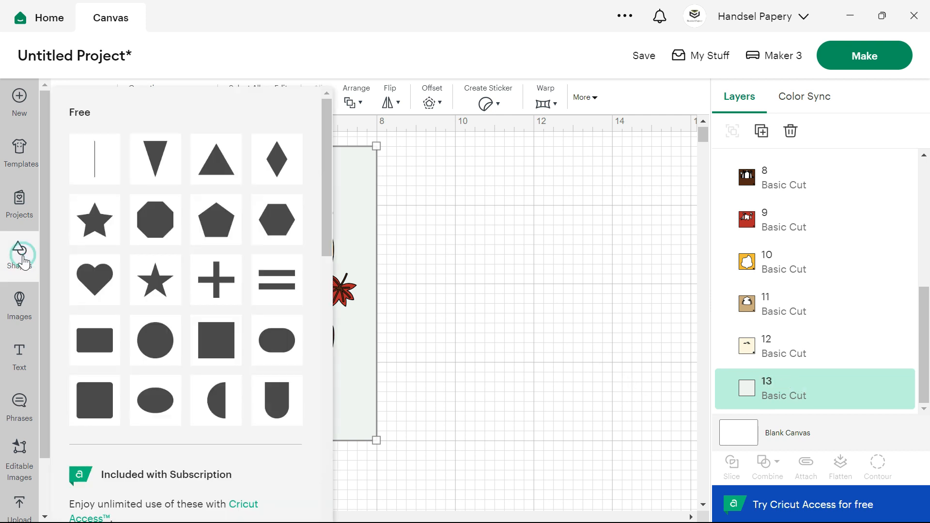
{"action": "left_click", "coordinate": [175, 349]}
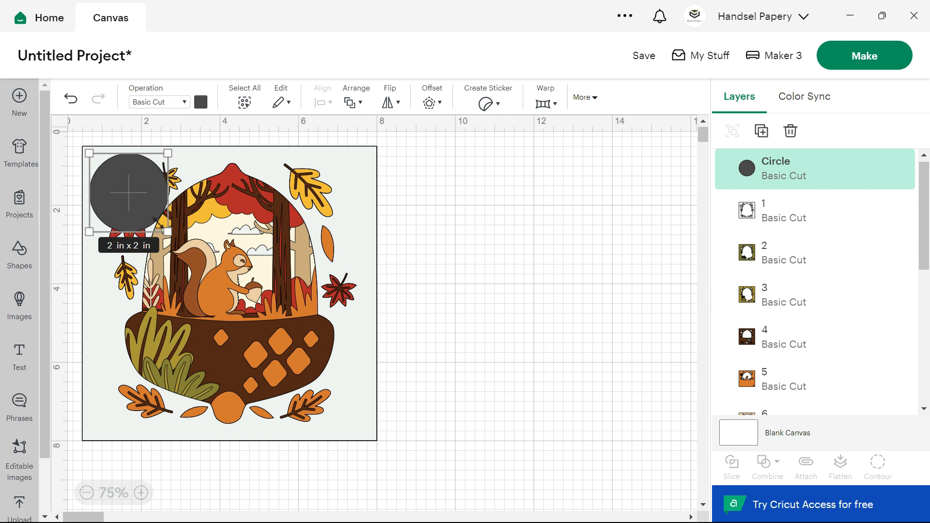
{"action": "left_click_drag", "start_coordinate": [167, 231], "coordinate": [402, 466]}
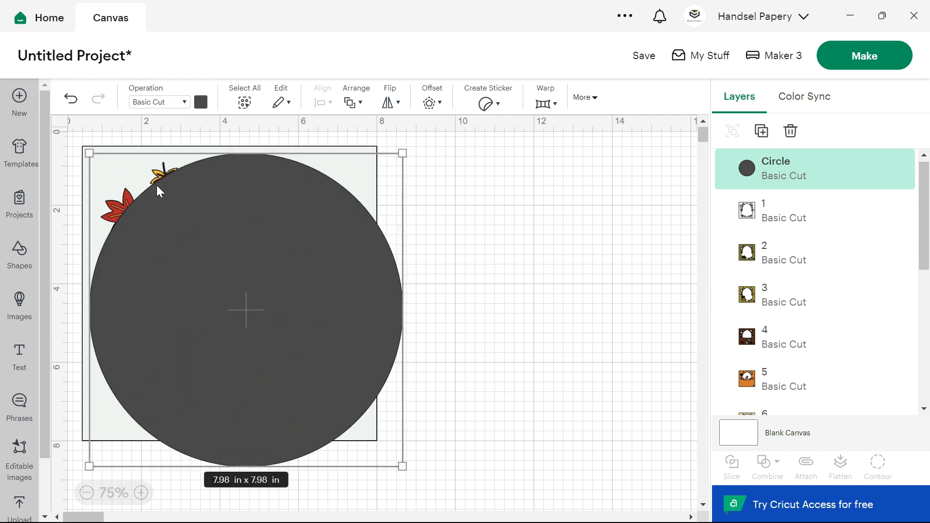
{"action": "left_click_drag", "start_coordinate": [85, 148], "coordinate": [62, 125]}
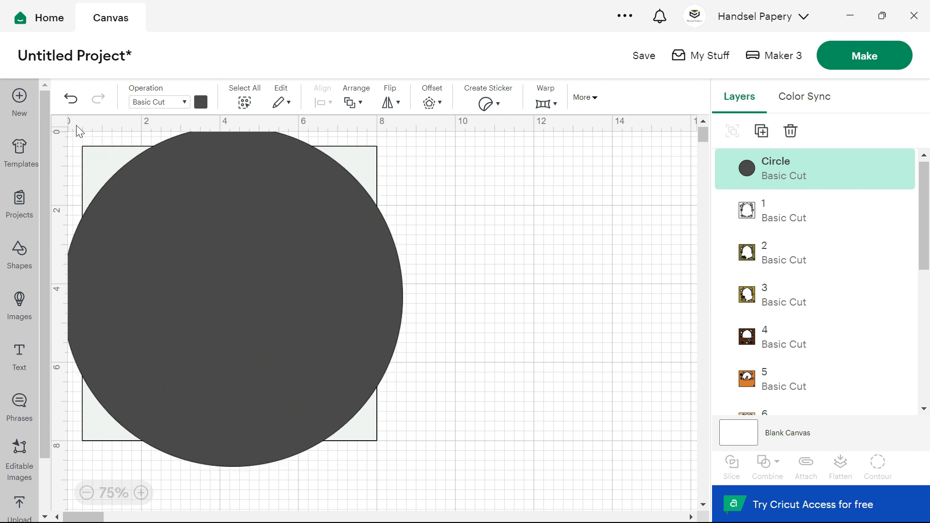
- Resize the circle to about 8.61 in around the artwork, using the Pen operation to see through it, and set it back to Basic Cut
{"action": "left_click", "coordinate": [174, 104]}
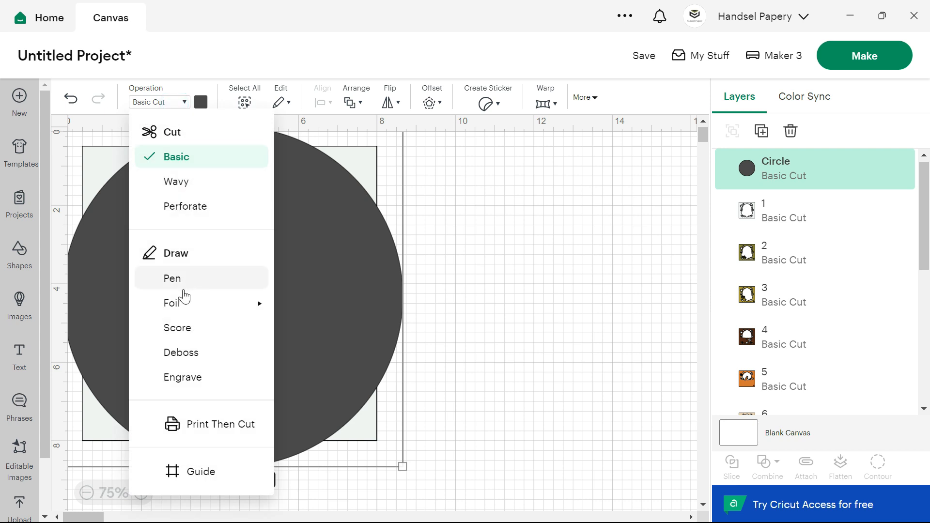
{"action": "left_click", "coordinate": [196, 274]}
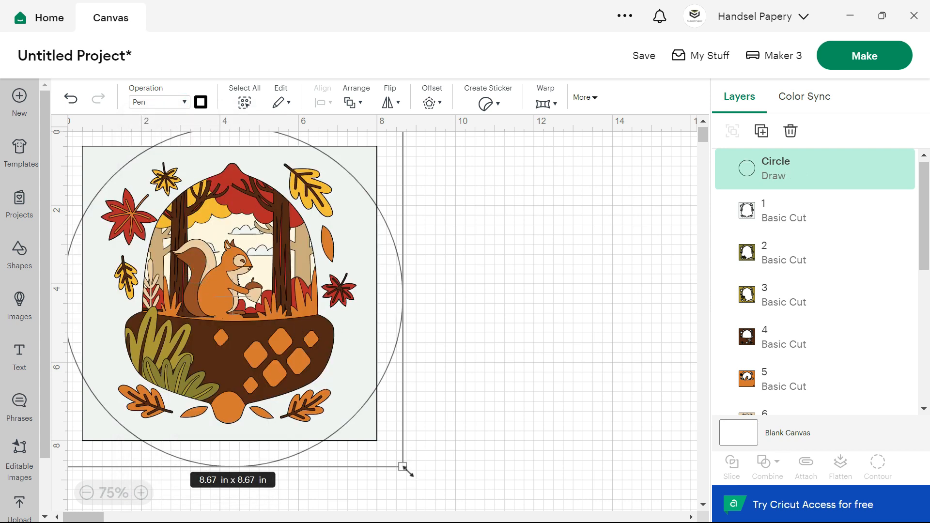
{"action": "left_click_drag", "start_coordinate": [405, 469], "coordinate": [404, 464]}
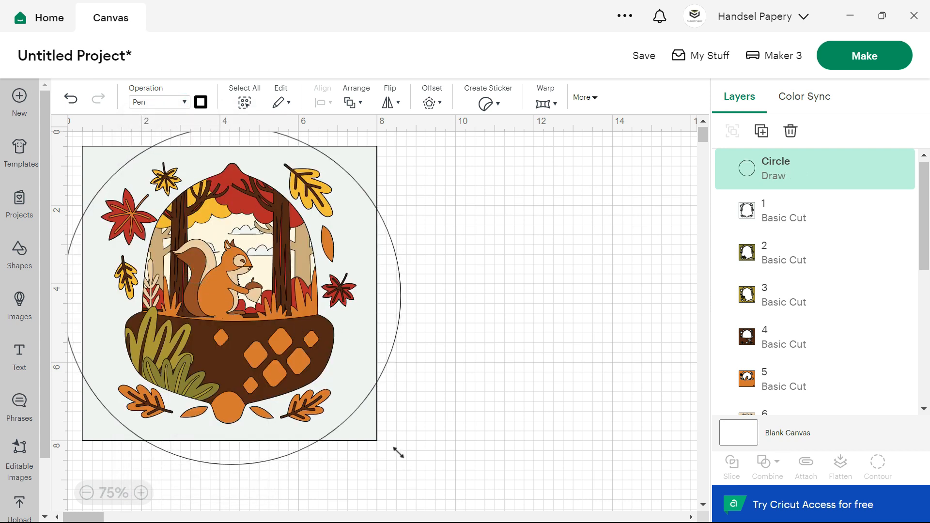
{"action": "left_click", "coordinate": [173, 103]}
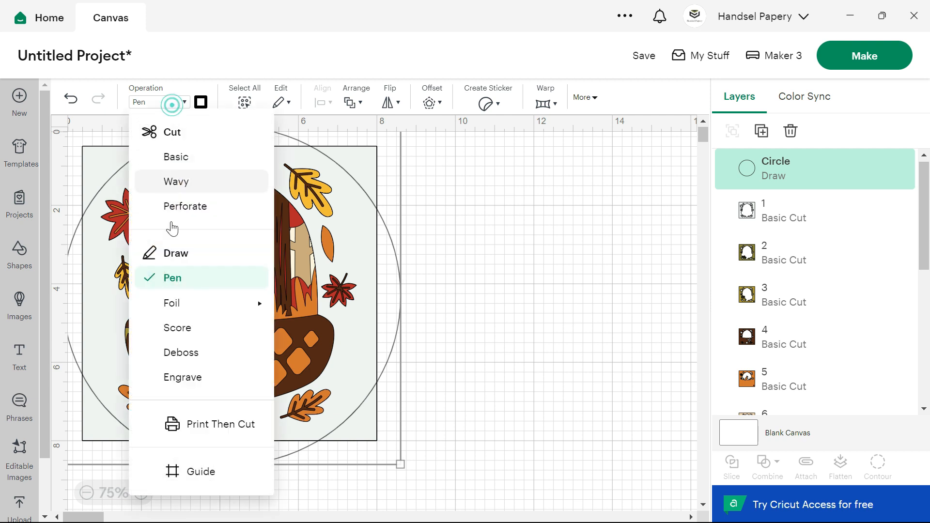
{"action": "left_click", "coordinate": [188, 159]}
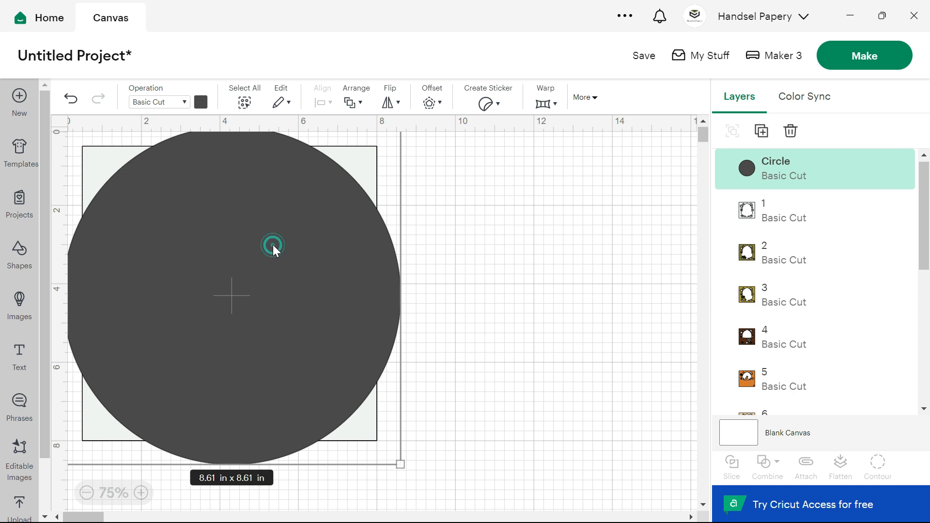
- Duplicate the circle repeatedly to provide a separate copy for each numbered artwork layer
{"action": "key", "text": "ctrl+d"}
{"action": "key", "text": "ctrl+d"}
{"action": "key", "text": "ctrl+d"}
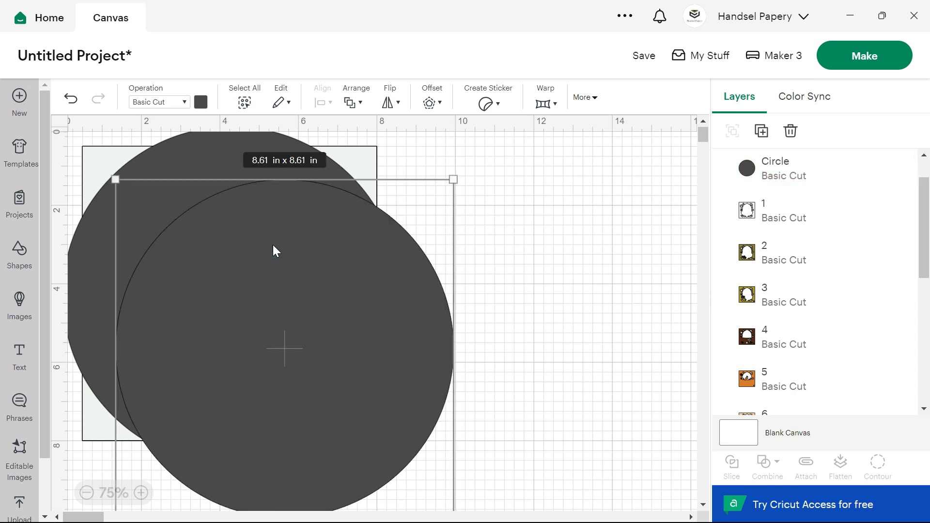
{"action": "key", "text": "ctrl+d"}
{"action": "key", "text": "ctrl+d"}
{"action": "key", "text": "ctrl+d"}
{"action": "key", "text": "ctrl+d"}
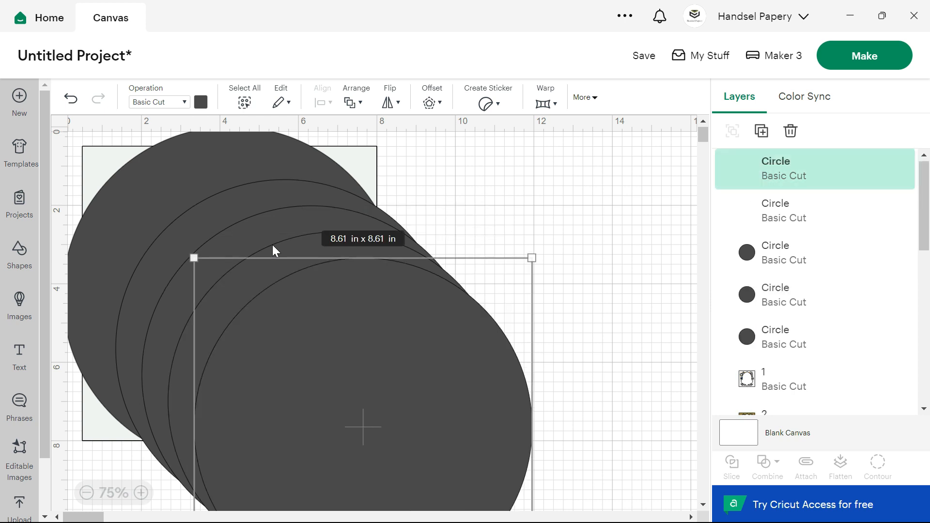
{"action": "key", "text": "ctrl+d"}
{"action": "key", "text": "ctrl+d"}
{"action": "key", "text": "ctrl+d"}
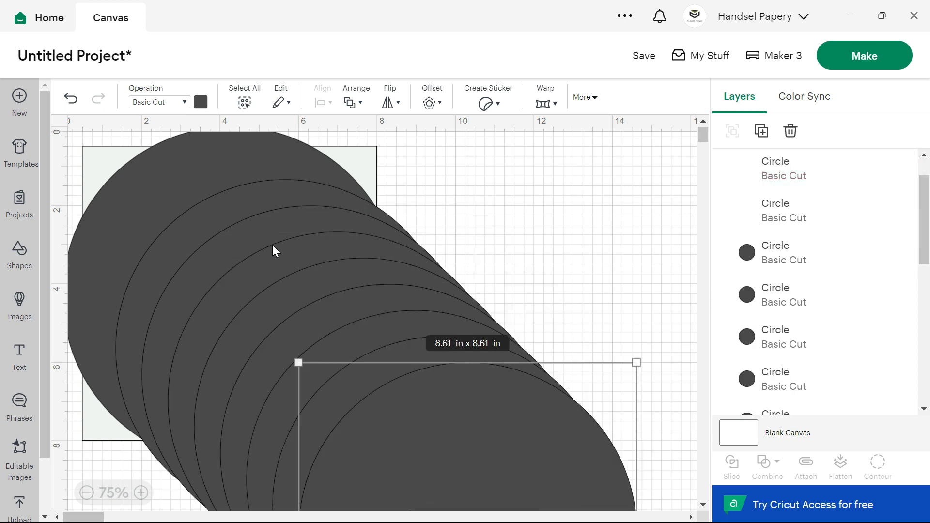
{"action": "key", "text": "ctrl+d"}
{"action": "key", "text": "ctrl+d"}
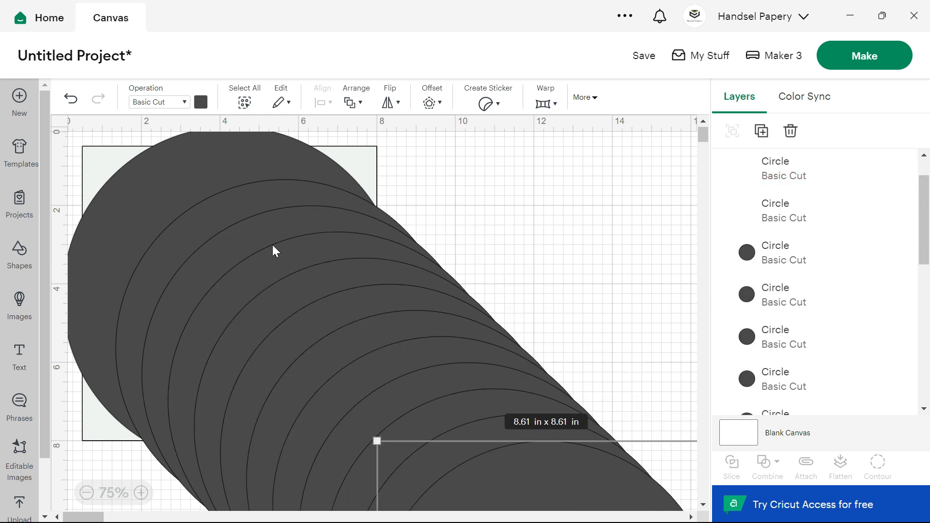
{"action": "key", "text": "ctrl+d"}
{"action": "key", "text": "ctrl+d"}
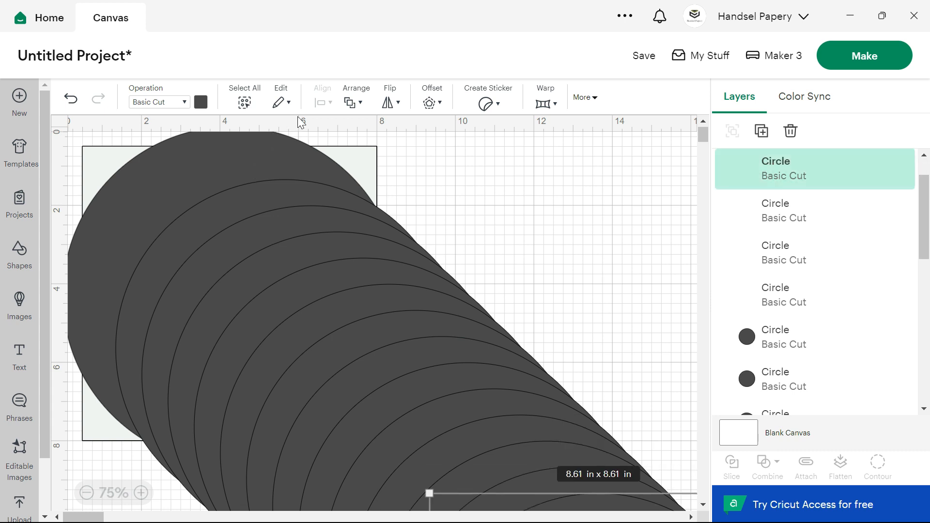
- Center all circles and artwork layers on one another and move the whole stack to the middle of the canvas
{"action": "left_click", "coordinate": [244, 103]}
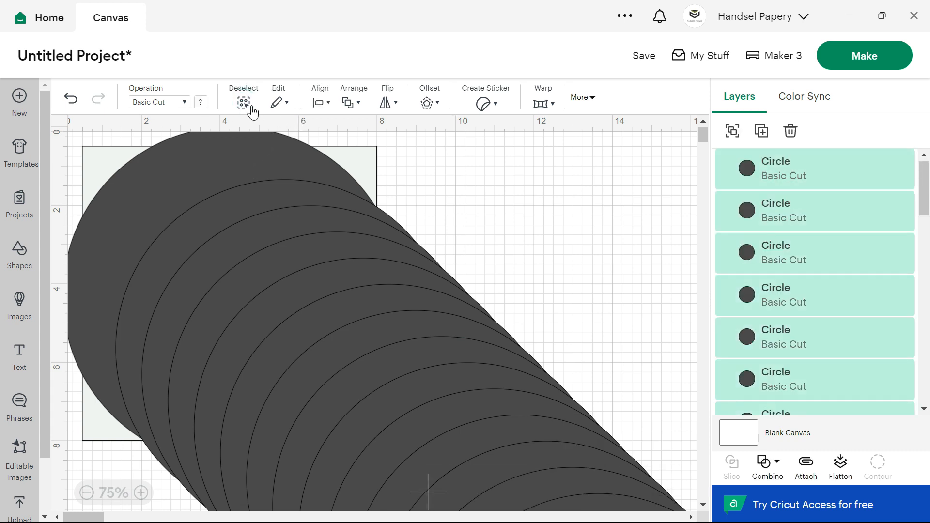
{"action": "left_click", "coordinate": [320, 103]}
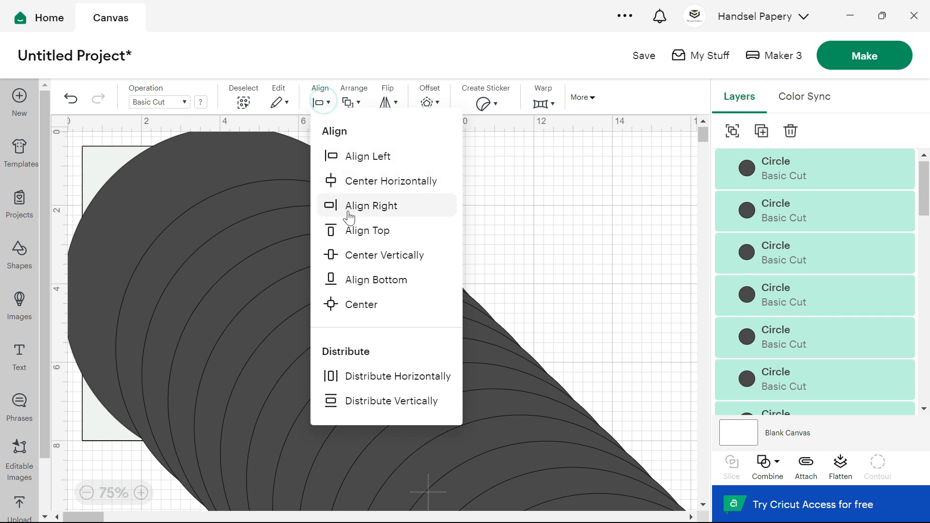
{"action": "left_click", "coordinate": [360, 309]}
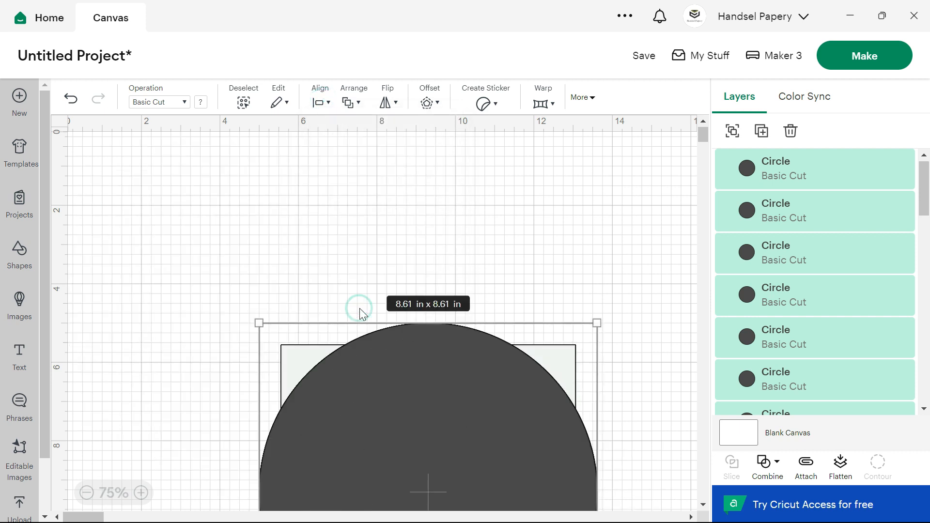
{"action": "left_click_drag", "start_coordinate": [441, 416], "coordinate": [422, 274]}
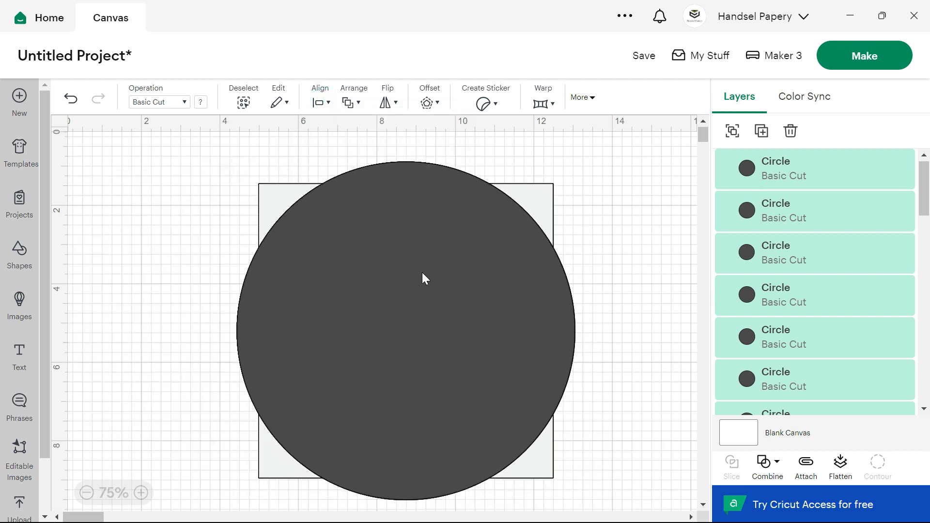
- Reorder individual circle layers so that one sits directly beneath each of layers 1, 2 and 3
{"action": "left_click", "coordinate": [777, 224]}
{"action": "scroll", "coordinate": [785, 242], "scroll_direction": "down", "scroll_amount": 5}
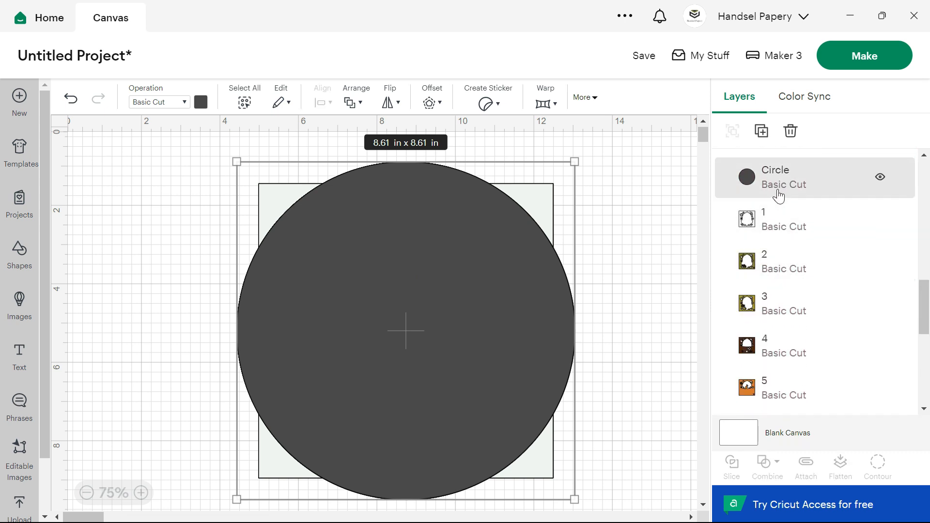
{"action": "left_click_drag", "start_coordinate": [781, 204], "coordinate": [803, 350]}
{"action": "scroll", "coordinate": [801, 353], "scroll_direction": "up", "scroll_amount": 5}
{"action": "scroll", "coordinate": [785, 228], "scroll_direction": "up", "scroll_amount": 2}
{"action": "scroll", "coordinate": [802, 334], "scroll_direction": "up", "scroll_amount": 2}
{"action": "left_click_drag", "start_coordinate": [797, 213], "coordinate": [799, 284]}
{"action": "scroll", "coordinate": [770, 270], "scroll_direction": "up", "scroll_amount": 3}
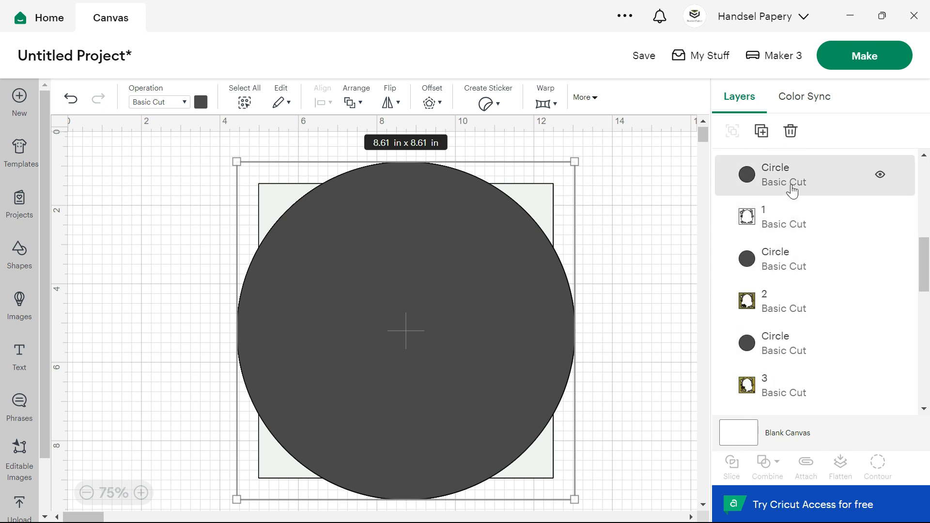
- Distribute further circles down the layer stack, placing one directly beneath each successive numbered layer from 4 onward
{"action": "left_click_drag", "start_coordinate": [762, 191], "coordinate": [810, 293]}
{"action": "scroll", "coordinate": [810, 293], "scroll_direction": "up", "scroll_amount": 4}
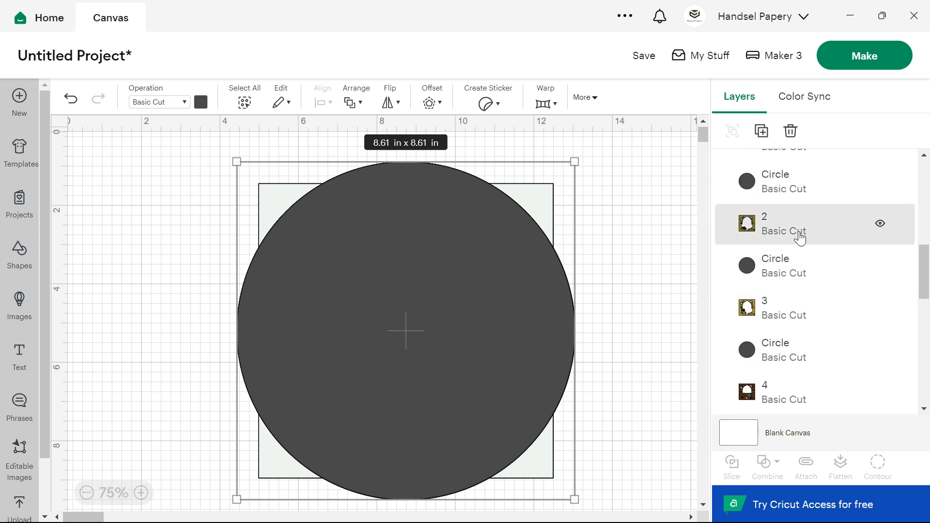
{"action": "scroll", "coordinate": [782, 195], "scroll_direction": "up", "scroll_amount": 2}
{"action": "mouse_move", "coordinate": [793, 237]}
{"action": "left_mouse_down"}
{"action": "mouse_move", "coordinate": [814, 347]}
{"action": "mouse_move", "coordinate": [812, 313]}
{"action": "mouse_move", "coordinate": [818, 333]}
{"action": "mouse_move", "coordinate": [813, 373]}
{"action": "mouse_move", "coordinate": [804, 240]}
{"action": "left_mouse_up"}
{"action": "scroll", "coordinate": [816, 310], "scroll_direction": "up", "scroll_amount": 5}
{"action": "scroll", "coordinate": [804, 239], "scroll_direction": "up", "scroll_amount": 10}
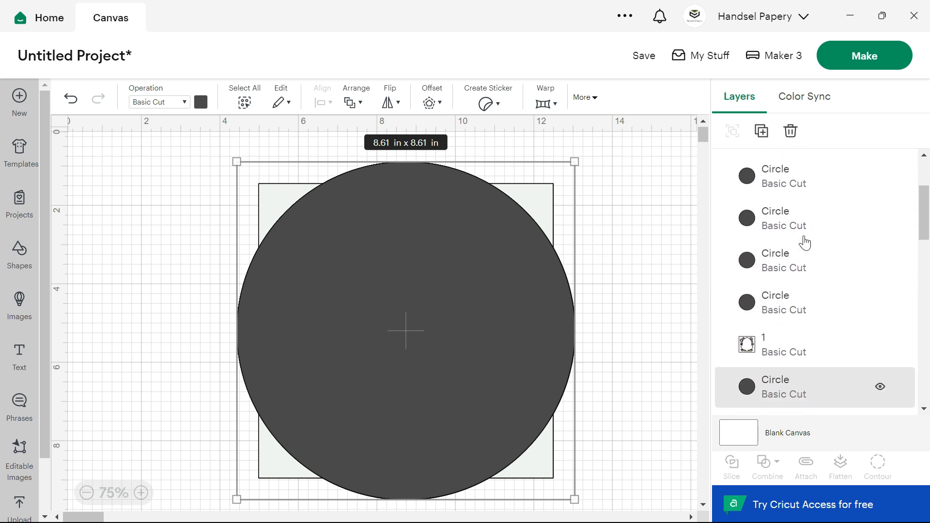
{"action": "left_click_drag", "start_coordinate": [791, 309], "coordinate": [791, 234]}
{"action": "scroll", "coordinate": [791, 234], "scroll_direction": "up", "scroll_amount": 10}
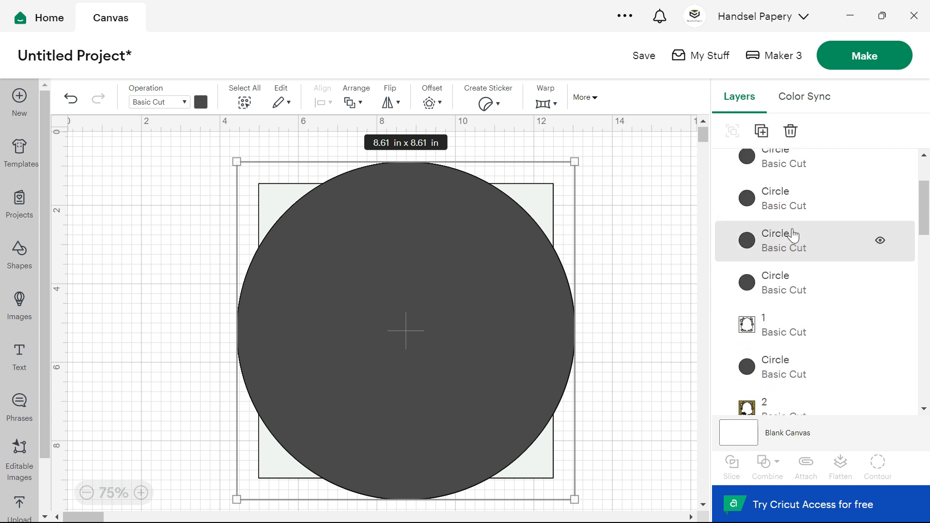
{"action": "left_click_drag", "start_coordinate": [791, 293], "coordinate": [799, 209]}
{"action": "scroll", "coordinate": [797, 214], "scroll_direction": "up", "scroll_amount": 10}
{"action": "left_click", "coordinate": [794, 206]}
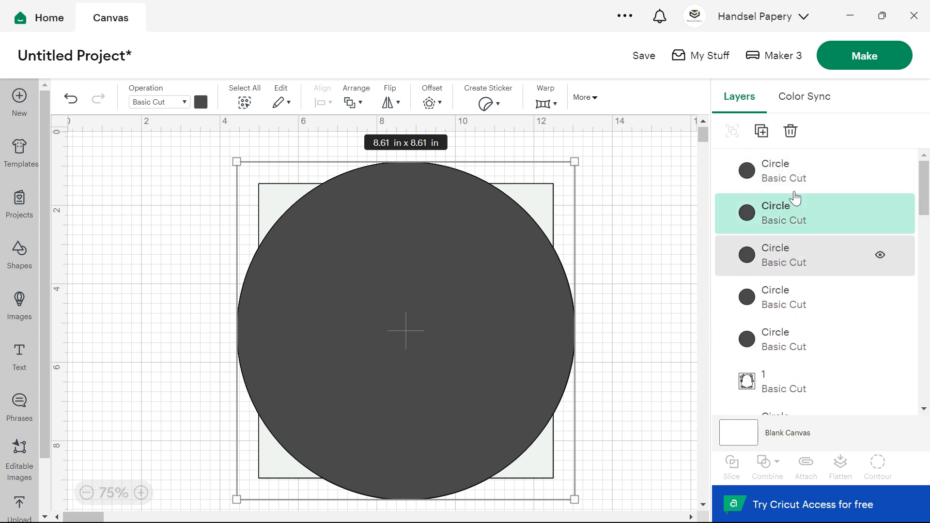
- Place one circle directly beneath each of the last artwork layers, 11, 12 and 13
{"action": "left_click_drag", "start_coordinate": [774, 340], "coordinate": [804, 328]}
{"action": "scroll", "coordinate": [795, 271], "scroll_direction": "up", "scroll_amount": 6}
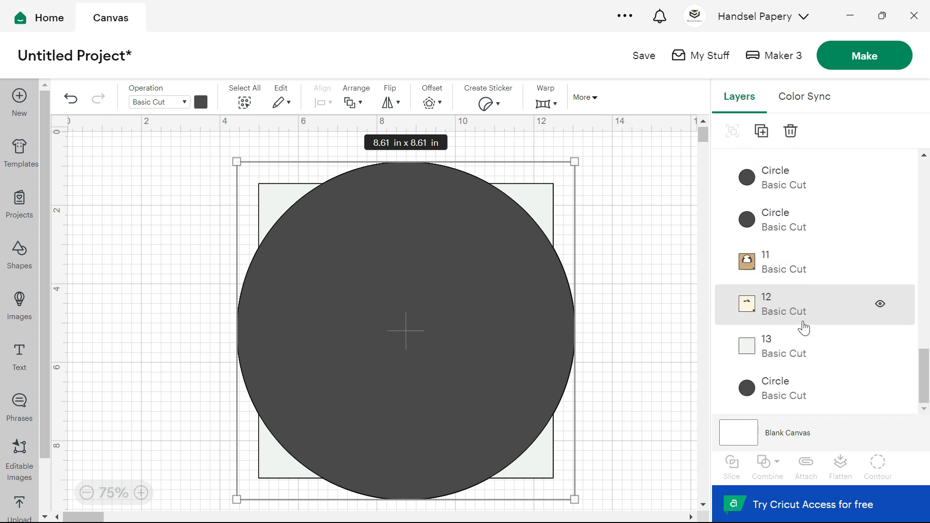
{"action": "left_click_drag", "start_coordinate": [780, 221], "coordinate": [791, 316]}
{"action": "scroll", "coordinate": [807, 285], "scroll_direction": "up", "scroll_amount": 8}
{"action": "scroll", "coordinate": [806, 287], "scroll_direction": "up", "scroll_amount": 3}
{"action": "left_click_drag", "start_coordinate": [790, 325], "coordinate": [791, 323]}
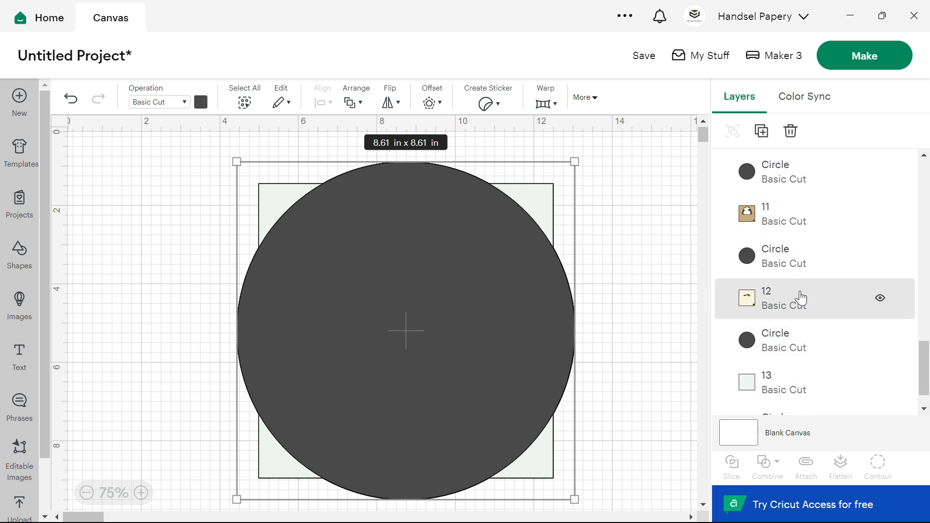
{"action": "scroll", "coordinate": [801, 296], "scroll_direction": "down", "scroll_amount": 1}
{"action": "scroll", "coordinate": [804, 334], "scroll_direction": "up", "scroll_amount": 7}
{"action": "scroll", "coordinate": [804, 334], "scroll_direction": "up", "scroll_amount": 6}
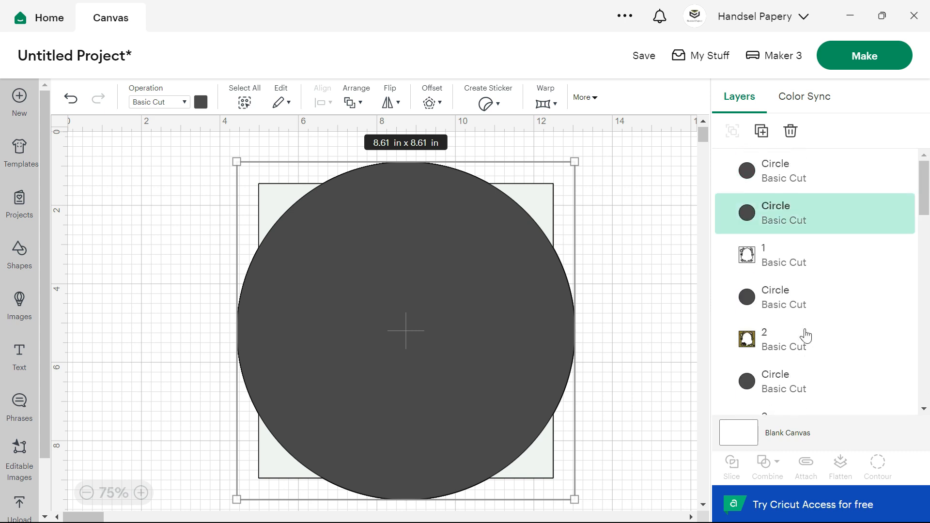
- Delete the two surplus circles sitting above layer 1 in the stack
{"action": "left_click", "coordinate": [787, 176]}
{"action": "key", "text": "Delete"}
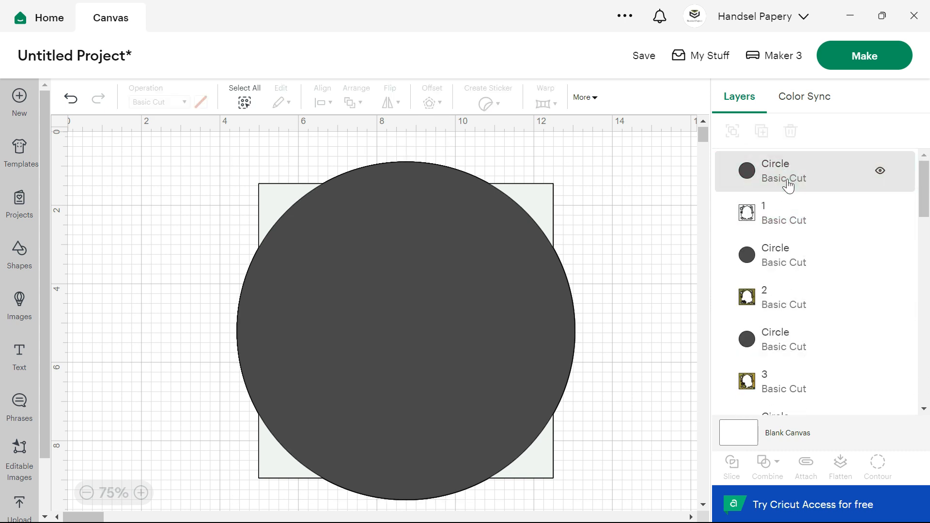
{"action": "left_click", "coordinate": [797, 178]}
{"action": "key", "text": "Delete"}
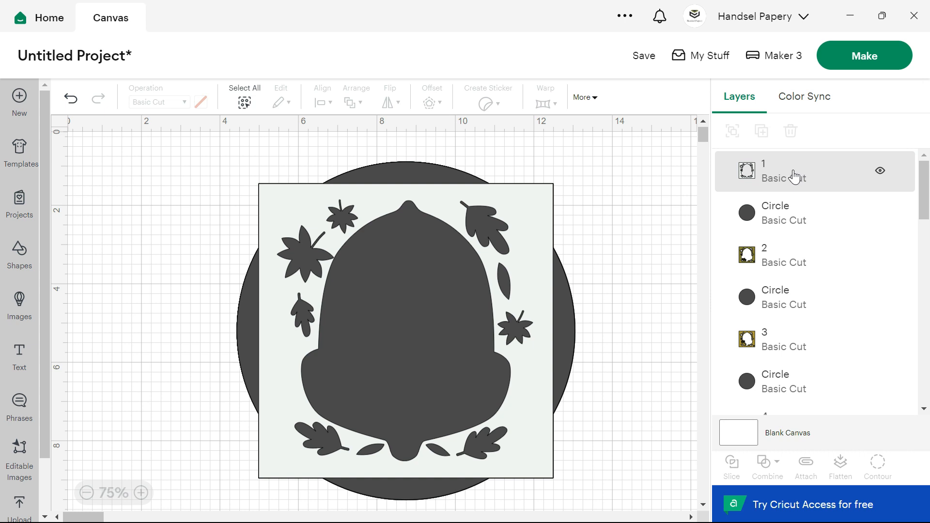
- Recolor the circle beneath layer 1 to the same off-white material color as layer 1
{"action": "left_click", "coordinate": [784, 220]}
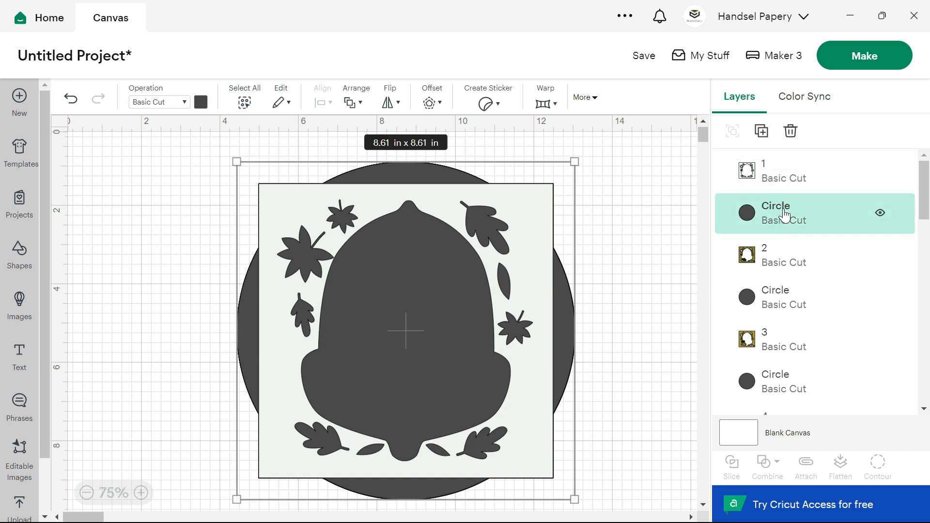
{"action": "left_click", "coordinate": [770, 181]}
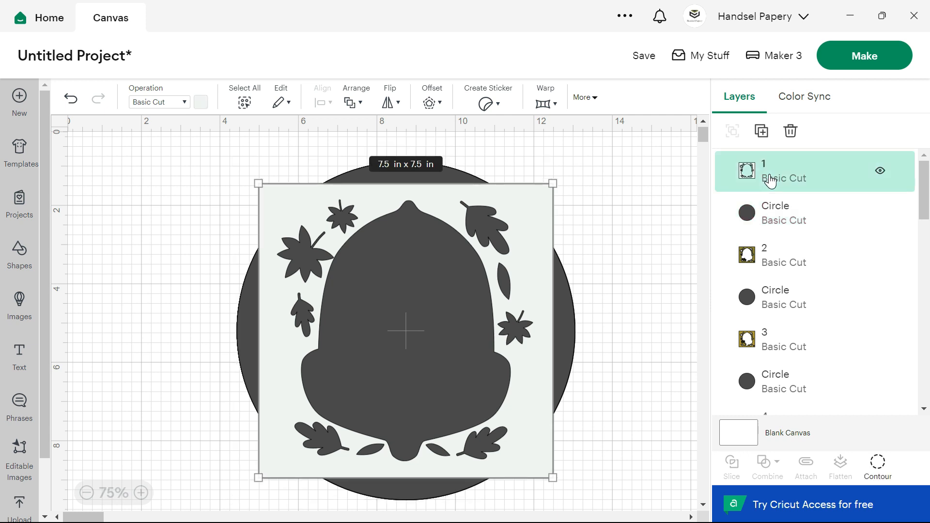
{"action": "left_click", "coordinate": [201, 102]}
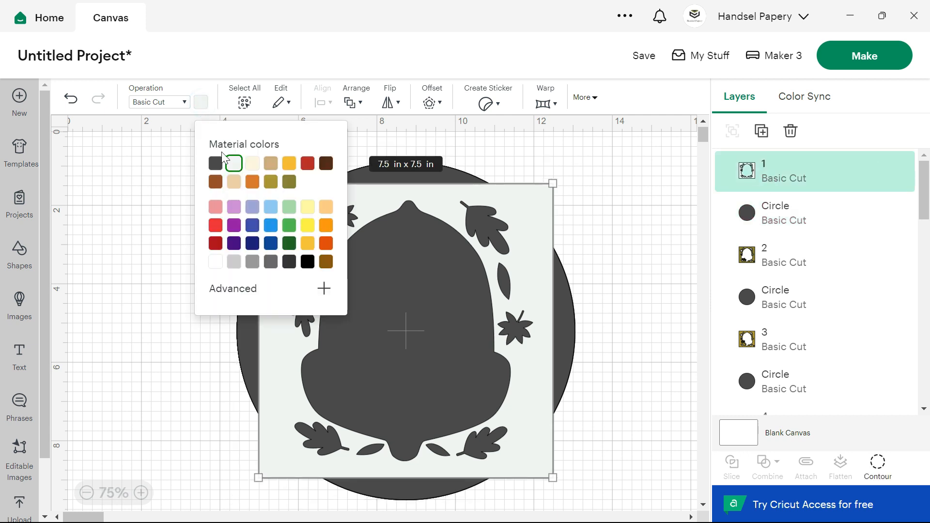
{"action": "left_click", "coordinate": [826, 208]}
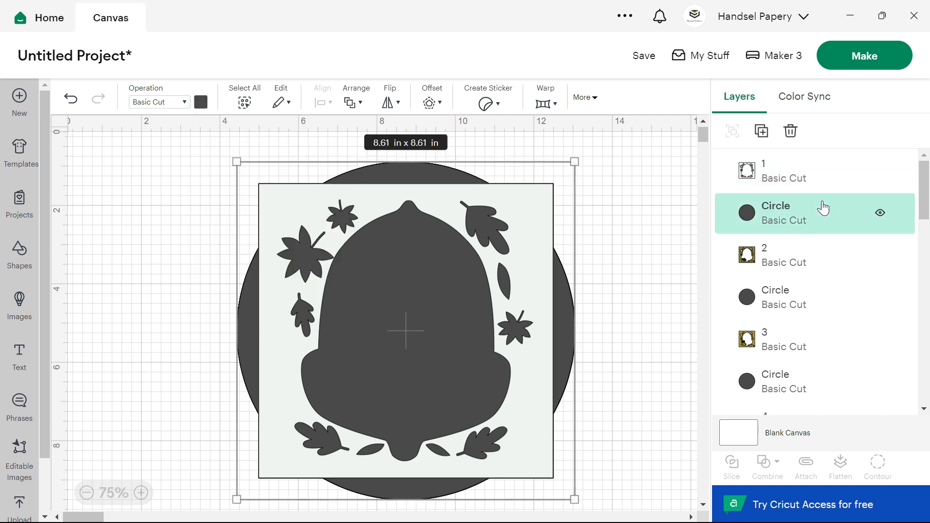
{"action": "left_click", "coordinate": [200, 102]}
{"action": "left_click", "coordinate": [233, 165]}
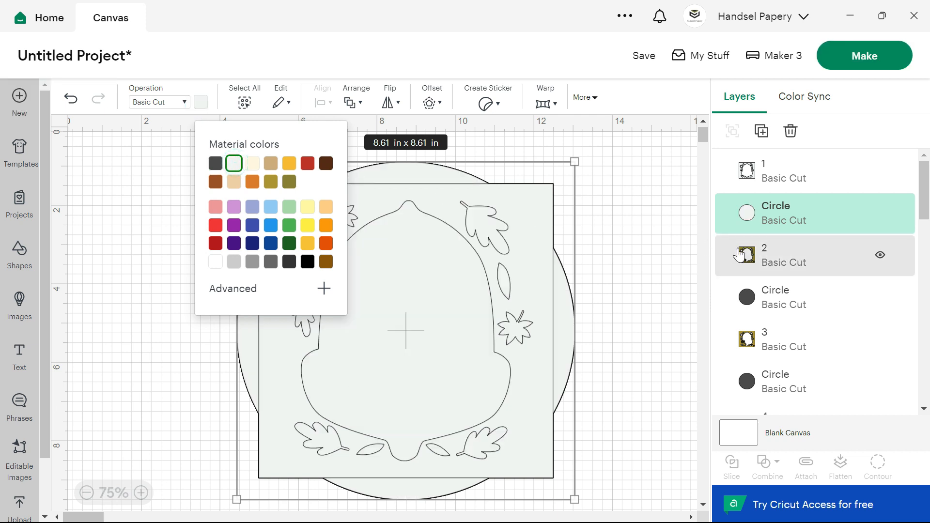
- Recolor the circle beneath layer 2 to layer 2's dark olive and compare the two colors
{"action": "left_click", "coordinate": [796, 266]}
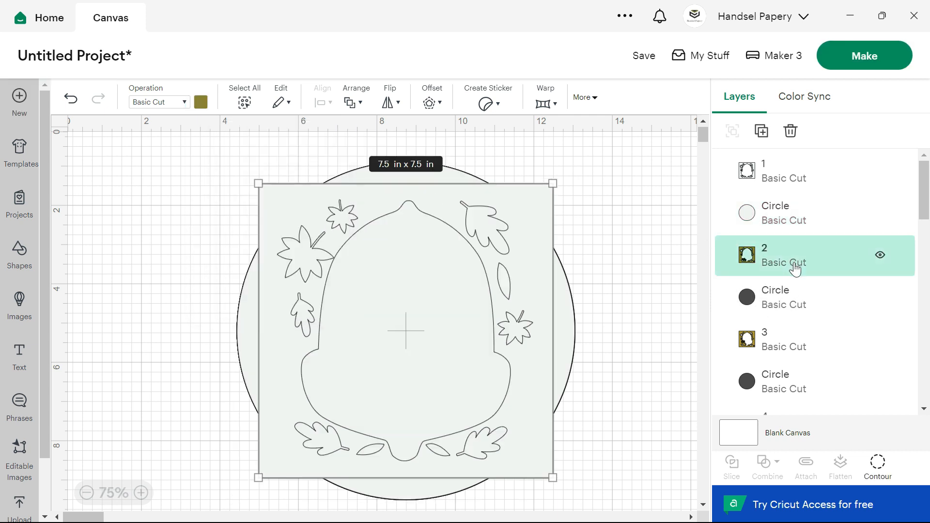
{"action": "left_click", "coordinate": [794, 304]}
{"action": "left_click", "coordinate": [200, 103]}
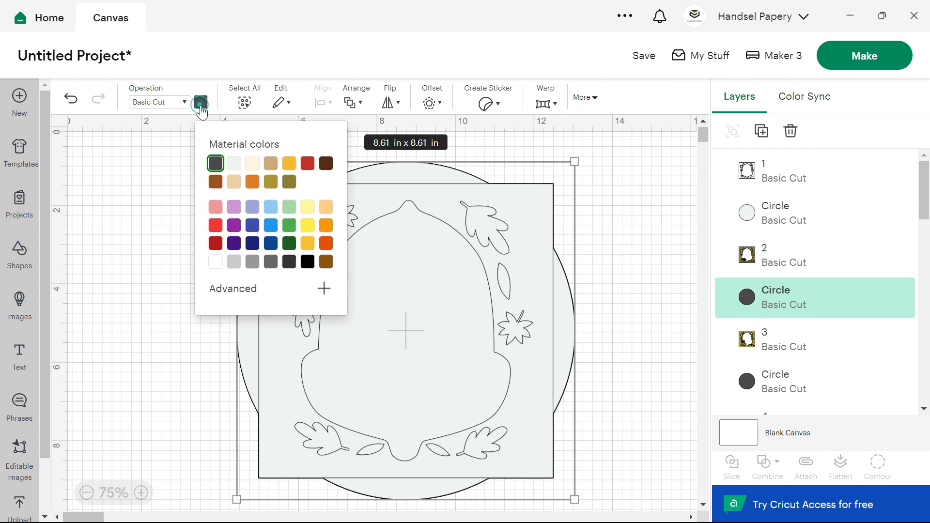
{"action": "left_click", "coordinate": [290, 184]}
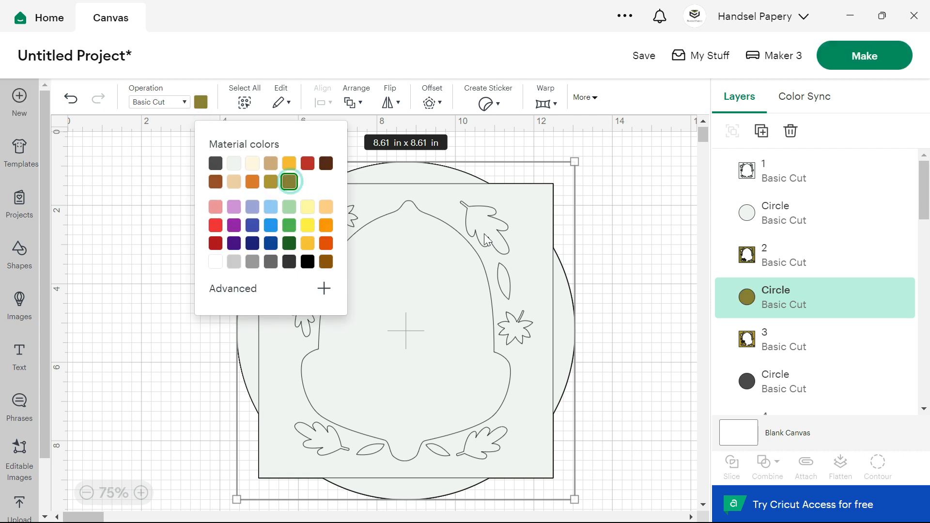
{"action": "left_click", "coordinate": [775, 259]}
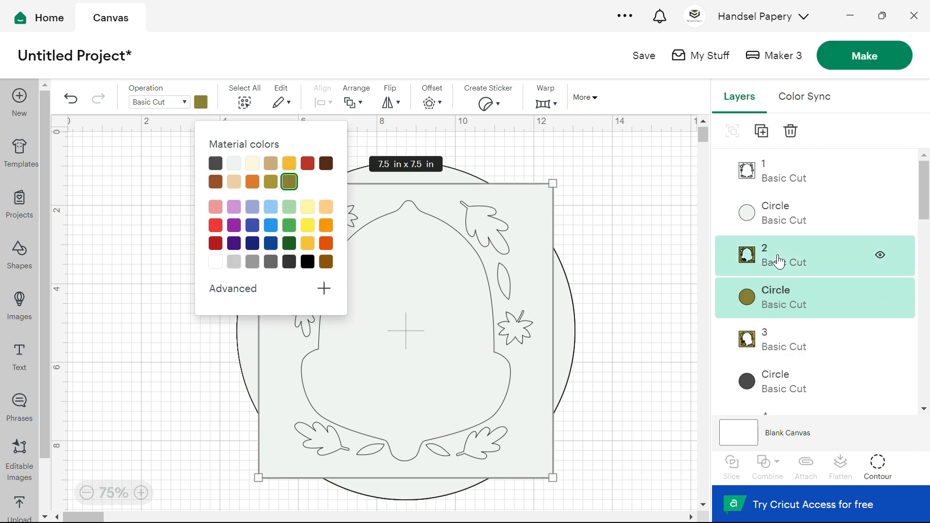
{"action": "left_click", "coordinate": [200, 102]}
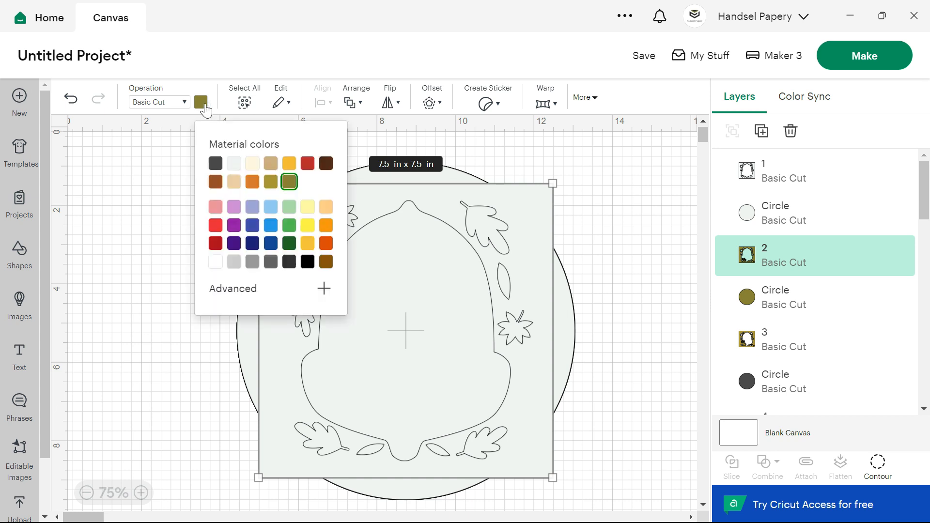
- Check layer 3's material color and apply the same lighter olive to the circle beneath it
{"action": "left_click", "coordinate": [797, 348]}
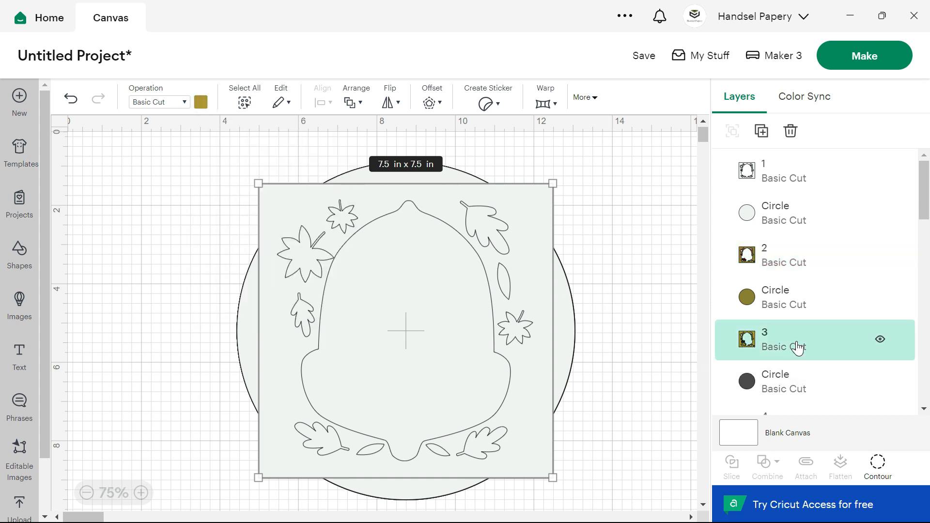
{"action": "scroll", "coordinate": [798, 347], "scroll_direction": "down", "scroll_amount": 2}
{"action": "left_click", "coordinate": [200, 102]}
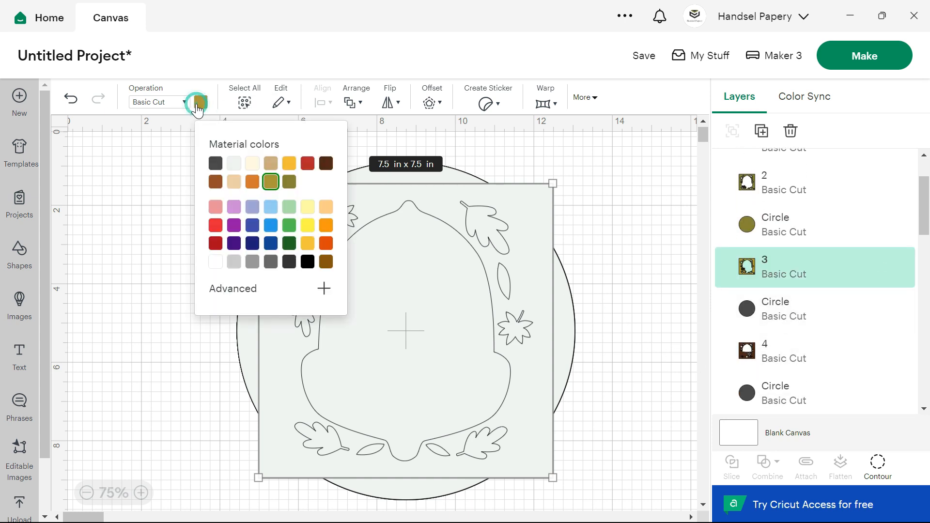
{"action": "left_click", "coordinate": [781, 314]}
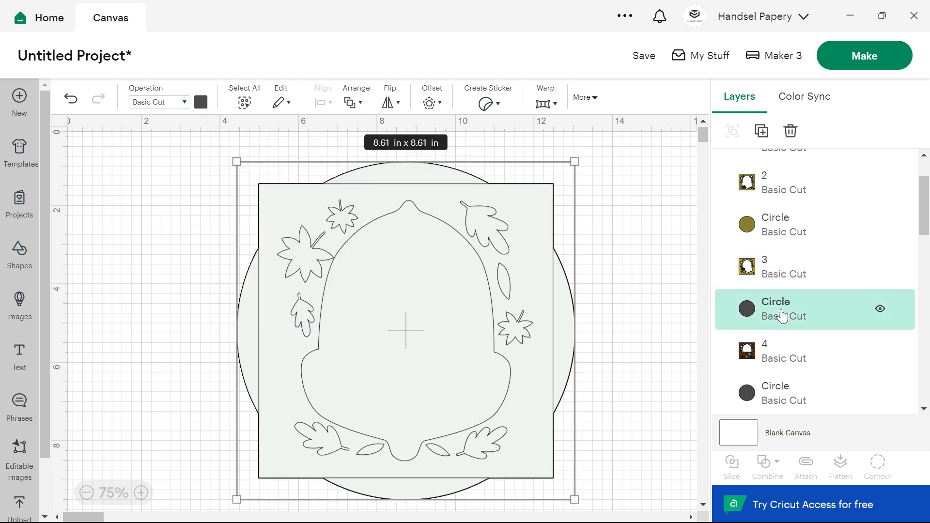
{"action": "left_click", "coordinate": [200, 102]}
{"action": "left_click", "coordinate": [271, 181]}
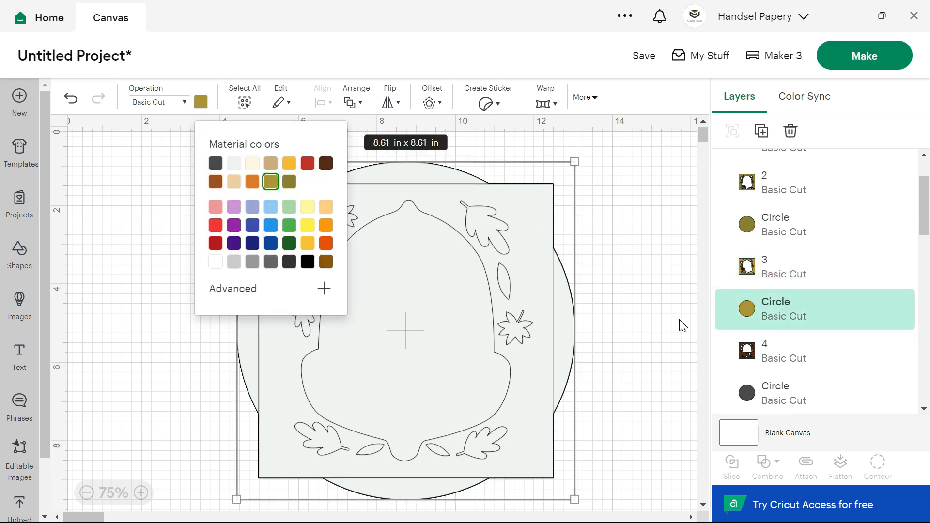
- Check layer 4's material color and apply the same dark brown to the circle beneath it
{"action": "left_click", "coordinate": [762, 359]}
{"action": "left_click", "coordinate": [202, 101]}
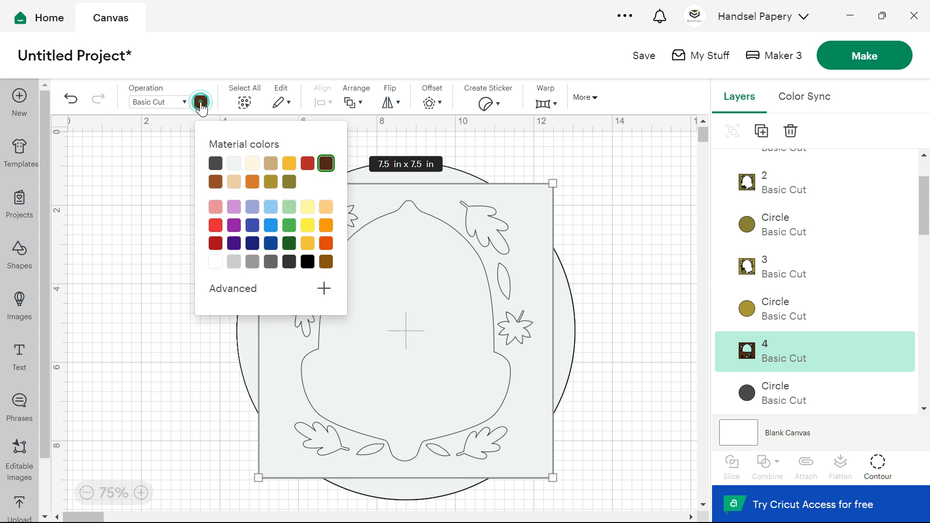
{"action": "left_click", "coordinate": [201, 103]}
{"action": "left_click", "coordinate": [772, 394]}
{"action": "left_click", "coordinate": [200, 102]}
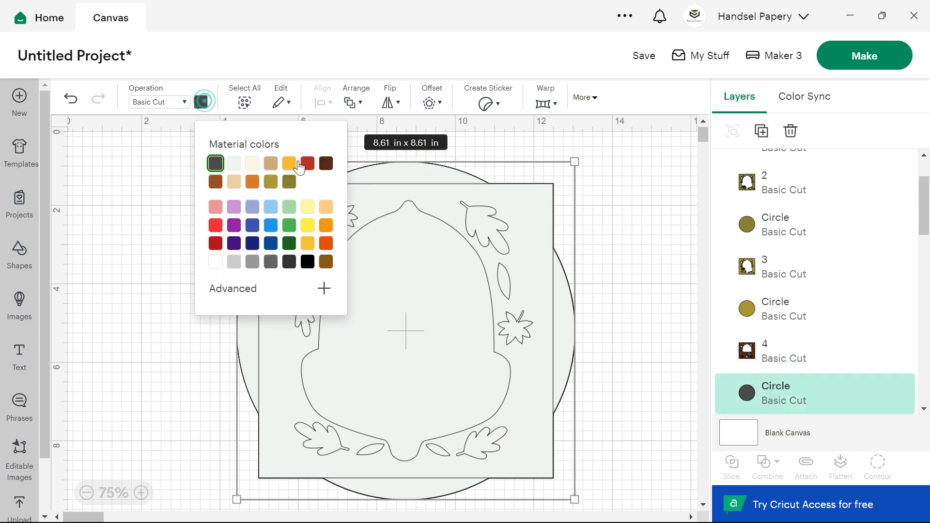
{"action": "left_click", "coordinate": [326, 163]}
- Recolor the circle beneath layer 5 to orange and the circle beneath layer 6 to light peach, using the project's material colors
{"action": "scroll", "coordinate": [774, 291], "scroll_direction": "down", "scroll_amount": 3}
{"action": "left_click", "coordinate": [785, 333]}
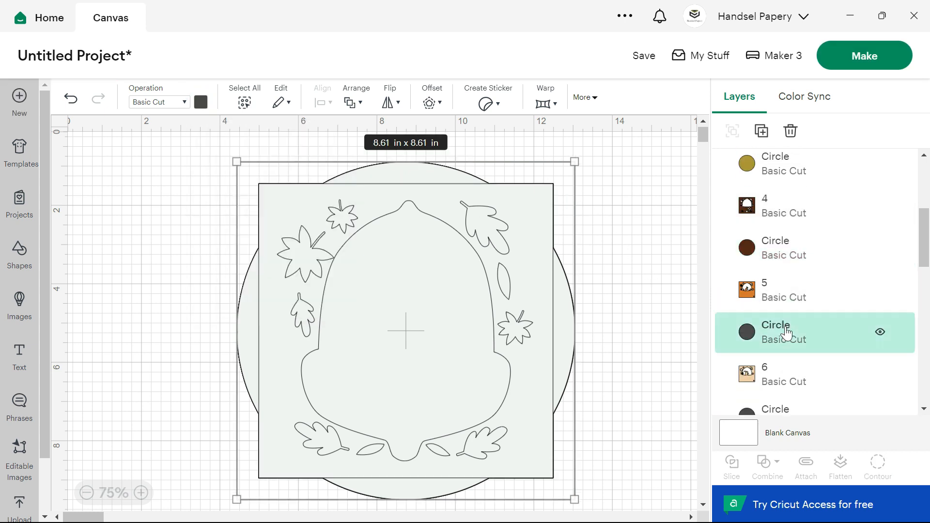
{"action": "left_click", "coordinate": [200, 102]}
{"action": "left_click", "coordinate": [253, 181]}
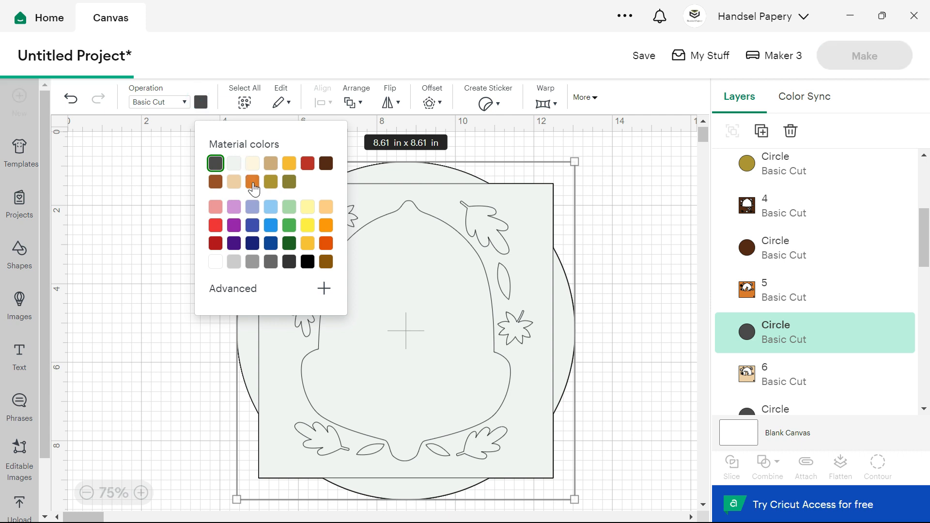
{"action": "scroll", "coordinate": [775, 377], "scroll_direction": "down", "scroll_amount": 2}
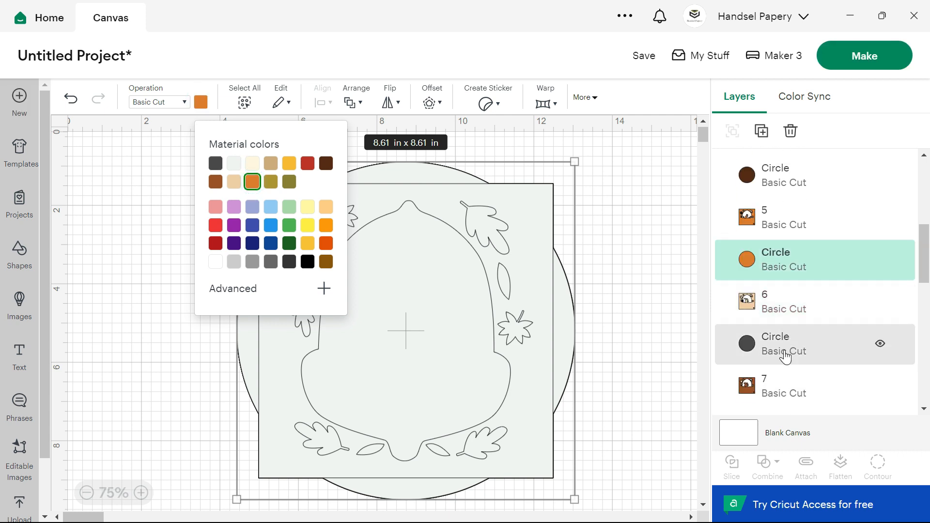
{"action": "left_click", "coordinate": [782, 351]}
{"action": "left_click", "coordinate": [201, 102]}
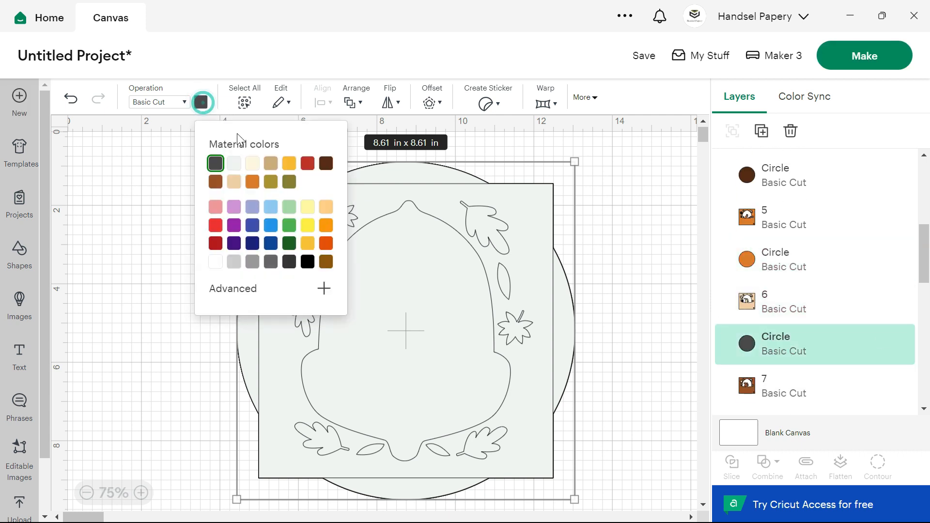
{"action": "left_click", "coordinate": [234, 181]}
- Recolor the circle beneath layer 7 to medium brown and the circle beneath layer 8 to dark brown
{"action": "scroll", "coordinate": [824, 354], "scroll_direction": "down", "scroll_amount": 2}
{"action": "left_click", "coordinate": [835, 363]}
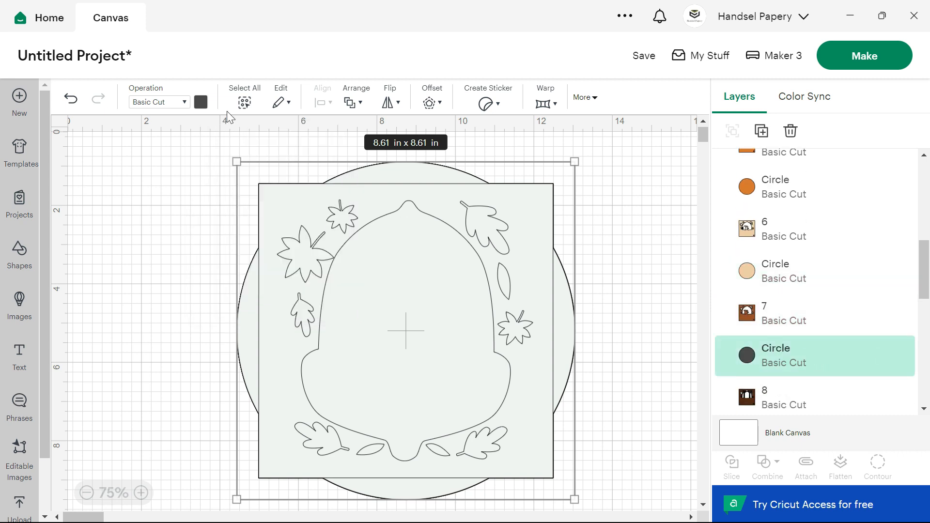
{"action": "left_click", "coordinate": [200, 102]}
{"action": "left_click", "coordinate": [216, 182]}
{"action": "scroll", "coordinate": [823, 295], "scroll_direction": "down", "scroll_amount": 3}
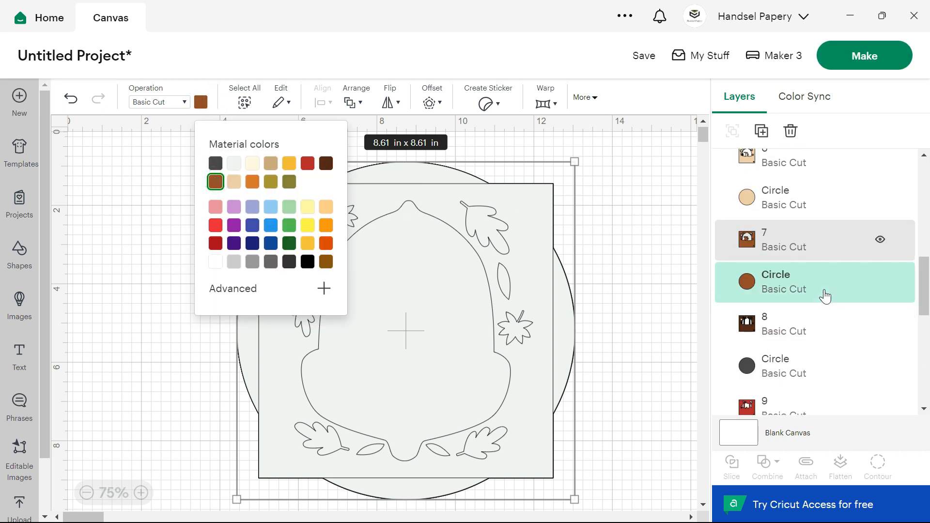
{"action": "left_click", "coordinate": [823, 296]}
{"action": "left_click", "coordinate": [201, 102]}
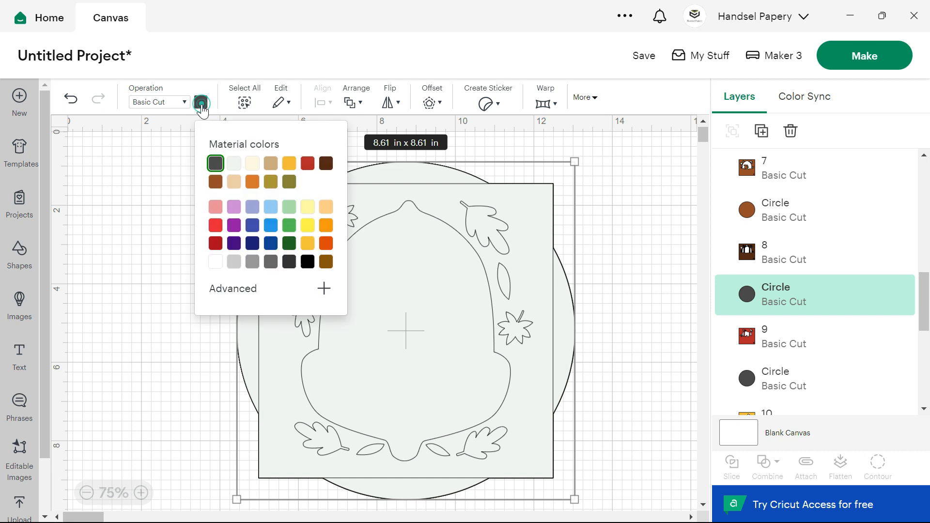
{"action": "left_click", "coordinate": [326, 163]}
- Recolor the circle beneath layer 9 to the material red and the circle beneath layer 10 to golden yellow
{"action": "left_click", "coordinate": [788, 376]}
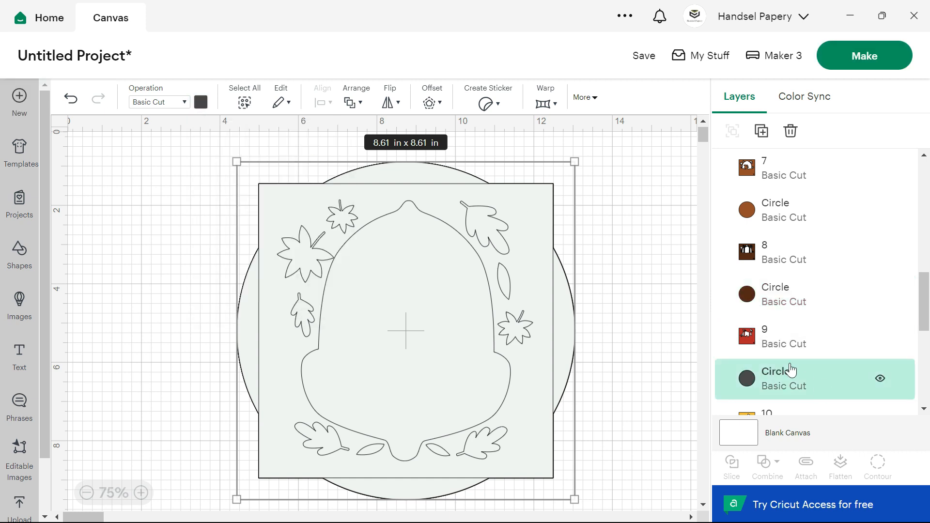
{"action": "left_click", "coordinate": [201, 102]}
{"action": "left_click", "coordinate": [308, 164]}
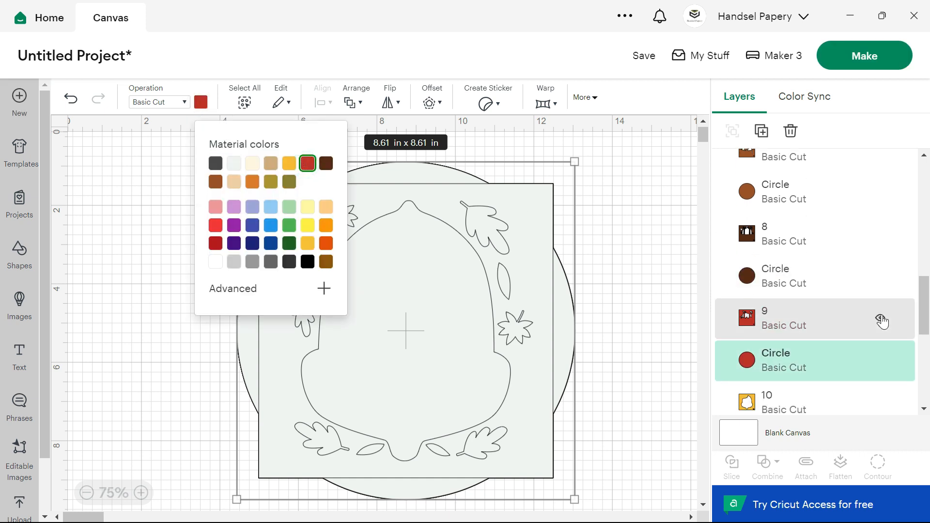
{"action": "scroll", "coordinate": [823, 339], "scroll_direction": "down", "scroll_amount": 2}
{"action": "left_click", "coordinate": [816, 392]}
{"action": "left_click", "coordinate": [200, 102]}
{"action": "left_click", "coordinate": [289, 163]}
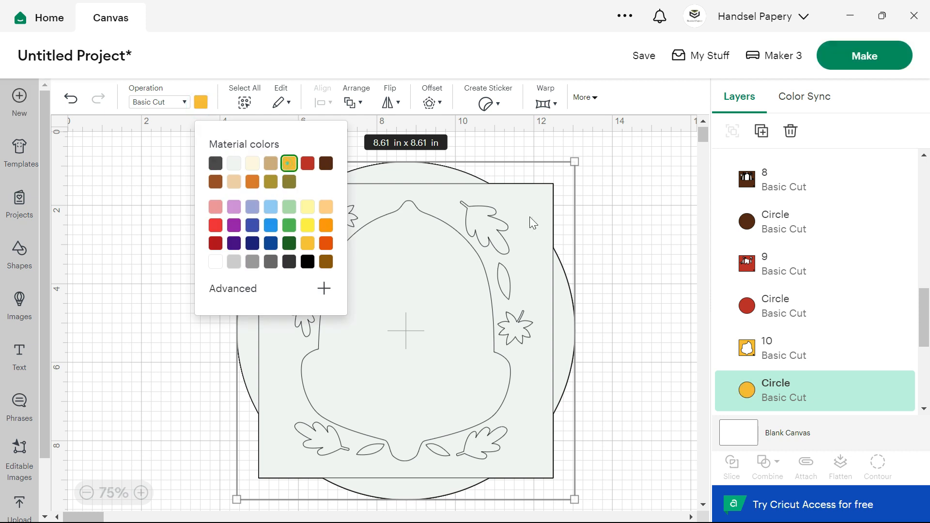
- Recolor the circle beneath layer 11 to tan and the circle beneath layer 12 to cream, matching their artwork layers
{"action": "scroll", "coordinate": [806, 326], "scroll_direction": "down", "scroll_amount": 3}
{"action": "left_click", "coordinate": [806, 327]}
{"action": "left_click", "coordinate": [202, 105]}
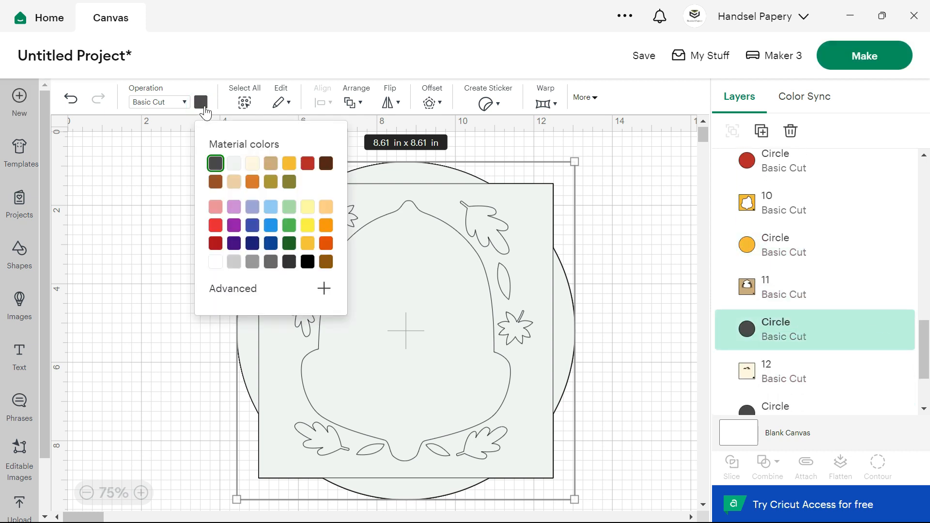
{"action": "left_click", "coordinate": [271, 163]}
{"action": "scroll", "coordinate": [806, 332], "scroll_direction": "down", "scroll_amount": 1}
{"action": "scroll", "coordinate": [805, 337], "scroll_direction": "down", "scroll_amount": 1}
{"action": "left_click", "coordinate": [802, 342]}
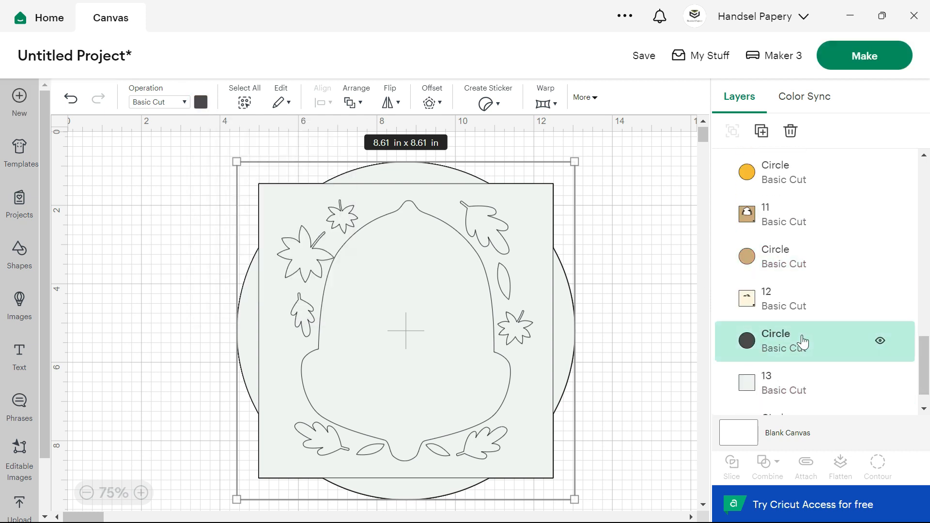
{"action": "left_click", "coordinate": [202, 103]}
{"action": "left_click", "coordinate": [252, 165]}
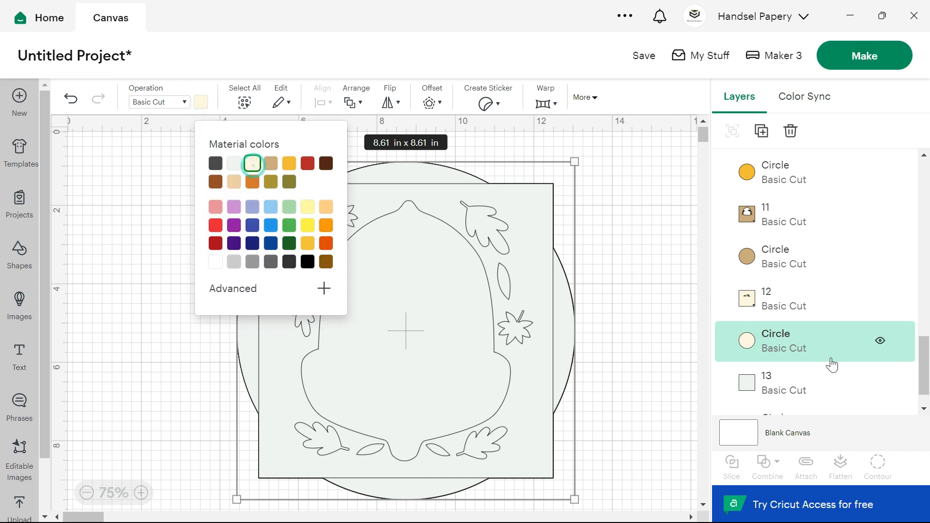
- Recolor the circle beneath layer 13 to the same off-white material color as layer 13
{"action": "scroll", "coordinate": [808, 383], "scroll_direction": "down", "scroll_amount": 1}
{"action": "left_click", "coordinate": [807, 390]}
{"action": "left_click", "coordinate": [201, 102]}
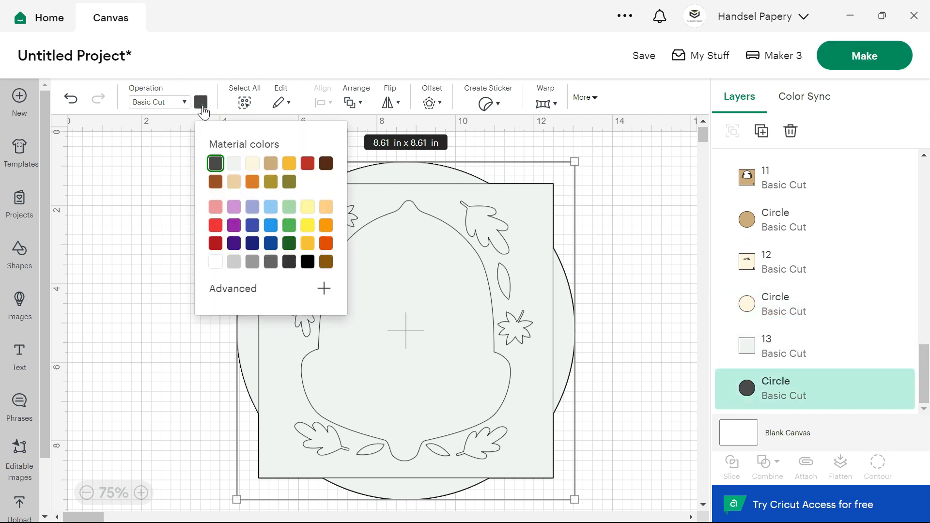
{"action": "left_click", "coordinate": [234, 166]}
- Delete the plain square layer 13, keeping the off-white circle beneath it as the backing
{"action": "left_click", "coordinate": [822, 395]}
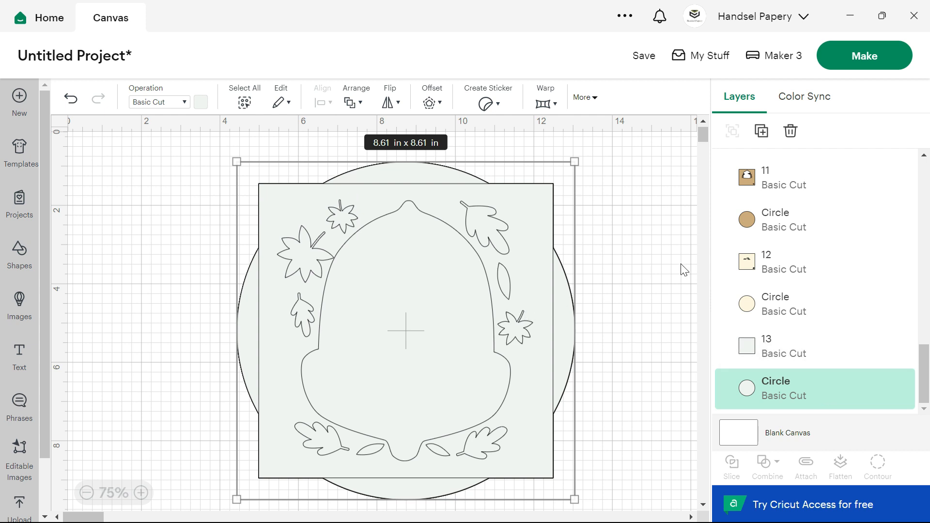
{"action": "left_click", "coordinate": [822, 365]}
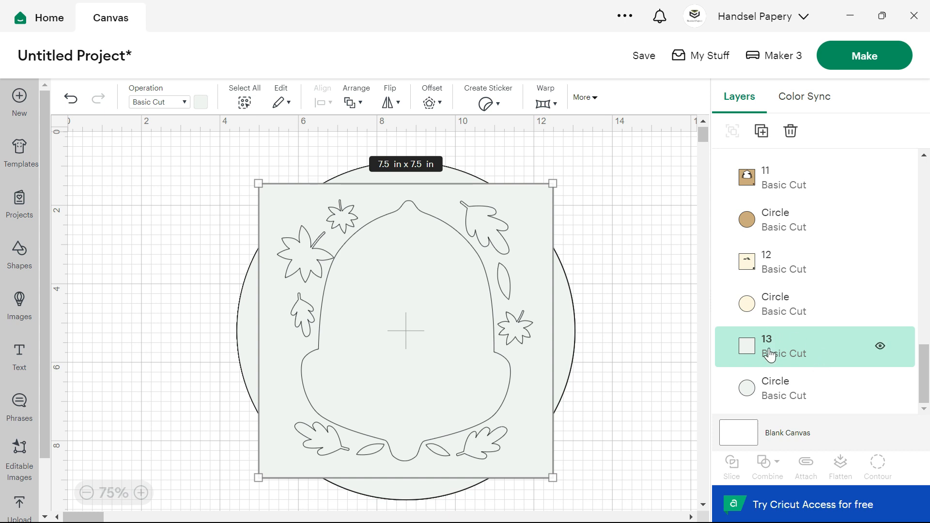
{"action": "key", "text": "Delete"}
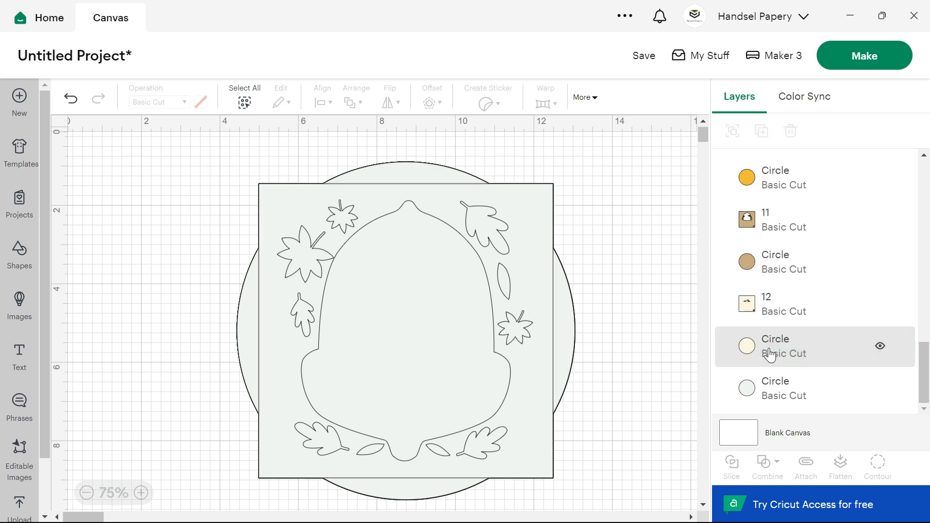
- Rename the off-white backing circle at the end of the layer list to 13
{"action": "left_click", "coordinate": [784, 388]}
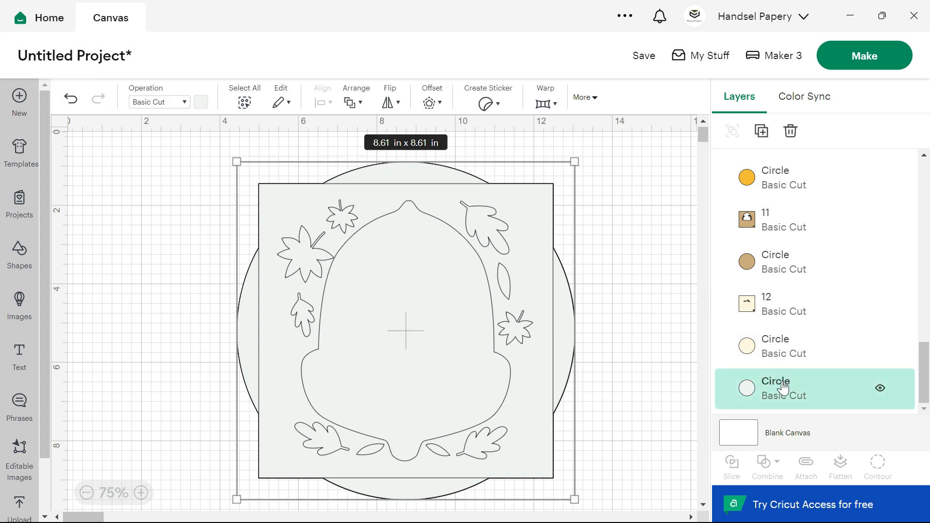
{"action": "double_click", "coordinate": [783, 385]}
{"action": "type", "text": "13"}
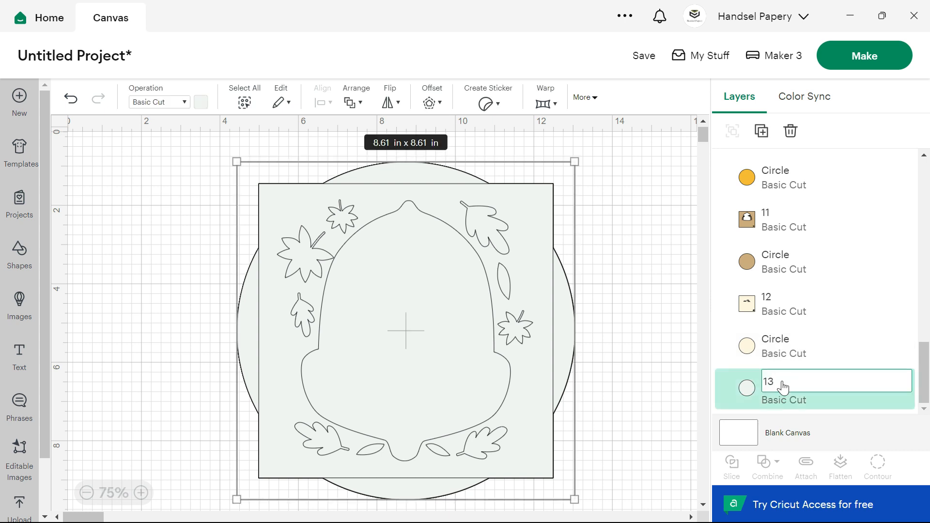
{"action": "key", "text": "Return"}
- Hide the outer square contour of layer 12
{"action": "left_click", "coordinate": [795, 305]}
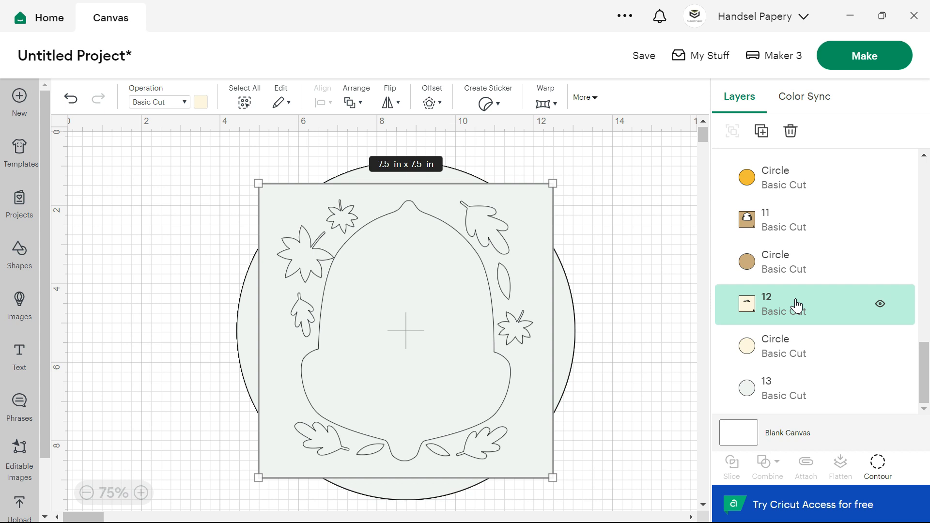
{"action": "left_click", "coordinate": [878, 466]}
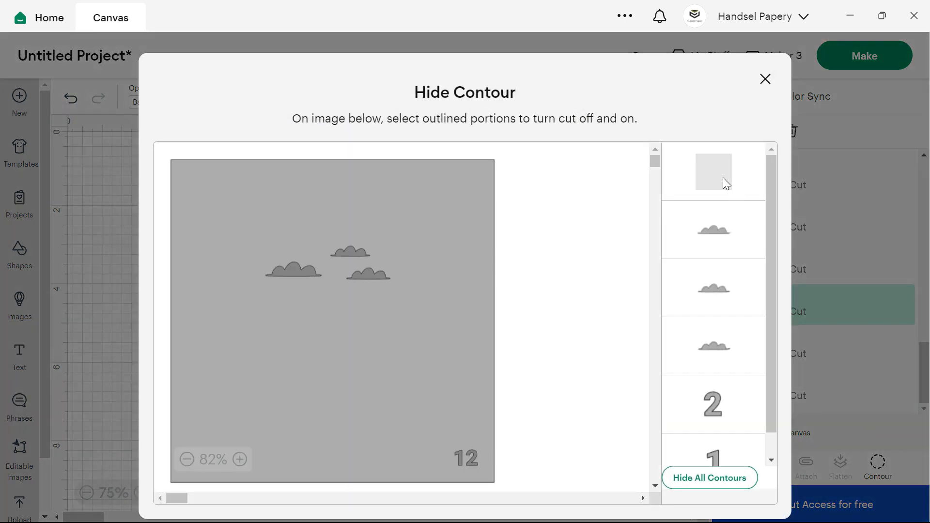
{"action": "left_click", "coordinate": [723, 179]}
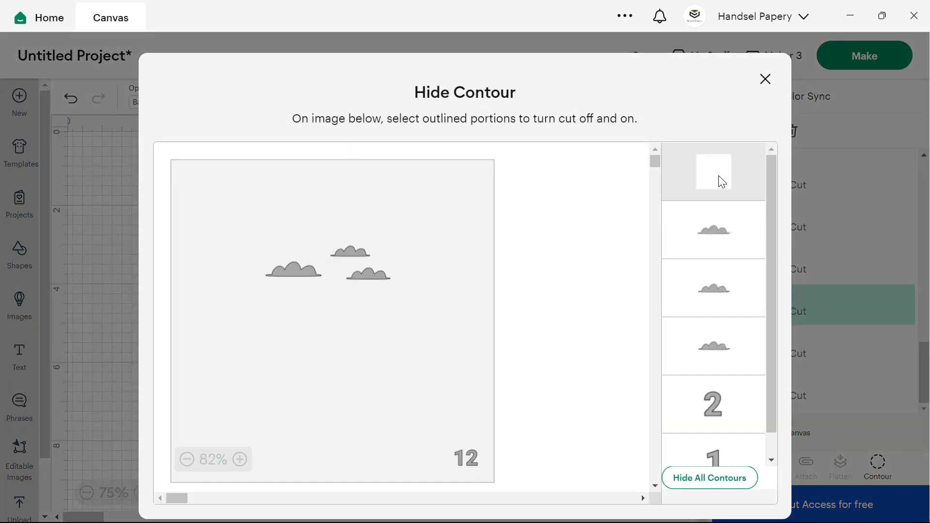
{"action": "left_click", "coordinate": [765, 79]}
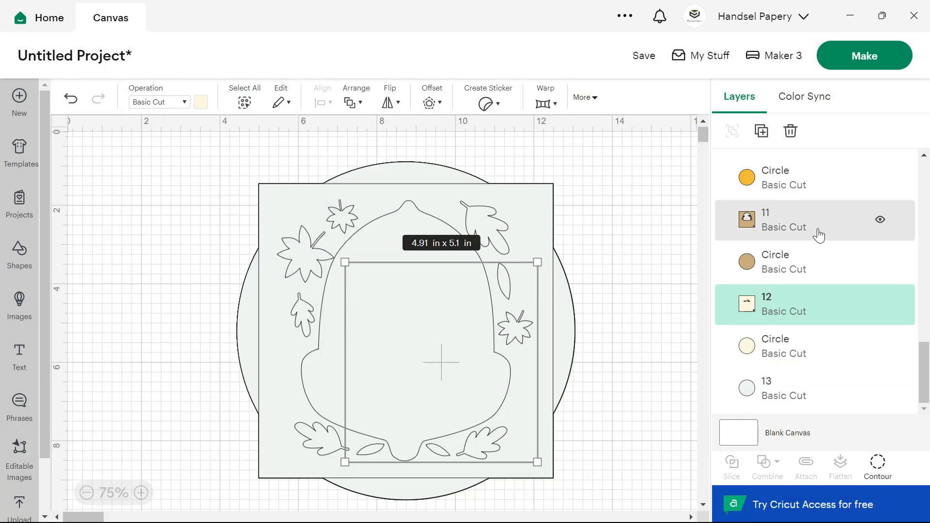
- Try subtracting layer 12's clouds and number from the cream circle, and undo that subtraction
{"action": "left_click", "coordinate": [795, 354], "text": "shift"}
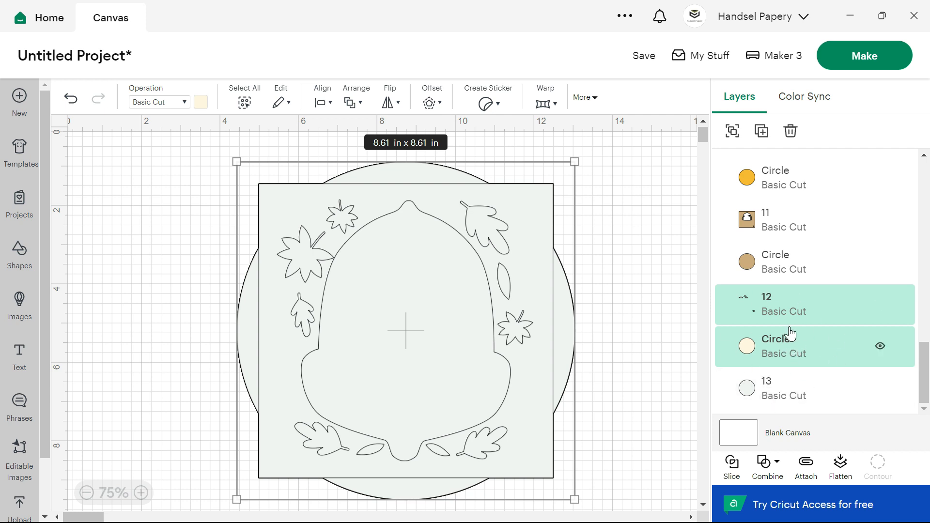
{"action": "left_click", "coordinate": [769, 478]}
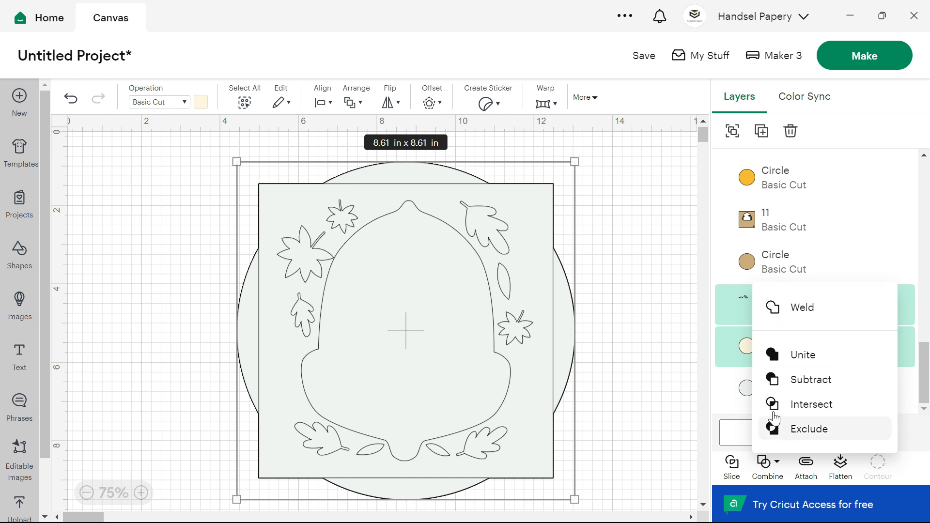
{"action": "left_click", "coordinate": [803, 382]}
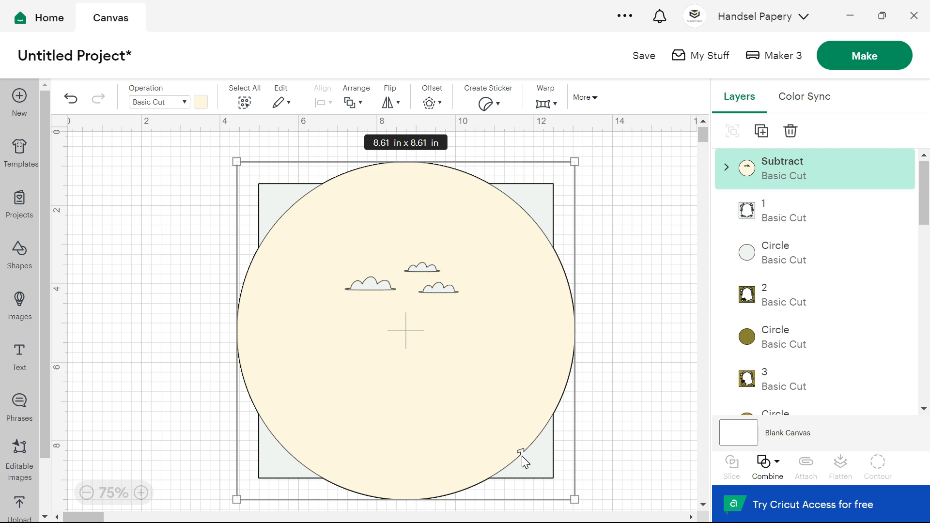
{"action": "key", "text": "Delete"}
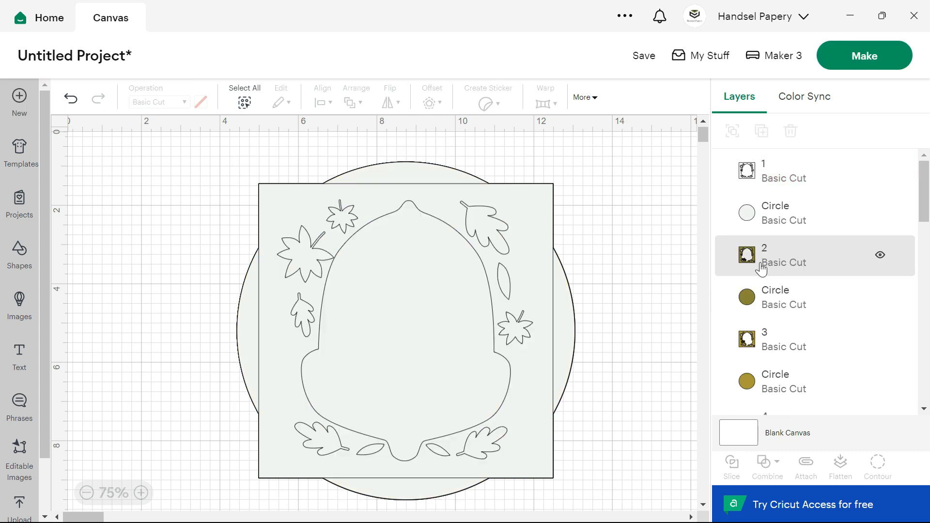
- Hide the contours of the digits 1 and 2 in layer 12, leaving only its three clouds
{"action": "scroll", "coordinate": [807, 321], "scroll_direction": "down", "scroll_amount": 10}
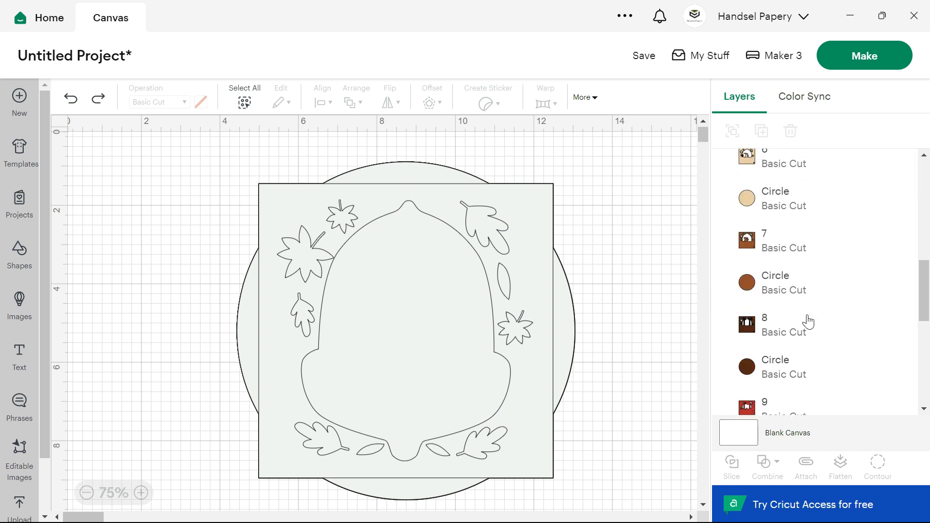
{"action": "left_click", "coordinate": [797, 312]}
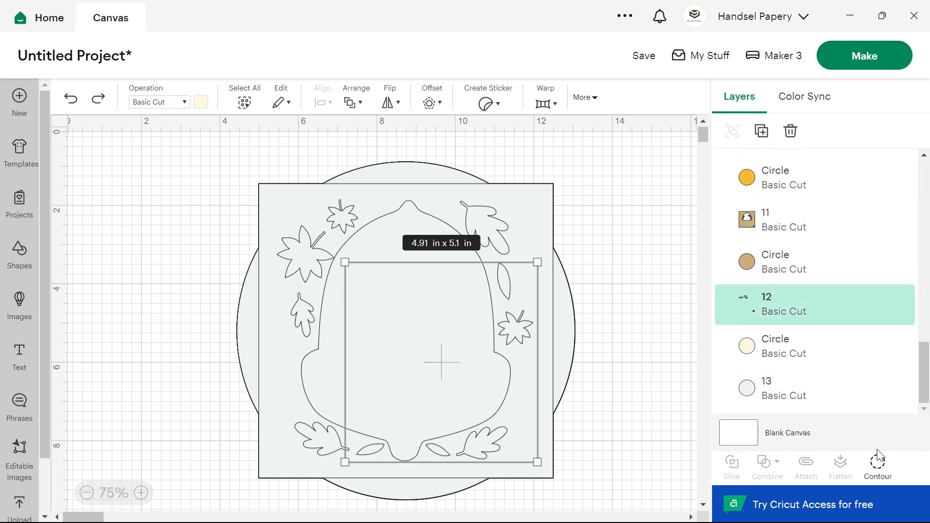
{"action": "left_click", "coordinate": [878, 462]}
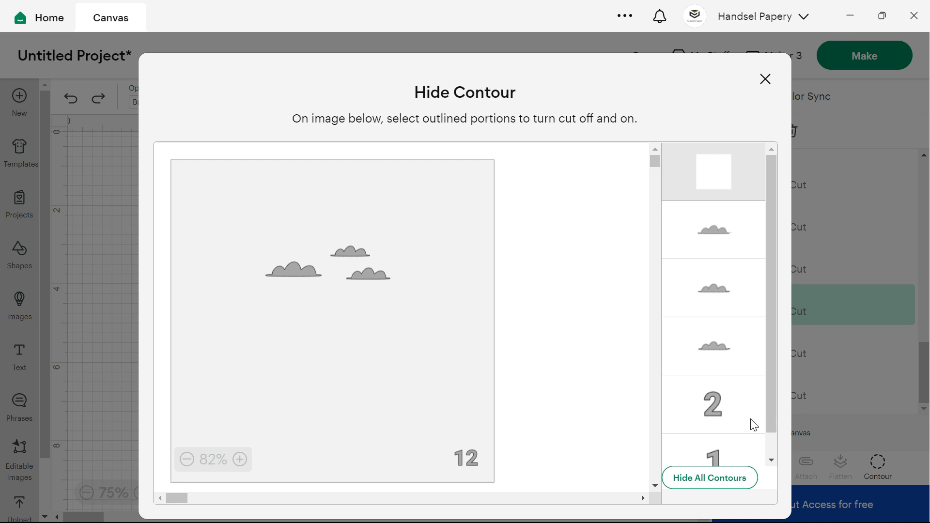
{"action": "left_click", "coordinate": [718, 416]}
{"action": "left_click", "coordinate": [716, 455]}
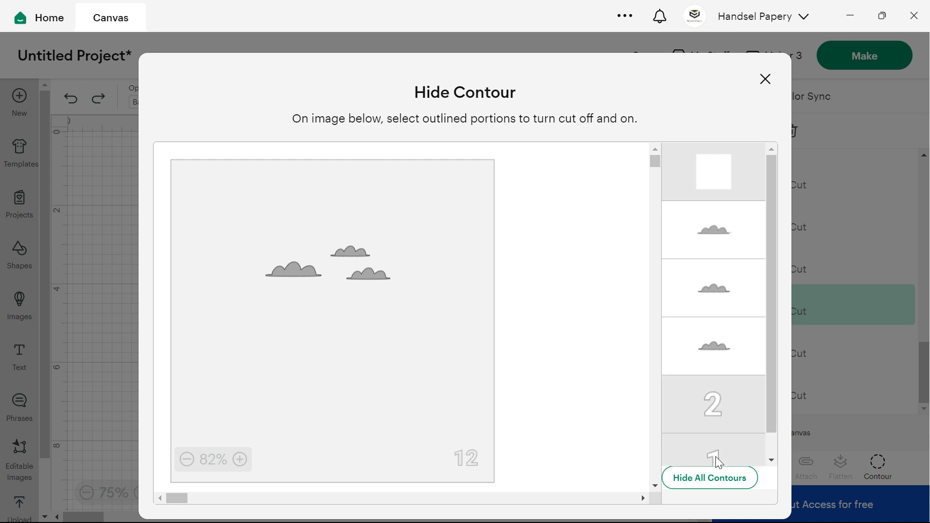
{"action": "left_click", "coordinate": [716, 377]}
{"action": "left_click", "coordinate": [717, 367]}
{"action": "left_click", "coordinate": [717, 367]}
{"action": "left_click", "coordinate": [733, 269]}
{"action": "left_click", "coordinate": [764, 80]}
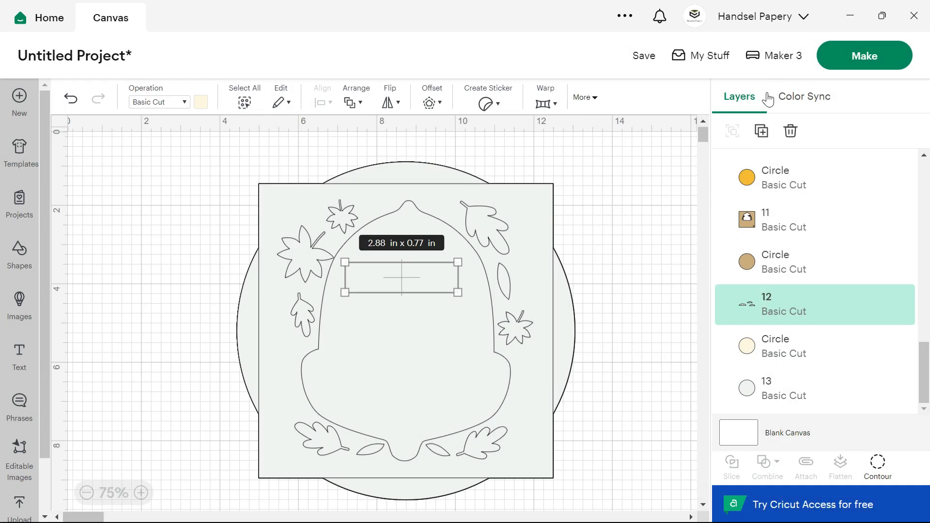
- Subtract layer 12's clouds from the cream circle beneath it and merge the result into a single layer
{"action": "left_click", "coordinate": [795, 352], "text": "shift"}
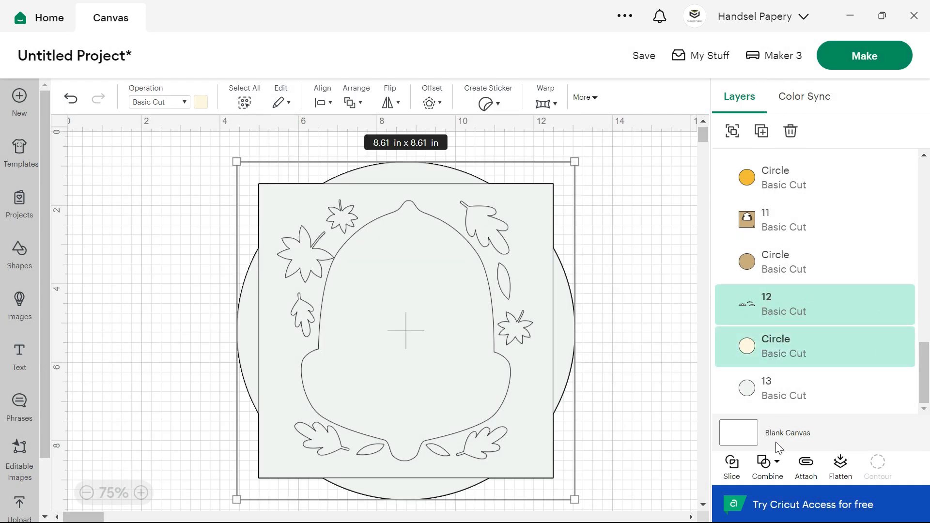
{"action": "left_click", "coordinate": [770, 467]}
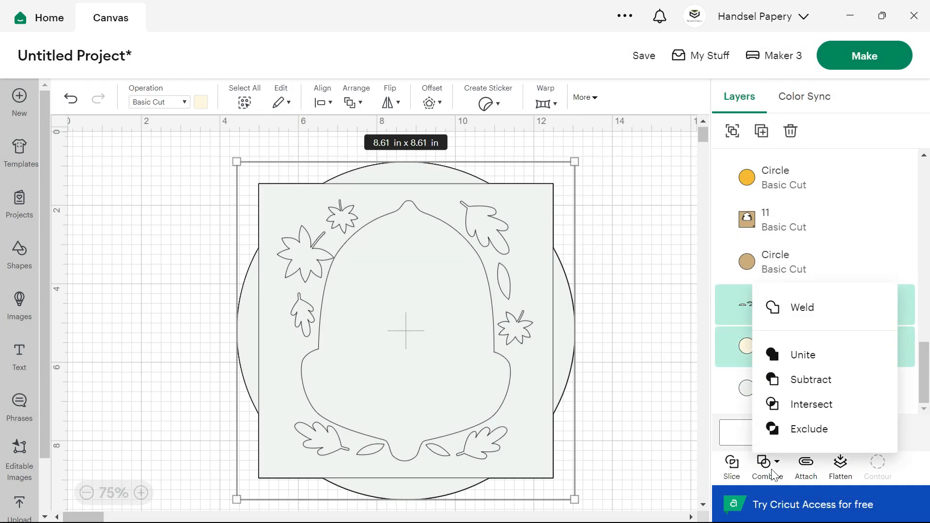
{"action": "left_click", "coordinate": [795, 380]}
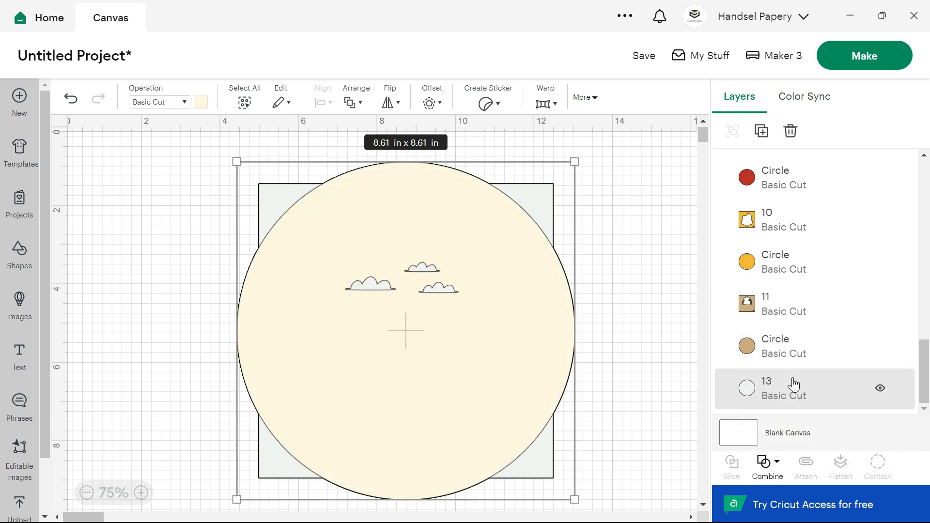
{"action": "left_click", "coordinate": [765, 473]}
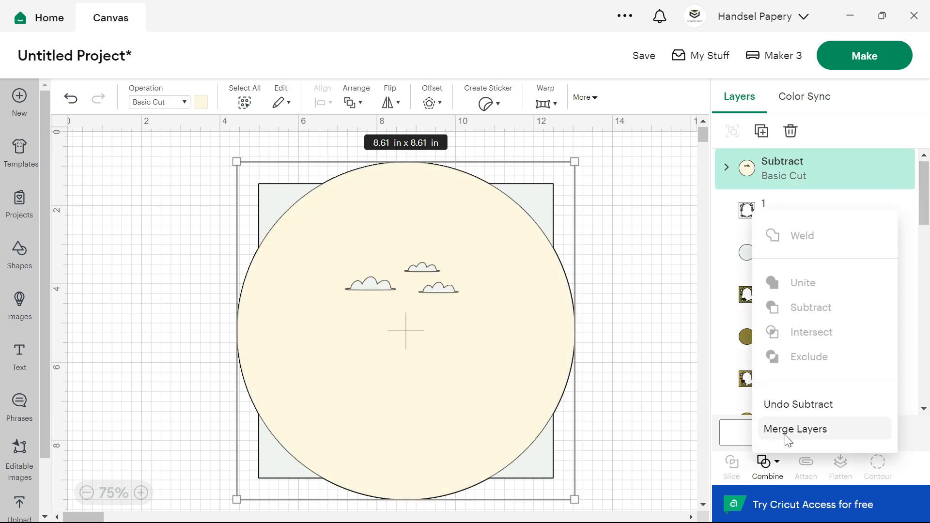
{"action": "left_click", "coordinate": [782, 430]}
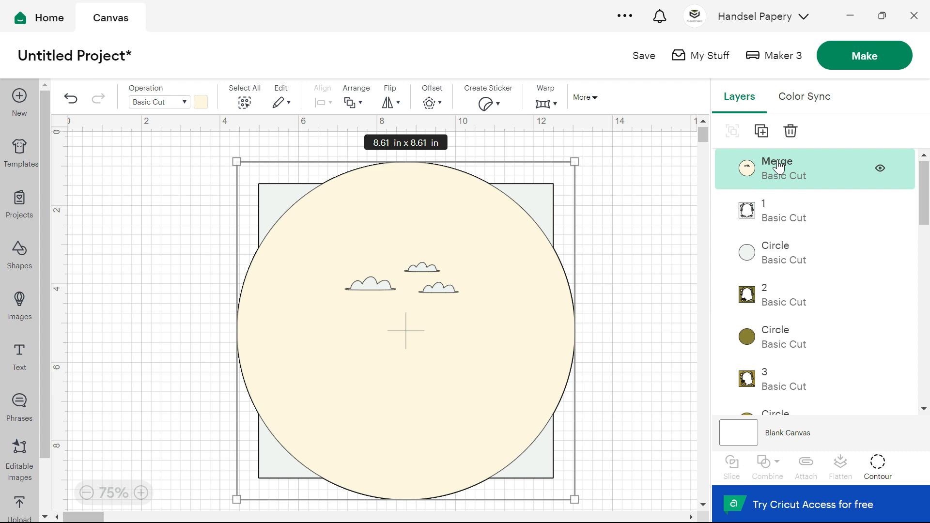
- Rename the merged cream circle layer to 12
{"action": "double_click", "coordinate": [778, 165]}
{"action": "type", "text": "12"}
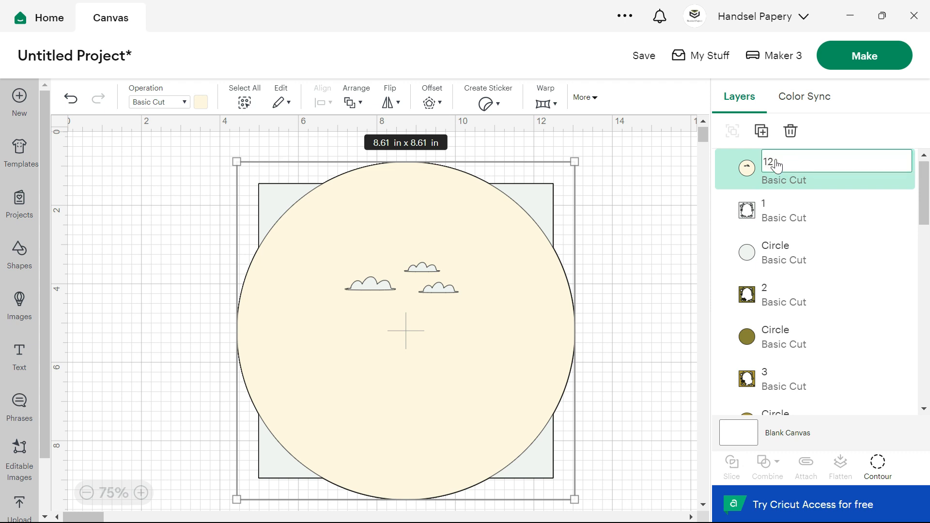
{"action": "key", "text": "Return"}
- Hide the outer square and both number digits in layer 11's contours, keeping only the artwork cutouts
{"action": "scroll", "coordinate": [798, 266], "scroll_direction": "down", "scroll_amount": 10}
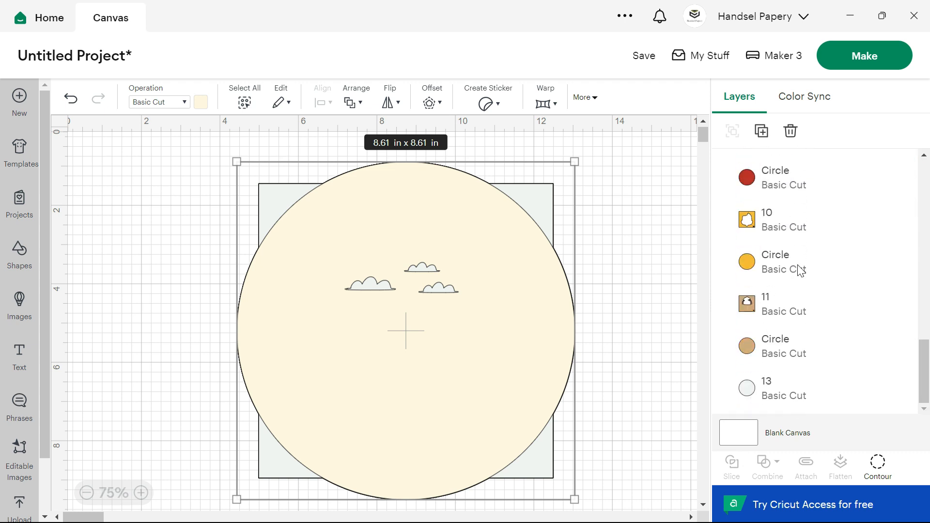
{"action": "left_click", "coordinate": [794, 314]}
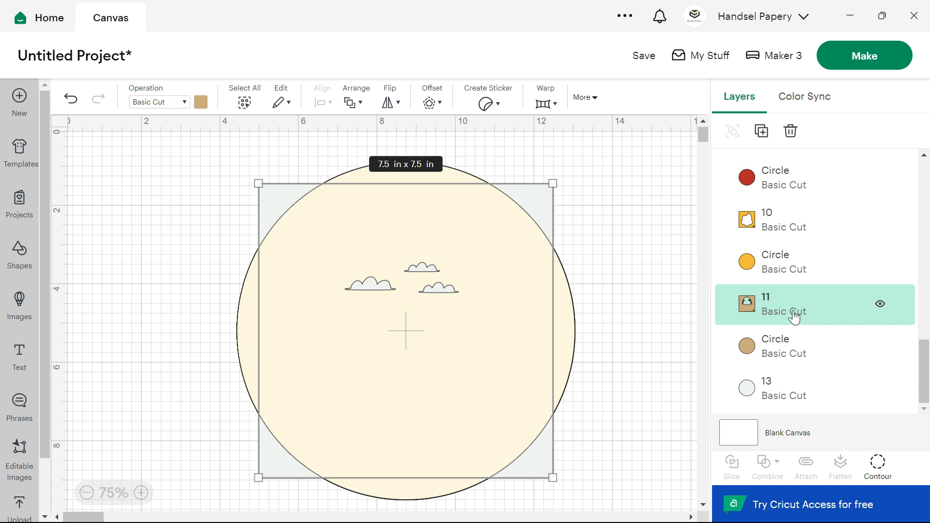
{"action": "left_click", "coordinate": [877, 467]}
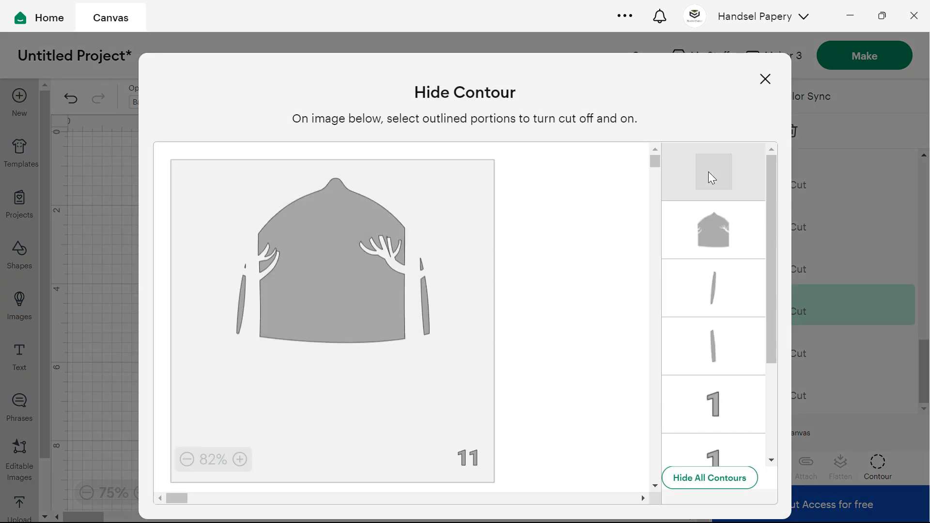
{"action": "left_click", "coordinate": [713, 426]}
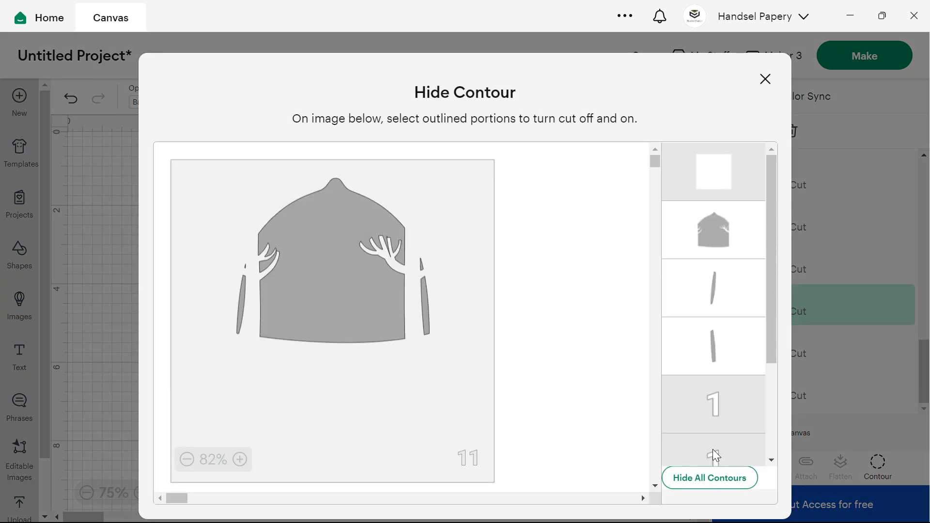
{"action": "left_click", "coordinate": [736, 148]}
{"action": "left_click", "coordinate": [764, 79]}
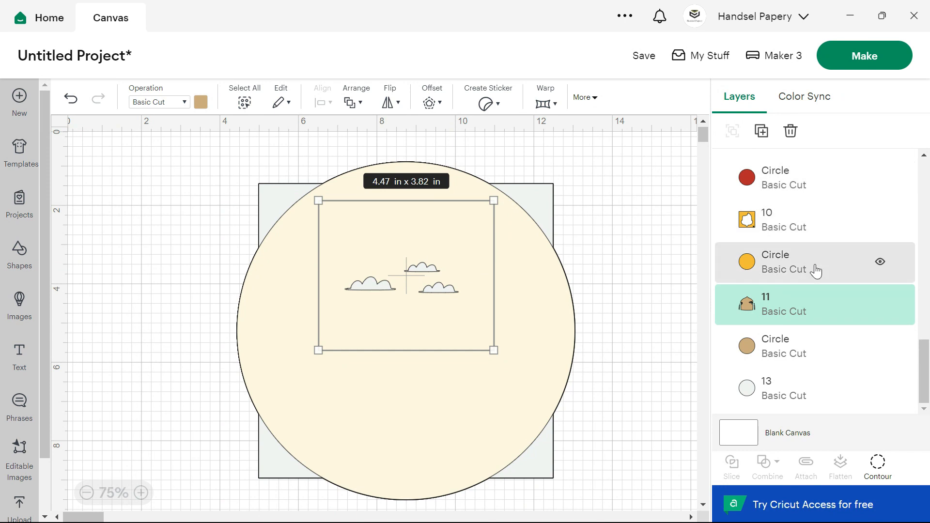
- Subtract layer 11's artwork from the tan circle beneath it and merge the result into a single layer
{"action": "left_click", "coordinate": [778, 350], "text": "shift"}
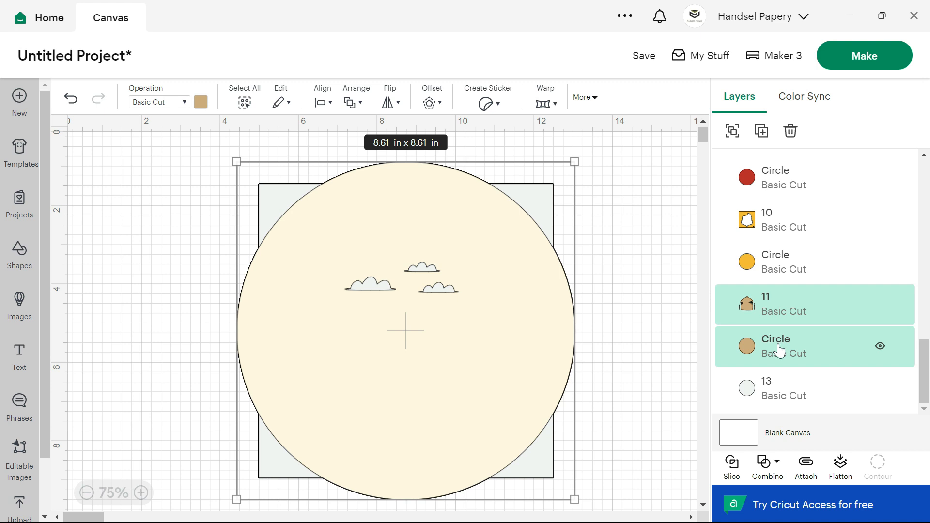
{"action": "left_click", "coordinate": [772, 467]}
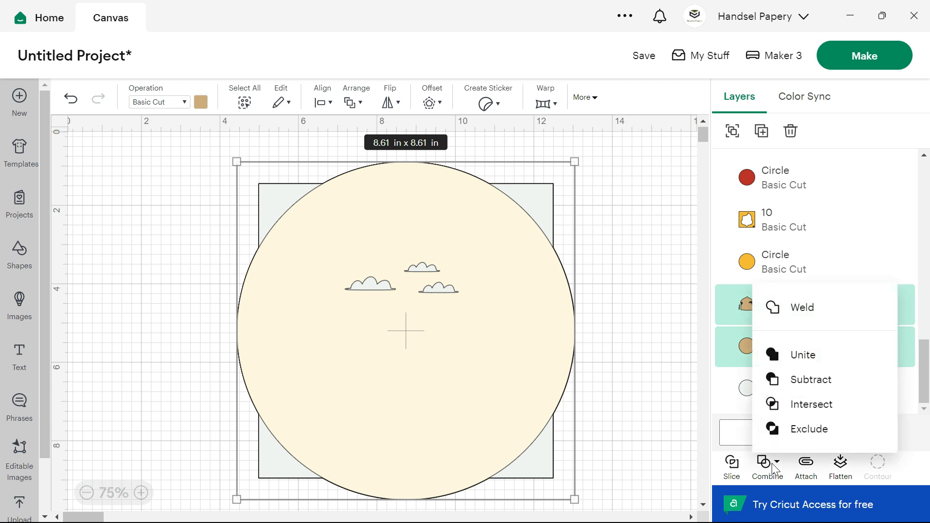
{"action": "left_click", "coordinate": [796, 384]}
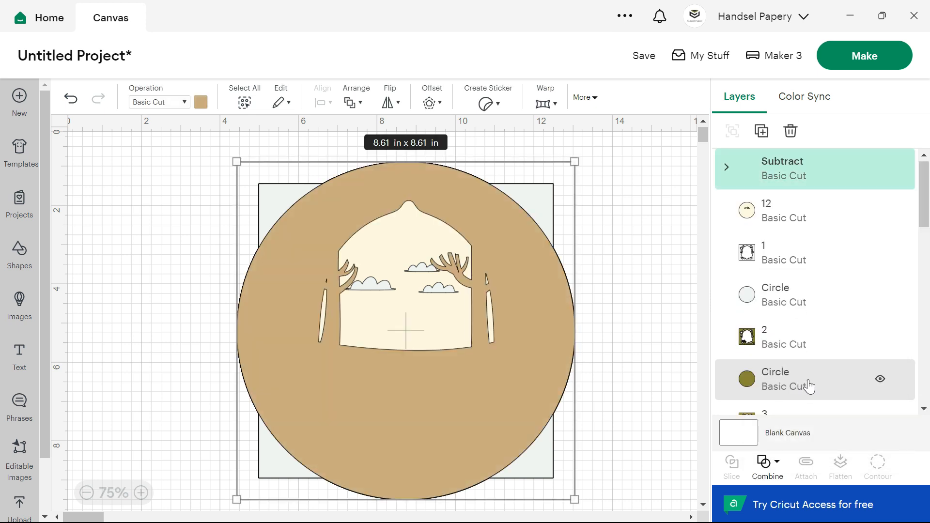
{"action": "left_click", "coordinate": [768, 474]}
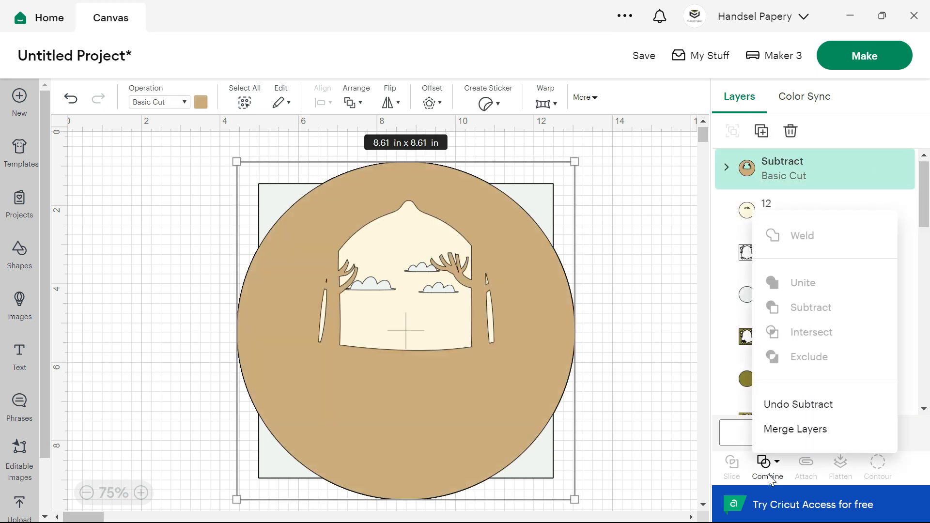
{"action": "left_click", "coordinate": [785, 430]}
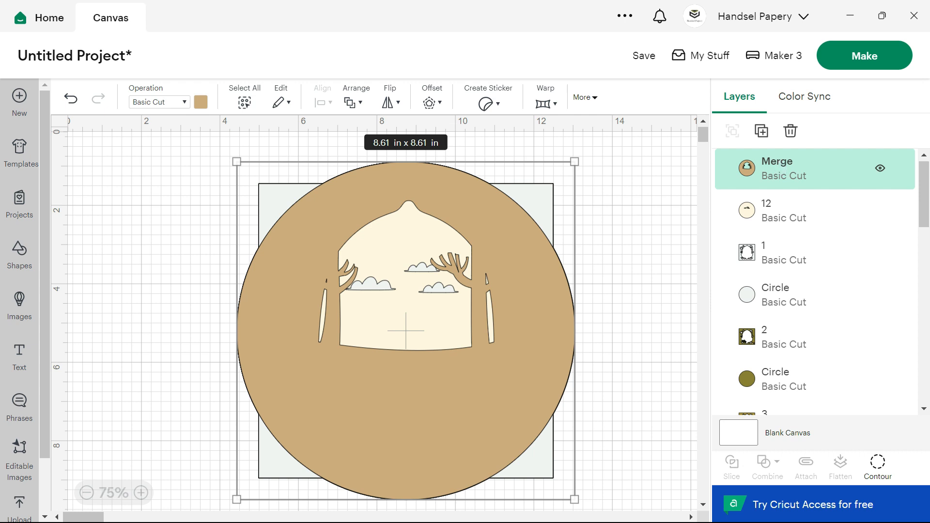
- Rename the merged tan circle layer with the number of its original artwork layer
{"action": "double_click", "coordinate": [780, 163]}
{"action": "type", "text": "12"}
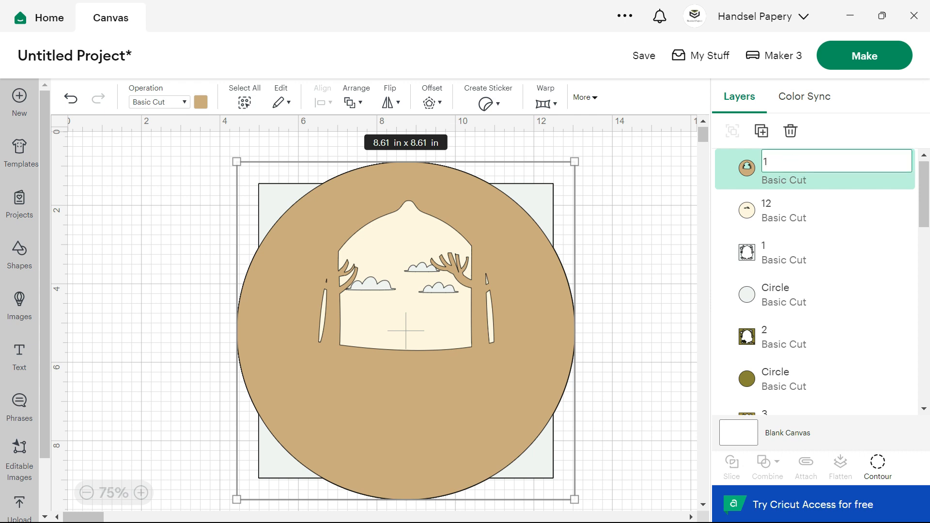
{"action": "key", "text": "Return"}
- Hide the outer square and all parts of the number in layer 10's contours, keeping only the acorn cutout
{"action": "scroll", "coordinate": [804, 218], "scroll_direction": "down", "scroll_amount": 10}
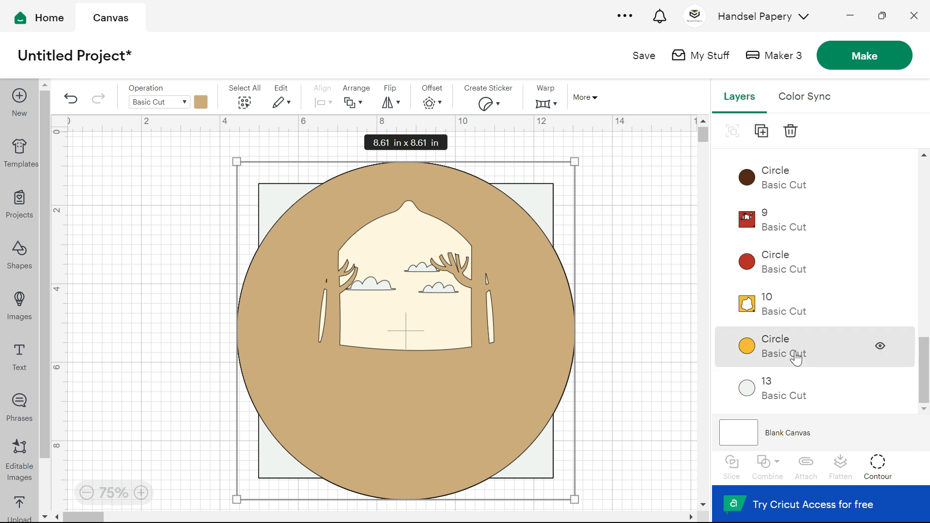
{"action": "left_click", "coordinate": [784, 304]}
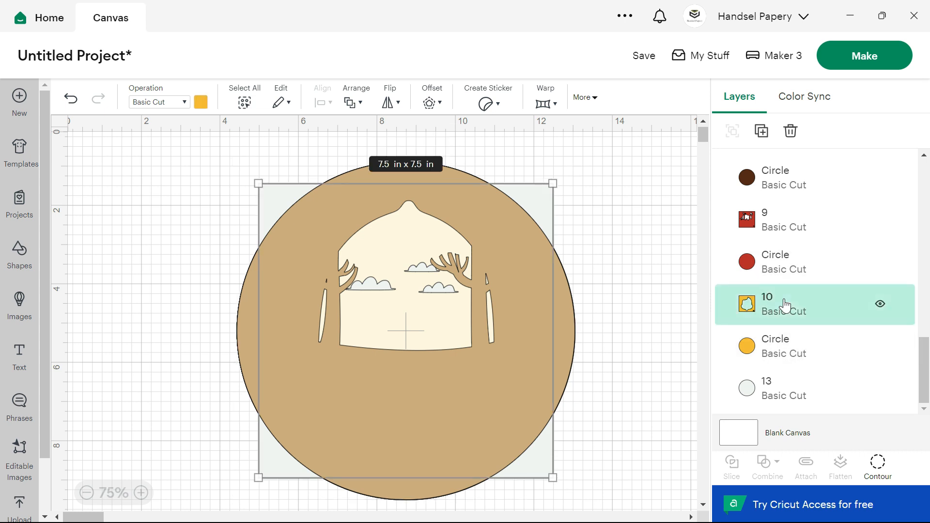
{"action": "left_click", "coordinate": [882, 468]}
{"action": "left_click", "coordinate": [719, 169]}
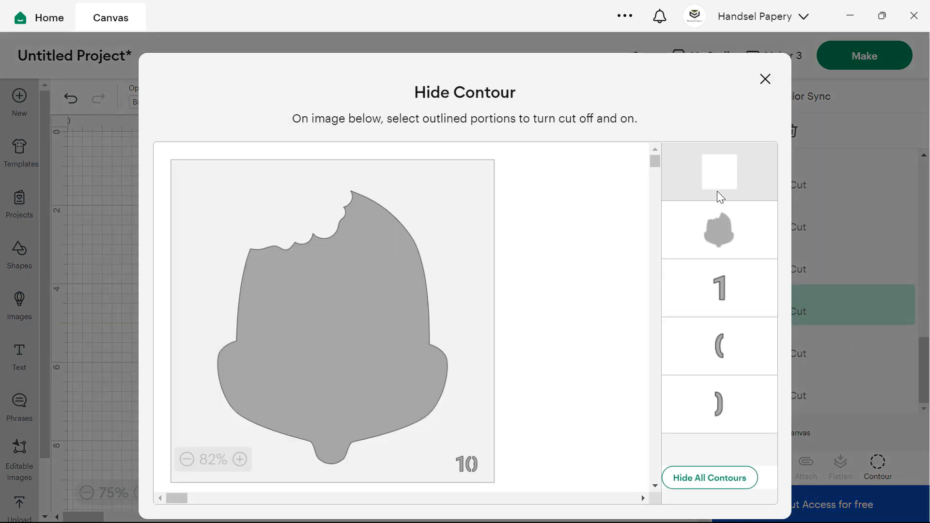
{"action": "left_click", "coordinate": [717, 284]}
{"action": "left_click", "coordinate": [713, 348]}
{"action": "left_click", "coordinate": [713, 392]}
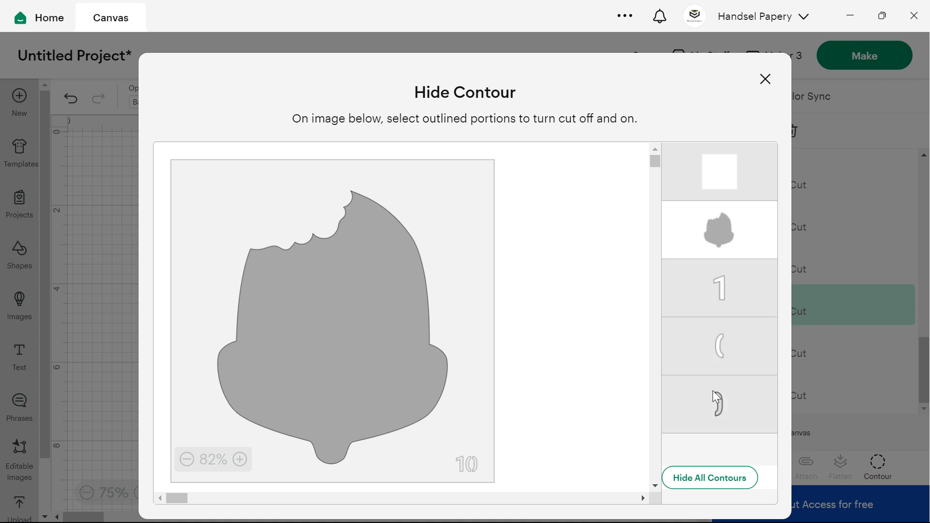
{"action": "left_click", "coordinate": [715, 348]}
{"action": "left_click", "coordinate": [722, 266]}
{"action": "left_click", "coordinate": [766, 79]}
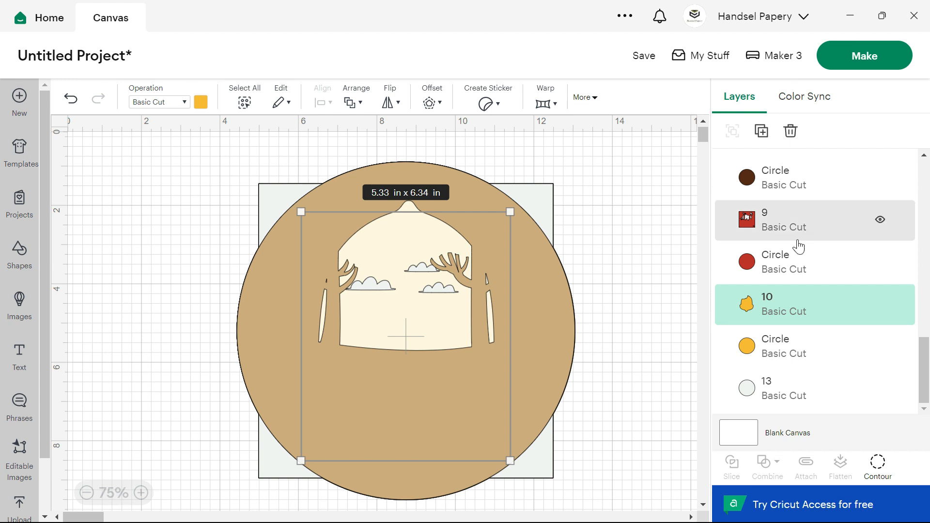
- Subtract layer 10's acorn artwork from the yellow circle beneath it and merge the result into a single layer
{"action": "left_click", "coordinate": [774, 347], "text": "shift"}
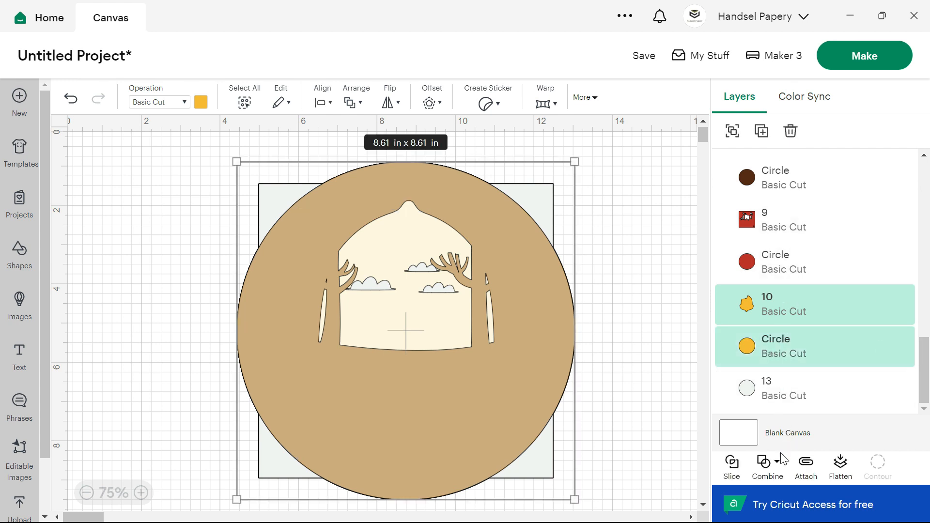
{"action": "left_click", "coordinate": [772, 463]}
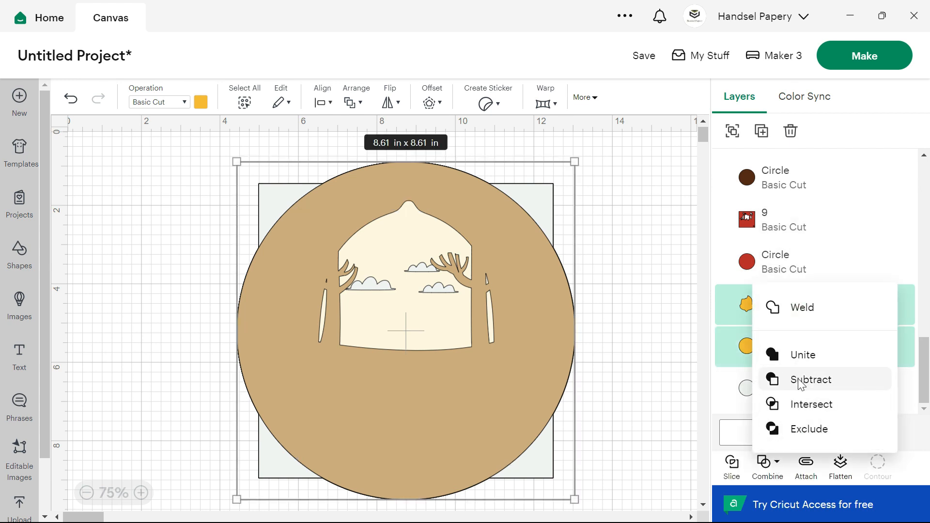
{"action": "left_click", "coordinate": [797, 381]}
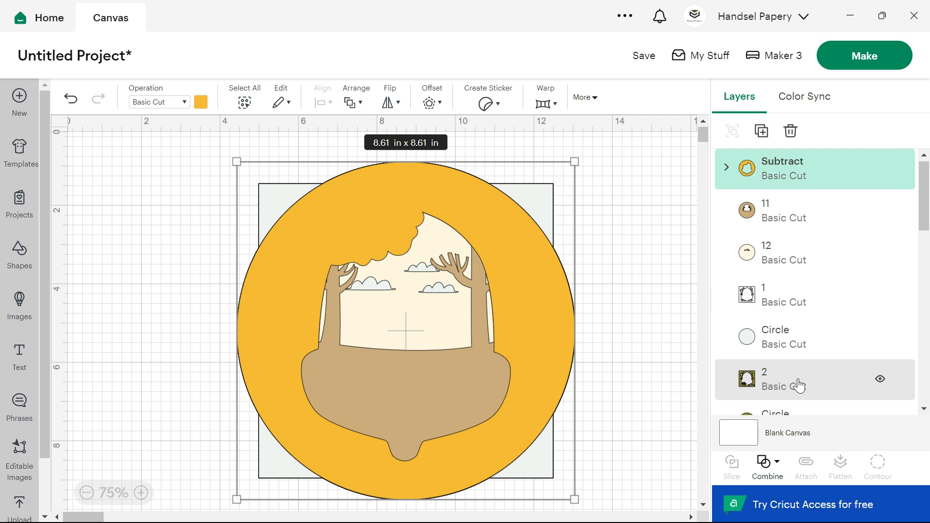
{"action": "left_click", "coordinate": [769, 463]}
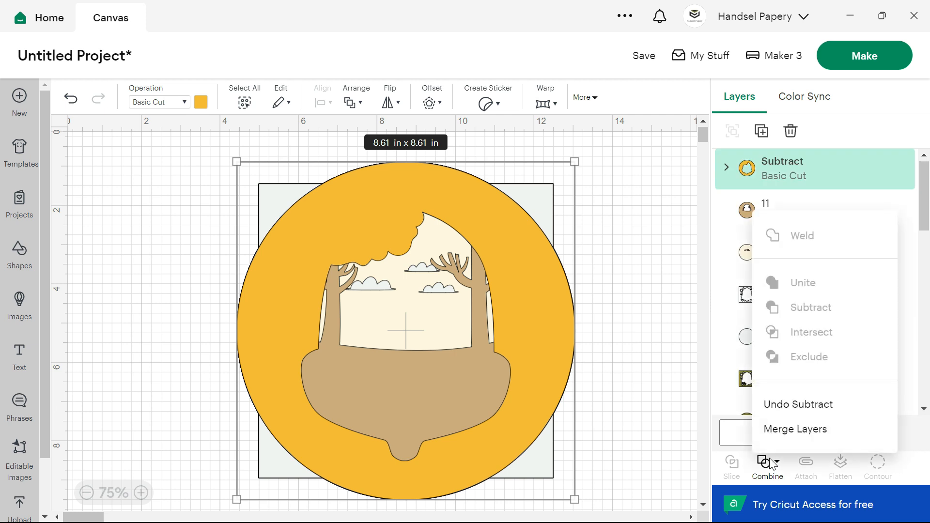
{"action": "left_click", "coordinate": [783, 431]}
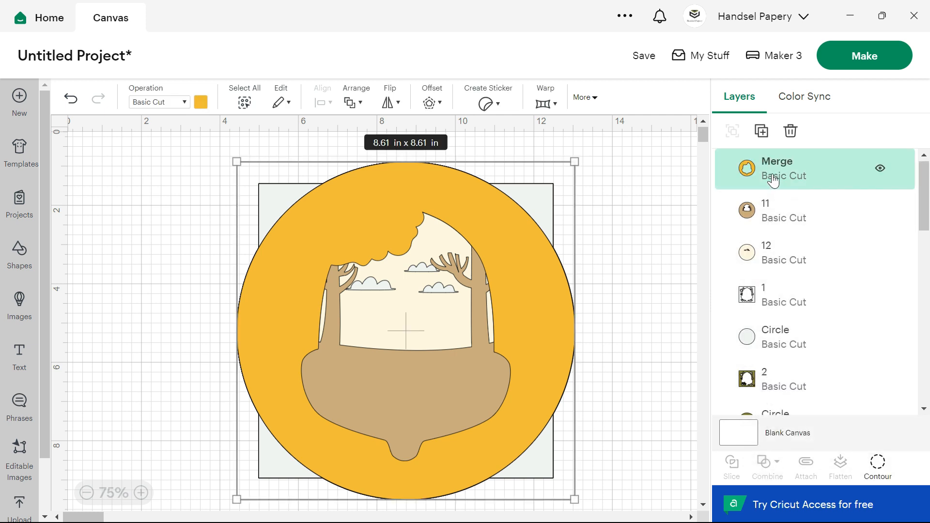
- Rename the merged yellow circle layer to 10
{"action": "double_click", "coordinate": [776, 167]}
{"action": "type", "text": "10"}
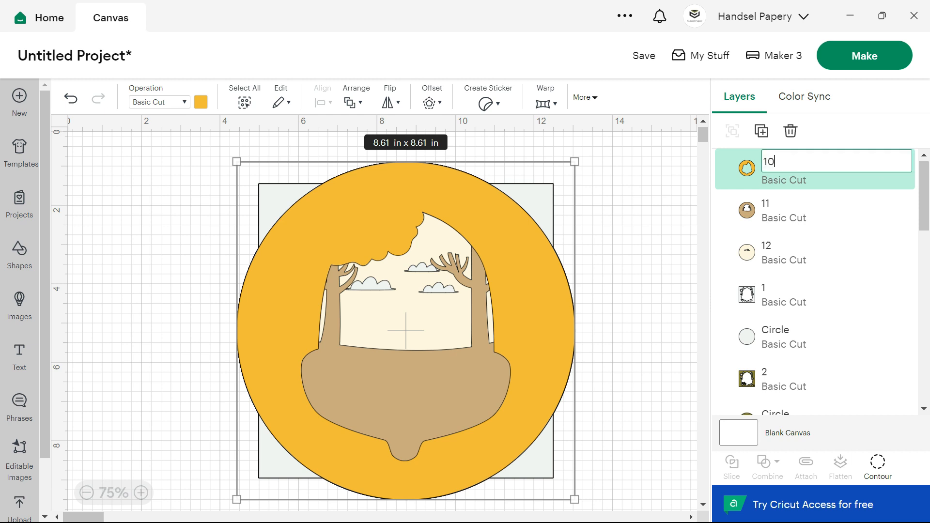
{"action": "key", "text": "Return"}
- Hide the outer square and the number 9 in layer 9's contours, keeping the leaf and tree cutouts
{"action": "scroll", "coordinate": [824, 319], "scroll_direction": "down", "scroll_amount": 14}
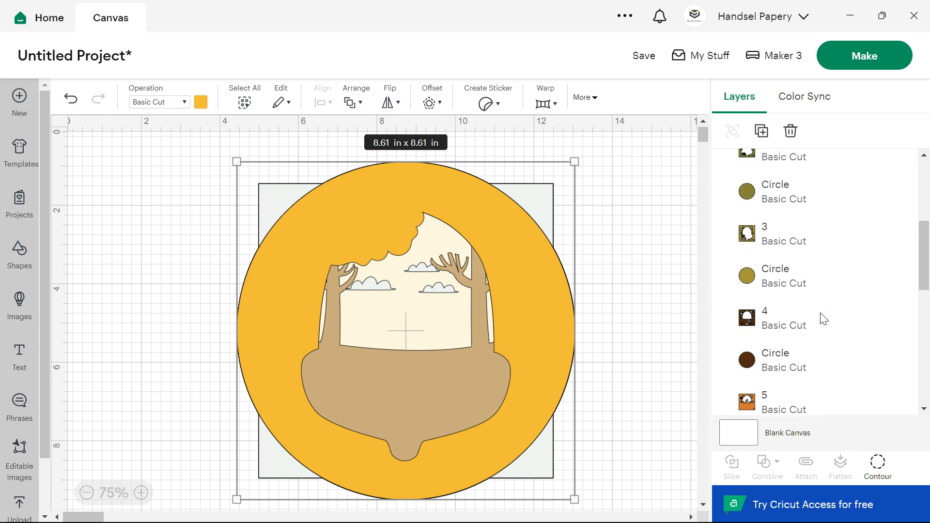
{"action": "left_click", "coordinate": [813, 318]}
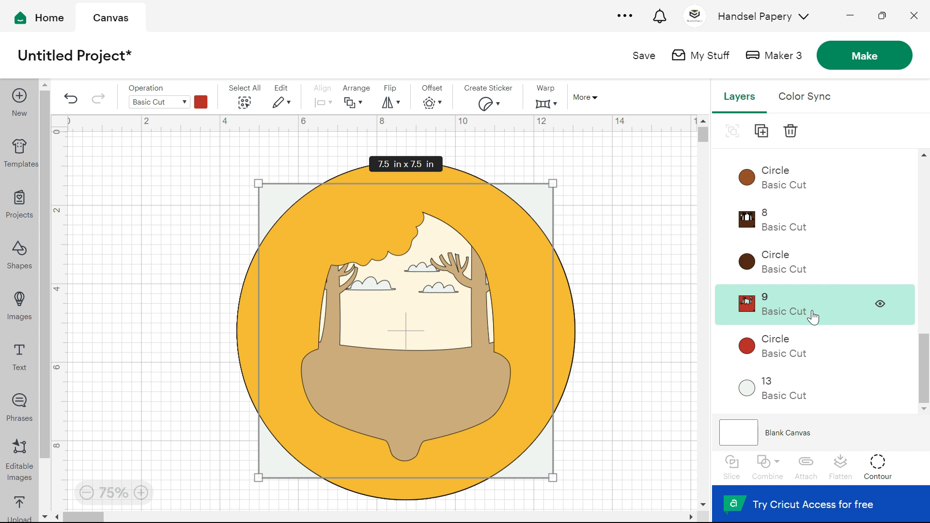
{"action": "left_click", "coordinate": [874, 464]}
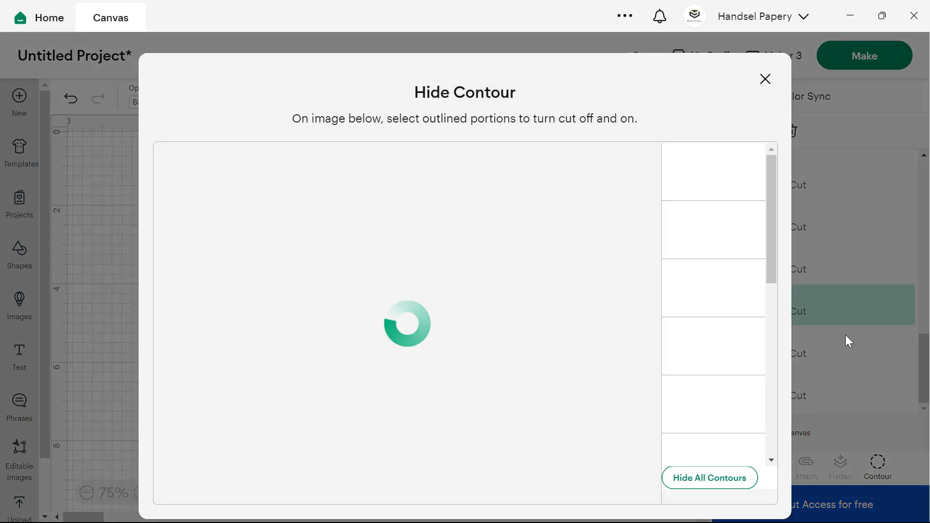
{"action": "left_click", "coordinate": [721, 170]}
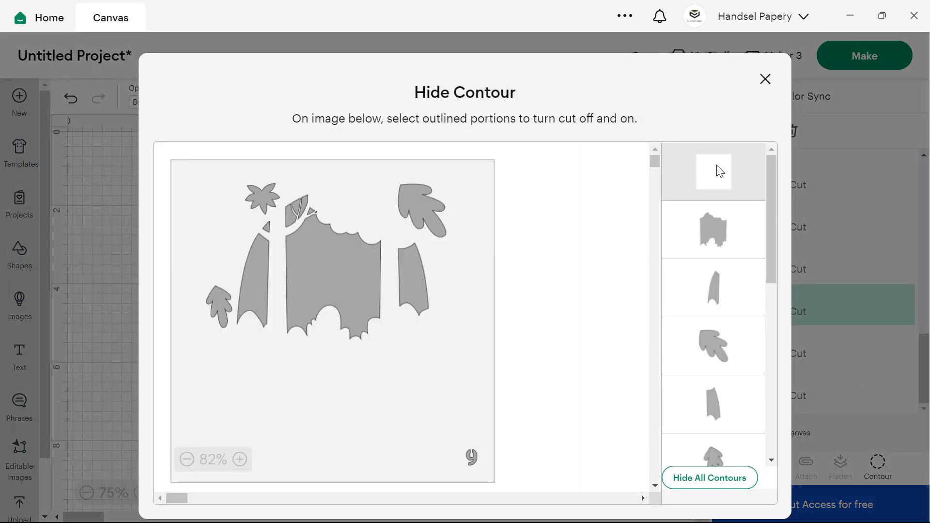
{"action": "scroll", "coordinate": [717, 349], "scroll_direction": "down", "scroll_amount": 8}
{"action": "scroll", "coordinate": [726, 374], "scroll_direction": "down", "scroll_amount": 1}
{"action": "left_click", "coordinate": [715, 264]}
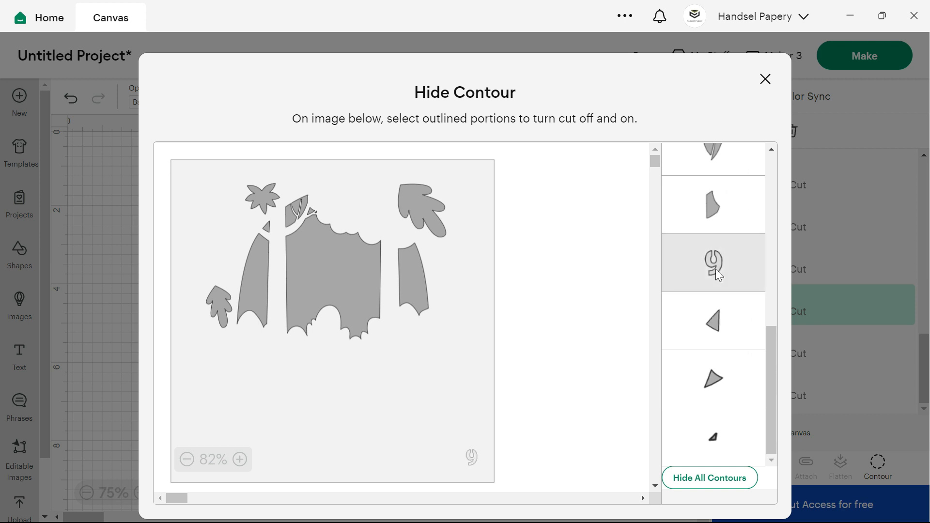
{"action": "left_click", "coordinate": [765, 79]}
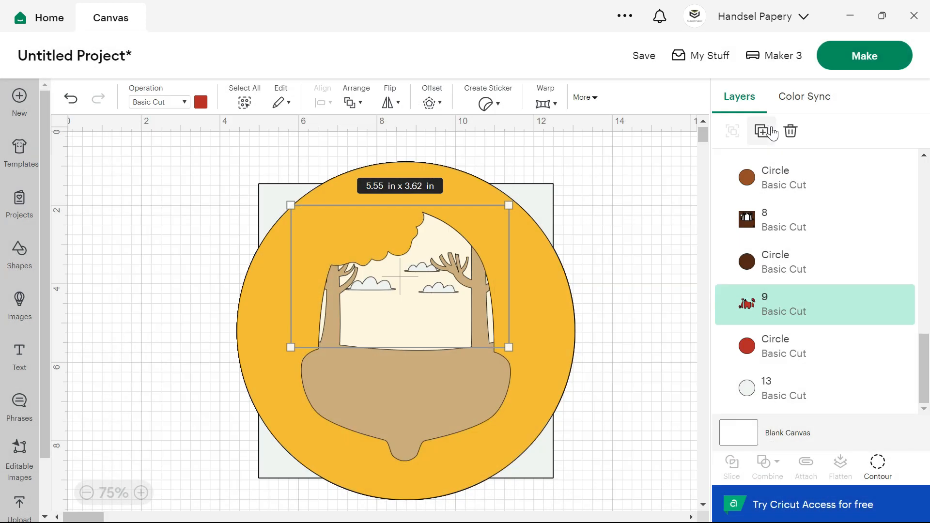
- Subtract layer 9's artwork from the red circle beneath it and merge the result into a single layer
{"action": "left_click", "coordinate": [795, 349], "text": "shift"}
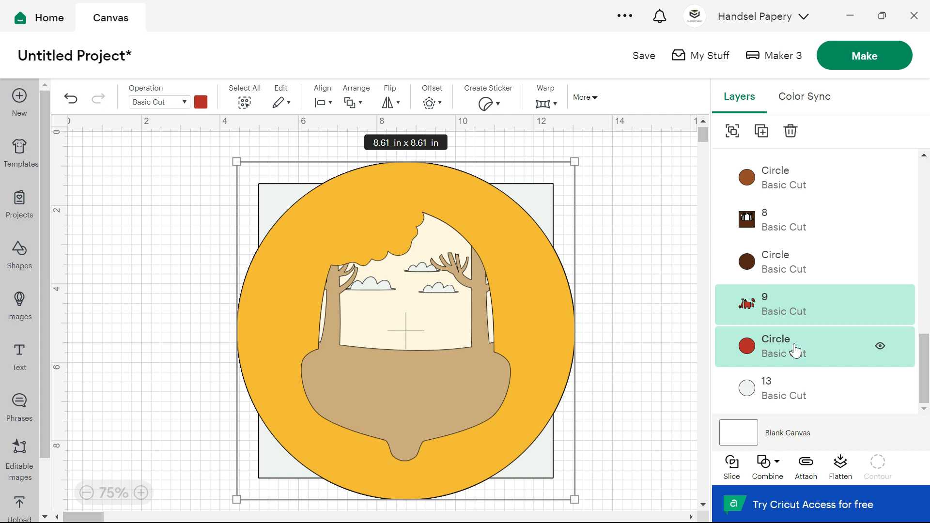
{"action": "left_click", "coordinate": [773, 465]}
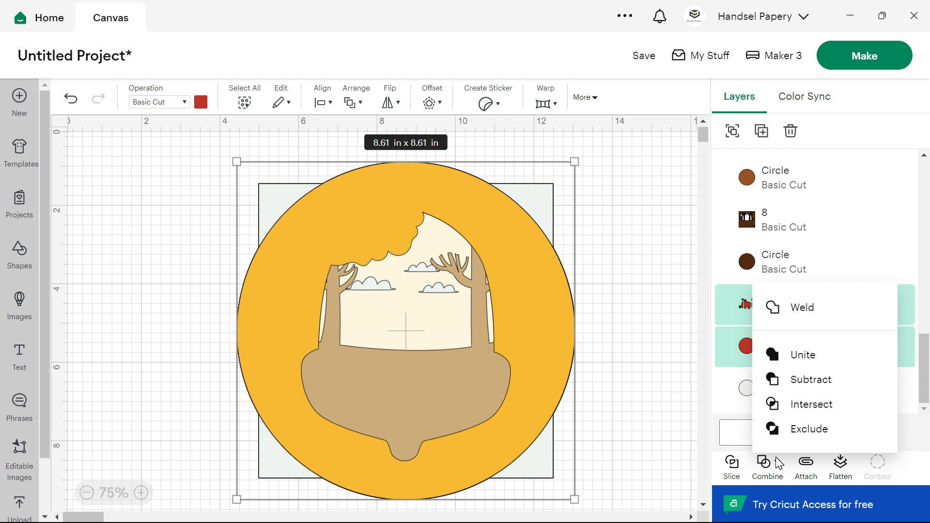
{"action": "left_click", "coordinate": [799, 380]}
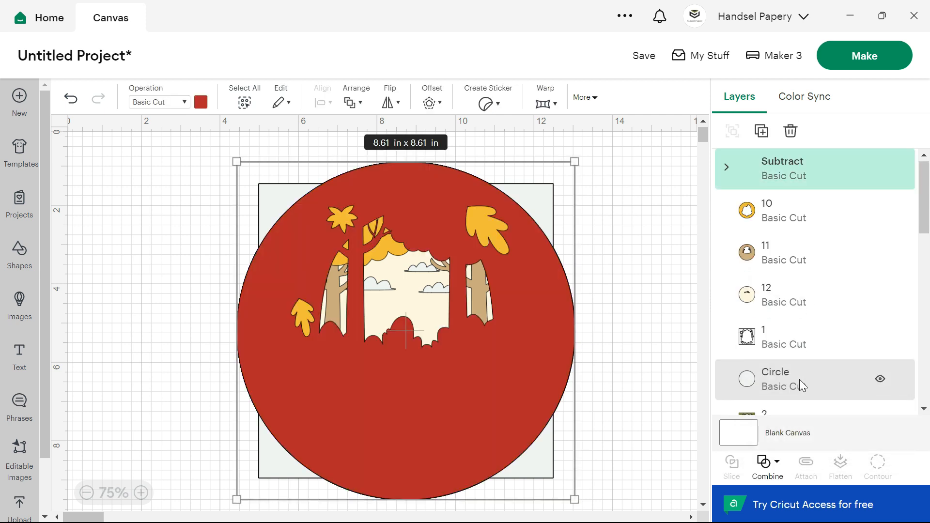
{"action": "left_click", "coordinate": [774, 470]}
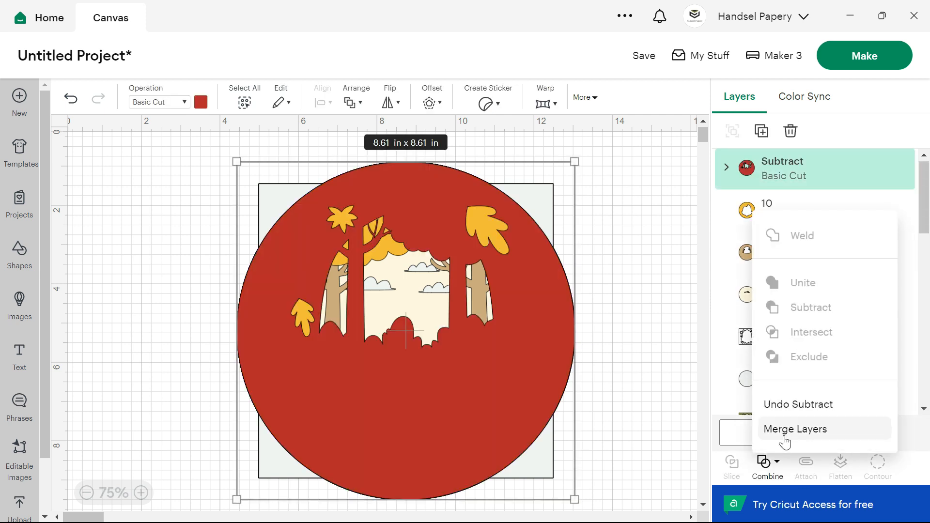
{"action": "left_click", "coordinate": [784, 437]}
- Rename the merged red circle layer to 9
{"action": "left_click", "coordinate": [781, 166]}
{"action": "double_click", "coordinate": [779, 165]}
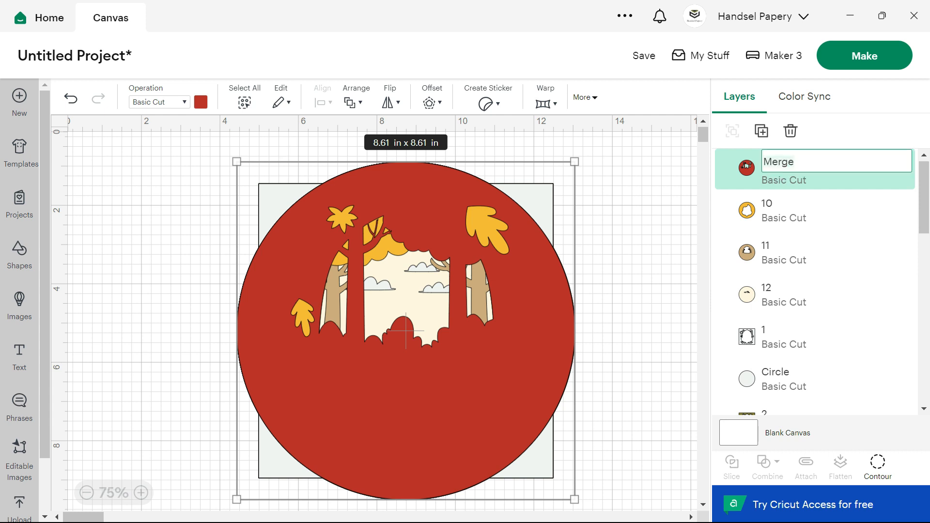
{"action": "type", "text": "9"}
{"action": "key", "text": "Return"}
- Hide the outer square and the number 8 in layer 8's contours, keeping the leaf, trunk and branch cutouts
{"action": "scroll", "coordinate": [783, 219], "scroll_direction": "down", "scroll_amount": 8}
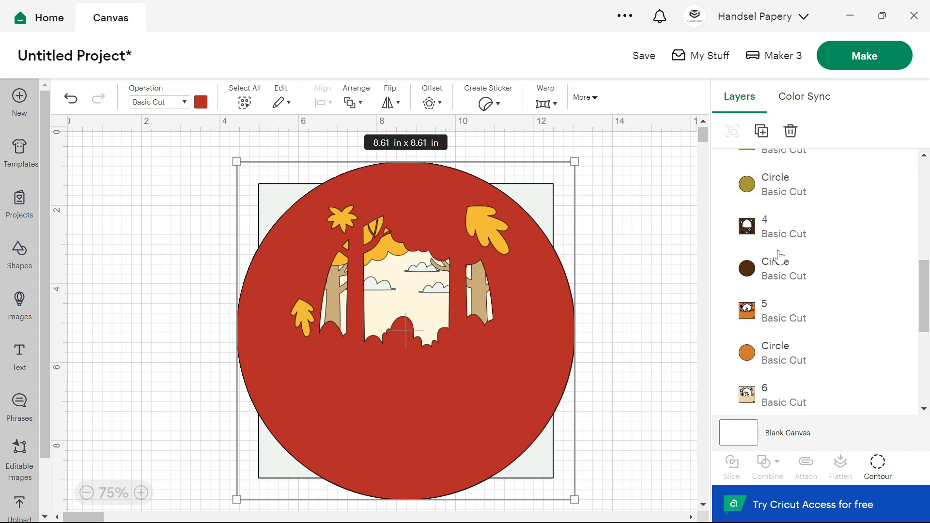
{"action": "left_click", "coordinate": [783, 313]}
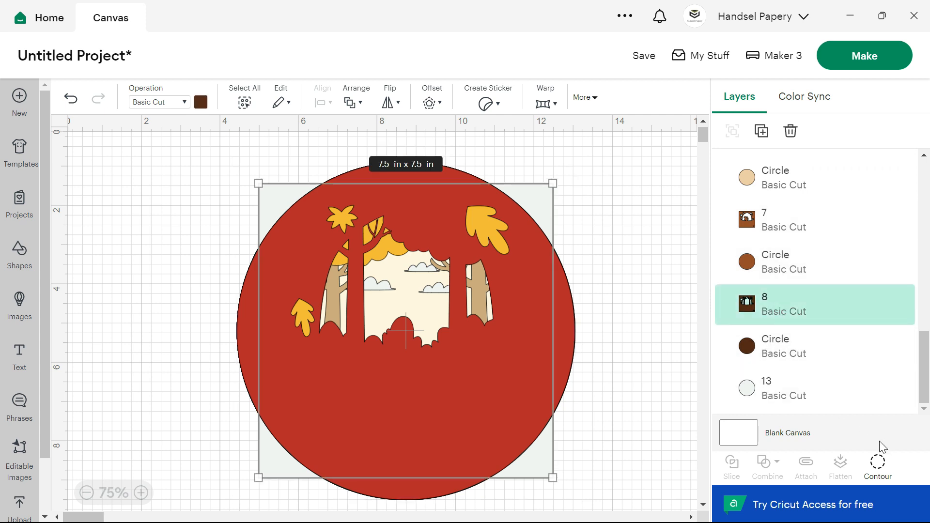
{"action": "left_click", "coordinate": [879, 468]}
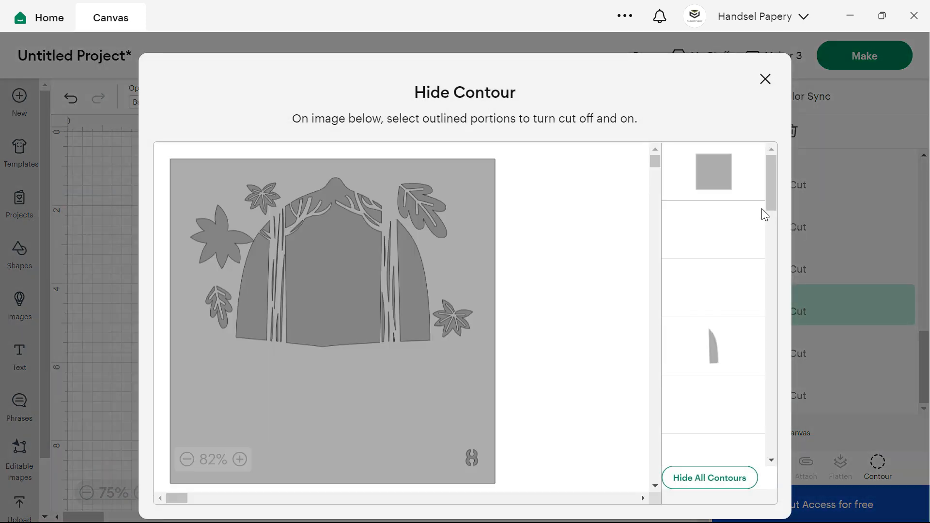
{"action": "scroll", "coordinate": [715, 266], "scroll_direction": "down", "scroll_amount": 5}
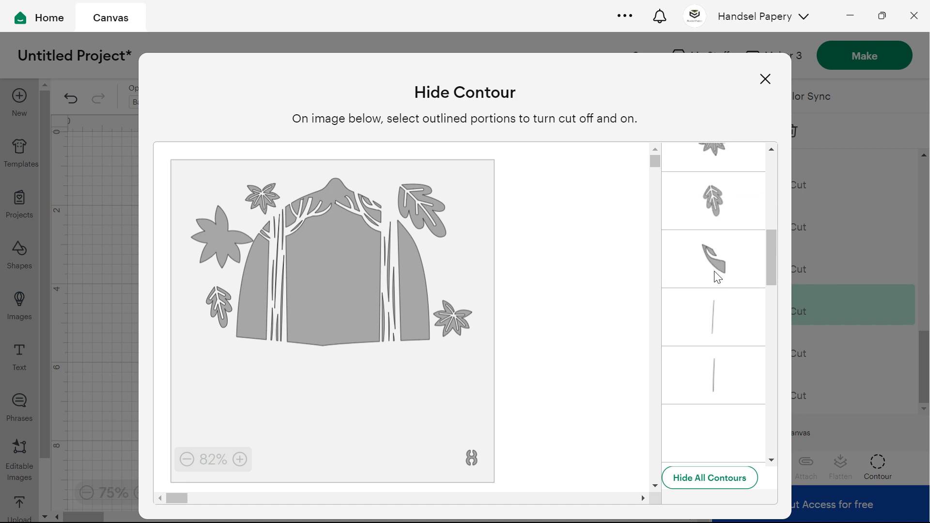
{"action": "scroll", "coordinate": [721, 378], "scroll_direction": "down", "scroll_amount": 4}
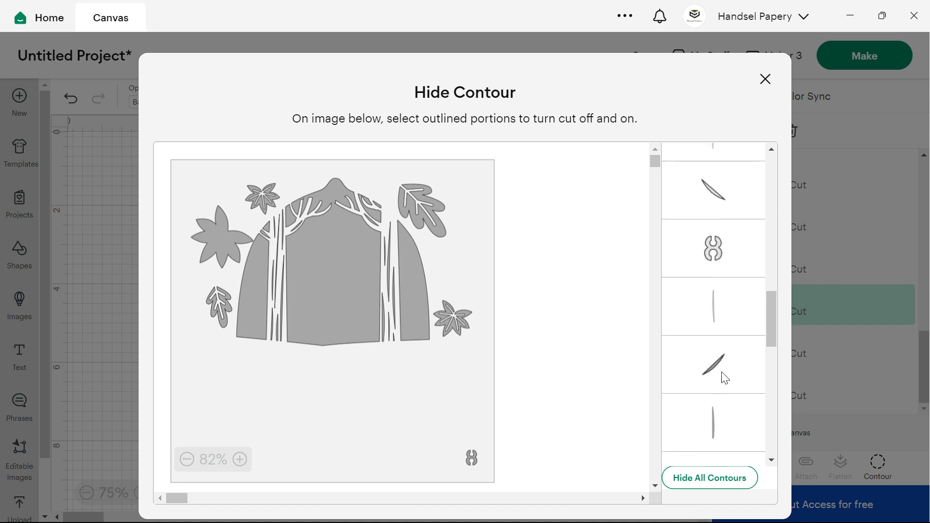
{"action": "left_click", "coordinate": [722, 315]}
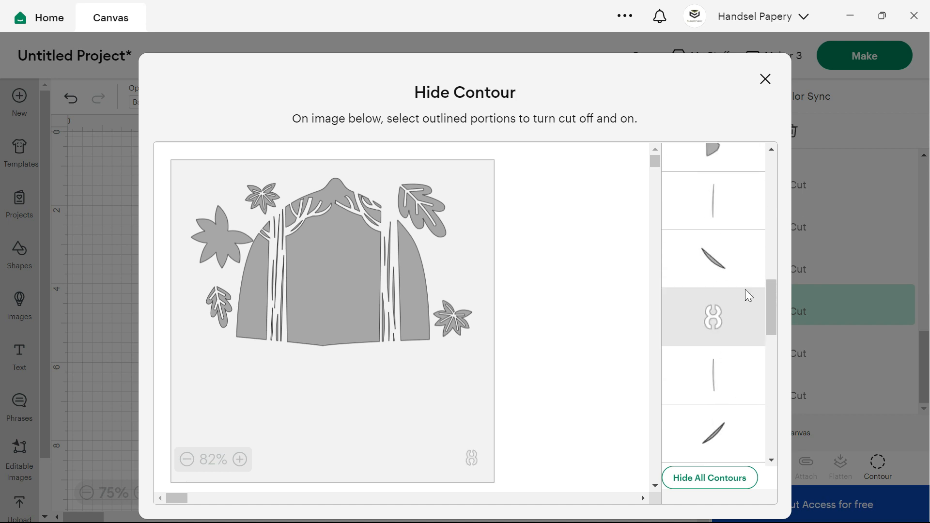
{"action": "left_click", "coordinate": [764, 79]}
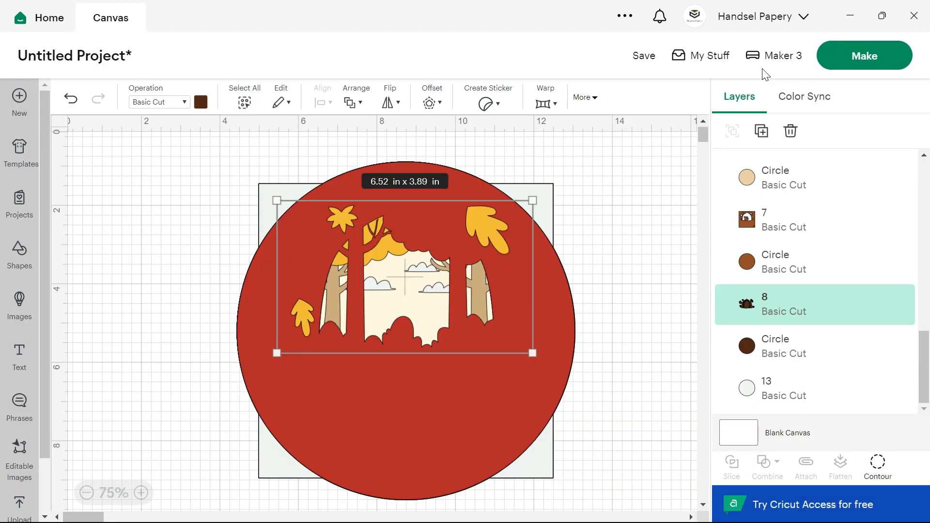
- Subtract layer 8's artwork from the dark brown circle beneath it and merge the result into a single layer
{"action": "left_click", "coordinate": [804, 352], "text": "shift"}
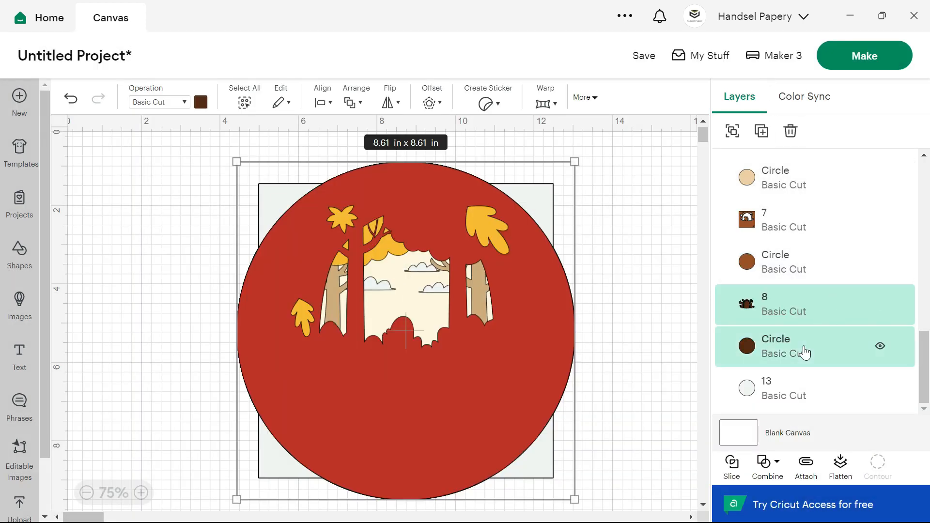
{"action": "left_click", "coordinate": [764, 463]}
{"action": "left_click", "coordinate": [793, 381]}
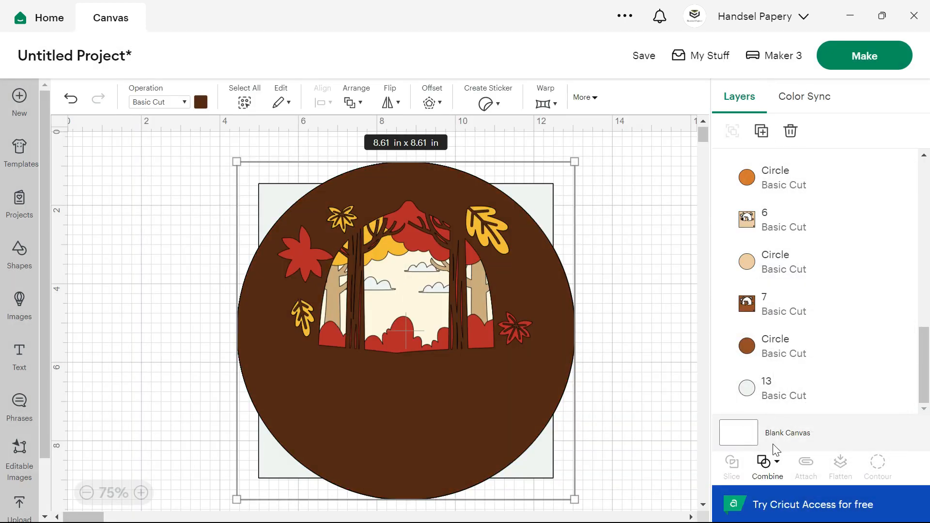
{"action": "left_click", "coordinate": [764, 465]}
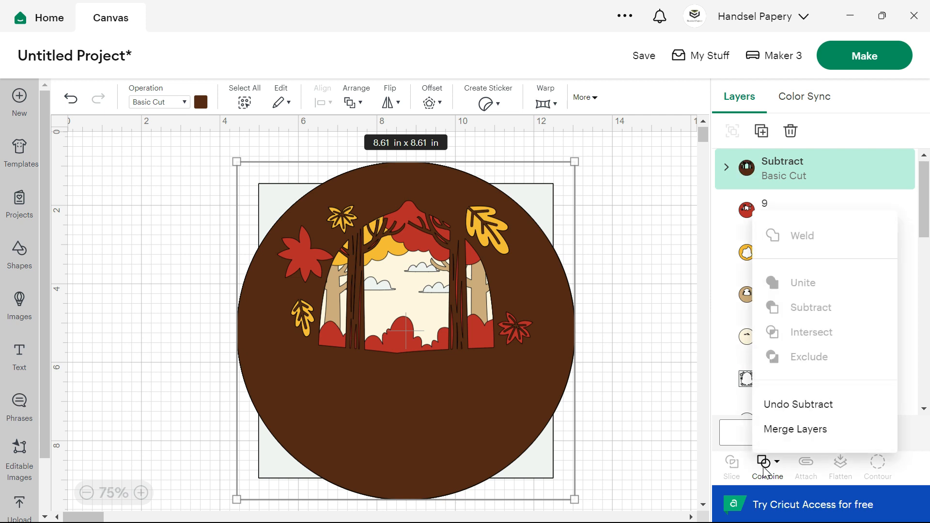
{"action": "left_click", "coordinate": [782, 439]}
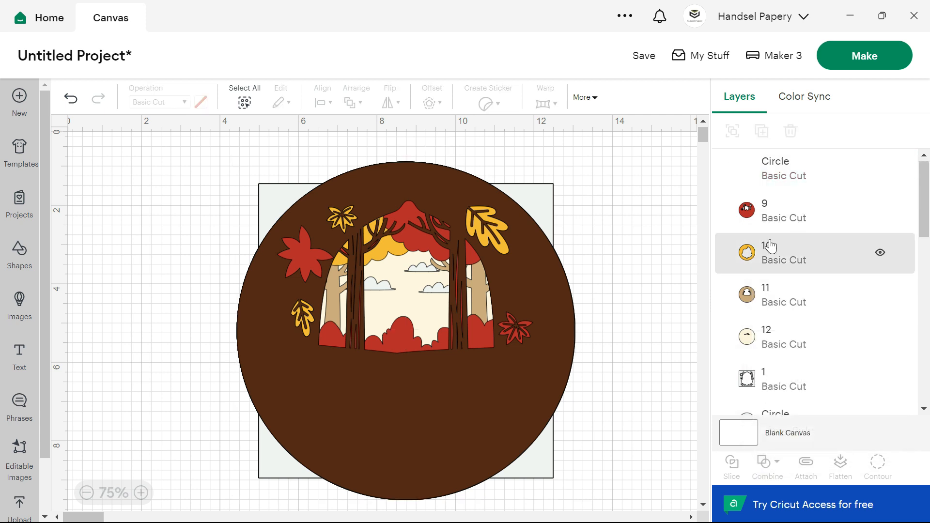
- Rename the merged dark brown circle layer to 8
{"action": "double_click", "coordinate": [779, 161]}
{"action": "type", "text": "8"}
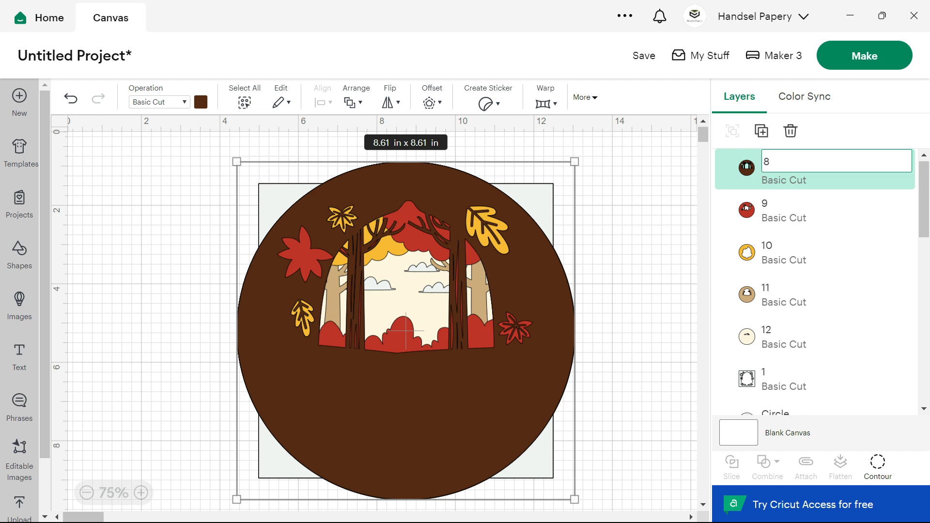
{"action": "key", "text": "Return"}
{"action": "scroll", "coordinate": [768, 315], "scroll_direction": "down", "scroll_amount": 5}
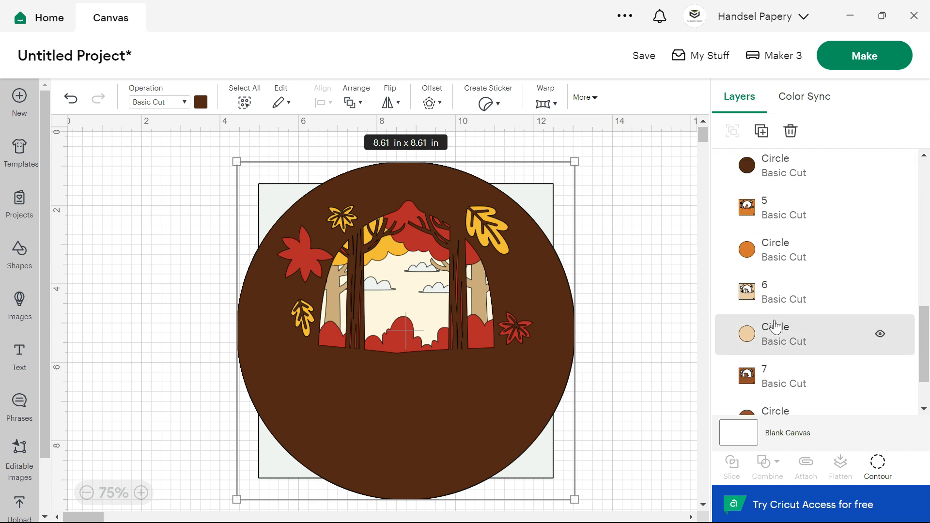
- Hide the outer square and the number 7 in layer 7's contours, keeping the leaf and squirrel scene cutouts
{"action": "left_click", "coordinate": [769, 382]}
{"action": "scroll", "coordinate": [769, 383], "scroll_direction": "down", "scroll_amount": 2}
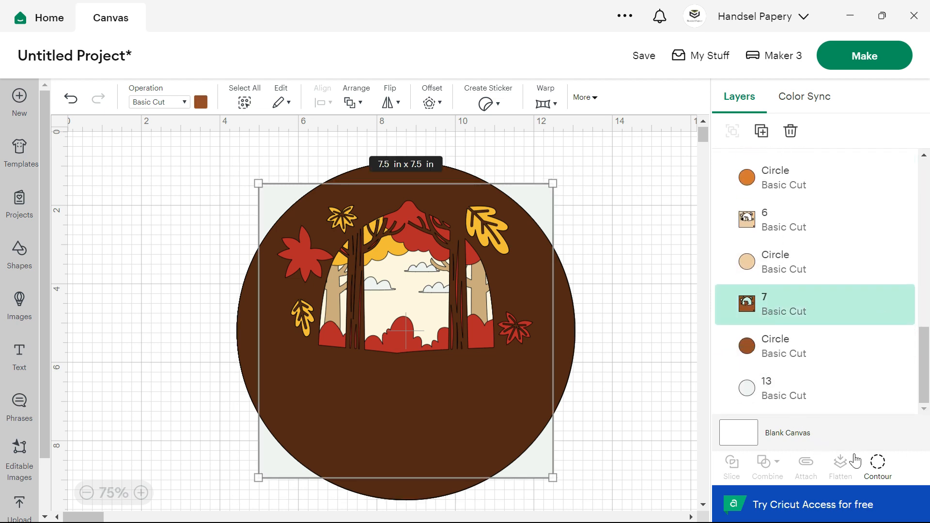
{"action": "left_click", "coordinate": [887, 468]}
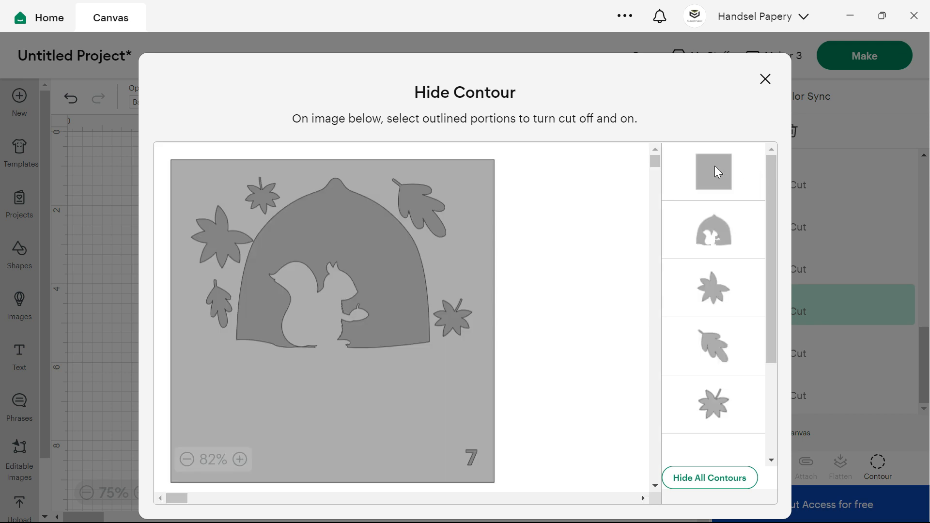
{"action": "scroll", "coordinate": [704, 295], "scroll_direction": "down", "scroll_amount": 3}
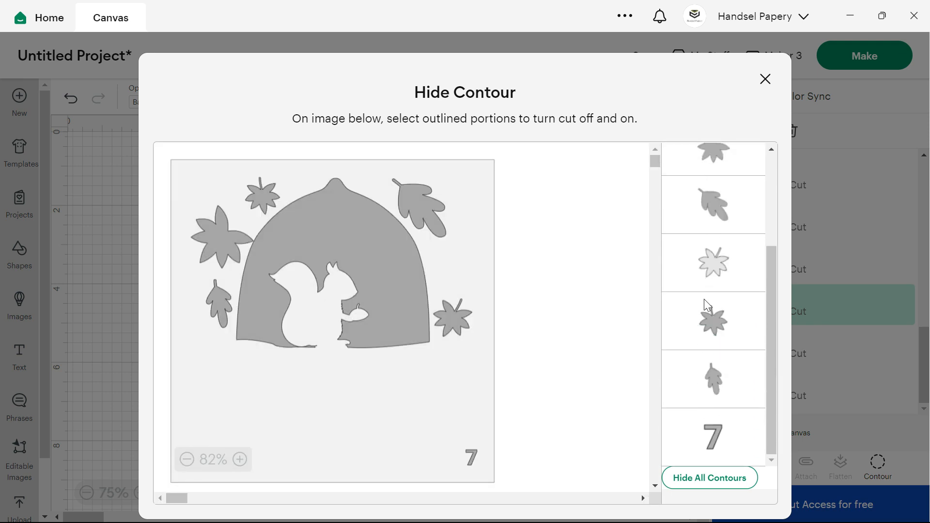
{"action": "left_click", "coordinate": [725, 433]}
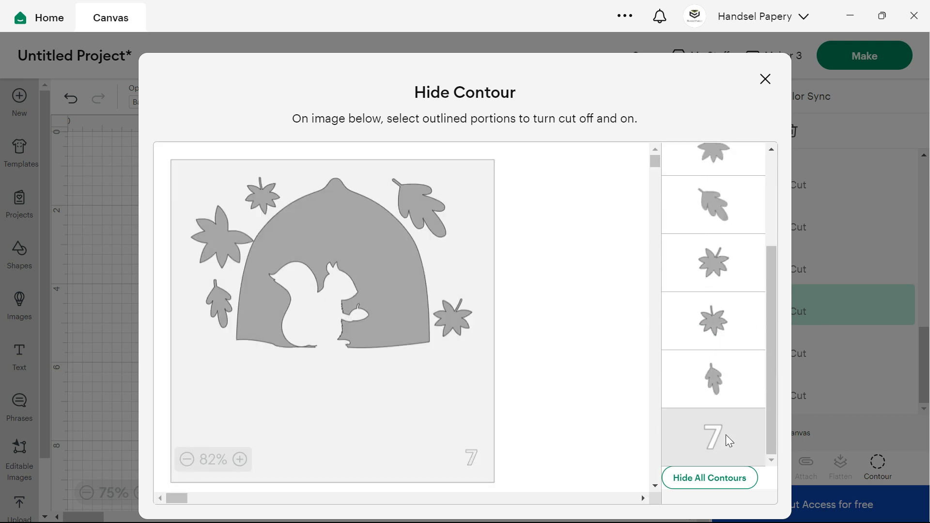
{"action": "left_click", "coordinate": [769, 80]}
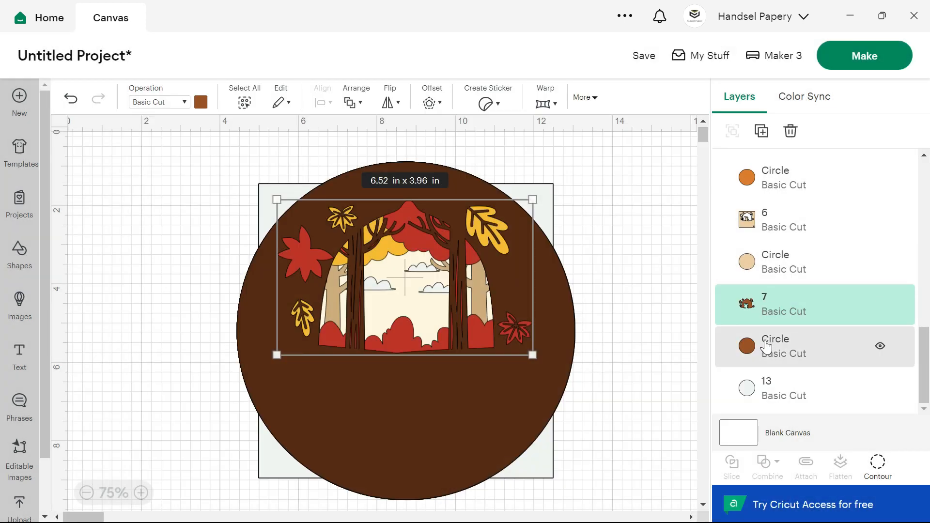
- Subtract layer 7's artwork from the medium brown circle beneath it and merge the result into a single layer
{"action": "left_click", "coordinate": [766, 344], "text": "shift"}
{"action": "left_click", "coordinate": [774, 467]}
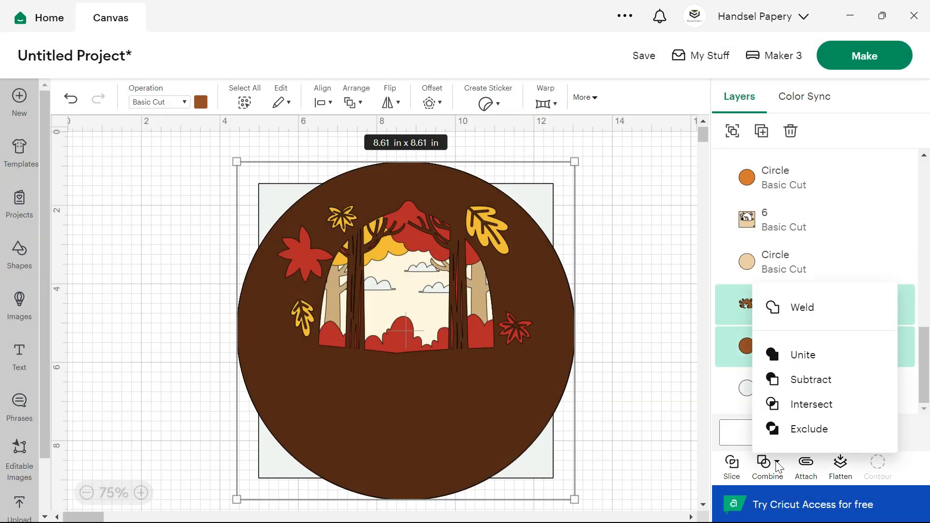
{"action": "left_click", "coordinate": [804, 388]}
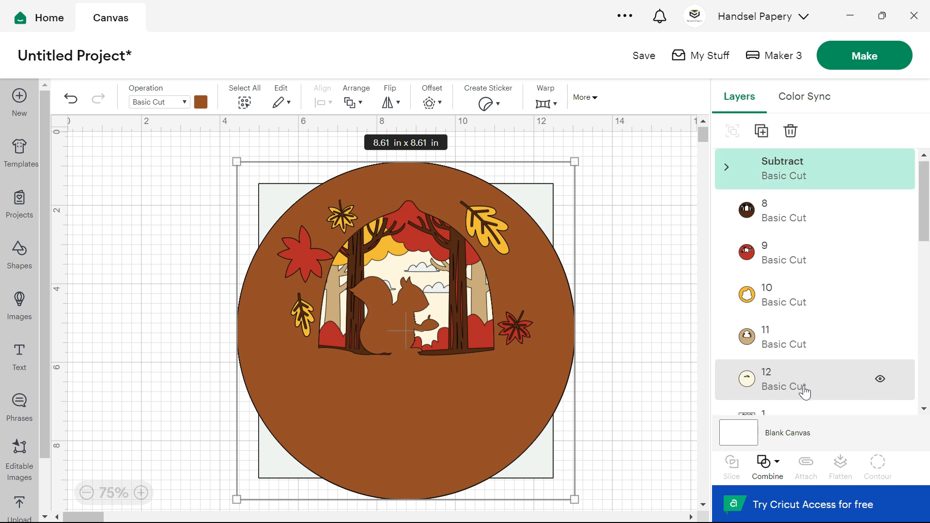
{"action": "left_click", "coordinate": [769, 472]}
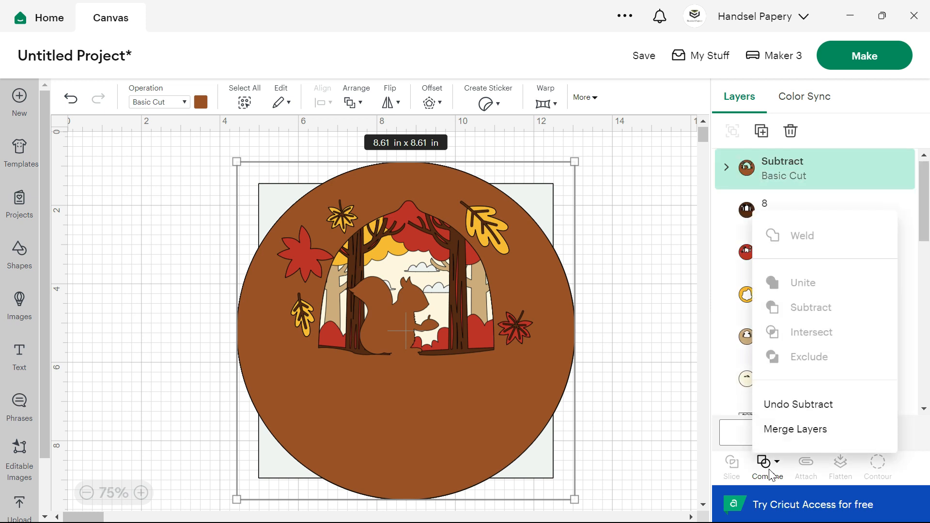
{"action": "left_click", "coordinate": [786, 430]}
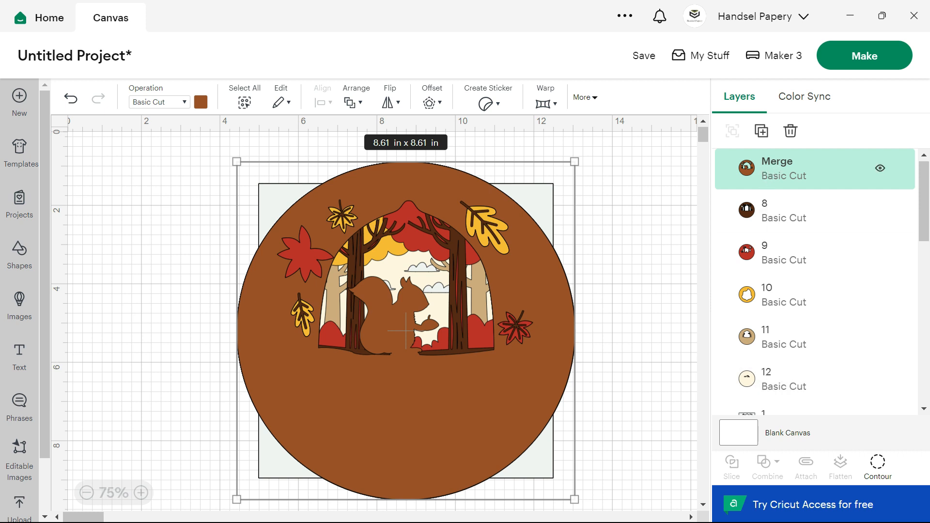
- Rename the merged medium brown circle layer to 7
{"action": "double_click", "coordinate": [777, 161]}
{"action": "type", "text": "7"}
{"action": "key", "text": "Return"}
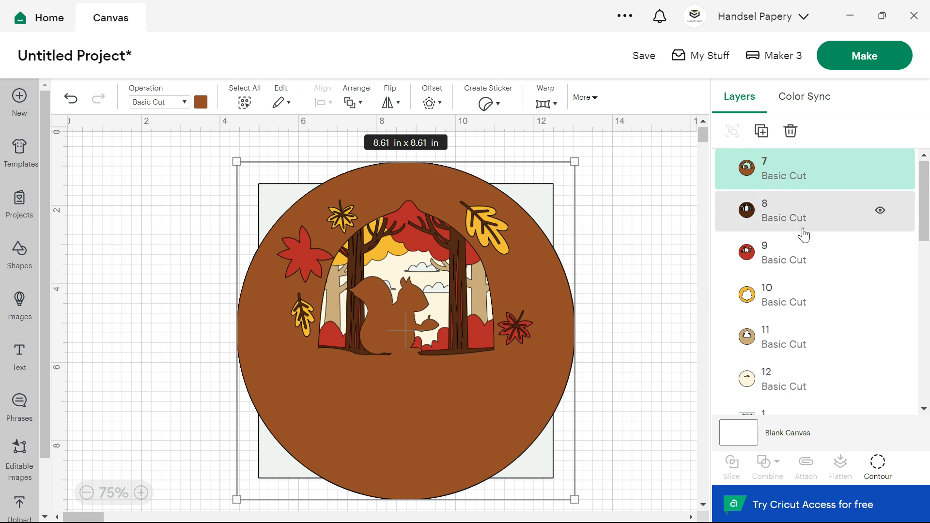
- Hide the outer square and the number 6 in layer 6's contours, keeping the leaf, squirrel and plant cutouts
{"action": "scroll", "coordinate": [802, 263], "scroll_direction": "down", "scroll_amount": 10}
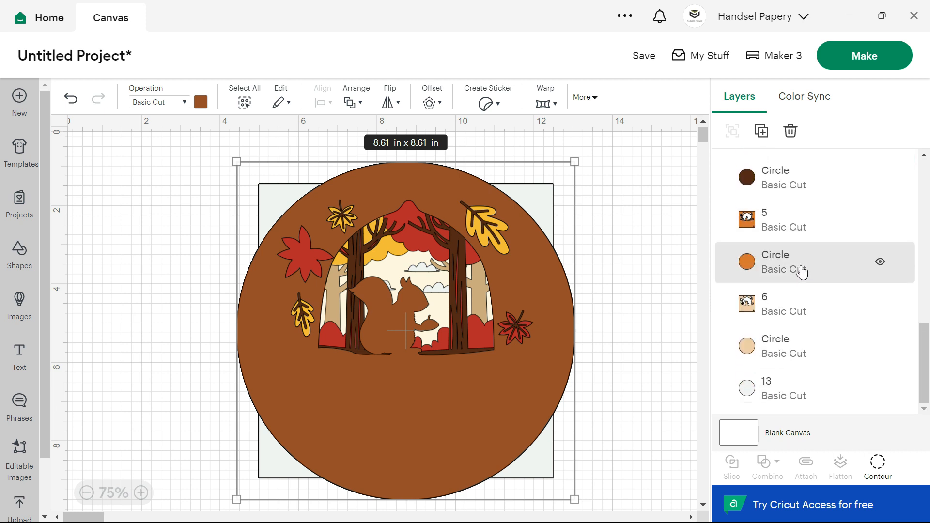
{"action": "left_click", "coordinate": [787, 313]}
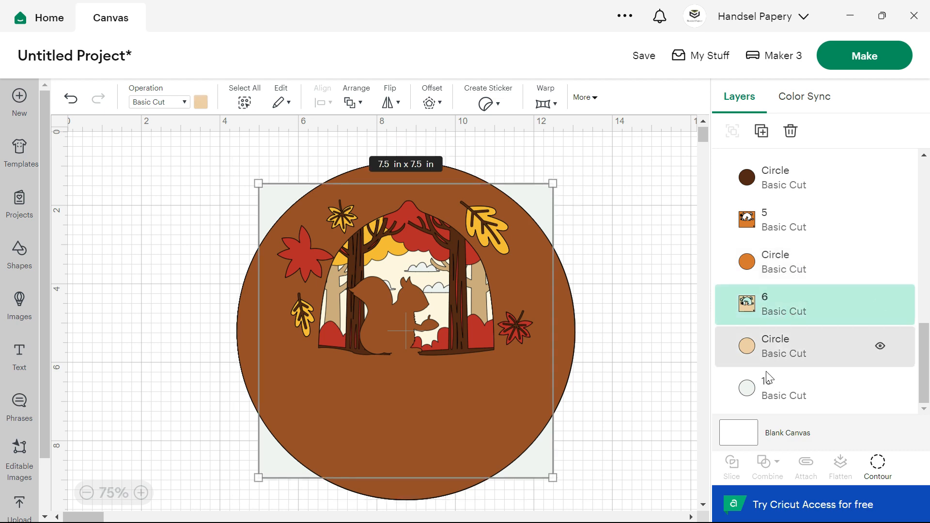
{"action": "left_click", "coordinate": [878, 465]}
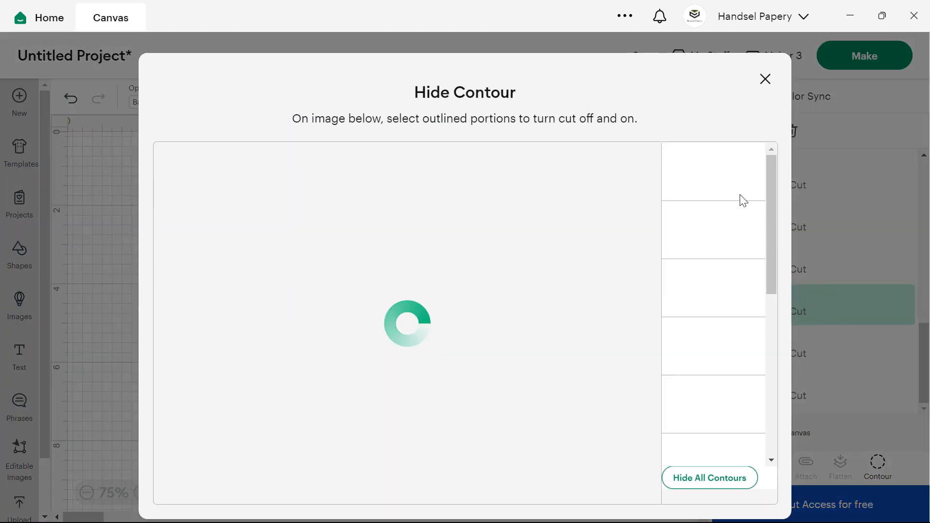
{"action": "scroll", "coordinate": [722, 275], "scroll_direction": "down", "scroll_amount": 10}
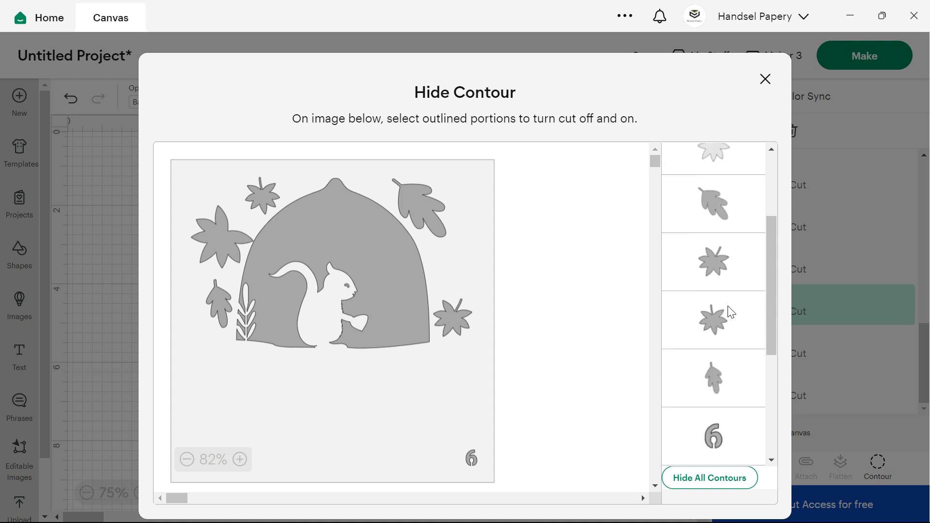
{"action": "left_click", "coordinate": [710, 213]}
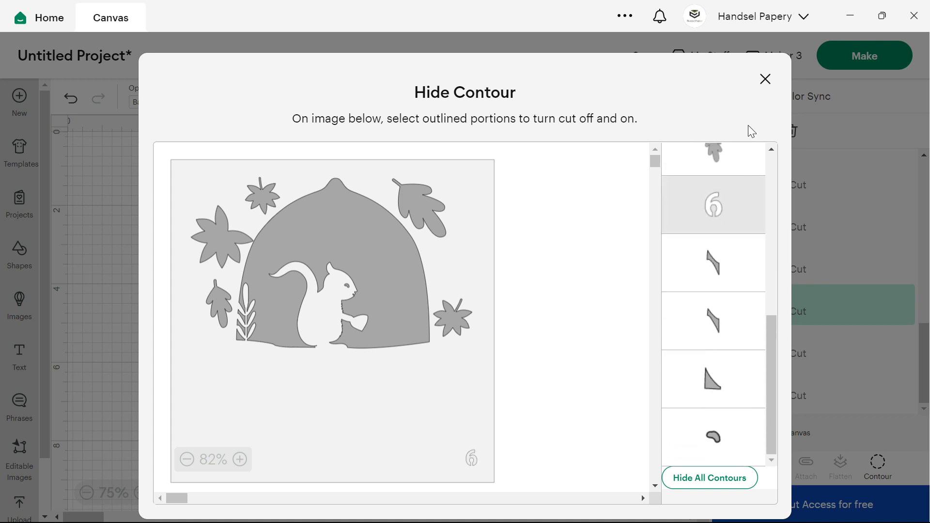
{"action": "left_click", "coordinate": [765, 78]}
- Subtract layer 6's artwork from the light tan circle beneath it and merge the result into a single layer
{"action": "left_click", "coordinate": [798, 361], "text": "shift"}
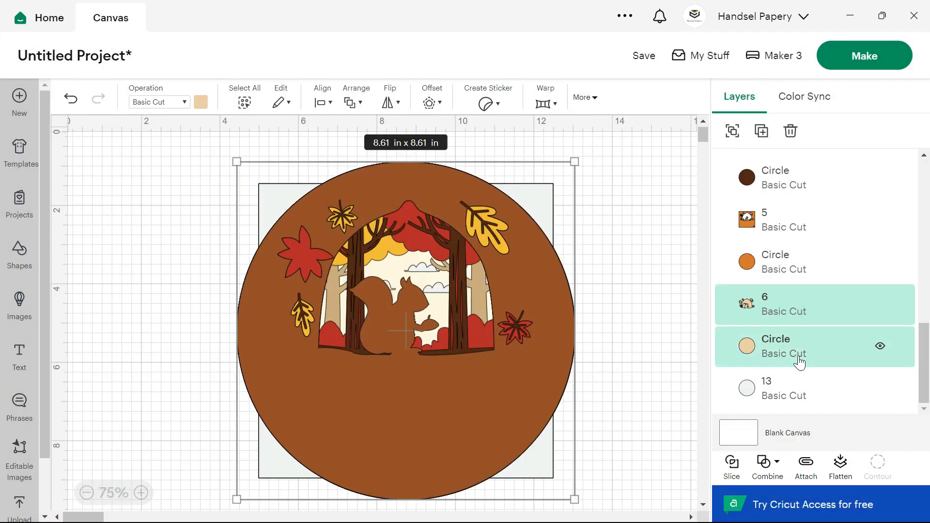
{"action": "left_click", "coordinate": [771, 469]}
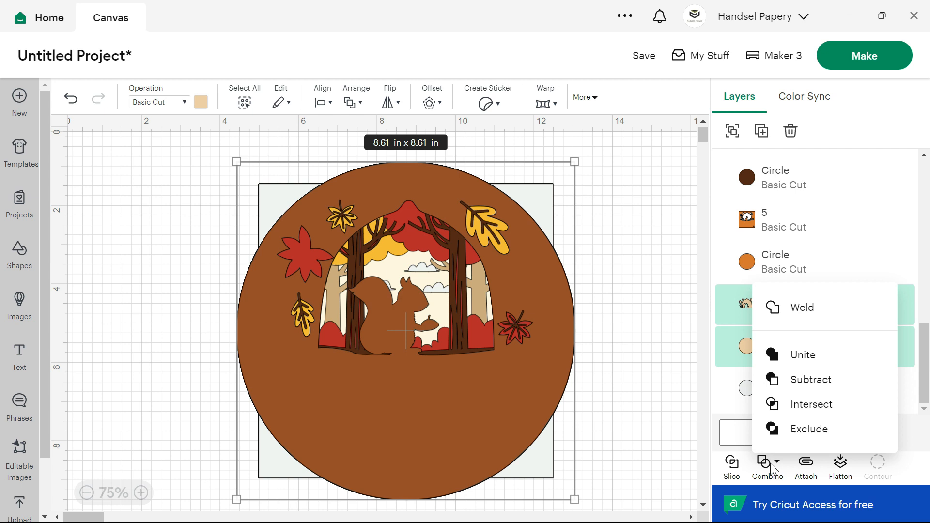
{"action": "left_click", "coordinate": [797, 380]}
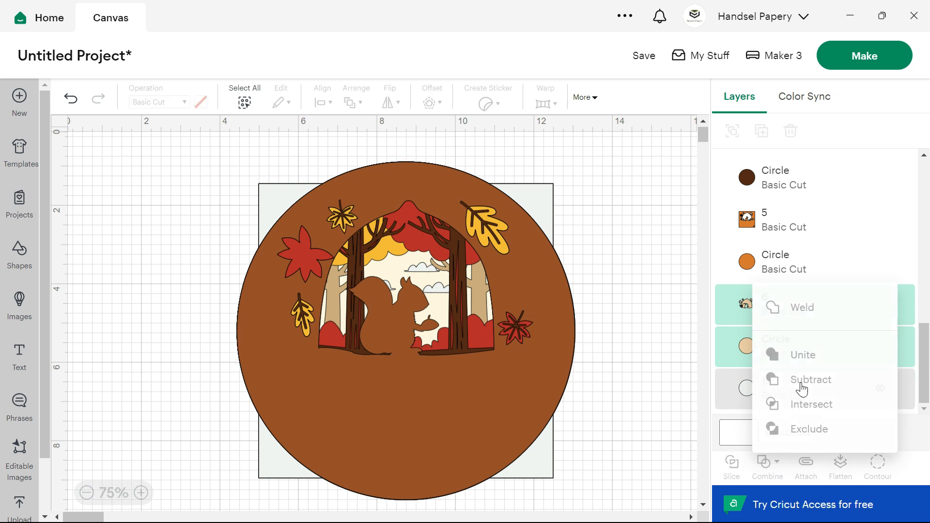
{"action": "left_click", "coordinate": [765, 463]}
{"action": "left_click", "coordinate": [775, 438]}
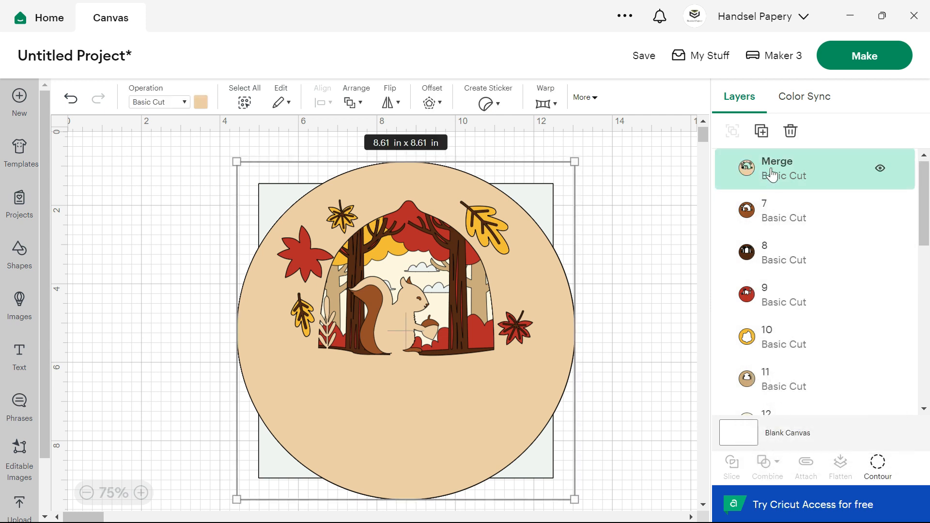
- Rename the merged light tan circle layer to 6
{"action": "double_click", "coordinate": [778, 162]}
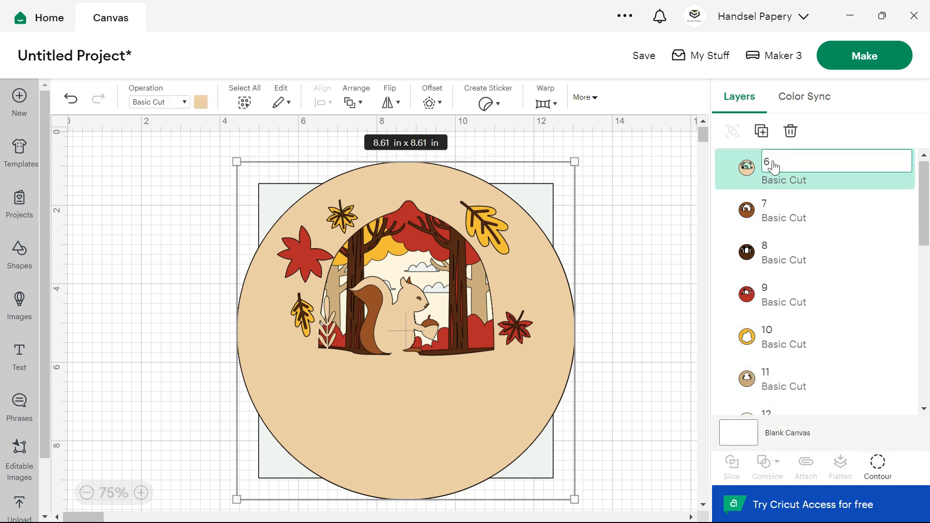
{"action": "type", "text": "6"}
{"action": "key", "text": "Return"}
- Hide the outer square and the number 5 in layer 5's contours, keeping the leaf, squirrel and grass cutouts
{"action": "scroll", "coordinate": [788, 303], "scroll_direction": "down", "scroll_amount": 5}
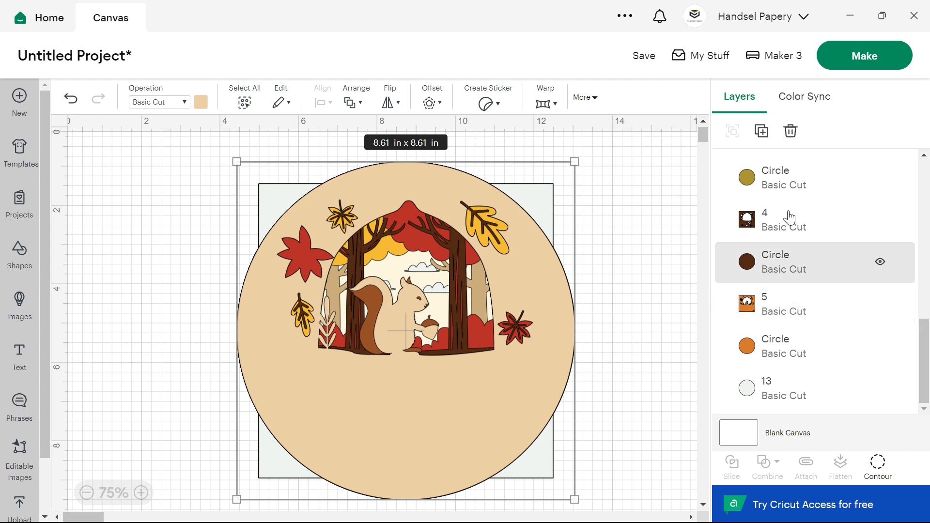
{"action": "scroll", "coordinate": [789, 252], "scroll_direction": "up", "scroll_amount": 2}
{"action": "scroll", "coordinate": [789, 286], "scroll_direction": "down", "scroll_amount": 2}
{"action": "left_click", "coordinate": [791, 306]}
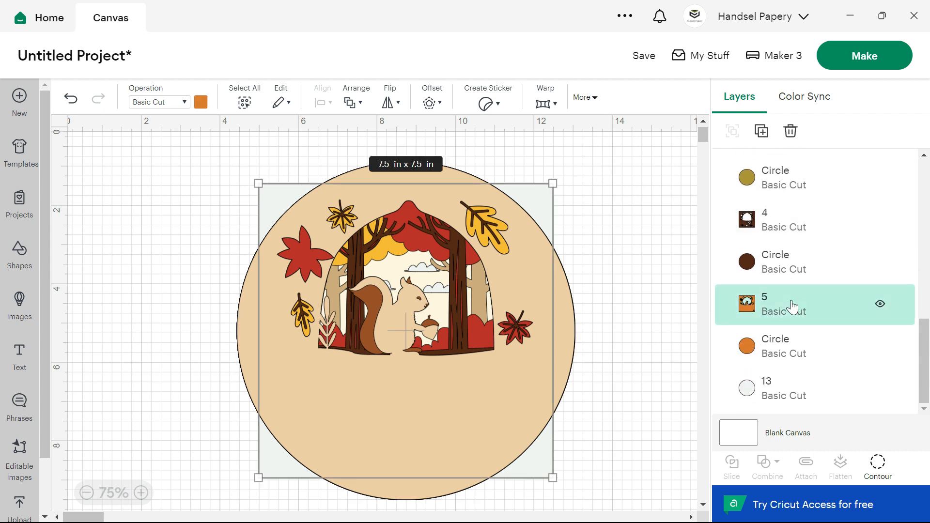
{"action": "left_click", "coordinate": [877, 466]}
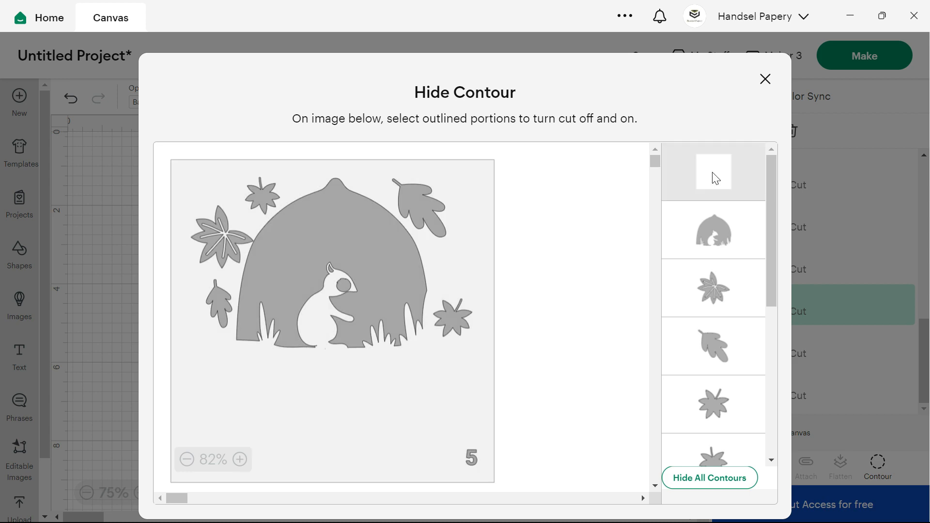
{"action": "scroll", "coordinate": [731, 314], "scroll_direction": "down", "scroll_amount": 5}
{"action": "left_click", "coordinate": [721, 361]}
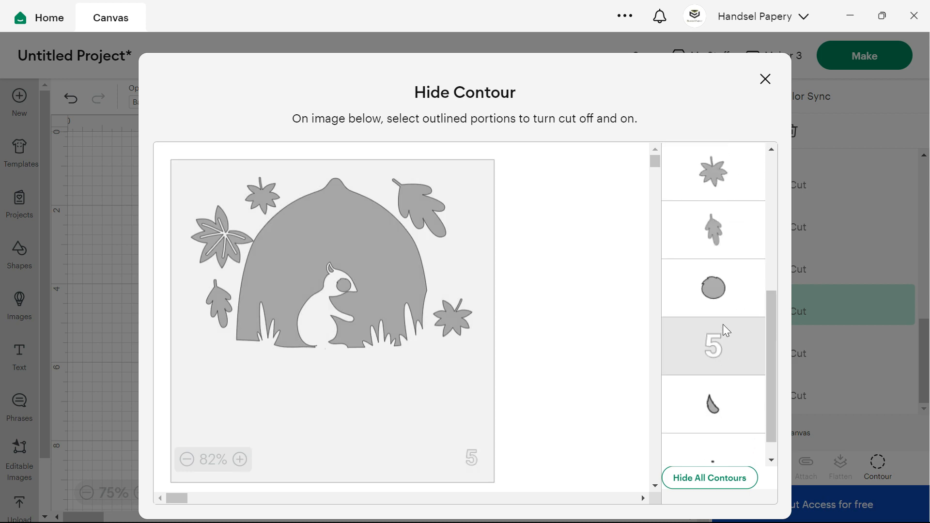
{"action": "left_click", "coordinate": [766, 80]}
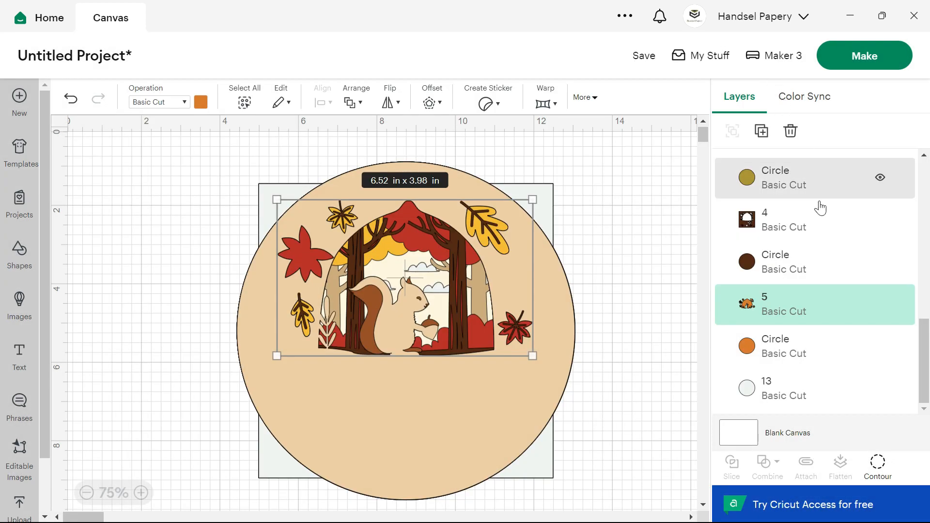
- Subtract layer 5's artwork from the orange circle beneath it
{"action": "left_click", "coordinate": [788, 348], "text": "shift"}
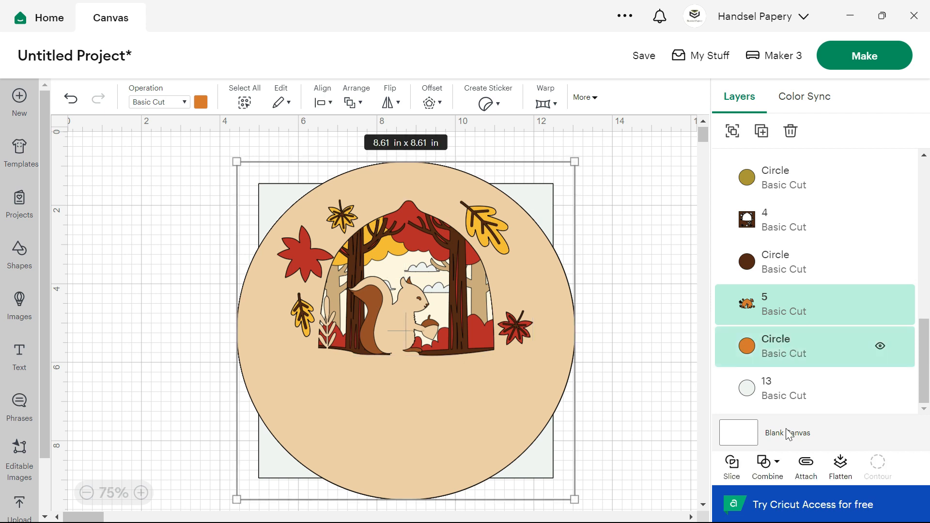
{"action": "left_click", "coordinate": [774, 458]}
{"action": "left_click", "coordinate": [773, 379]}
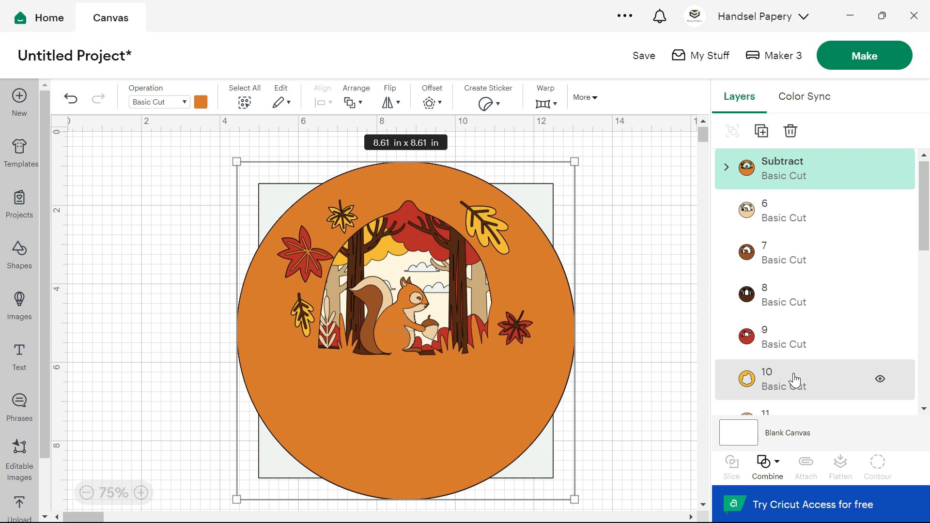
- Merge the subtracted orange circle into a single layer and rename it to 5
{"action": "left_click", "coordinate": [764, 462]}
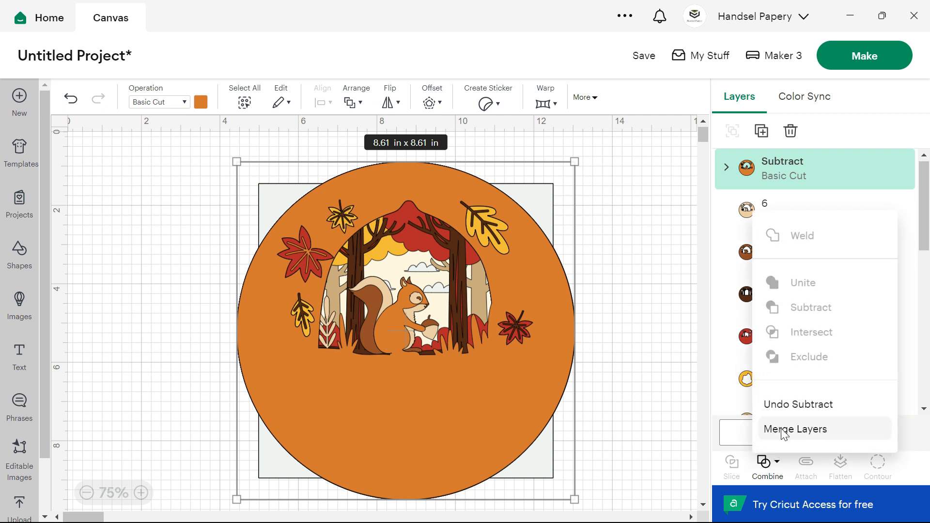
{"action": "left_click", "coordinate": [768, 428]}
{"action": "double_click", "coordinate": [778, 162]}
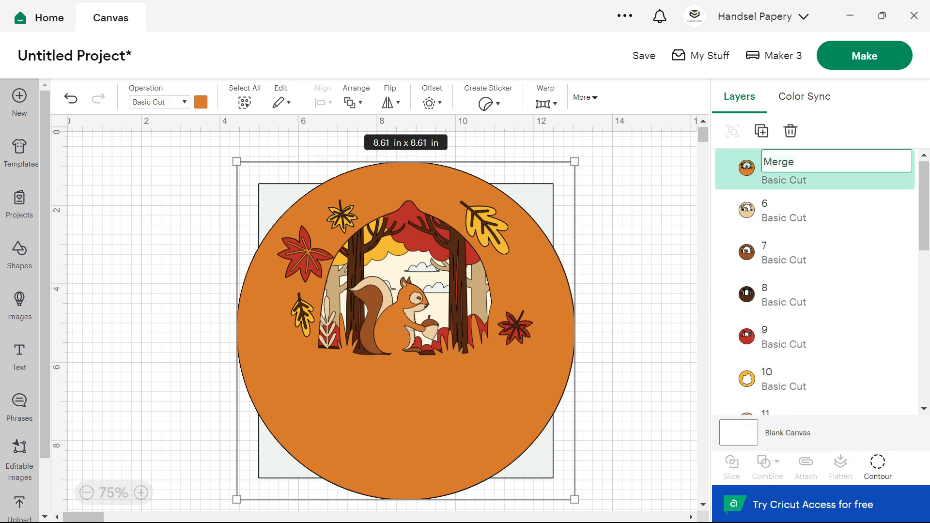
{"action": "key", "text": "Return"}
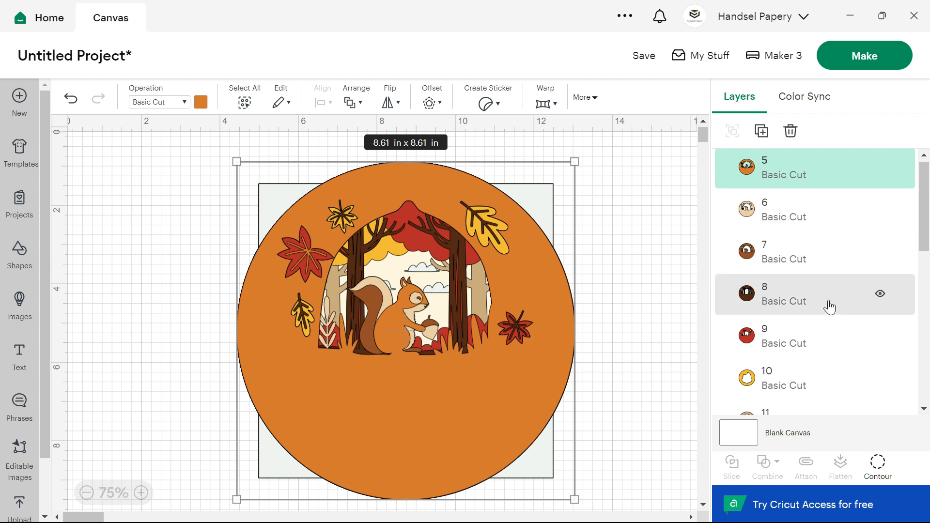
- Hide the outer square and both pieces of the number 4 in layer 4's contours, keeping the acorn, leaf and diamond cutouts
{"action": "scroll", "coordinate": [828, 306], "scroll_direction": "down", "scroll_amount": 8}
{"action": "left_click", "coordinate": [804, 315]}
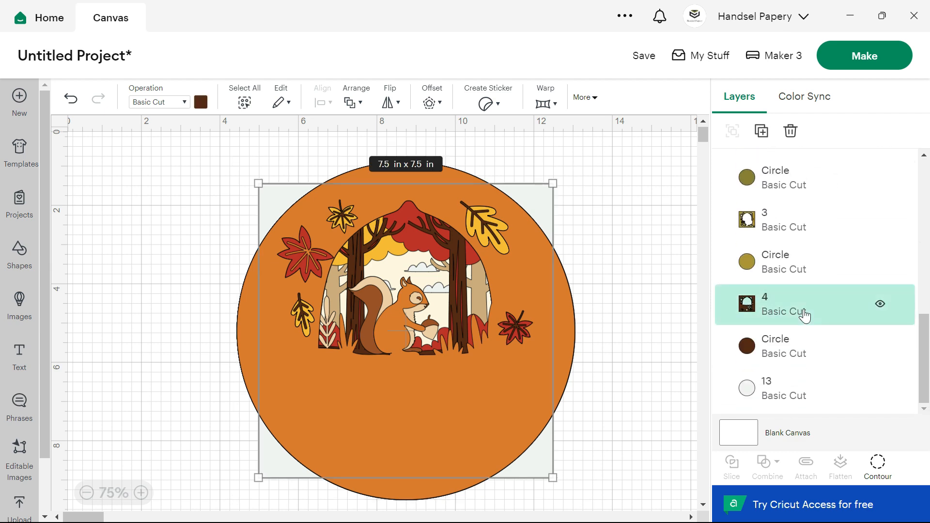
{"action": "left_click", "coordinate": [876, 465]}
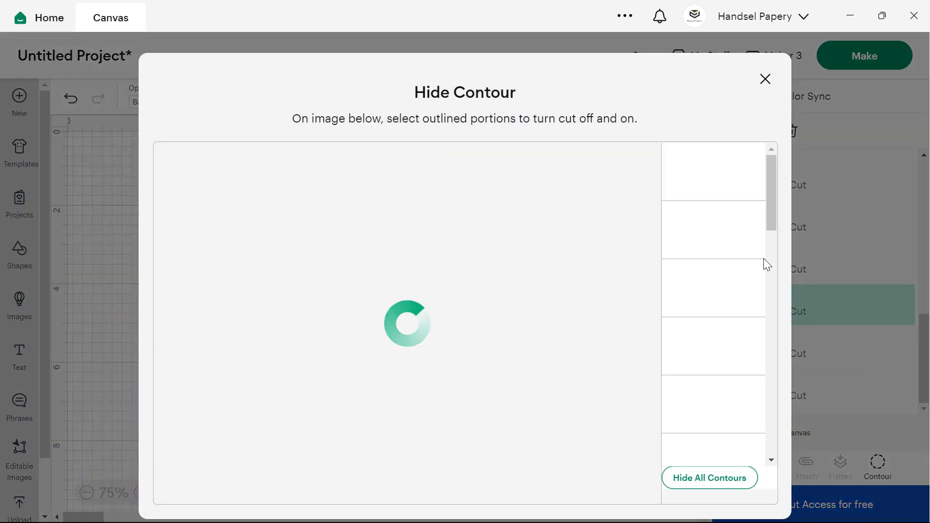
{"action": "scroll", "coordinate": [713, 206], "scroll_direction": "down", "scroll_amount": 10}
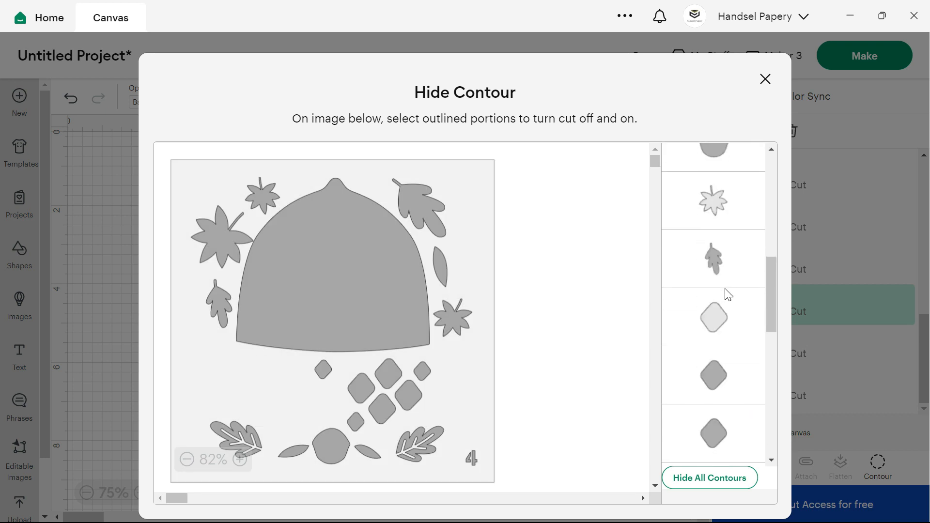
{"action": "scroll", "coordinate": [726, 291], "scroll_direction": "down", "scroll_amount": 6}
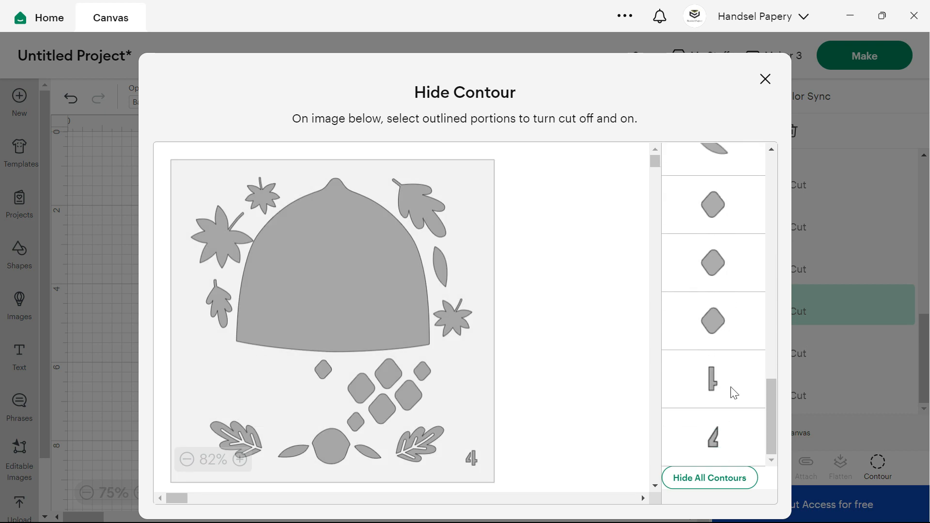
{"action": "scroll", "coordinate": [731, 405], "scroll_direction": "down", "scroll_amount": 1}
{"action": "left_click", "coordinate": [722, 381]}
{"action": "left_click", "coordinate": [720, 438]}
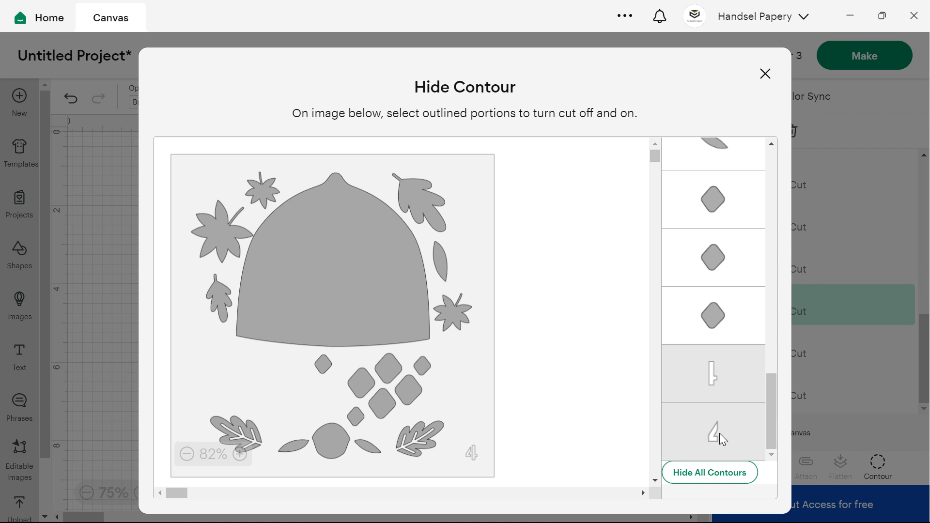
{"action": "left_click", "coordinate": [765, 80]}
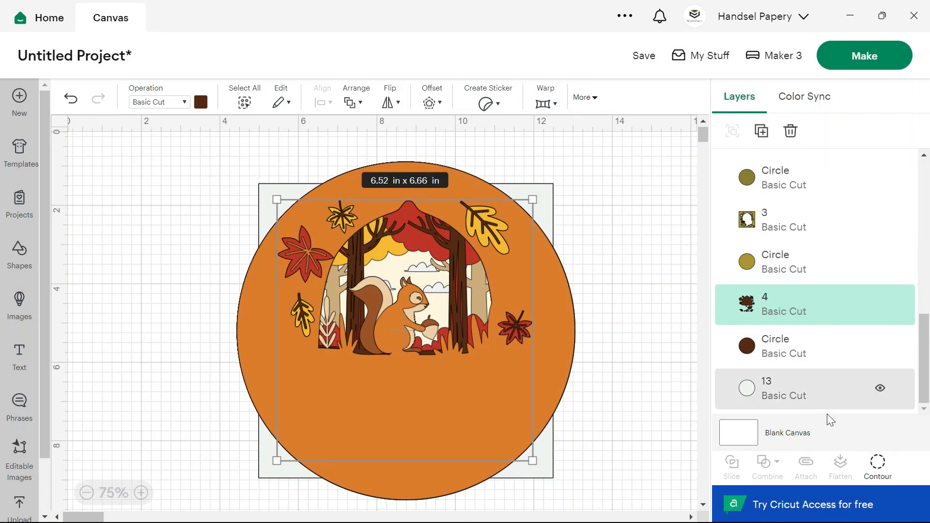
- Subtract layer 4's artwork from the dark brown circle beneath it
{"action": "left_click", "coordinate": [798, 353], "text": "shift"}
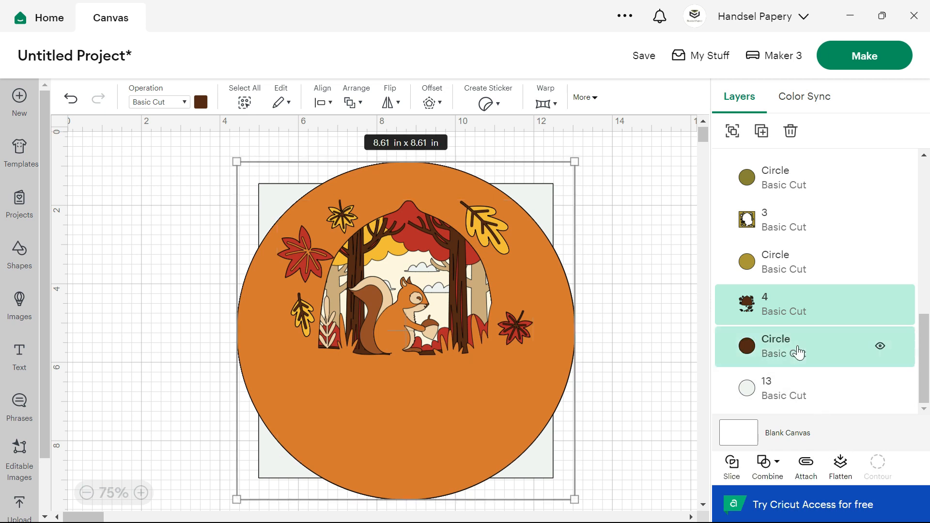
{"action": "left_click", "coordinate": [782, 477]}
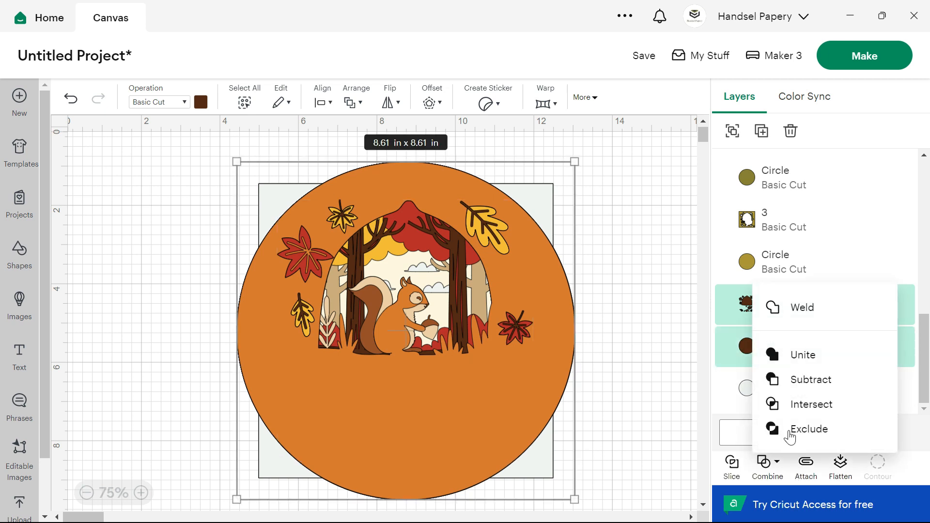
{"action": "left_click", "coordinate": [804, 380]}
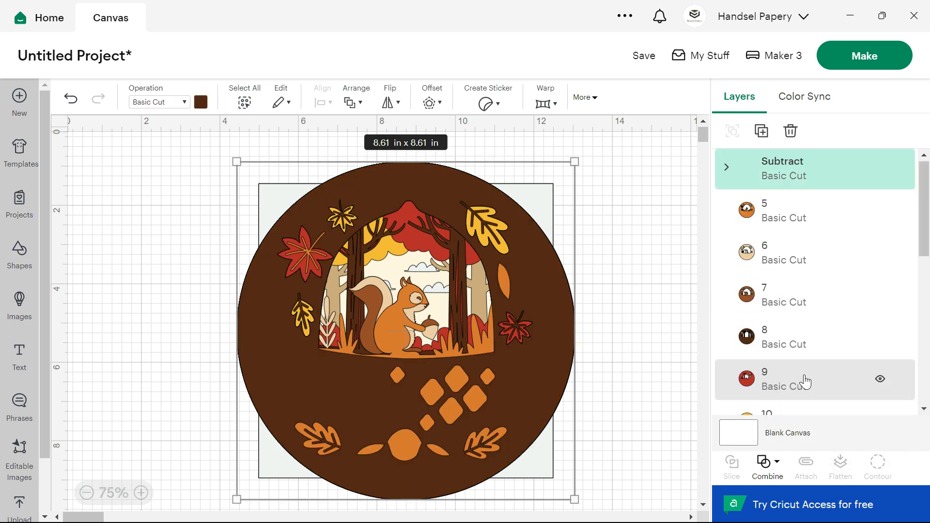
- Merge the subtracted dark brown circle into a single layer and rename it to 4
{"action": "left_click", "coordinate": [777, 460]}
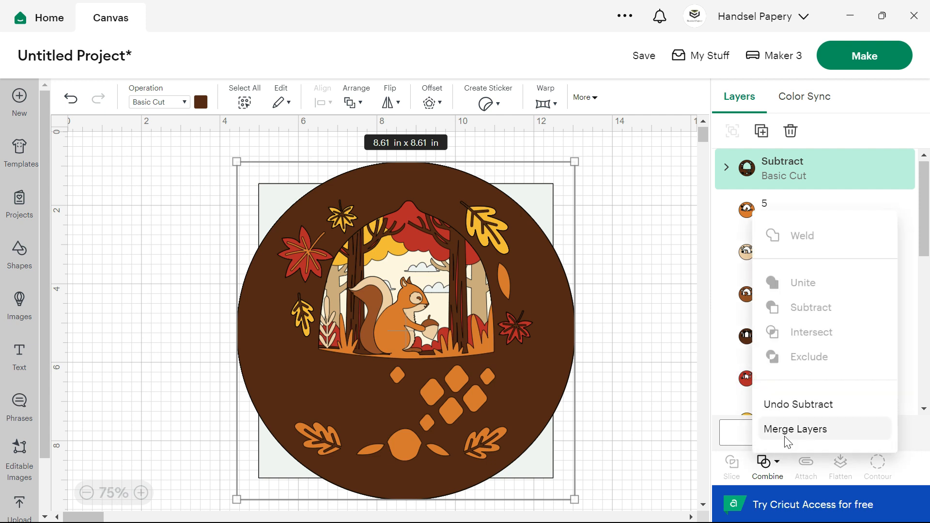
{"action": "left_click", "coordinate": [786, 437]}
{"action": "double_click", "coordinate": [774, 162]}
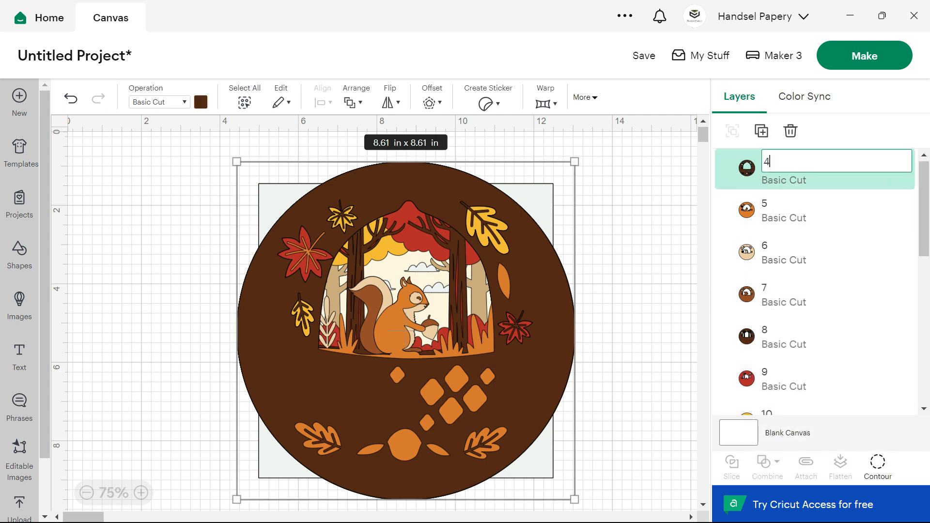
{"action": "type", "text": "4"}
{"action": "key", "text": "Return"}
- Hide the outer square and the number 3 in layer 3's contours, keeping the acorn, leaf and grass cutouts
{"action": "scroll", "coordinate": [809, 314], "scroll_direction": "down", "scroll_amount": 8}
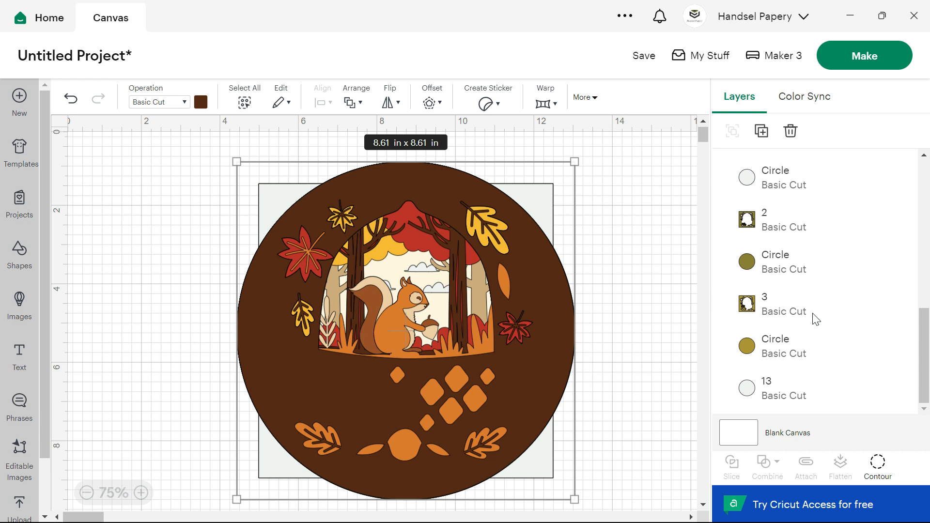
{"action": "left_click", "coordinate": [787, 315]}
{"action": "left_click", "coordinate": [879, 466]}
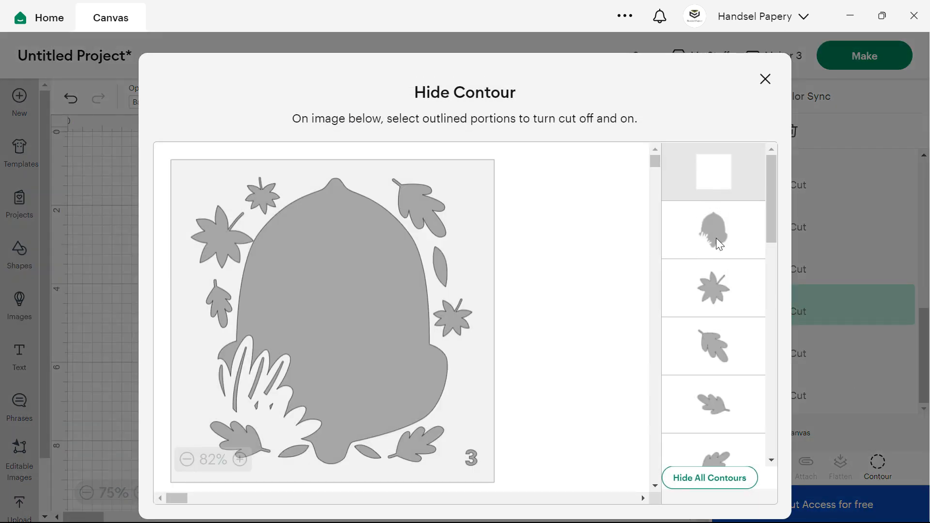
{"action": "scroll", "coordinate": [716, 238], "scroll_direction": "down", "scroll_amount": 10}
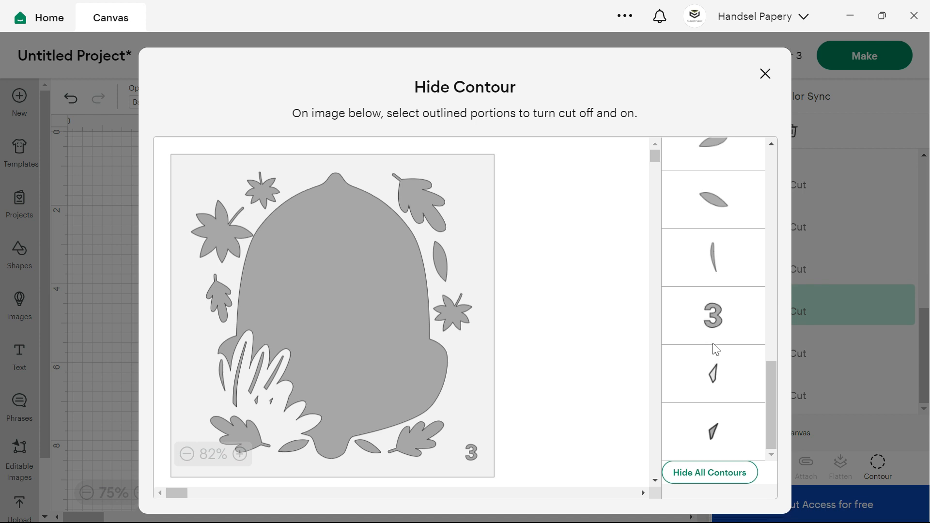
{"action": "left_click", "coordinate": [719, 323]}
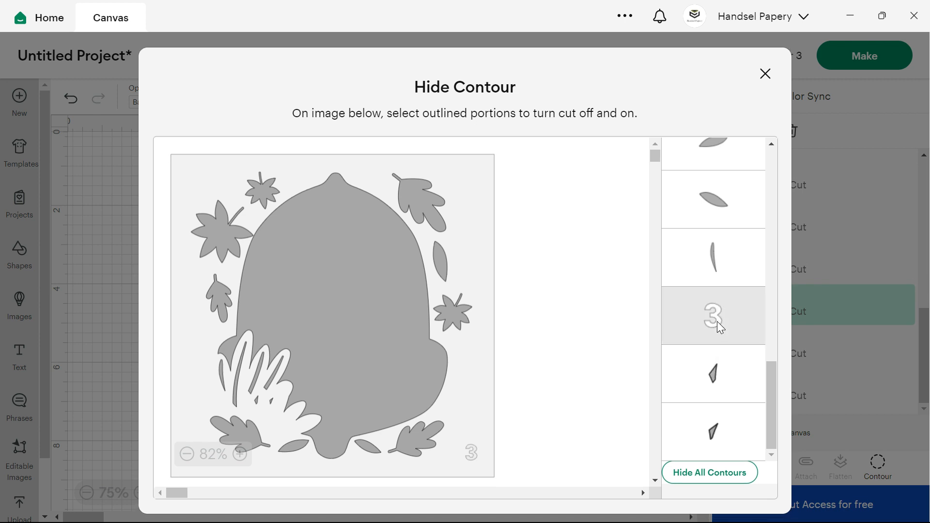
{"action": "left_click", "coordinate": [765, 73]}
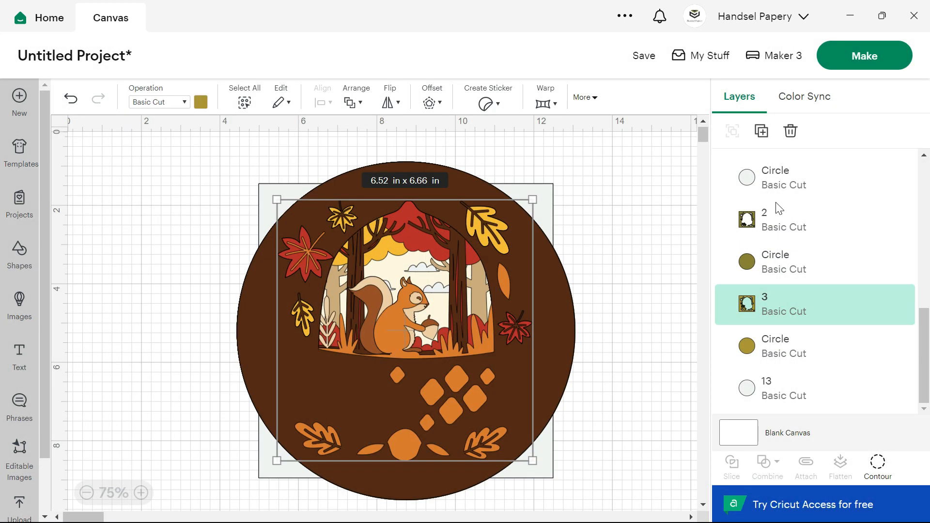
- Subtract layer 3's artwork from the light olive circle beneath it
{"action": "left_click", "coordinate": [788, 348], "text": "shift"}
{"action": "left_click", "coordinate": [763, 480]}
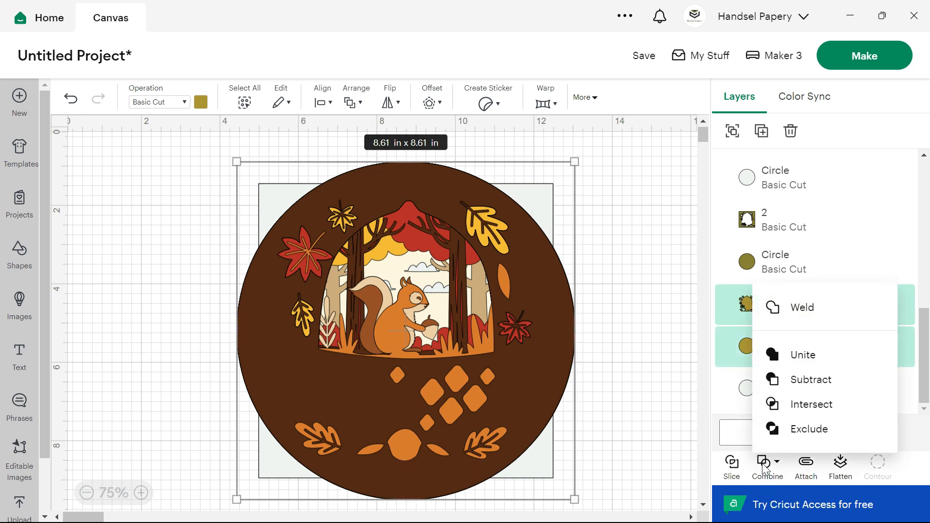
{"action": "left_click", "coordinate": [815, 379]}
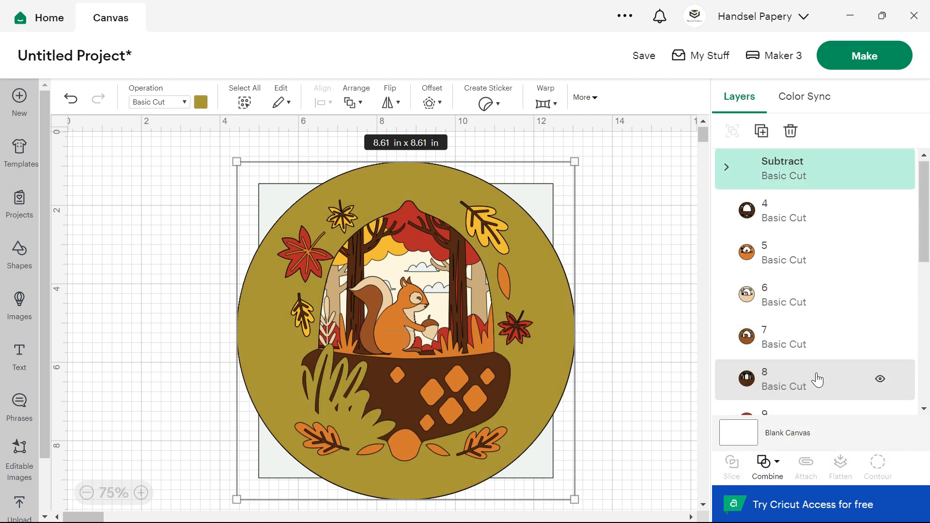
- Merge the subtracted light olive circle into a single layer and rename it to 3
{"action": "left_click", "coordinate": [759, 483]}
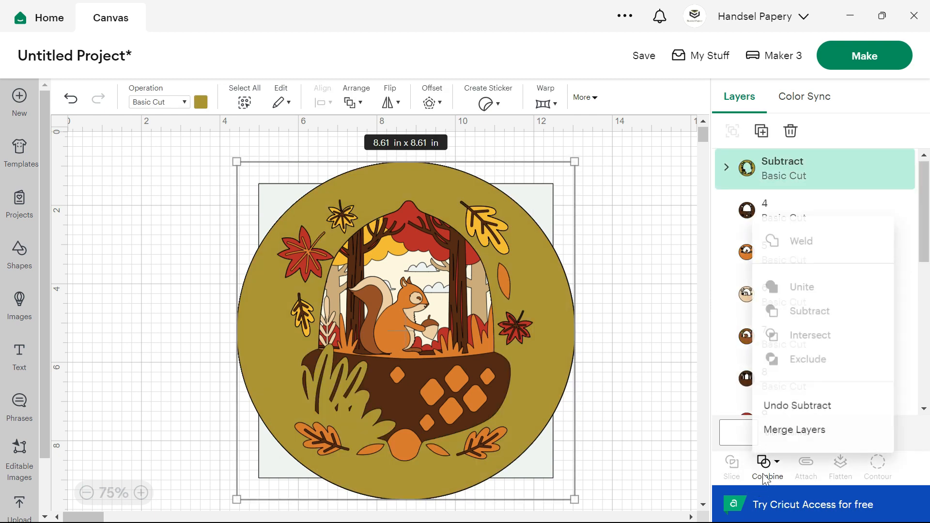
{"action": "left_click", "coordinate": [781, 431]}
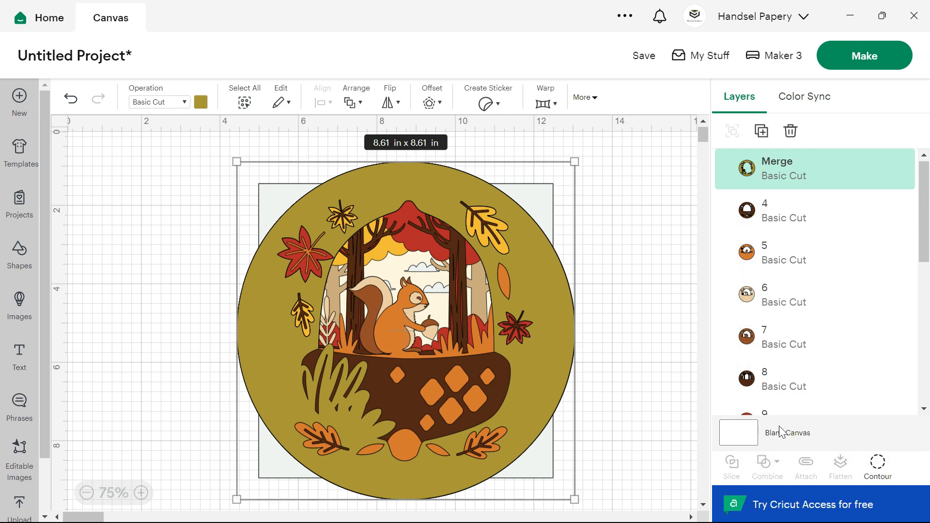
{"action": "double_click", "coordinate": [777, 161]}
{"action": "type", "text": "3"}
{"action": "key", "text": "Return"}
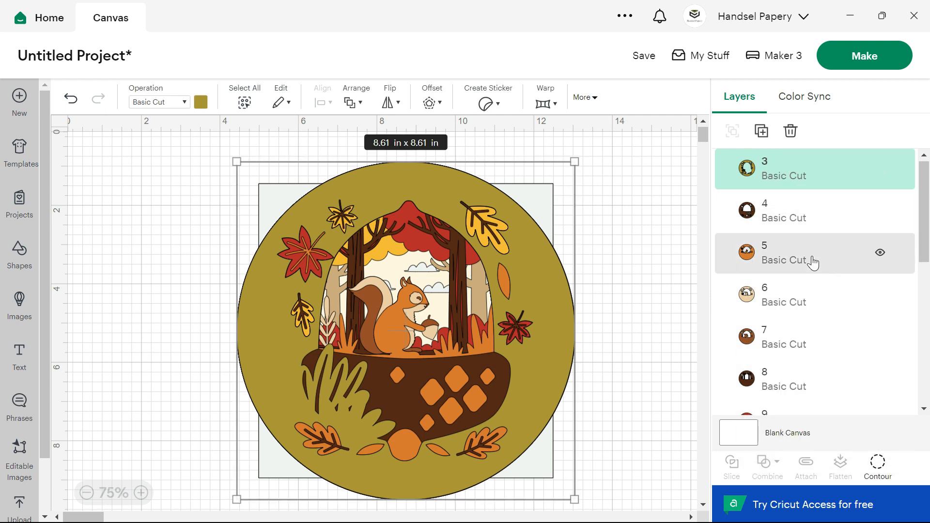
- Hide the outer square and the number 2 in layer 2's contours, keeping the acorn, leaf and grass cutouts
{"action": "scroll", "coordinate": [812, 262], "scroll_direction": "down", "scroll_amount": 5}
{"action": "left_click", "coordinate": [804, 312]}
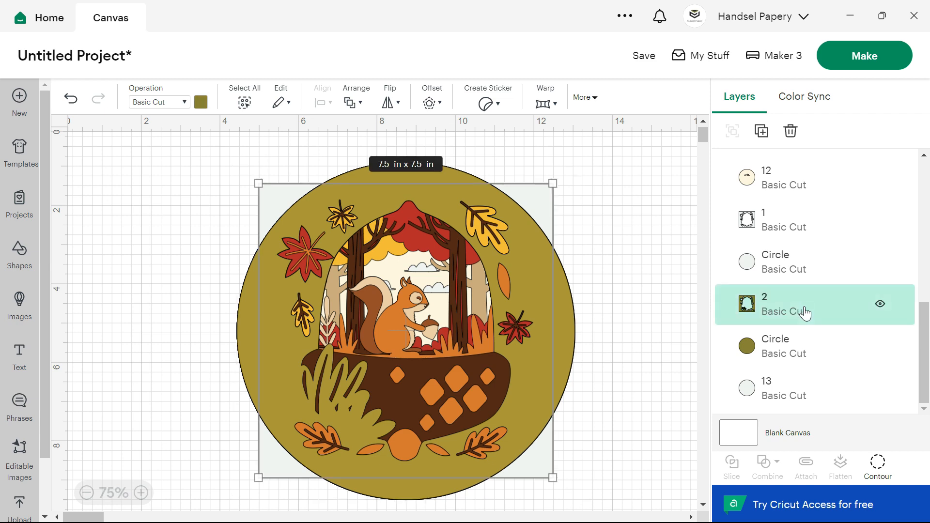
{"action": "left_click", "coordinate": [877, 464]}
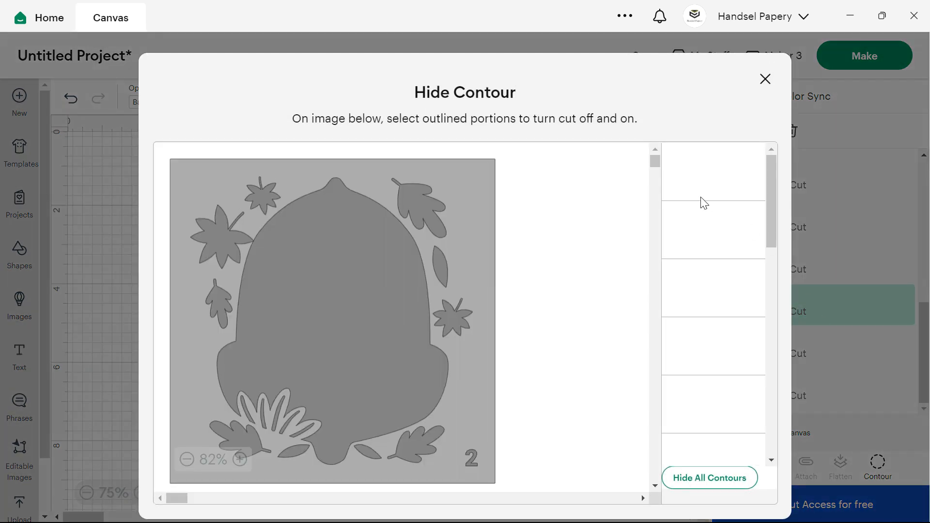
{"action": "scroll", "coordinate": [720, 283], "scroll_direction": "down", "scroll_amount": 3}
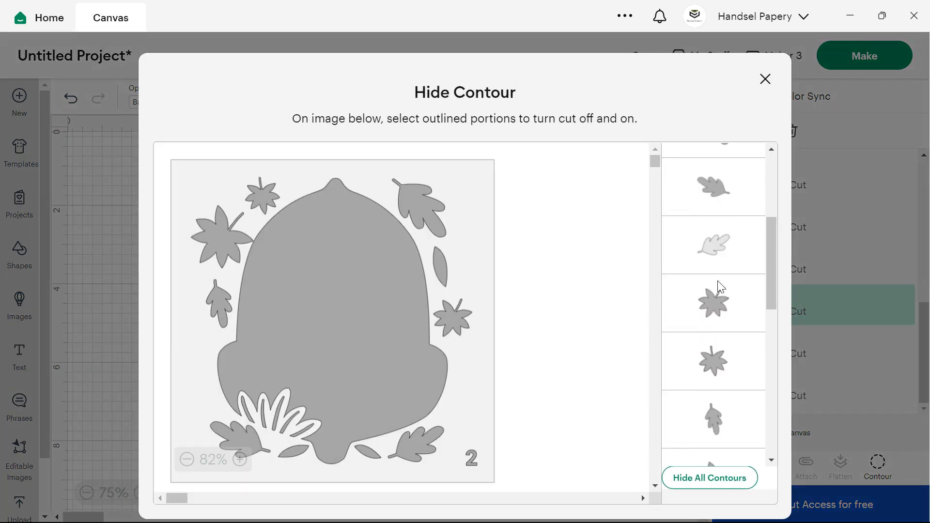
{"action": "scroll", "coordinate": [717, 283], "scroll_direction": "down", "scroll_amount": 8}
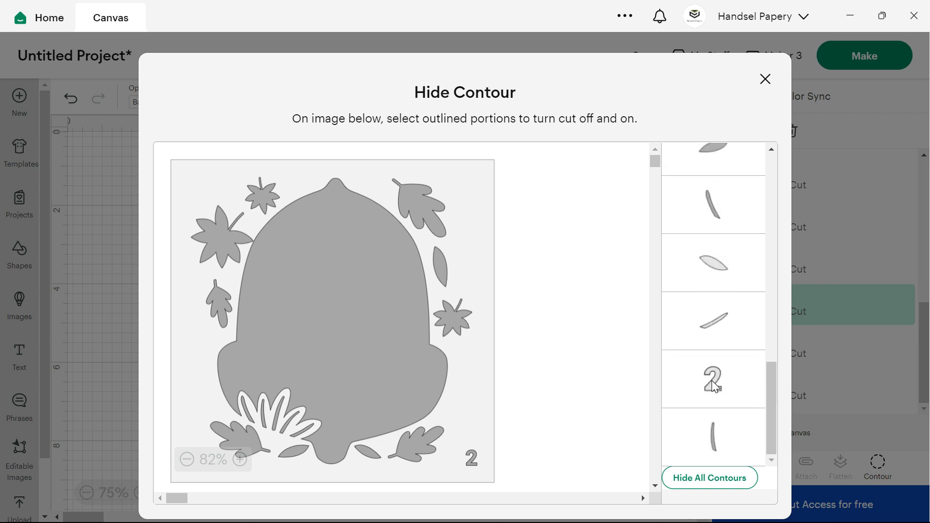
{"action": "left_click", "coordinate": [714, 385]}
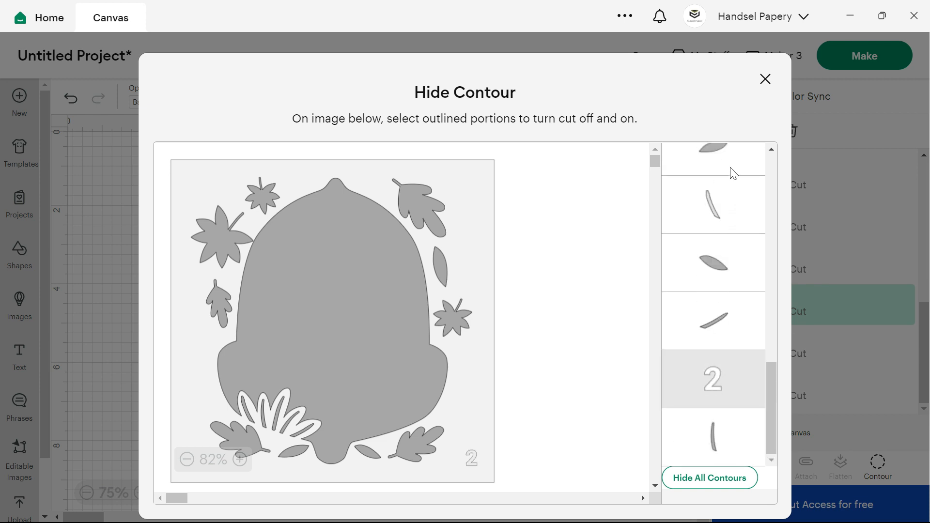
{"action": "left_click", "coordinate": [764, 79]}
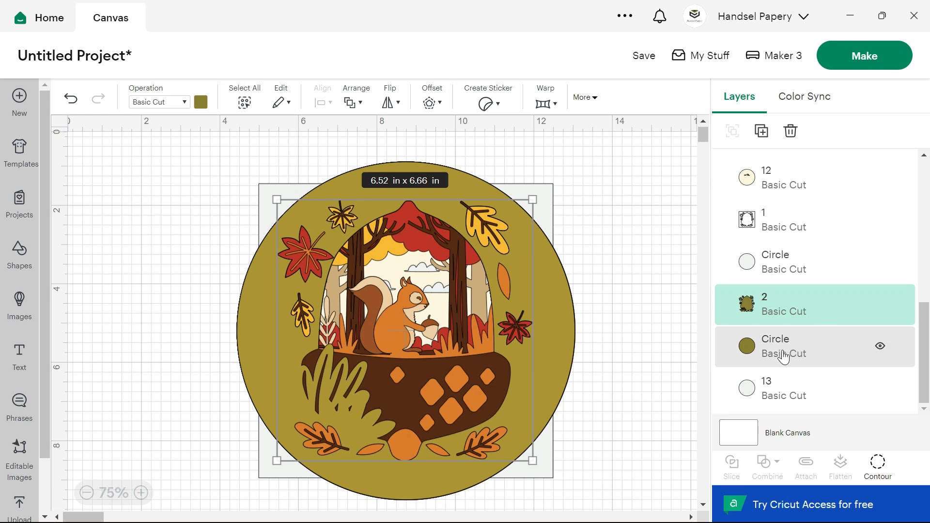
- Subtract layer 2's artwork from the dark olive circle beneath it
{"action": "left_click", "coordinate": [783, 355], "text": "shift"}
{"action": "left_click", "coordinate": [776, 464]}
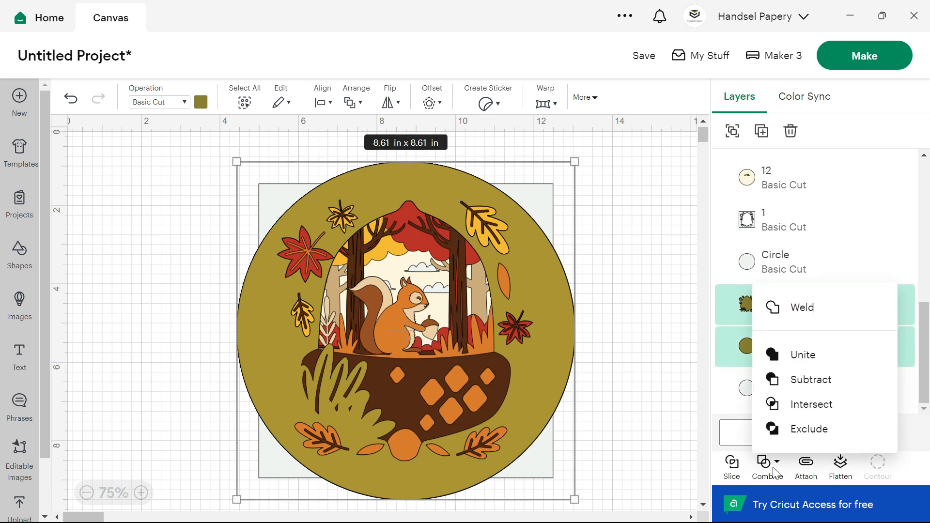
{"action": "left_click", "coordinate": [810, 380]}
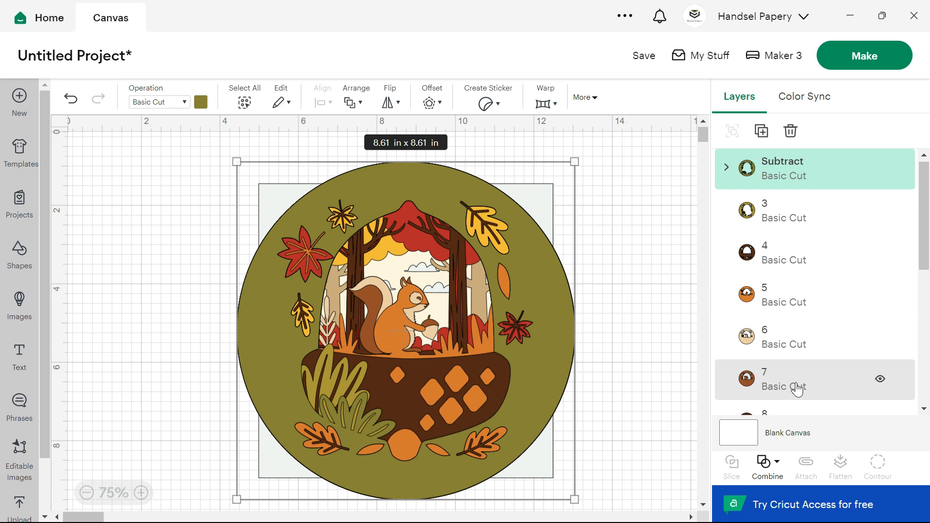
- Merge the subtracted dark olive circle into a single layer and rename it to 2
{"action": "left_click", "coordinate": [770, 466]}
{"action": "left_click", "coordinate": [795, 426]}
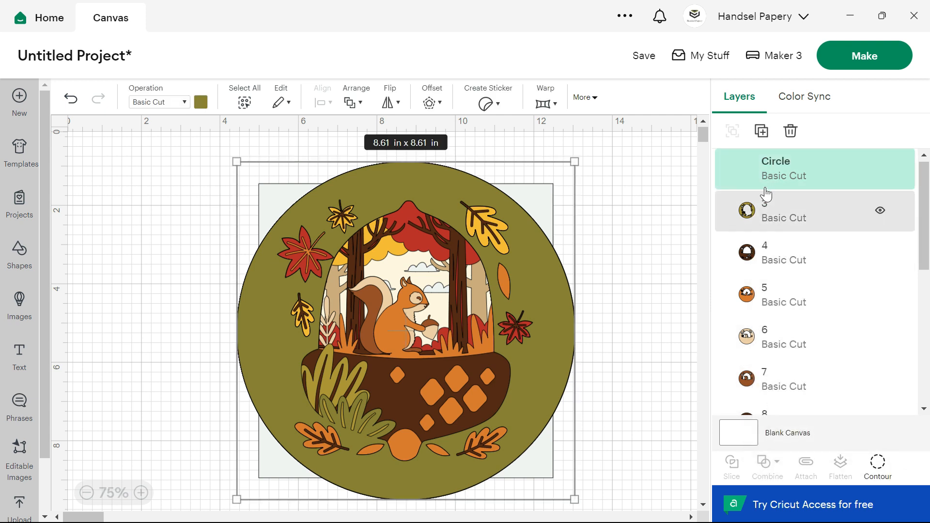
{"action": "double_click", "coordinate": [775, 167]}
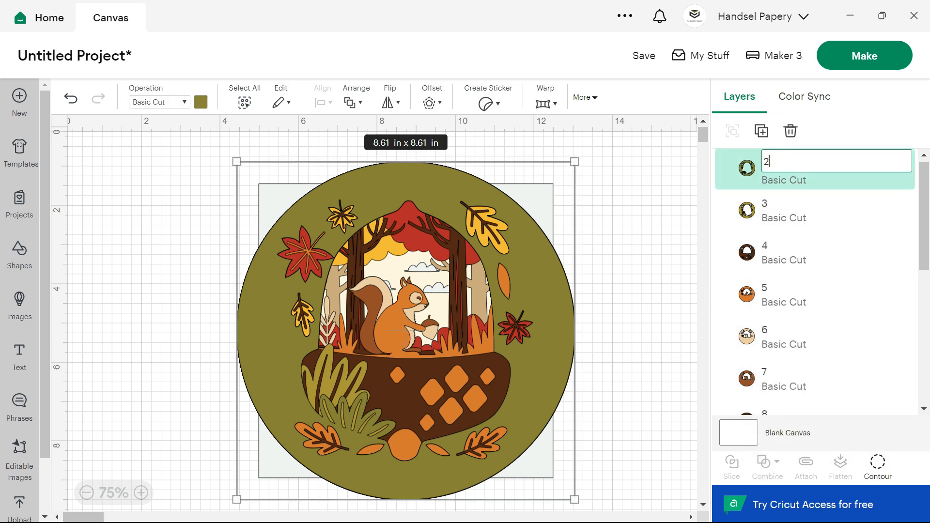
{"action": "key", "text": "Return"}
- Hide the outer square in layer 1's contours, keeping the acorn and leaf cutouts
{"action": "scroll", "coordinate": [775, 208], "scroll_direction": "down", "scroll_amount": 6}
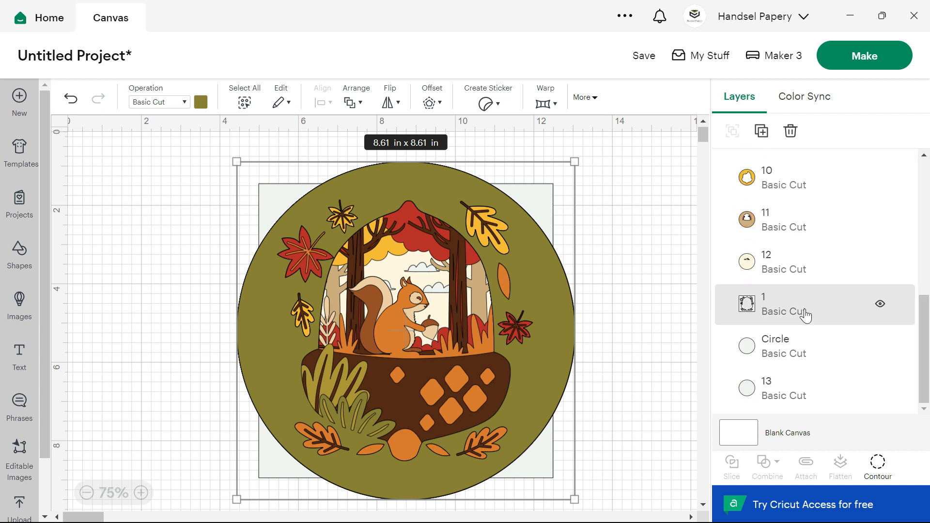
{"action": "left_click", "coordinate": [795, 310]}
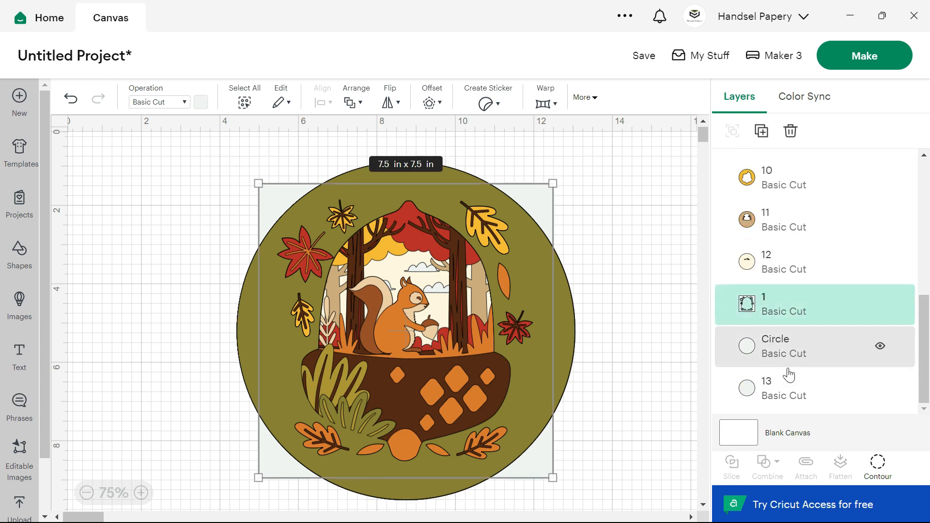
{"action": "left_click", "coordinate": [877, 465]}
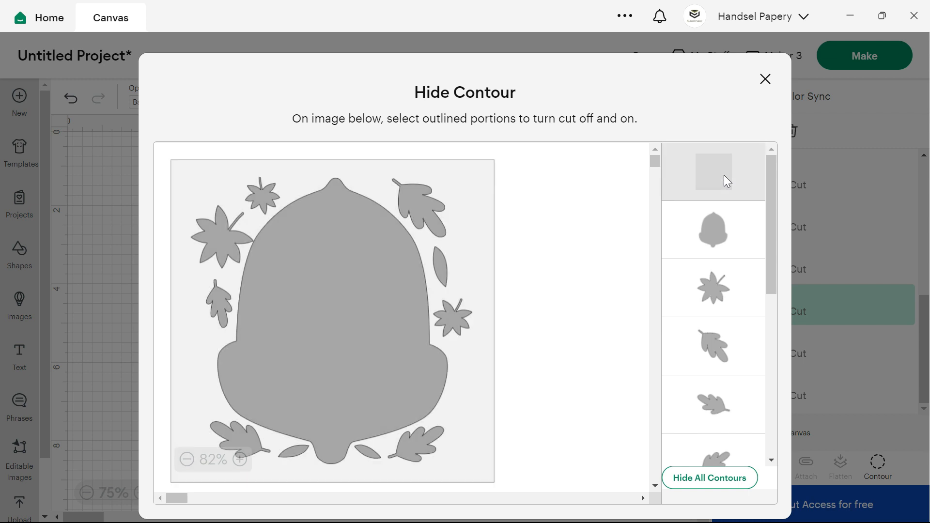
{"action": "scroll", "coordinate": [713, 310], "scroll_direction": "down", "scroll_amount": 5}
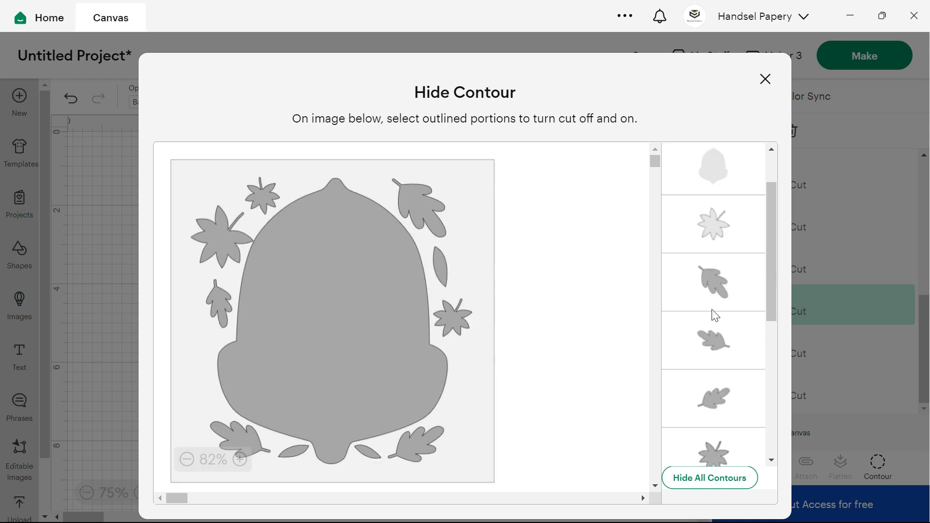
{"action": "left_click", "coordinate": [765, 80]}
- Subtract layer 1's artwork from the pale circle beneath it
{"action": "left_click", "coordinate": [785, 347], "text": "shift"}
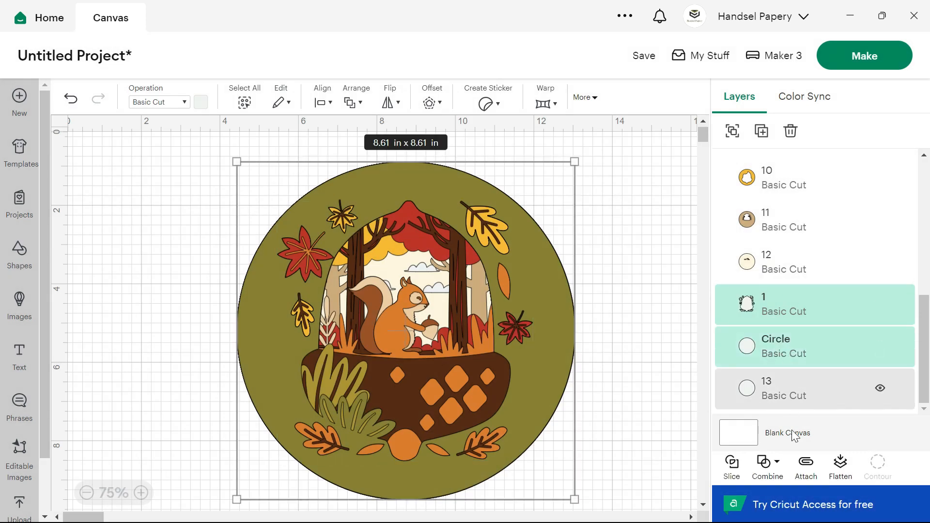
{"action": "left_click", "coordinate": [767, 464]}
{"action": "left_click", "coordinate": [798, 383]}
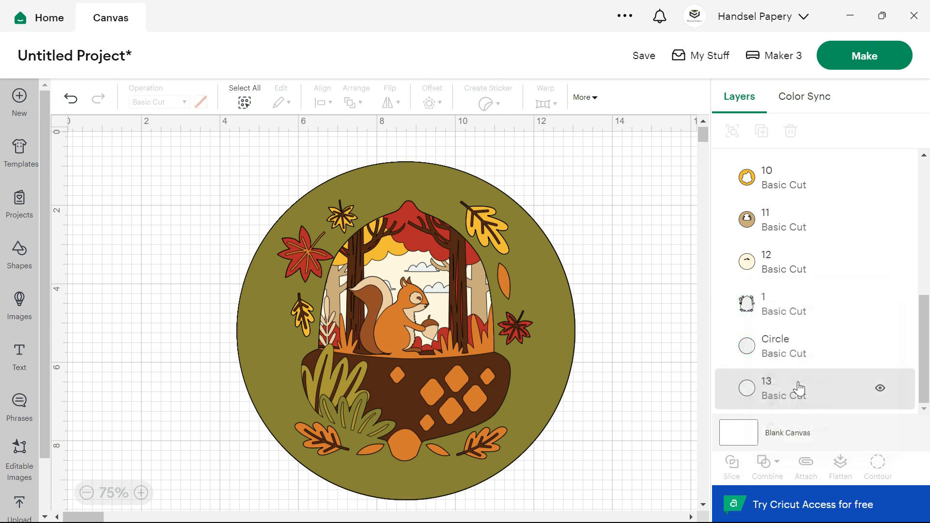
- Merge the subtracted pale circle into a single layer and rename it to 1
{"action": "left_click", "coordinate": [767, 461]}
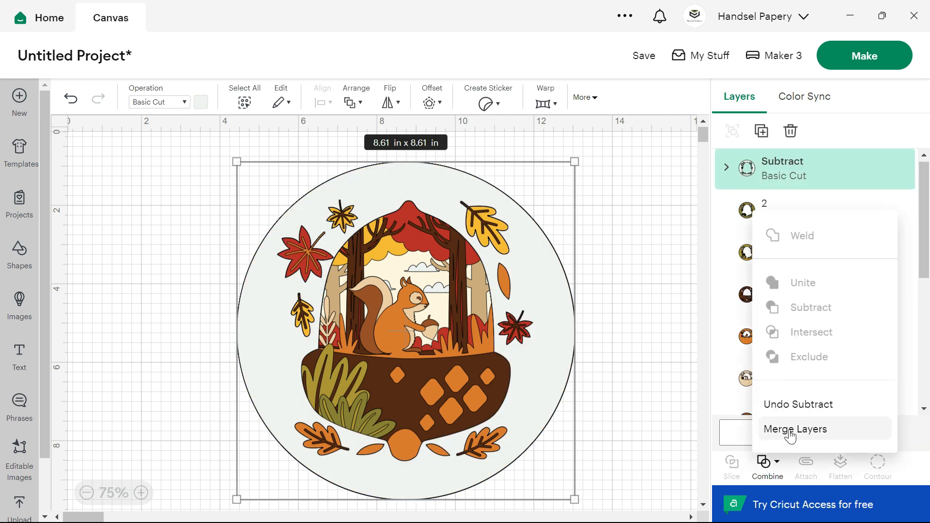
{"action": "left_click", "coordinate": [790, 435]}
{"action": "double_click", "coordinate": [777, 162]}
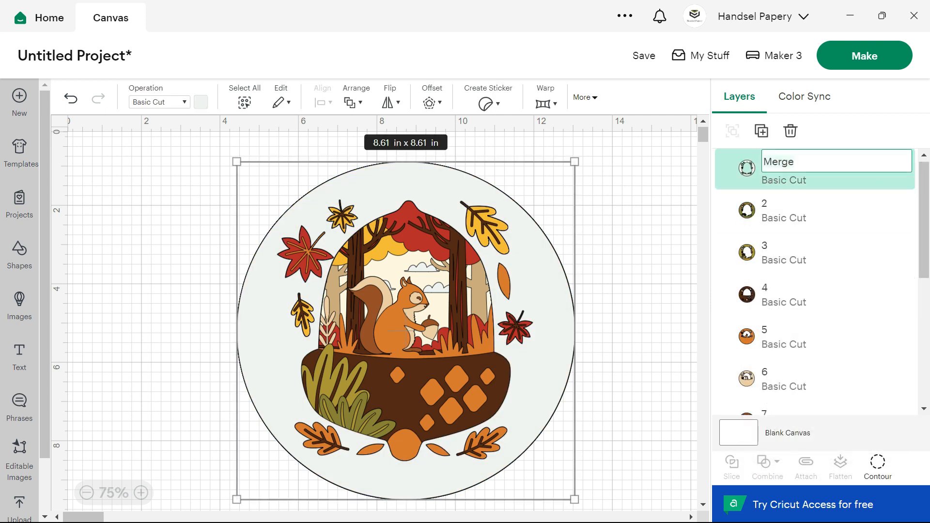
{"action": "key", "text": "Return"}
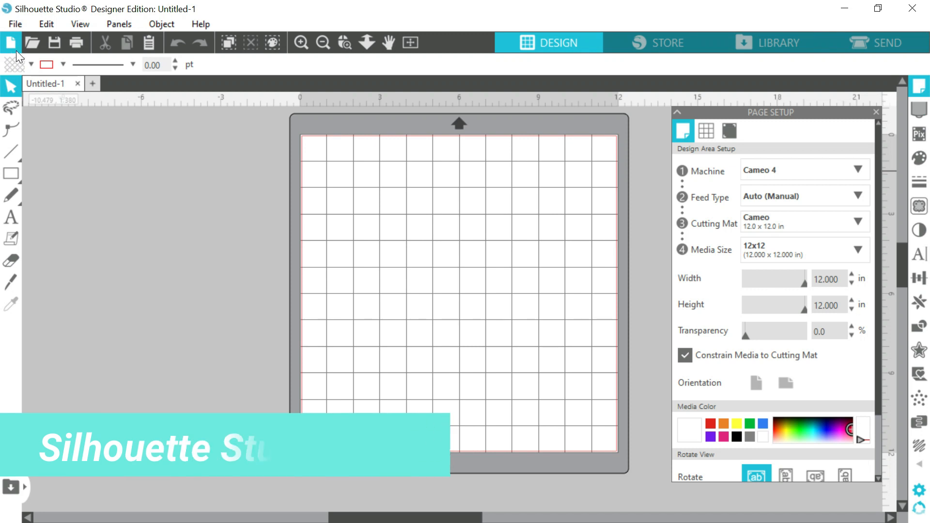
- Switch to Silhouette Studio, open the file [Shadow box] Squirrel in acorn_SVG and set the media size to 12x12
{"action": "left_click", "coordinate": [16, 25]}
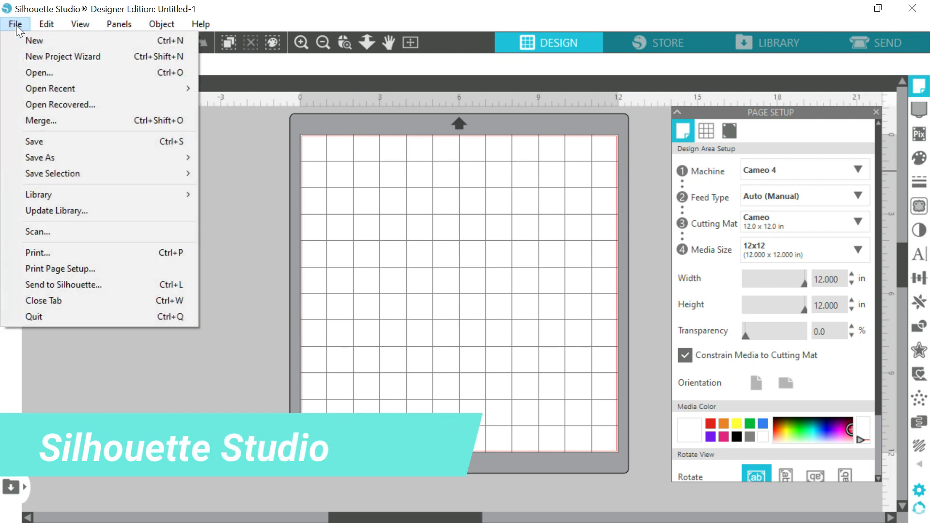
{"action": "left_click", "coordinate": [41, 72]}
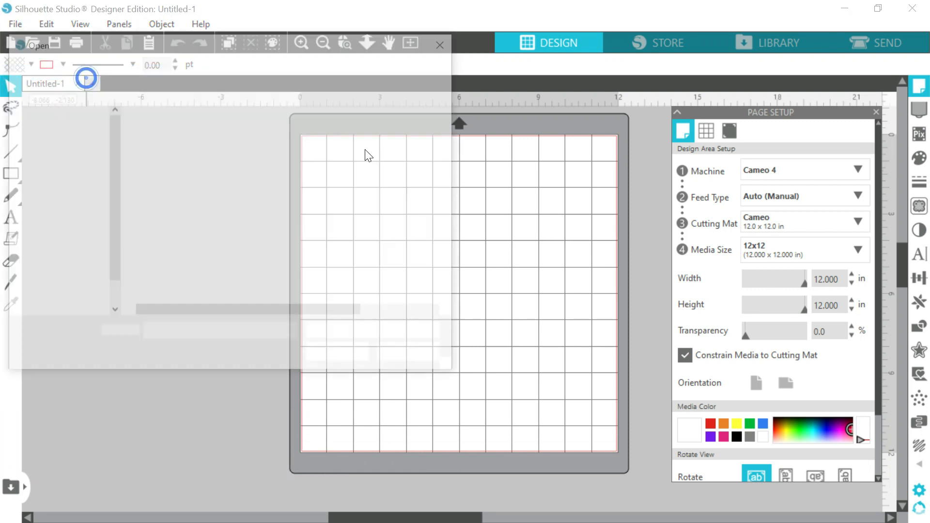
{"action": "left_click", "coordinate": [301, 167]}
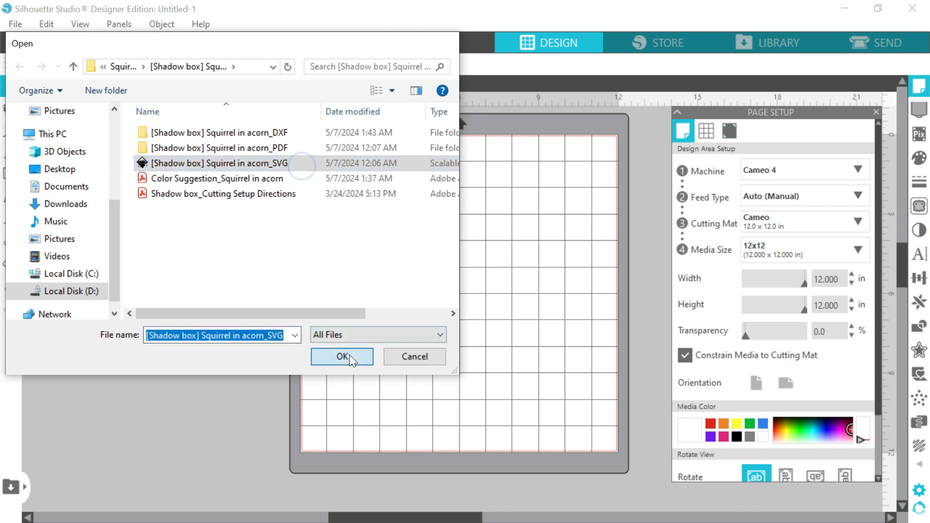
{"action": "left_click", "coordinate": [348, 356]}
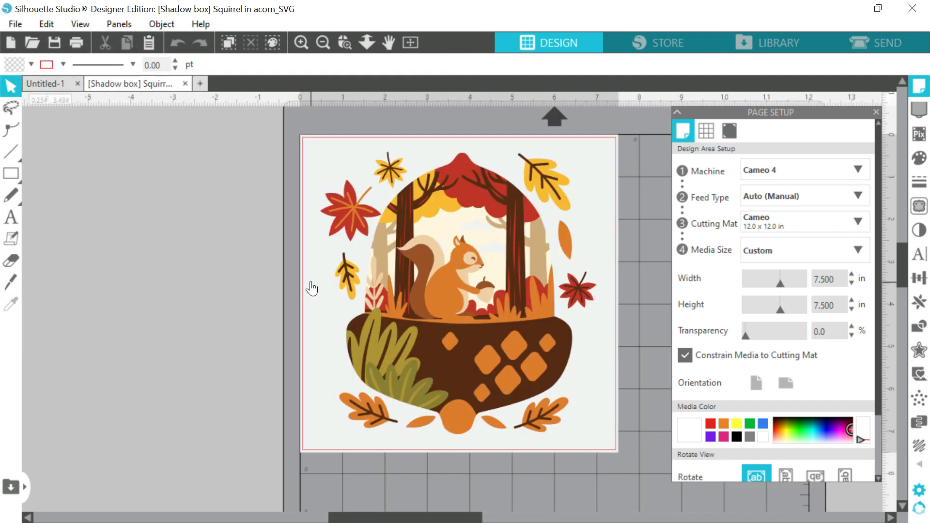
{"action": "left_click", "coordinate": [765, 247]}
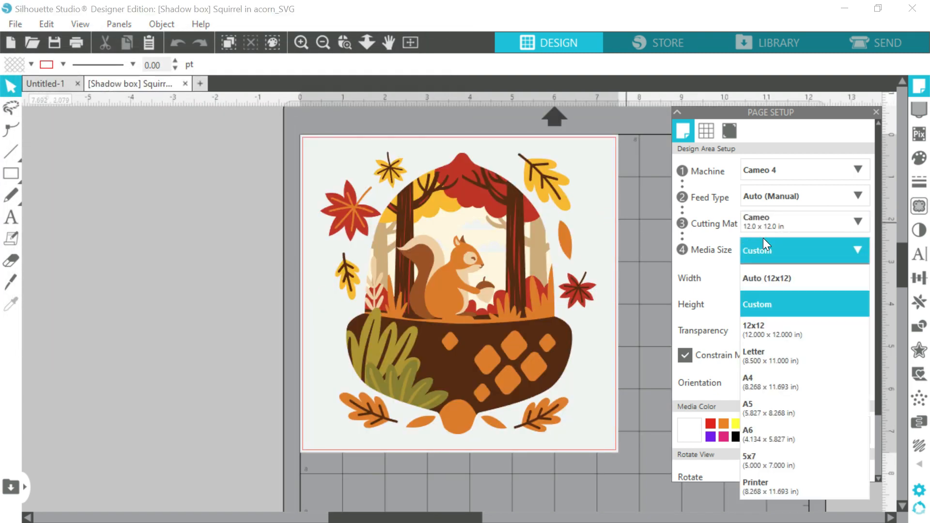
{"action": "left_click", "coordinate": [762, 330]}
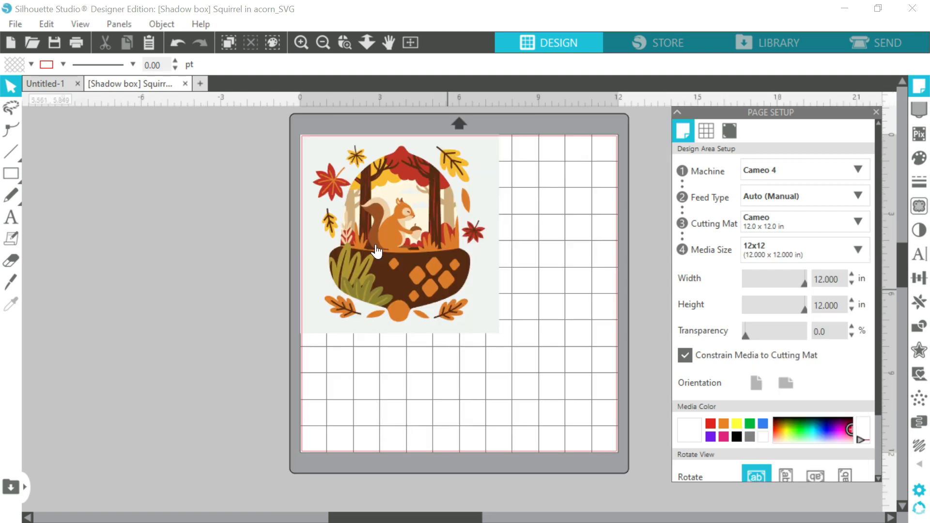
- Draw a circle around the squirrel artwork and enlarge it to about 8.69 in across
{"action": "left_click", "coordinate": [11, 173]}
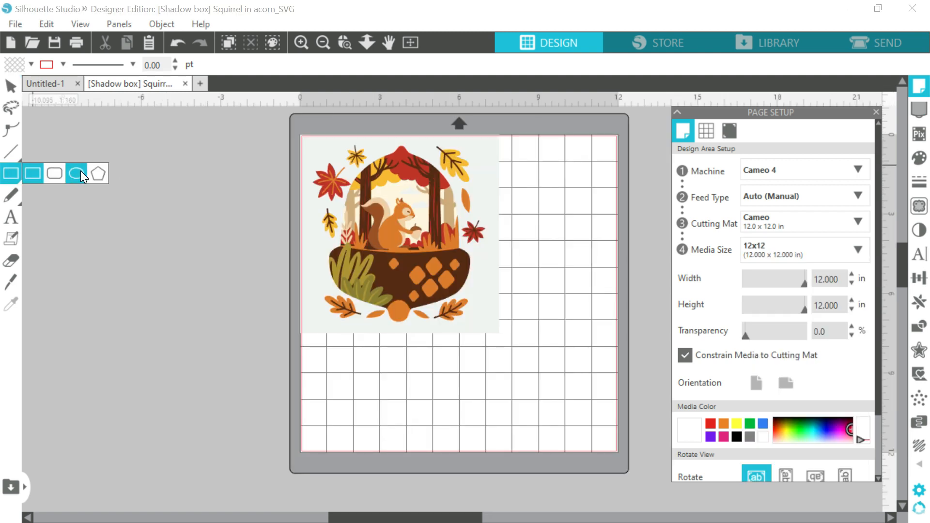
{"action": "left_click", "coordinate": [81, 170]}
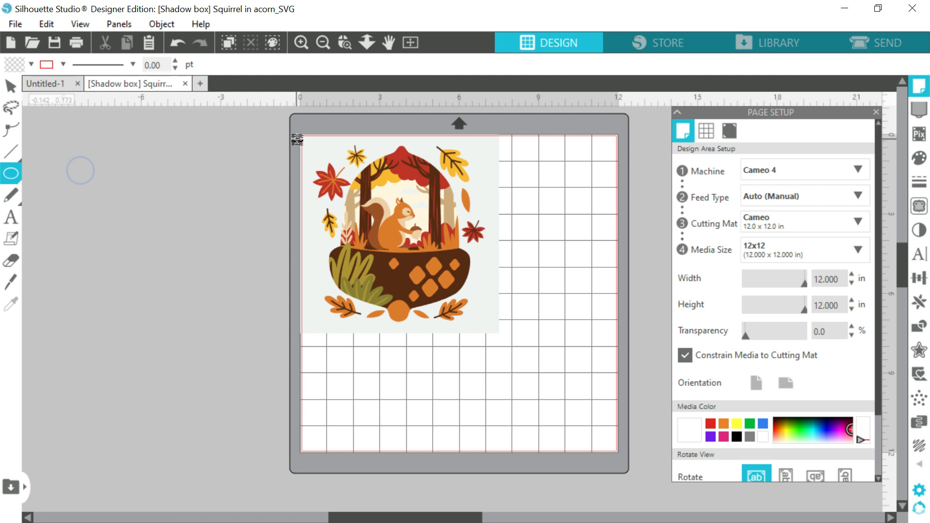
{"action": "left_click_drag", "start_coordinate": [297, 140], "coordinate": [508, 353]}
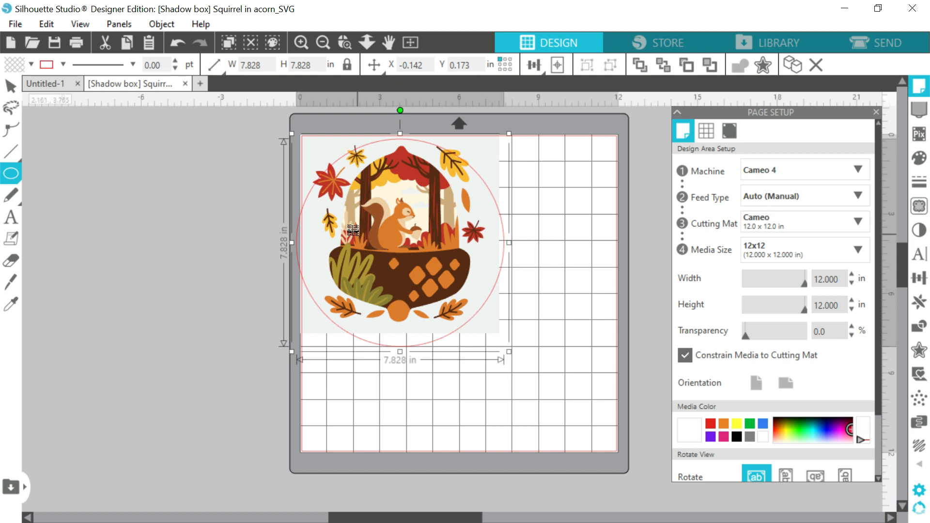
{"action": "left_click", "coordinate": [11, 86]}
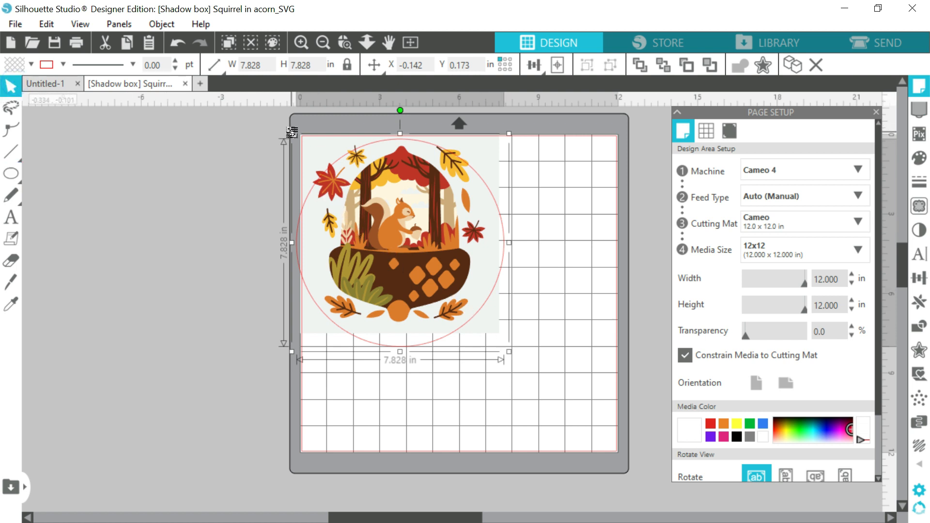
{"action": "left_click_drag", "start_coordinate": [292, 133], "coordinate": [270, 117]}
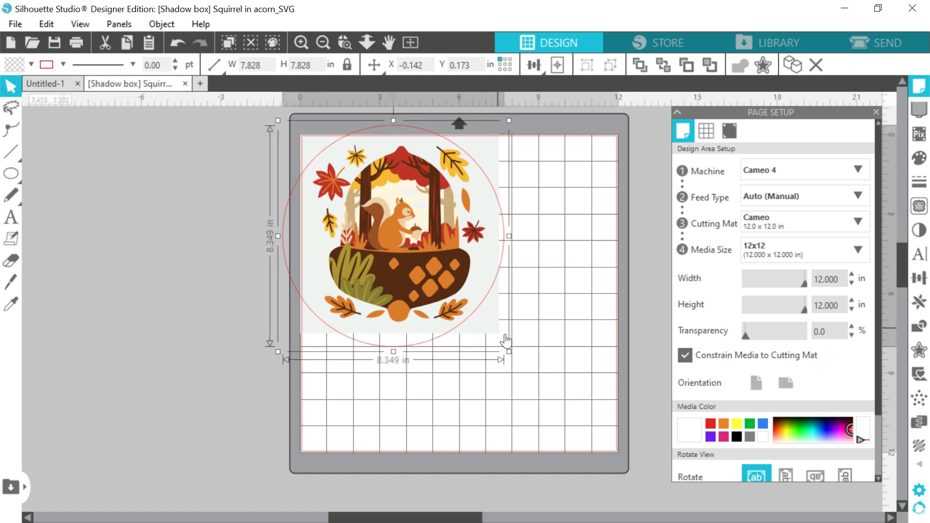
{"action": "left_click_drag", "start_coordinate": [509, 350], "coordinate": [518, 358]}
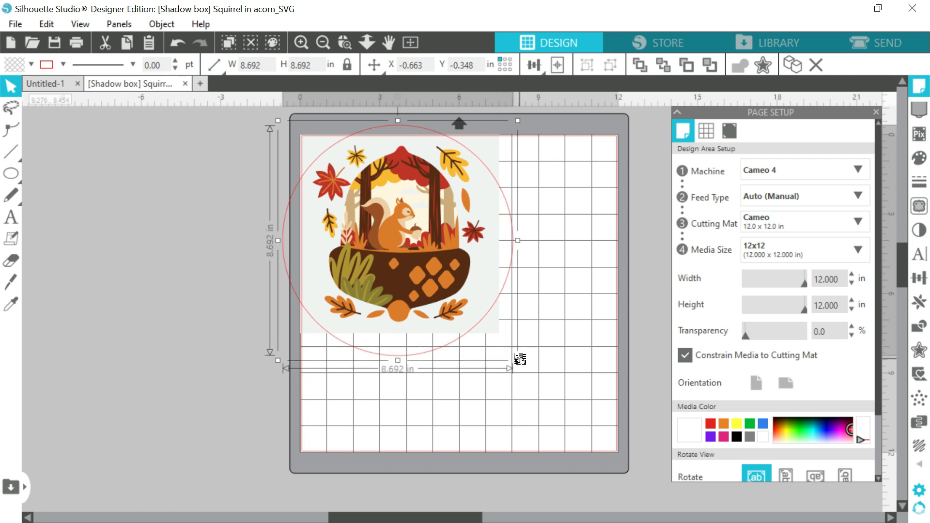
- Paste repeated copies of the circle so that every layer of the shadow box has its own circle
{"action": "key", "text": "i"}
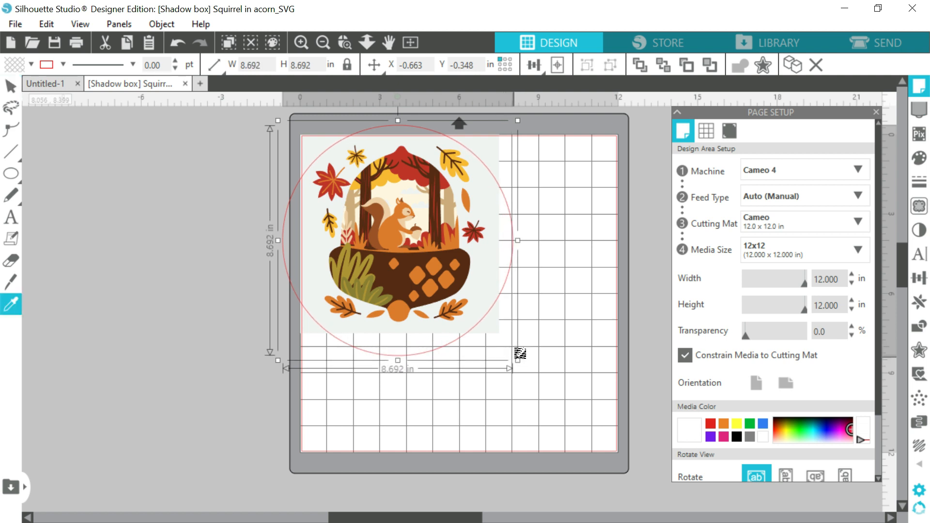
{"action": "key", "text": "ctrl+v"}
{"action": "key", "text": "ctrl+v"}
{"action": "key", "text": "ctrl+v"}
{"action": "key", "text": "ctrl+v"}
{"action": "key", "text": "ctrl+v"}
{"action": "key", "text": "ctrl+v"}
{"action": "key", "text": "ctrl+v"}
{"action": "key", "text": "ctrl+v"}
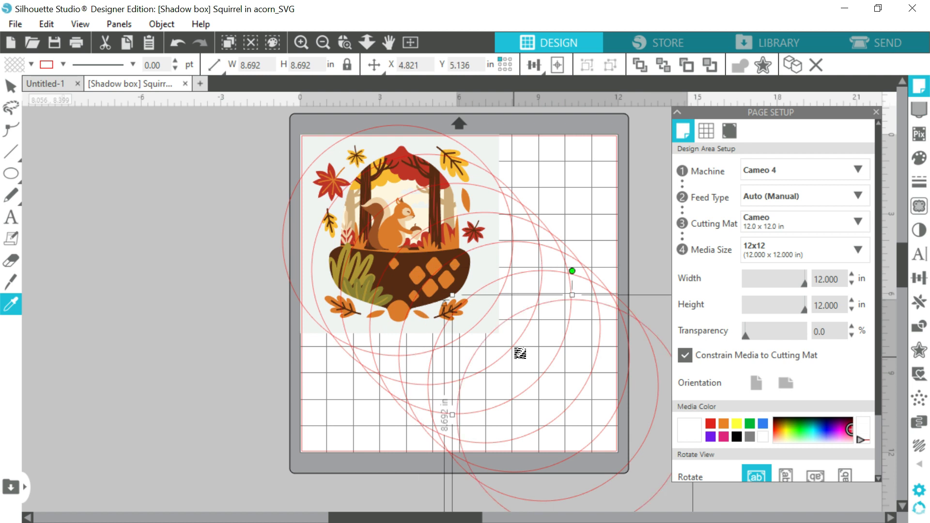
{"action": "key", "text": "ctrl+v"}
{"action": "key", "text": "ctrl+v"}
{"action": "key", "text": "ctrl+v"}
{"action": "key", "text": "ctrl+v"}
{"action": "key", "text": "ctrl+v"}
{"action": "key", "text": "ctrl+v"}
{"action": "key", "text": "ctrl+v"}
{"action": "key", "text": "ctrl+v"}
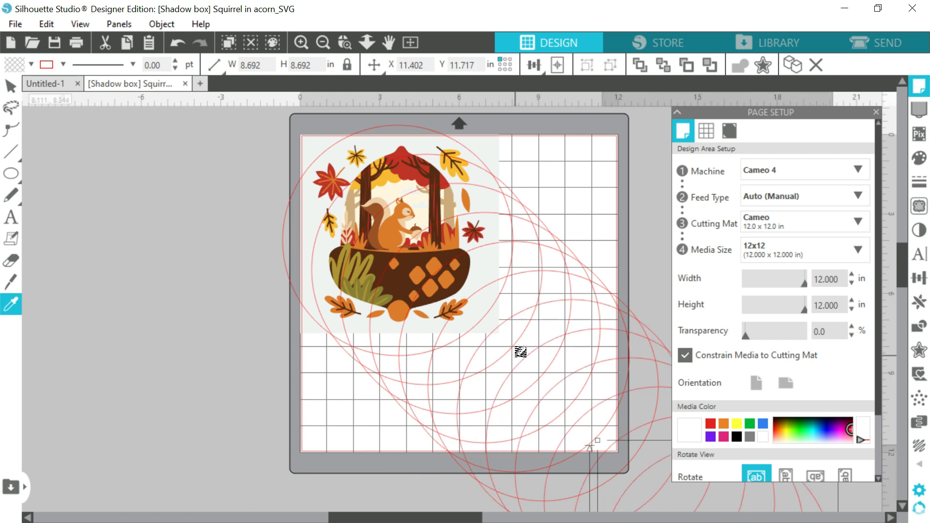
{"action": "key", "text": "ctrl+v"}
{"action": "key", "text": "ctrl+v"}
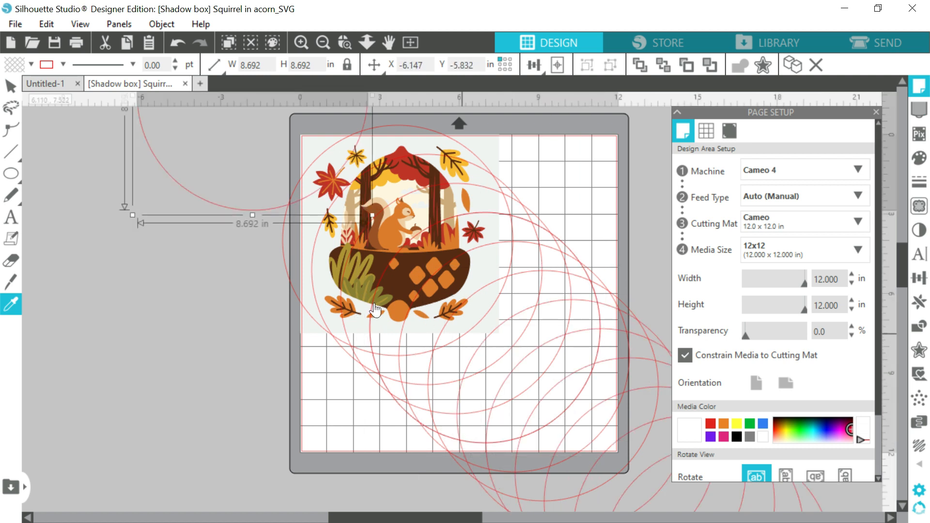
- Select all circles and artwork layers and align them to a common center
{"action": "left_click", "coordinate": [92, 124]}
{"action": "left_click_drag", "start_coordinate": [92, 123], "coordinate": [822, 509]}
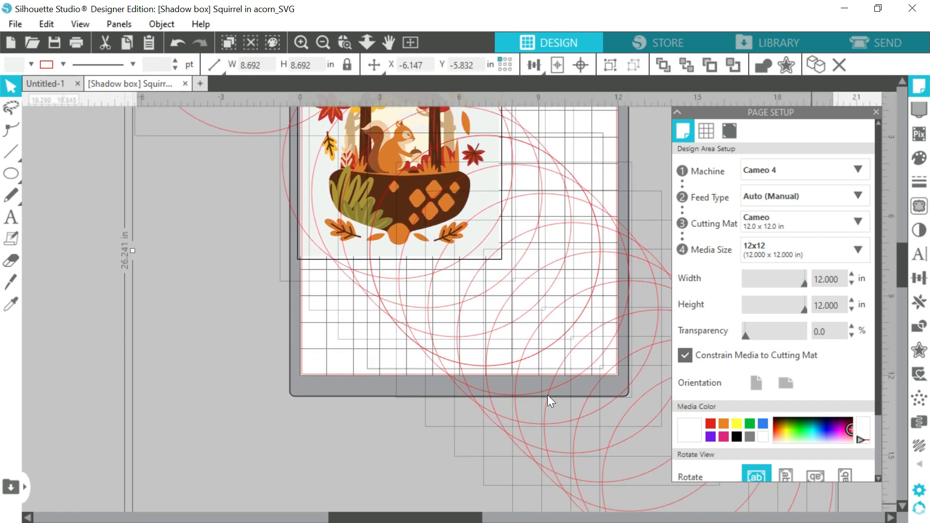
{"action": "left_click", "coordinate": [584, 65]}
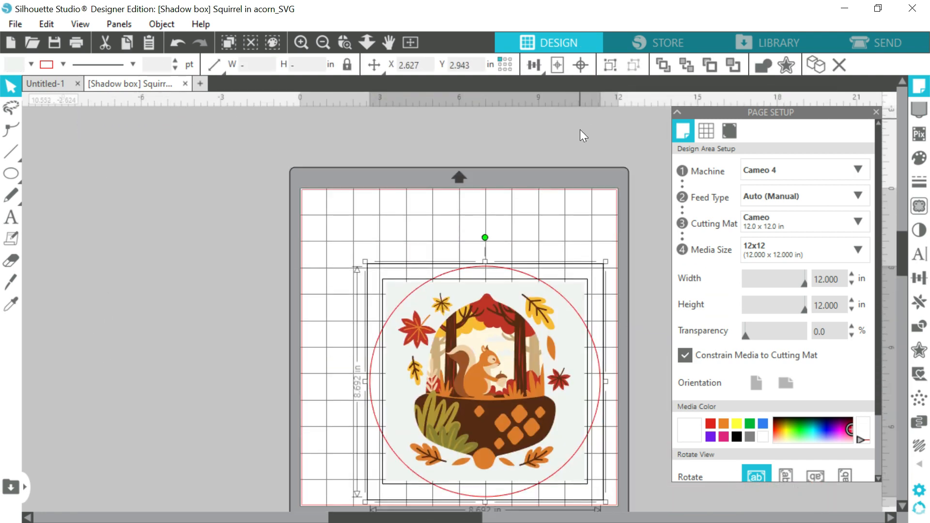
- Move the aligned stack of circles and artwork off the mat onto the empty area beside it
{"action": "scroll", "coordinate": [554, 215], "scroll_direction": "down", "scroll_amount": 2}
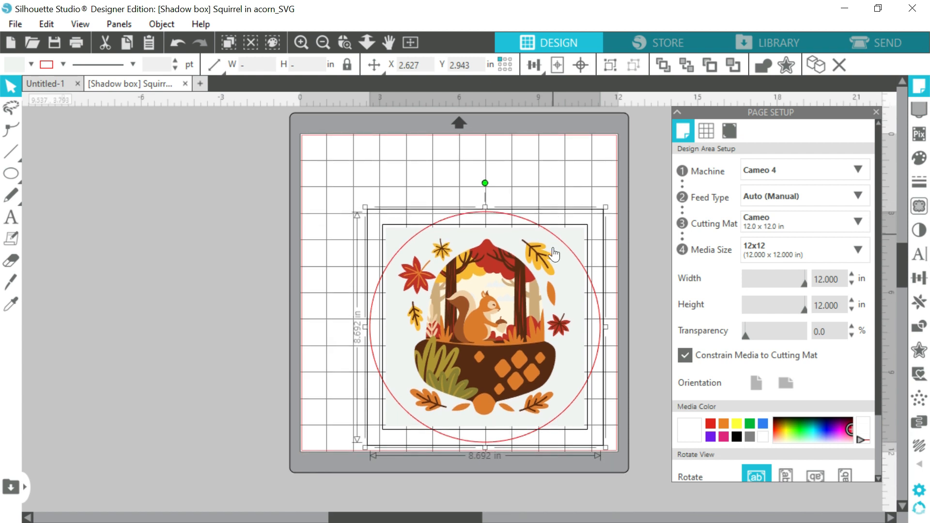
{"action": "left_click_drag", "start_coordinate": [552, 296], "coordinate": [221, 261]}
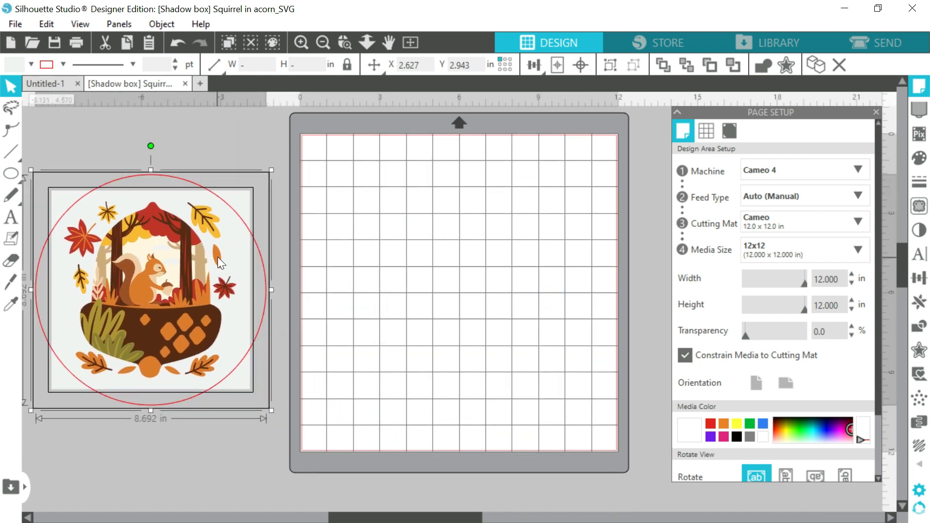
{"action": "left_click", "coordinate": [352, 200]}
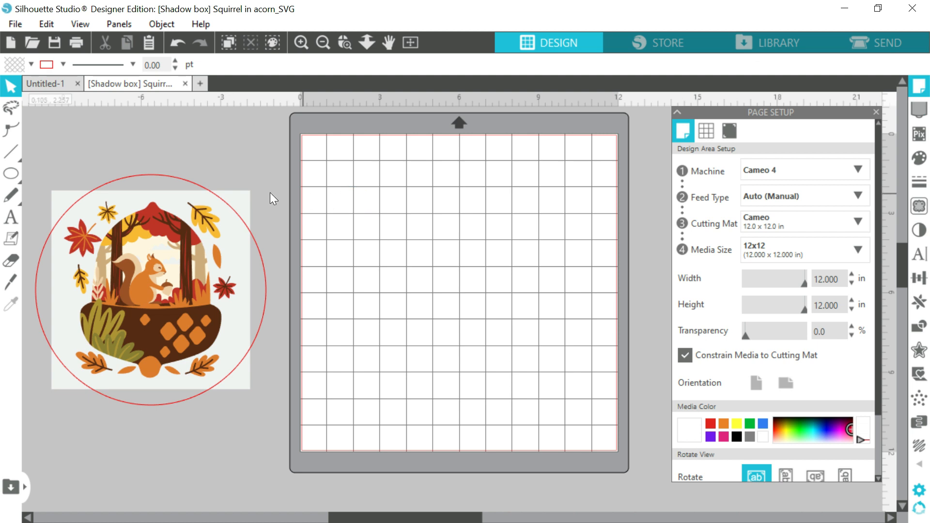
- Select the topmost pale square layer together with one circle and center both on the page
{"action": "left_click", "coordinate": [237, 199]}
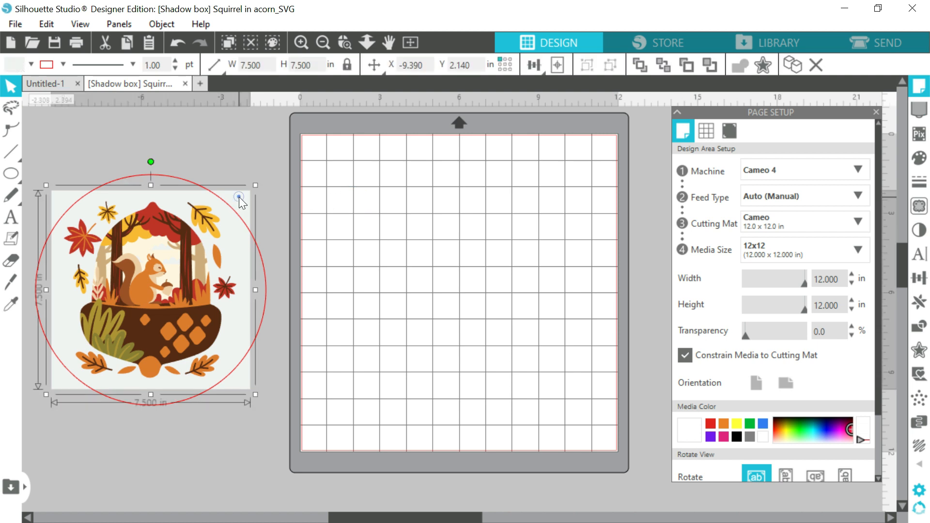
{"action": "left_click", "coordinate": [179, 177], "text": "shift"}
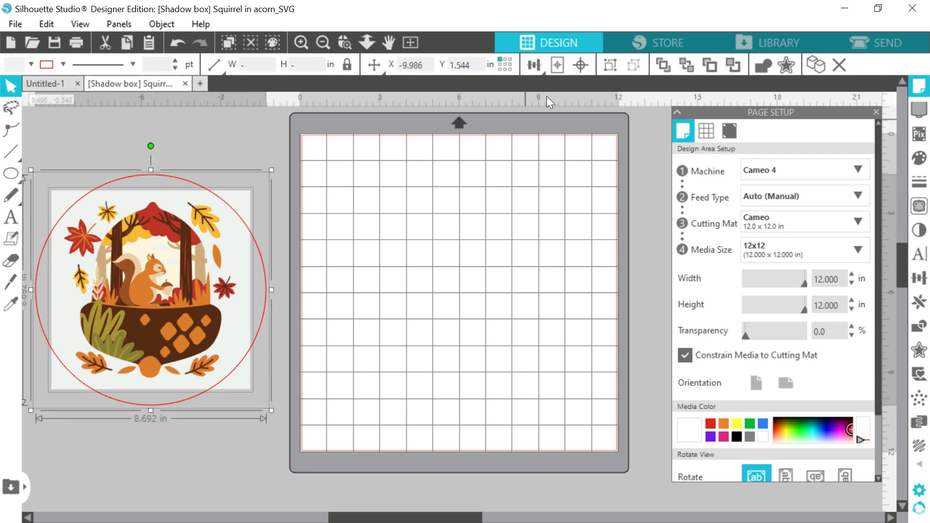
{"action": "left_click", "coordinate": [556, 68]}
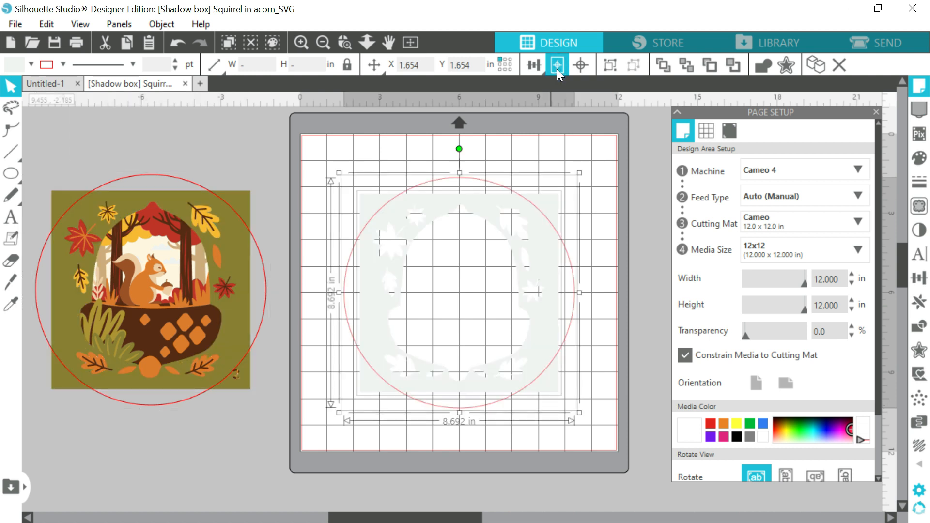
{"action": "left_click", "coordinate": [598, 195]}
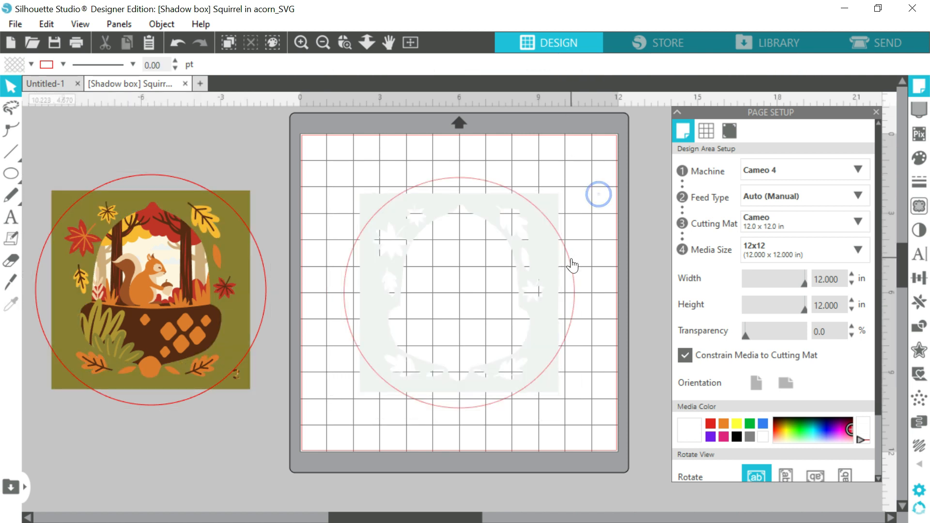
- Release the compound path of the pale layer on the mat and delete its outer square, keeping the cut-out shapes
{"action": "left_click_drag", "start_coordinate": [564, 181], "coordinate": [527, 228]}
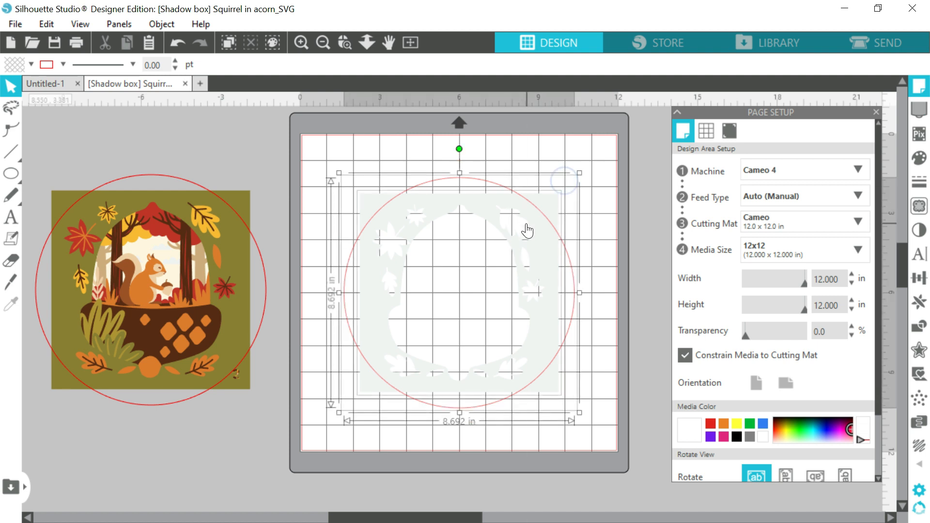
{"action": "right_click", "coordinate": [527, 229]}
{"action": "left_click", "coordinate": [583, 413]}
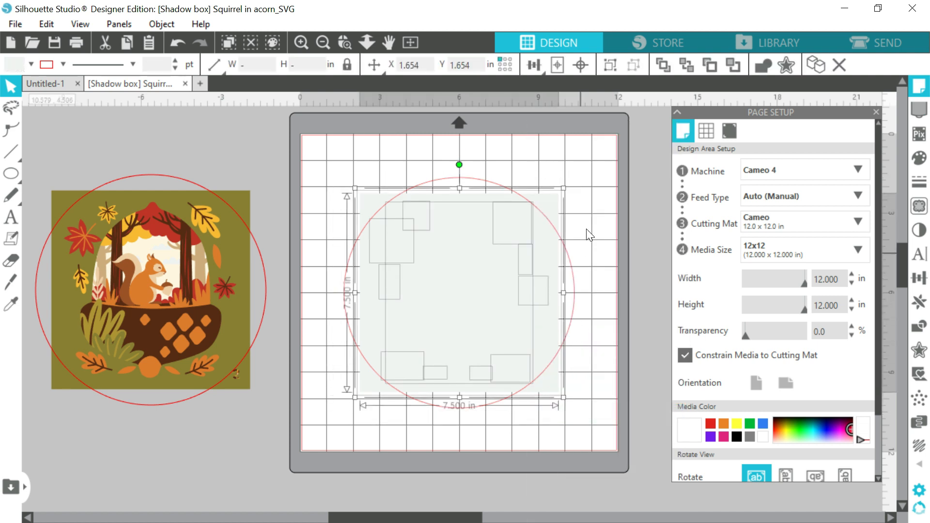
{"action": "left_click", "coordinate": [581, 202]}
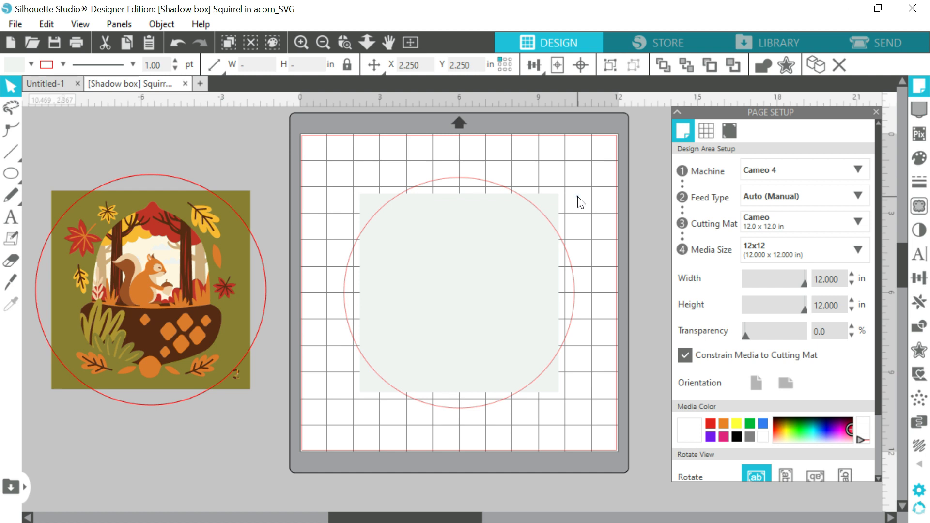
{"action": "left_click", "coordinate": [577, 197]}
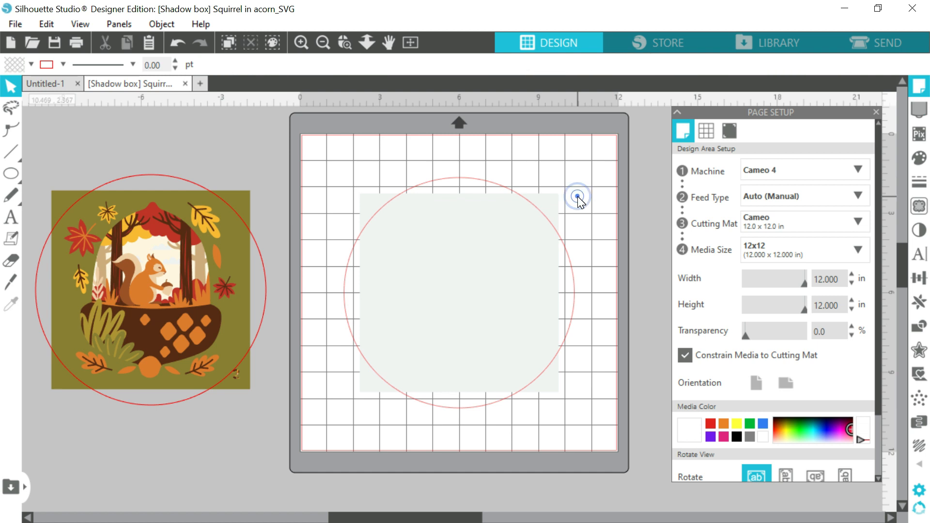
{"action": "left_click", "coordinate": [555, 203]}
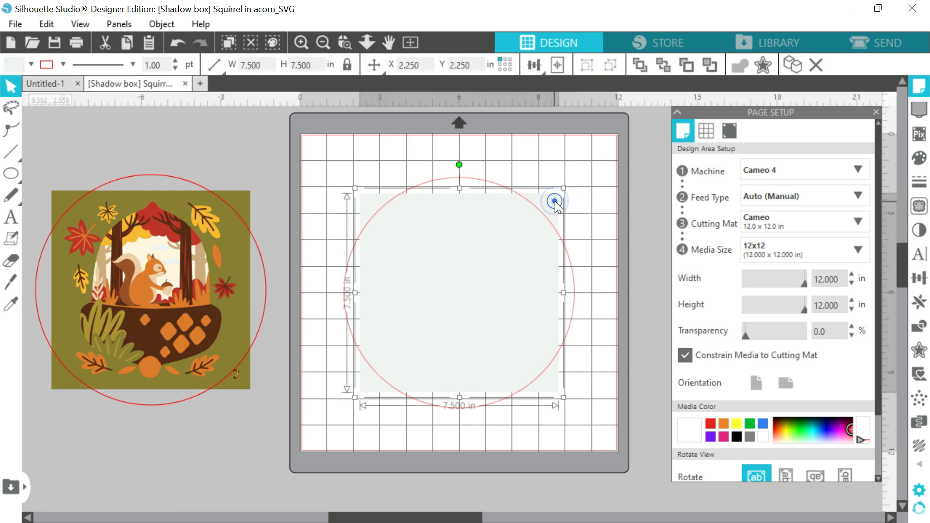
{"action": "key", "text": "Delete"}
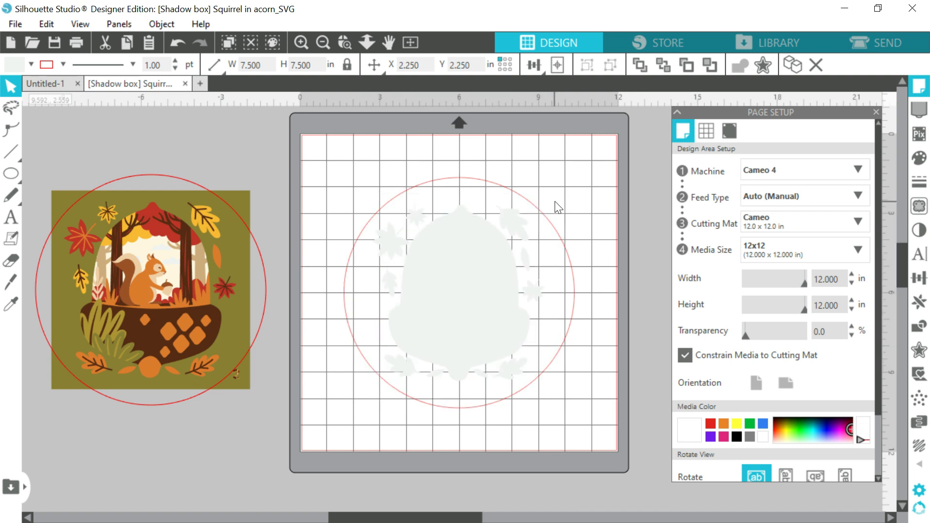
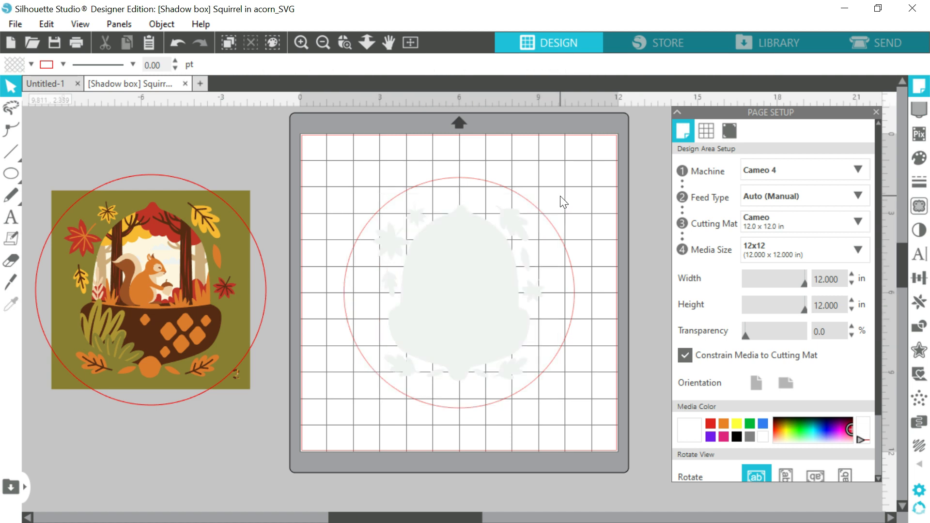
- Fill the circle around the pale cut-out shapes with their pale color using the eyedropper
{"action": "left_click", "coordinate": [547, 229]}
{"action": "left_click", "coordinate": [11, 304]}
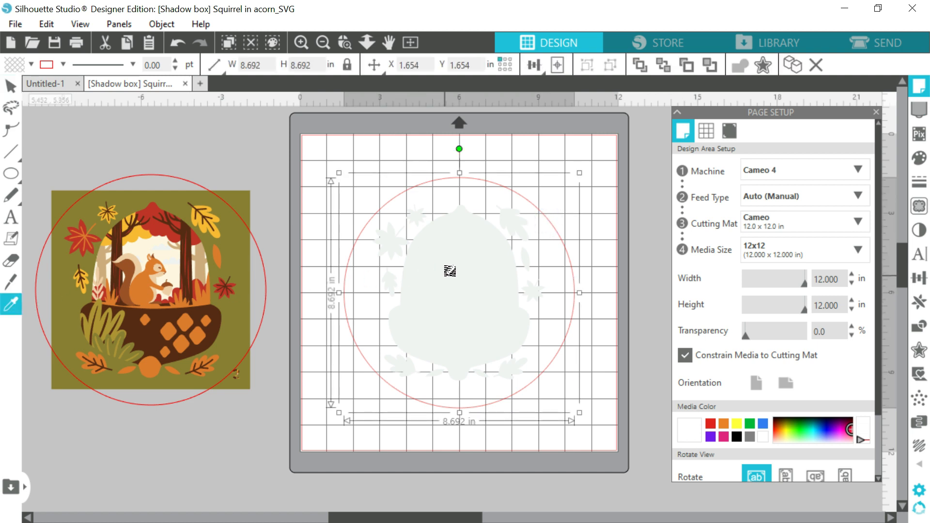
{"action": "left_click", "coordinate": [445, 275]}
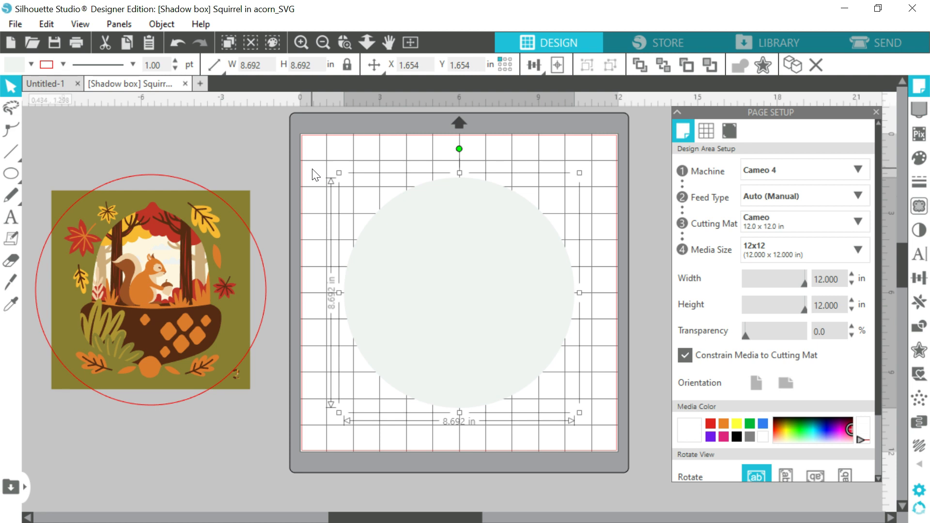
- Make a compound path from the pale circle and its cut-out shapes, and move the finished layer off the mat
{"action": "left_click_drag", "start_coordinate": [312, 168], "coordinate": [609, 432]}
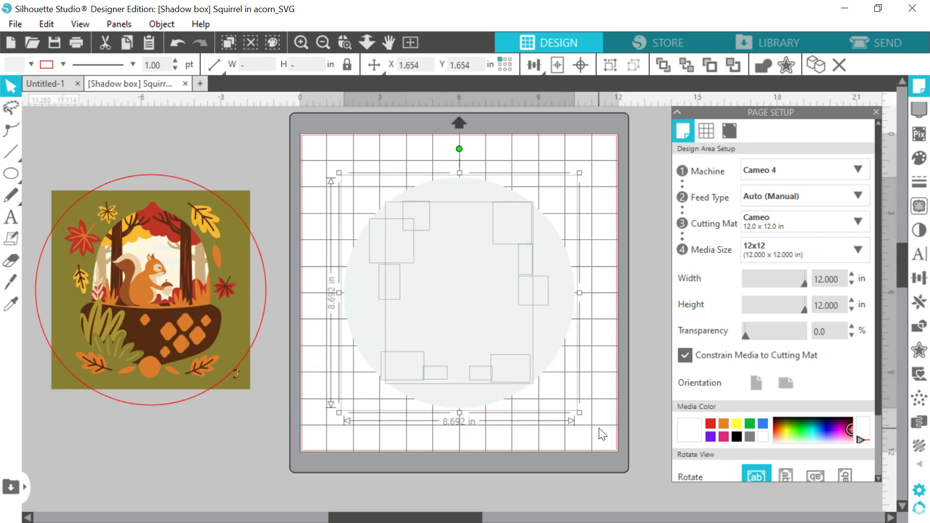
{"action": "right_click", "coordinate": [471, 293]}
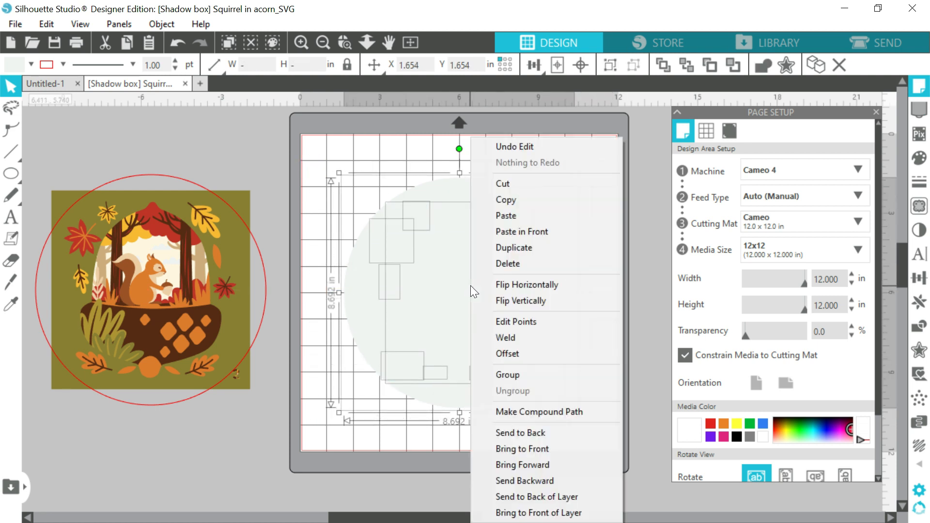
{"action": "left_click", "coordinate": [557, 412]}
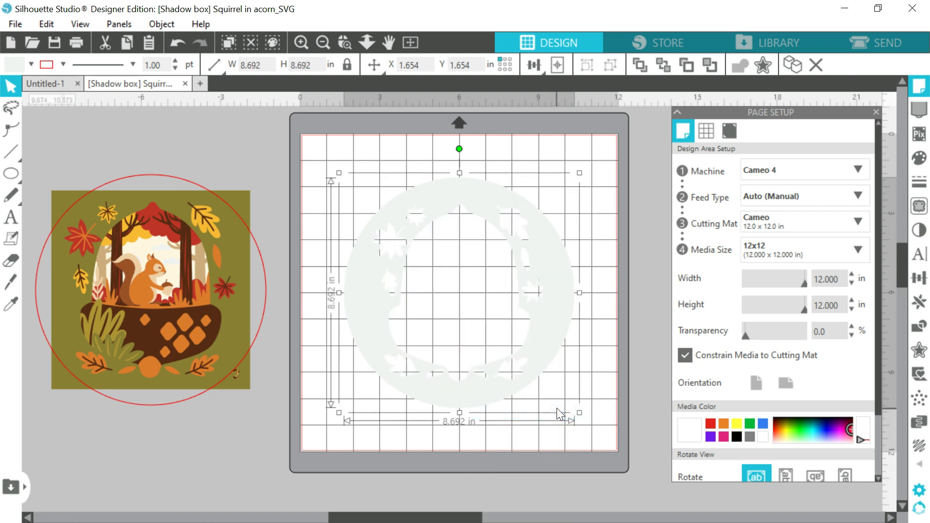
{"action": "left_click", "coordinate": [605, 293]}
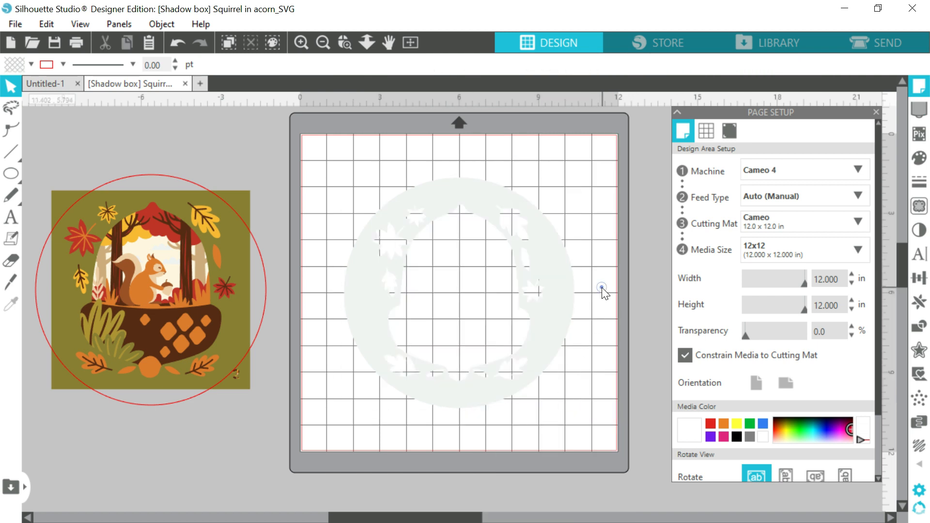
{"action": "left_click_drag", "start_coordinate": [364, 301], "coordinate": [643, 291]}
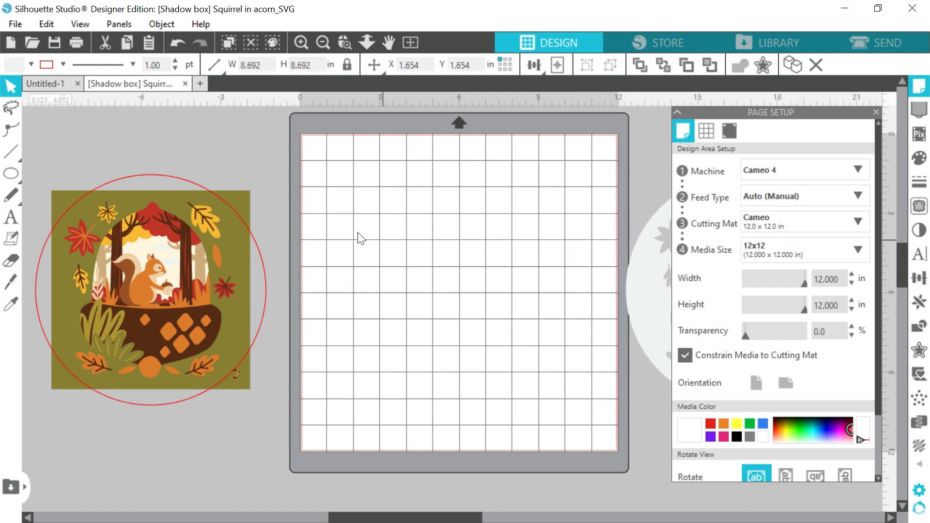
{"action": "left_click", "coordinate": [339, 227]}
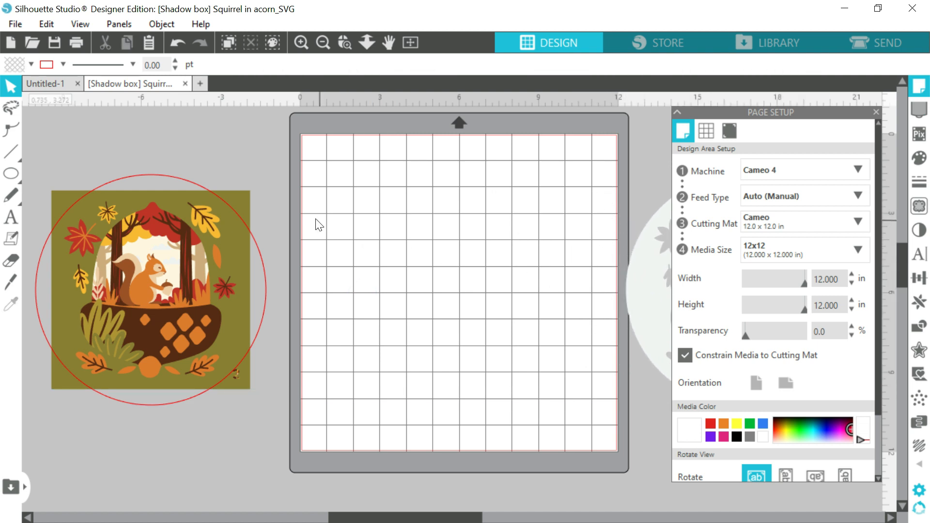
- Select the dark olive square layer 2 together with one circle and center both on the page
{"action": "left_click", "coordinate": [245, 207]}
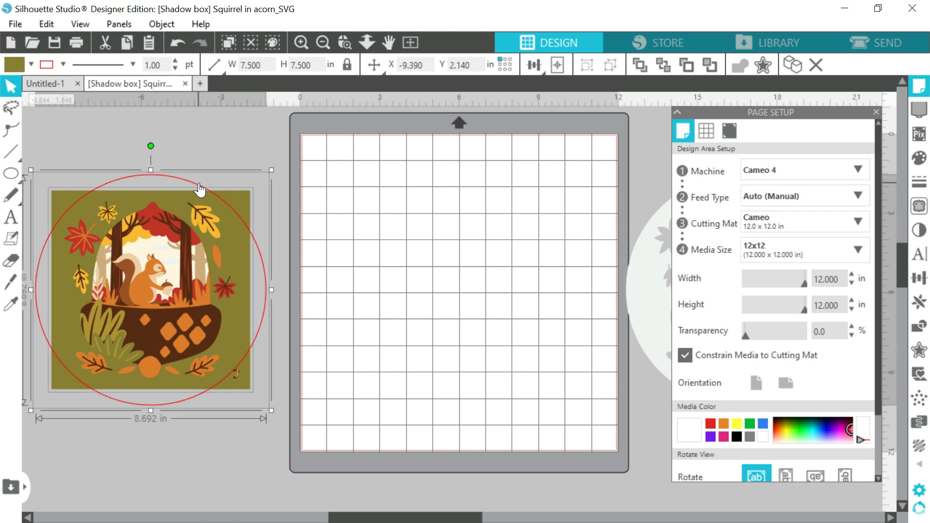
{"action": "left_click", "coordinate": [199, 182], "text": "shift"}
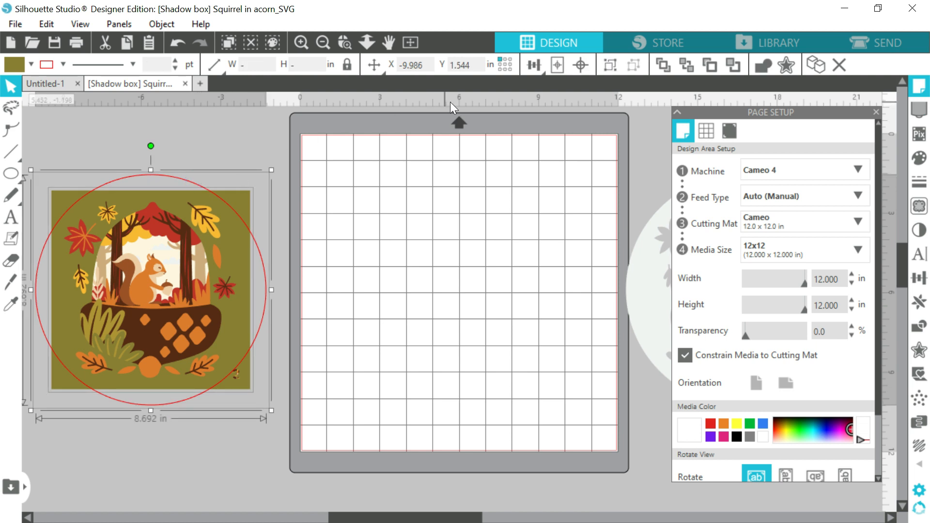
{"action": "left_click", "coordinate": [554, 66]}
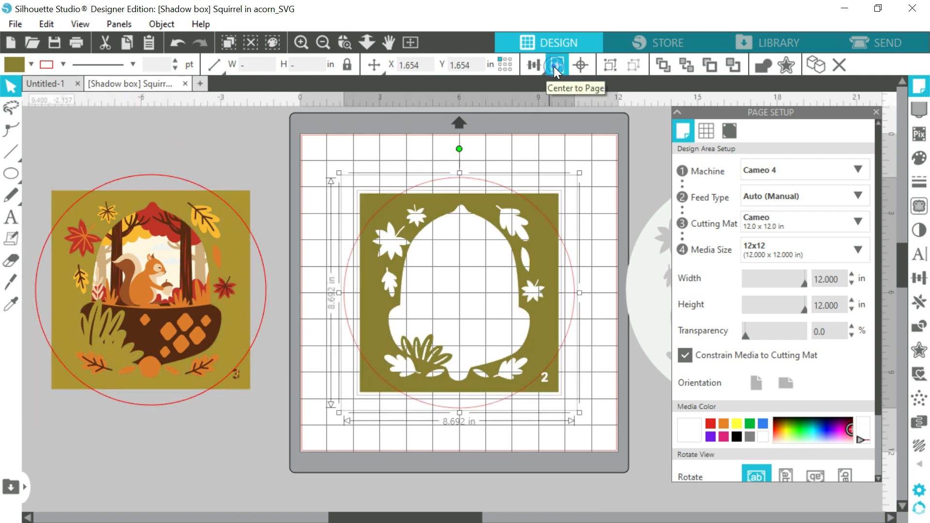
- Release the compound path of layer 2 and delete its outer olive square, keeping the cut-out shapes
{"action": "right_click", "coordinate": [546, 258]}
{"action": "left_click", "coordinate": [602, 411]}
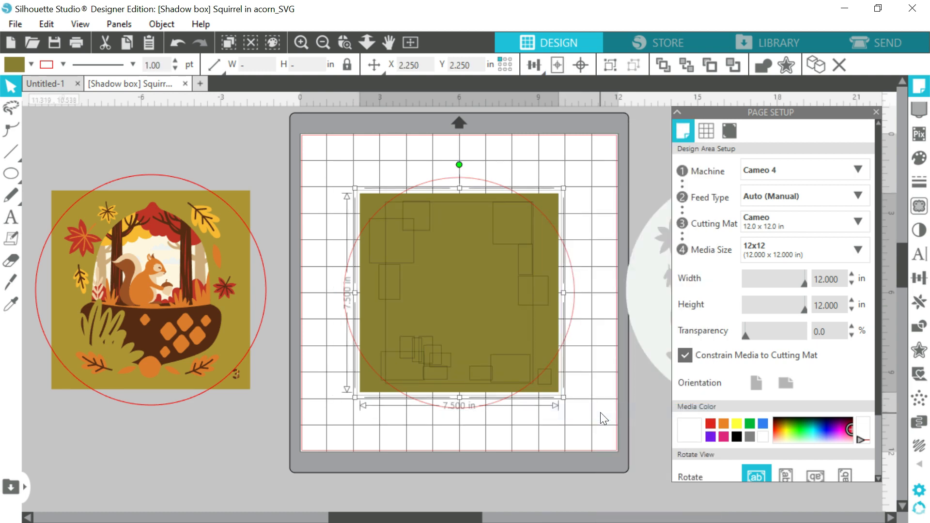
{"action": "left_click", "coordinate": [579, 226]}
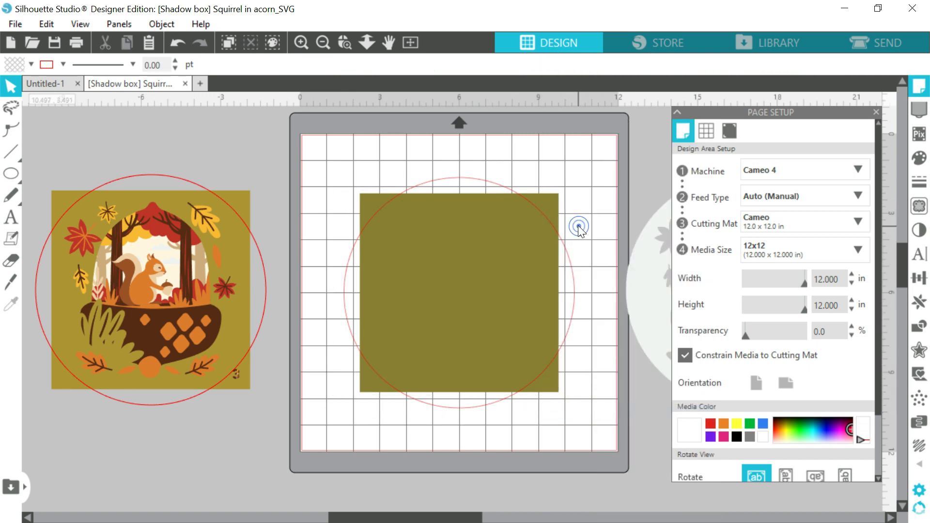
{"action": "left_click", "coordinate": [552, 206]}
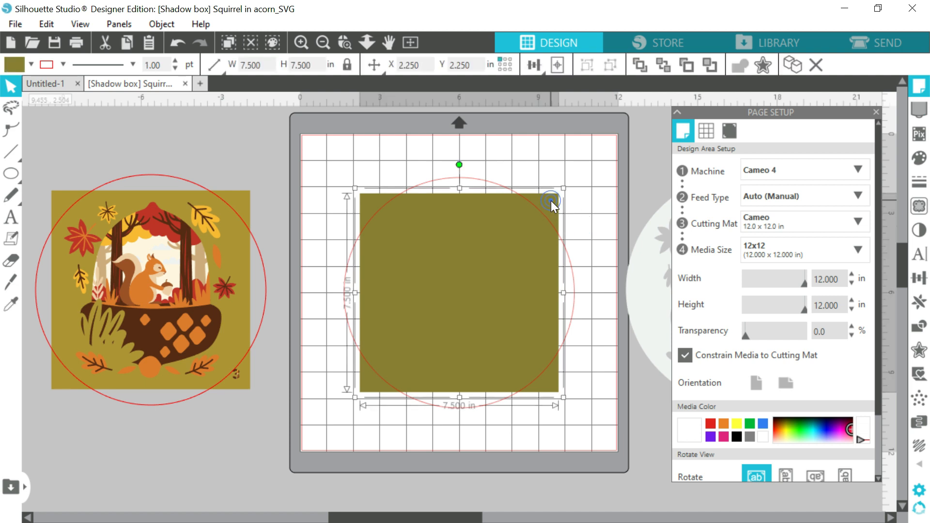
{"action": "key", "text": "Delete"}
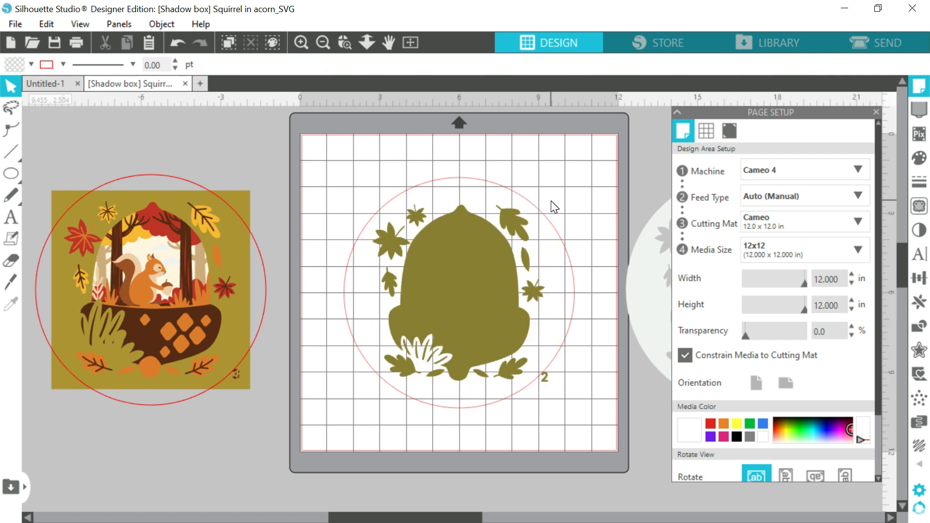
- Move the layer number 2 upward so it sits well inside the circle's edge
{"action": "left_click", "coordinate": [544, 379]}
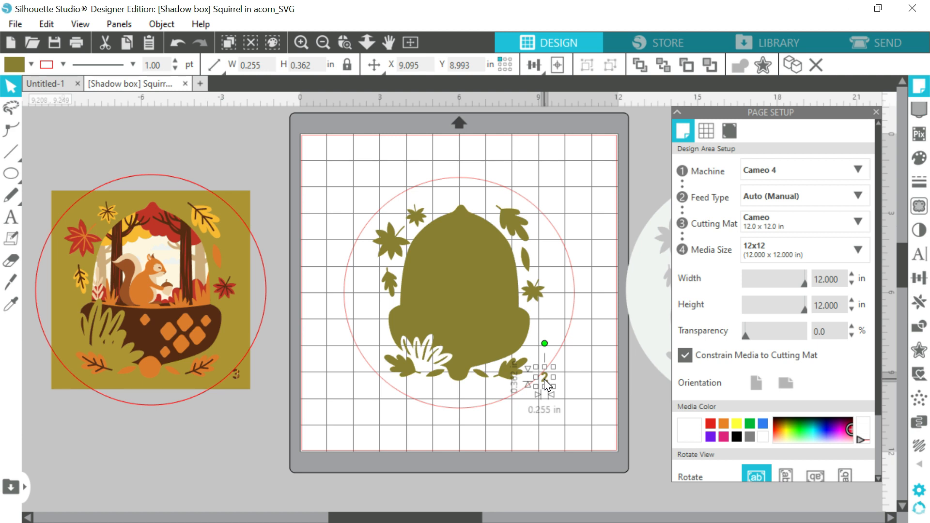
{"action": "left_click_drag", "start_coordinate": [544, 379], "coordinate": [545, 342]}
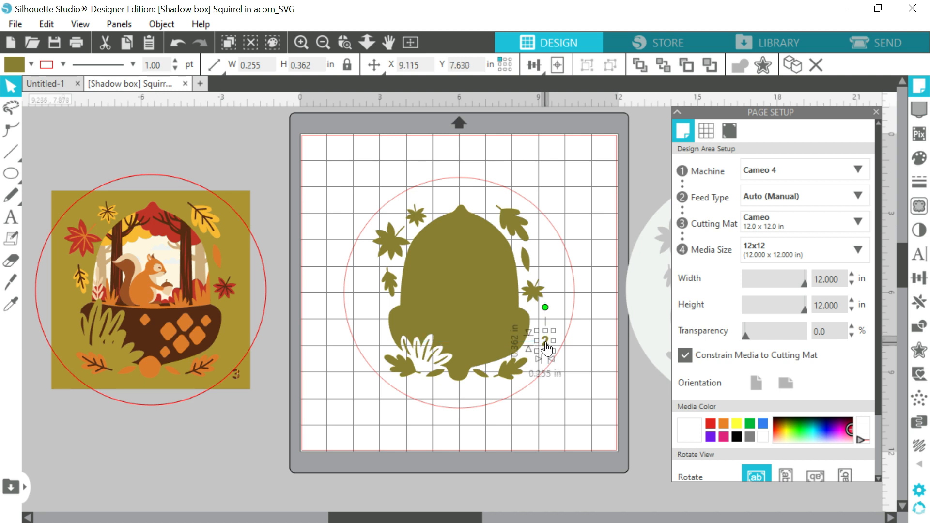
{"action": "left_click", "coordinate": [572, 269]}
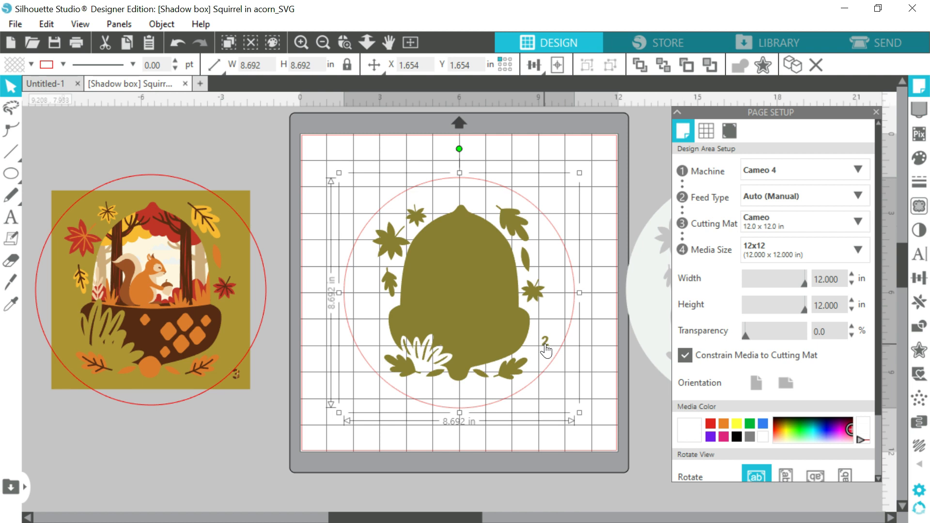
{"action": "left_click_drag", "start_coordinate": [575, 170], "coordinate": [429, 350]}
{"action": "left_click", "coordinate": [554, 225]}
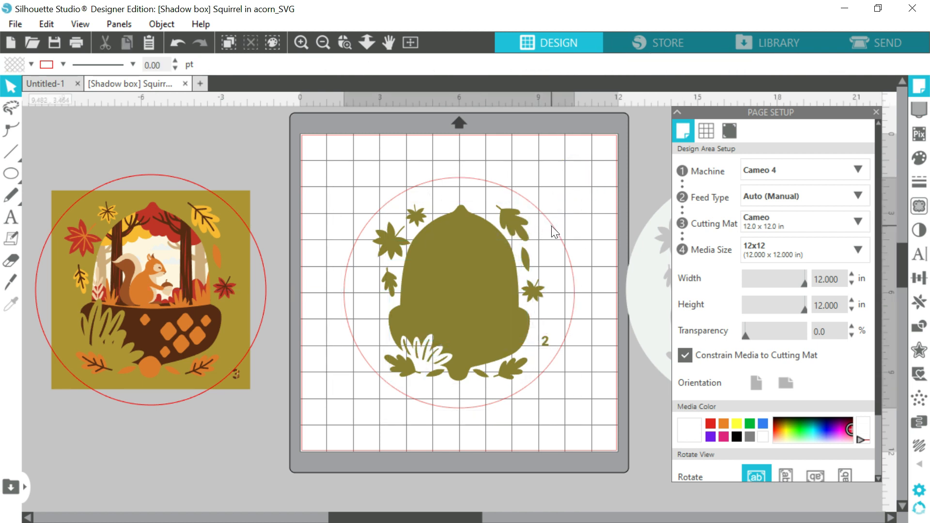
- Fill the circle of layer 2 with the dark olive color of its shapes using the eyedropper
{"action": "left_click", "coordinate": [552, 226]}
{"action": "left_click", "coordinate": [11, 304]}
{"action": "left_click", "coordinate": [482, 281]}
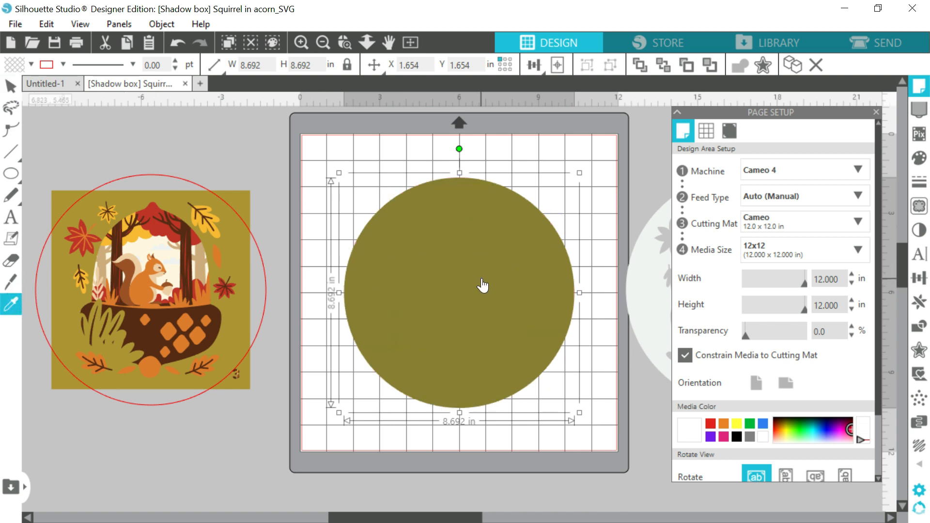
- Make a compound path from the olive circle and its cut-out shapes, and move it off the mat onto the finished pale layer
{"action": "left_click", "coordinate": [315, 159]}
{"action": "left_click_drag", "start_coordinate": [316, 158], "coordinate": [578, 423]}
{"action": "right_click", "coordinate": [505, 312]}
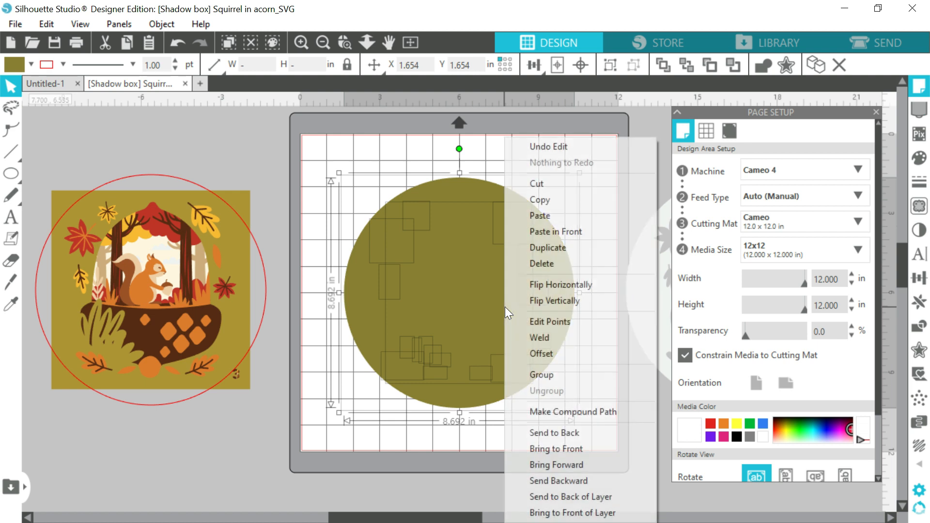
{"action": "left_click", "coordinate": [585, 412]}
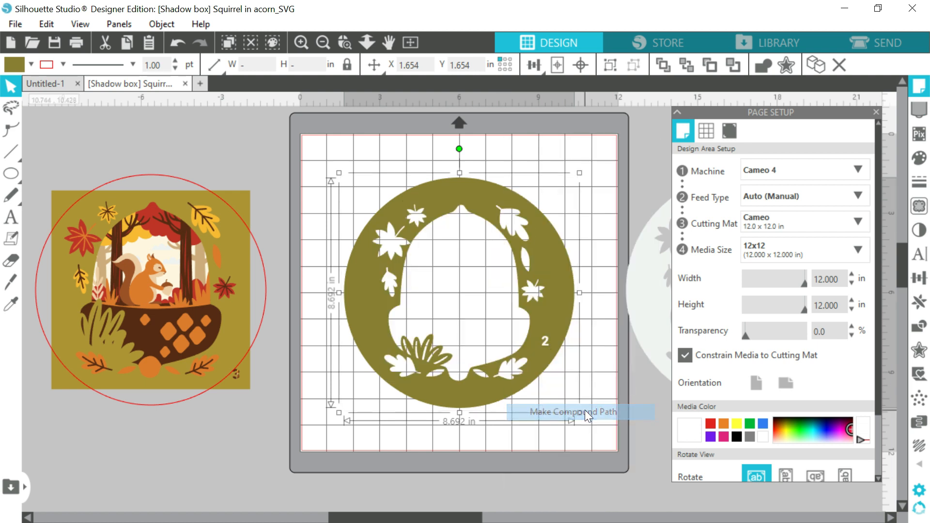
{"action": "left_click", "coordinate": [599, 386]}
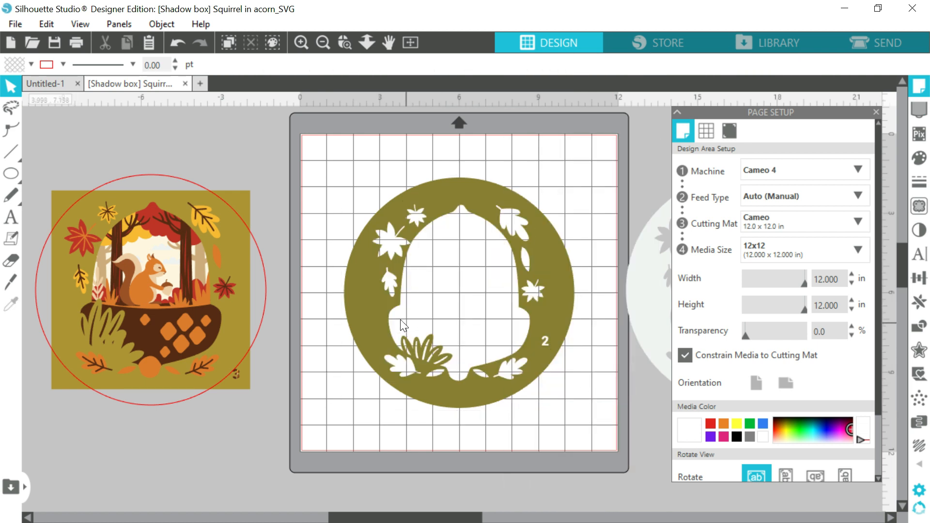
{"action": "left_click_drag", "start_coordinate": [364, 317], "coordinate": [626, 312]}
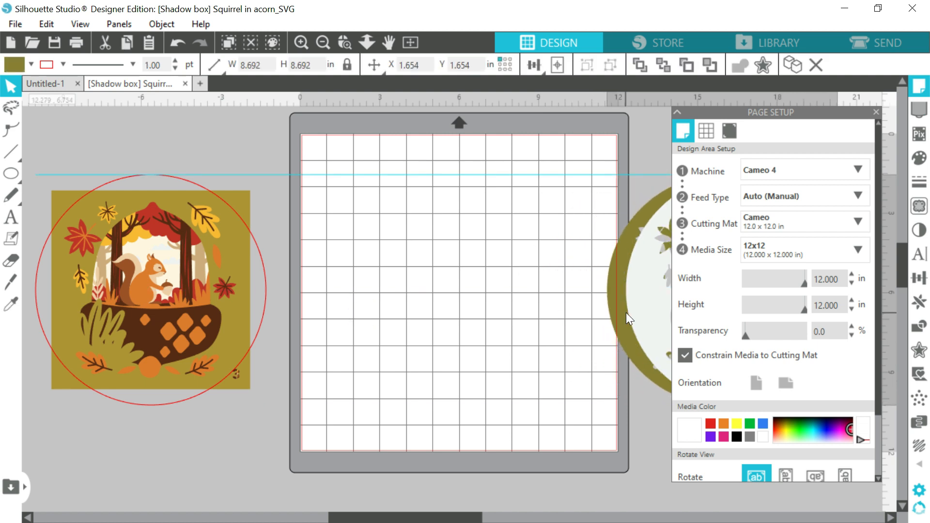
- Select the lighter olive square layer 3 together with one circle and center both on the page
{"action": "left_click", "coordinate": [260, 254]}
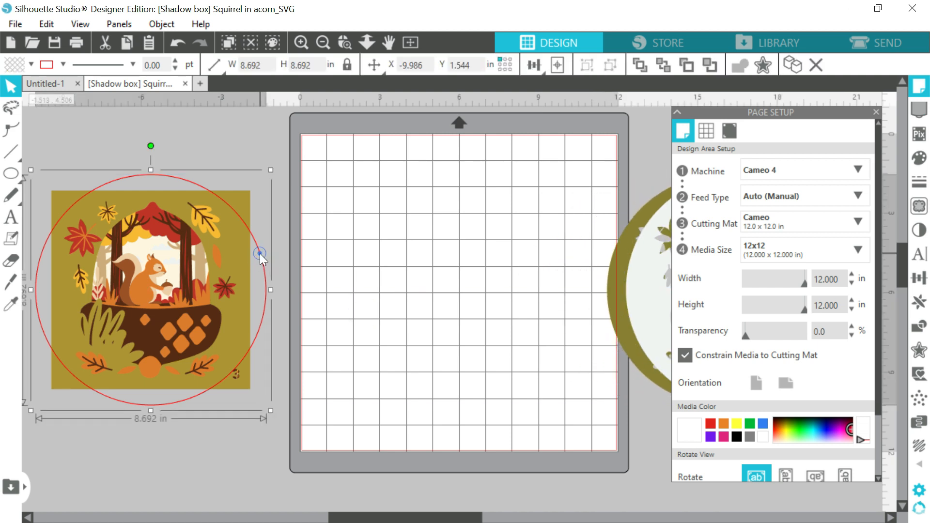
{"action": "left_click", "coordinate": [248, 216], "text": "shift"}
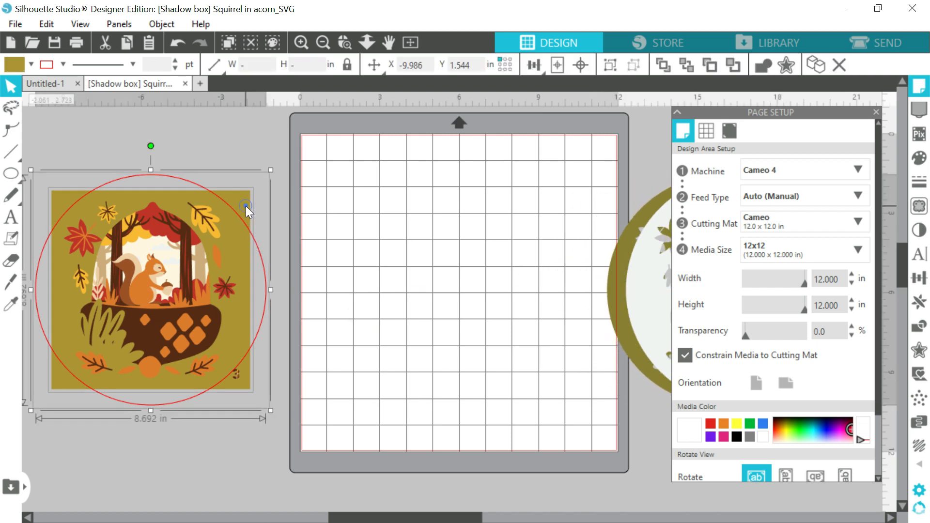
{"action": "left_click", "coordinate": [558, 59]}
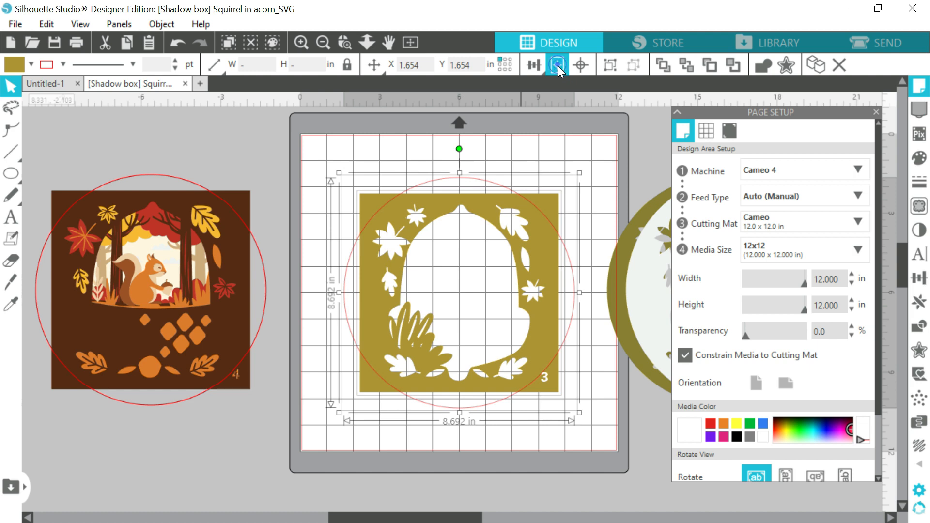
- Remove layer 3's outer square by releasing its compound path, and move the number 3 up inside the circle
{"action": "right_click", "coordinate": [547, 274]}
{"action": "left_click", "coordinate": [585, 408]}
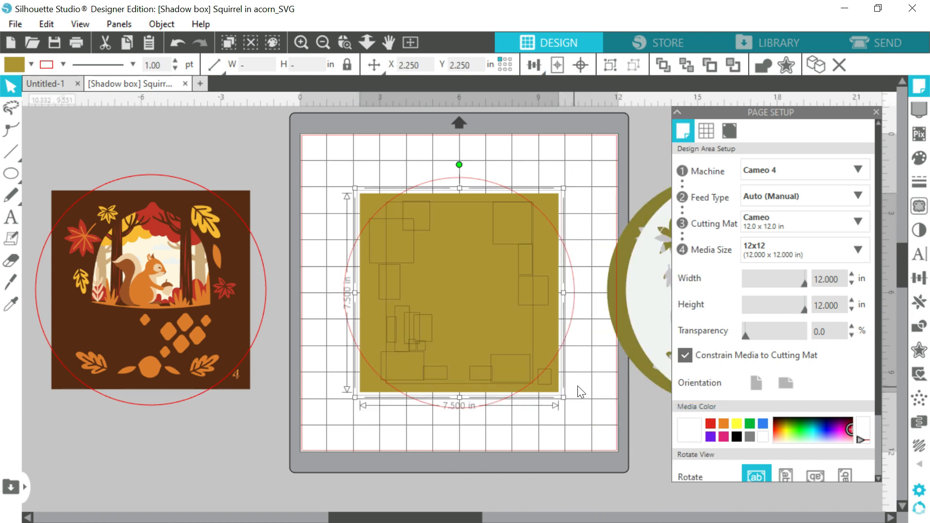
{"action": "left_click", "coordinate": [577, 386]}
{"action": "left_click", "coordinate": [550, 194]}
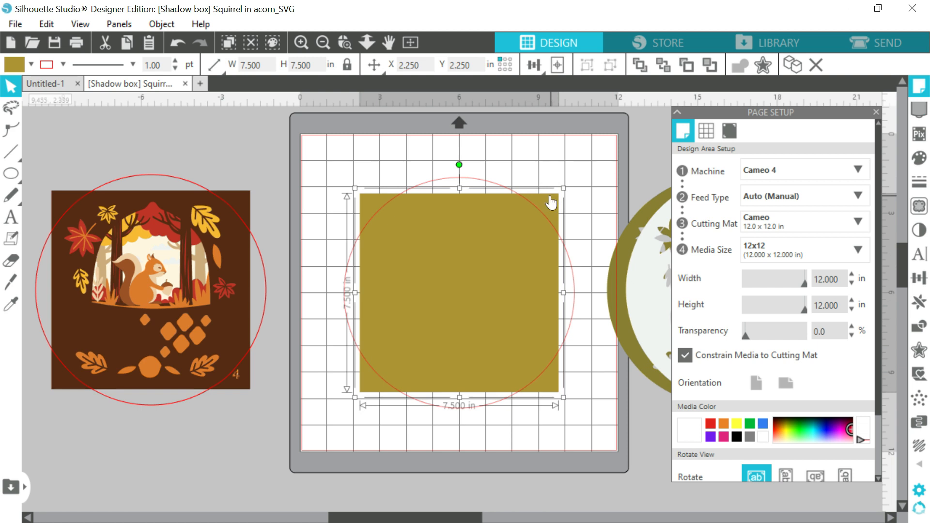
{"action": "key", "text": "Delete"}
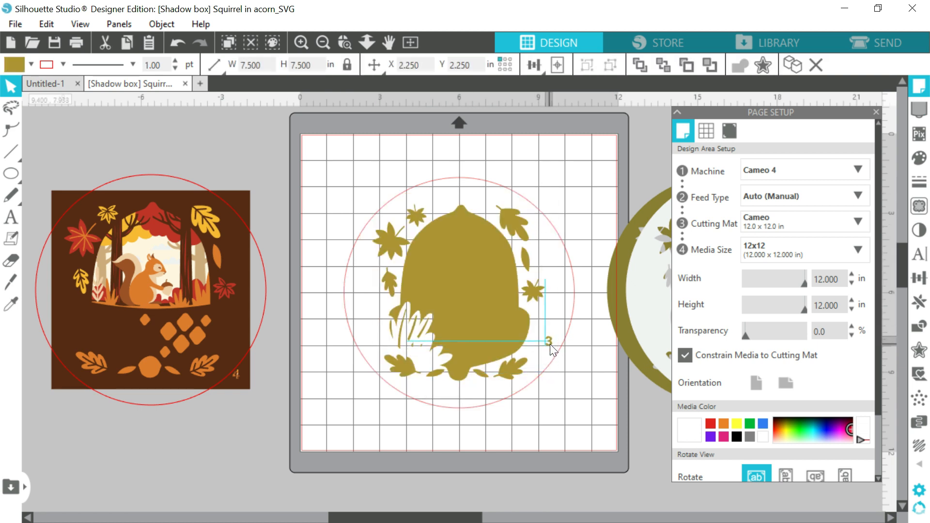
- Fill the circle of layer 3 with the lighter olive color of its shapes using the eyedropper
{"action": "left_click", "coordinate": [326, 173]}
{"action": "left_click", "coordinate": [432, 179]}
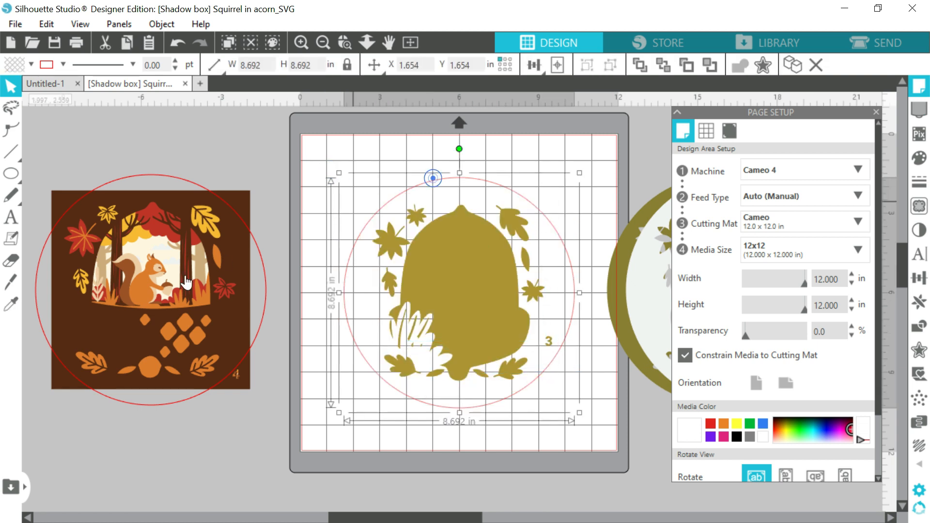
{"action": "left_click", "coordinate": [11, 304]}
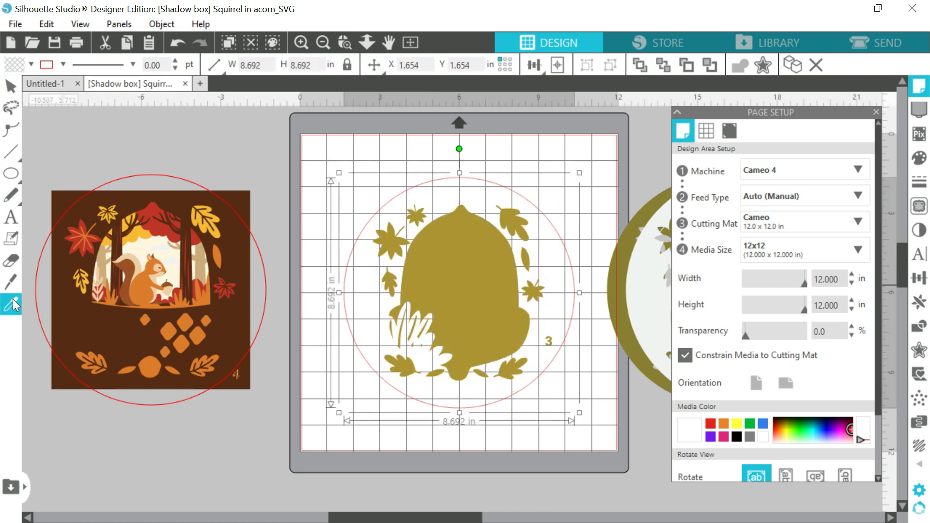
{"action": "left_click", "coordinate": [474, 252]}
- Make a compound path from the lighter olive circle and its cut-out shapes, and move it off the mat onto the finished layers
{"action": "left_click_drag", "start_coordinate": [314, 156], "coordinate": [571, 421]}
{"action": "right_click", "coordinate": [482, 321]}
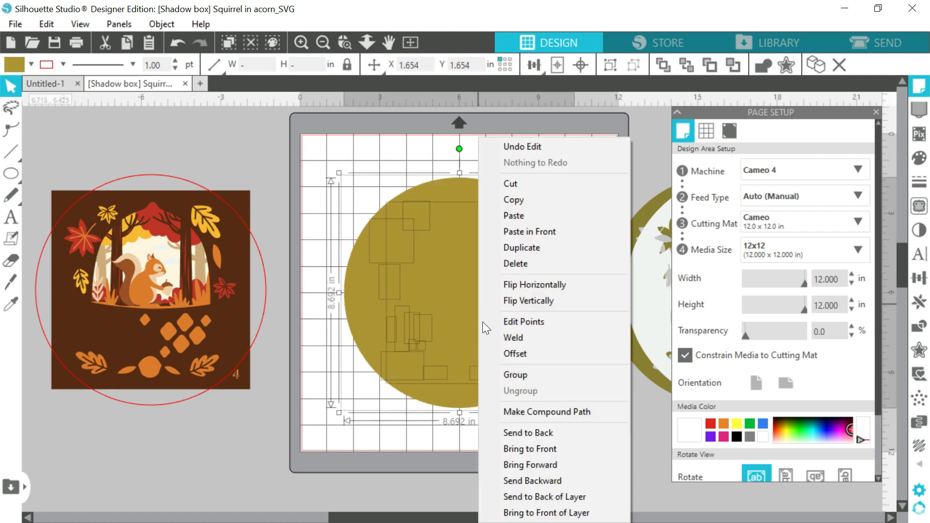
{"action": "left_click", "coordinate": [517, 410]}
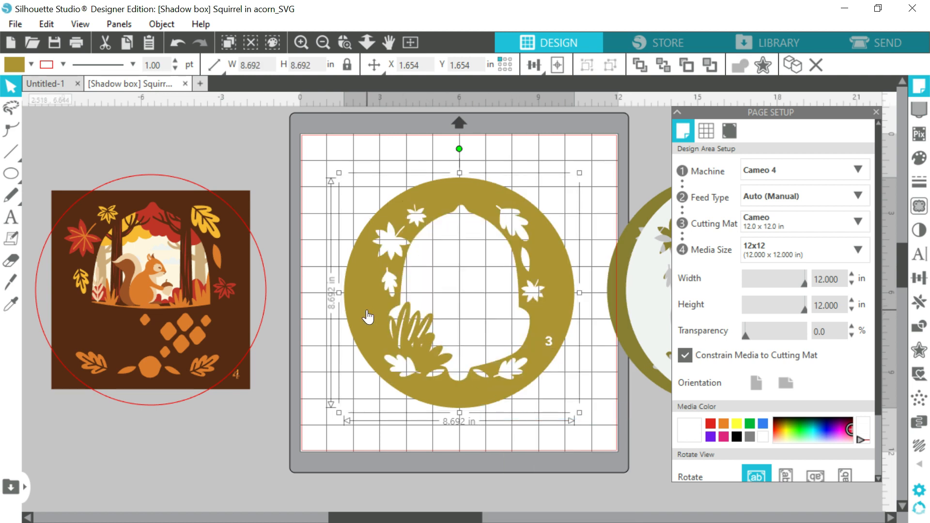
{"action": "left_click_drag", "start_coordinate": [367, 319], "coordinate": [630, 312]}
- Center the dark brown layer 4 and one circle on the page, and remove the layer's outer square by releasing its compound path
{"action": "left_click", "coordinate": [247, 208]}
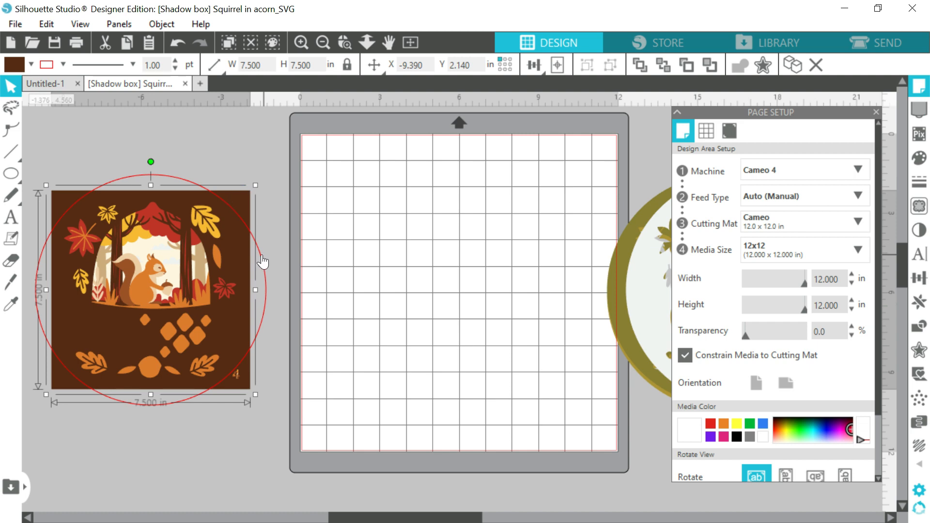
{"action": "left_click", "coordinate": [554, 65]}
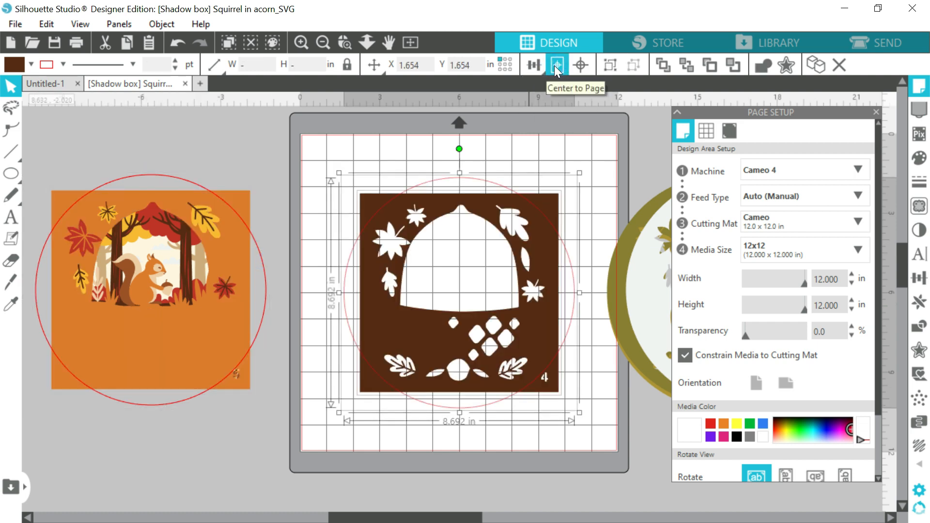
{"action": "right_click", "coordinate": [530, 205]}
{"action": "left_click", "coordinate": [584, 410]}
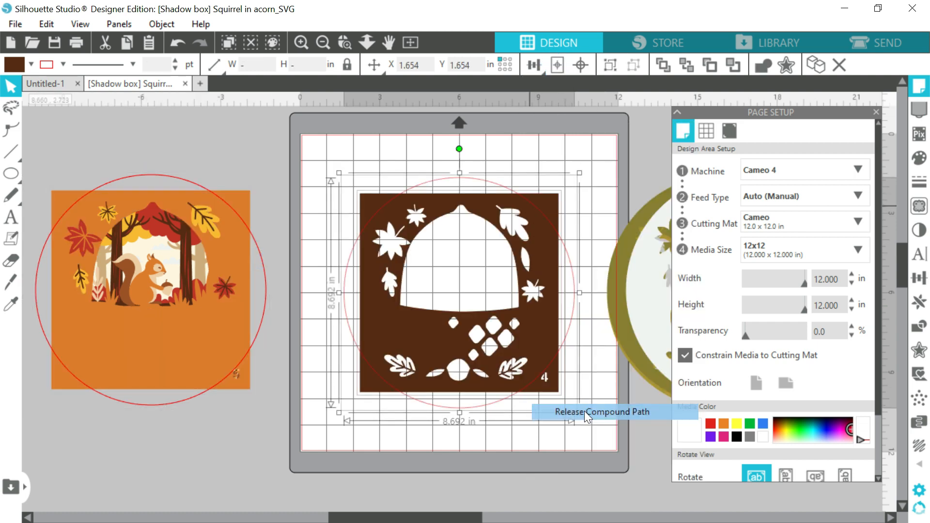
{"action": "left_click", "coordinate": [583, 199]}
{"action": "left_click", "coordinate": [557, 201]}
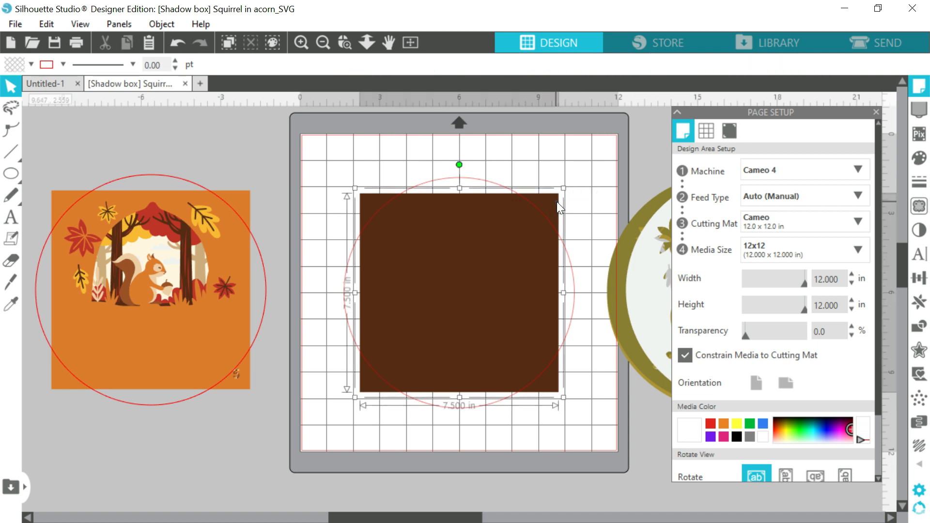
{"action": "key", "text": "Delete"}
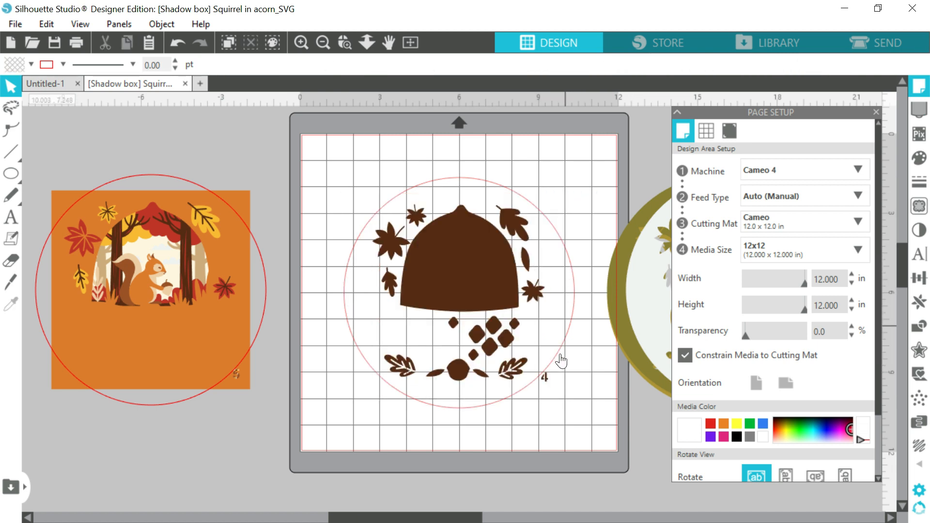
{"action": "left_click", "coordinate": [545, 387]}
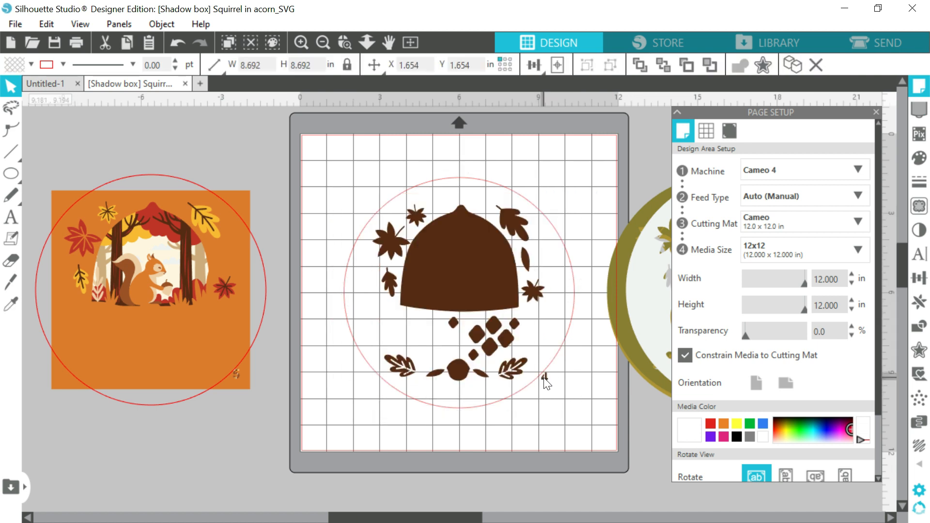
{"action": "left_click", "coordinate": [544, 378]}
{"action": "left_click", "coordinate": [572, 376]}
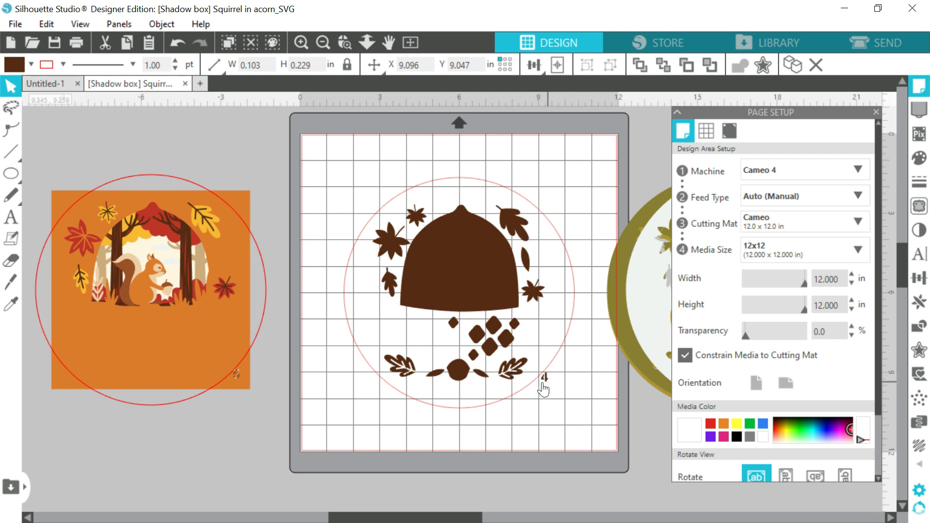
{"action": "left_click_drag", "start_coordinate": [544, 387], "coordinate": [549, 381]}
{"action": "key", "text": "ctrl+z"}
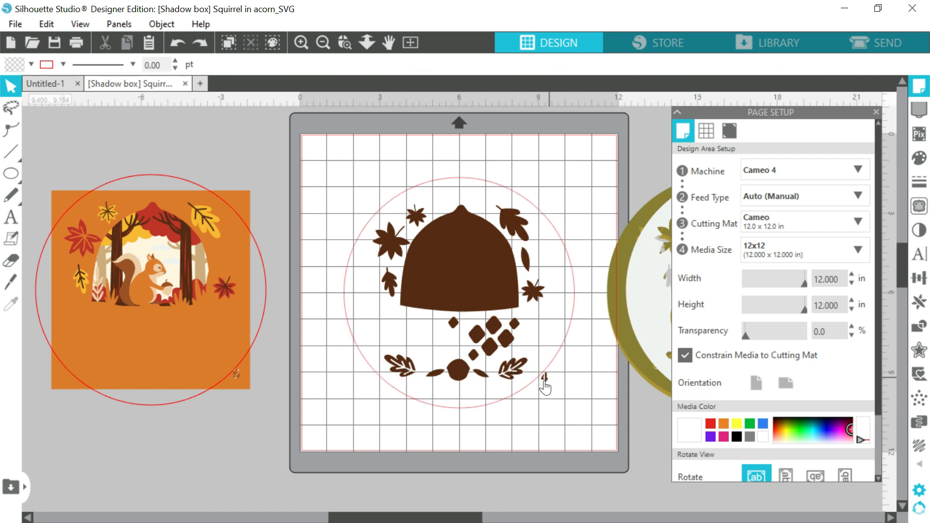
- Select both parts of the number 4 together and move them up so the number sits inside the circle's edge
{"action": "left_click", "coordinate": [544, 379]}
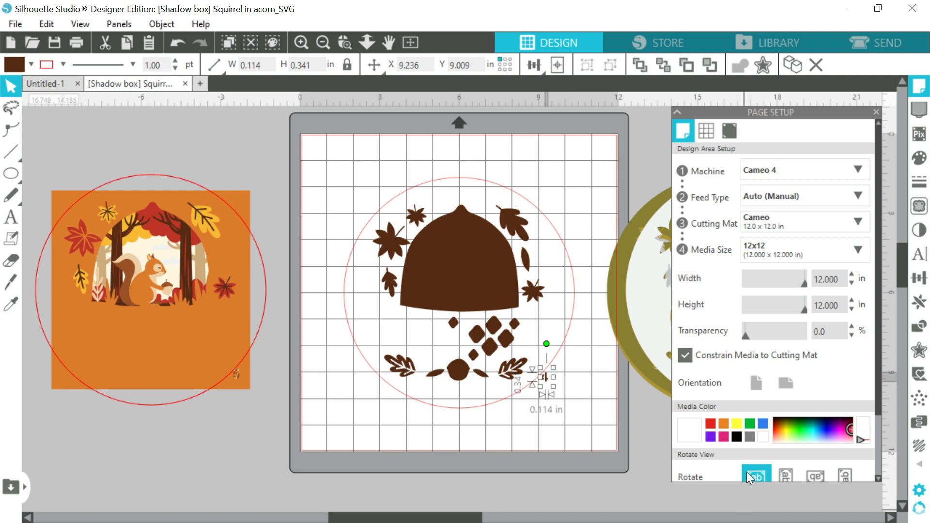
{"action": "scroll", "coordinate": [569, 441], "scroll_direction": "up", "scroll_amount": 1}
{"action": "scroll", "coordinate": [541, 390], "scroll_direction": "up", "scroll_amount": 3}
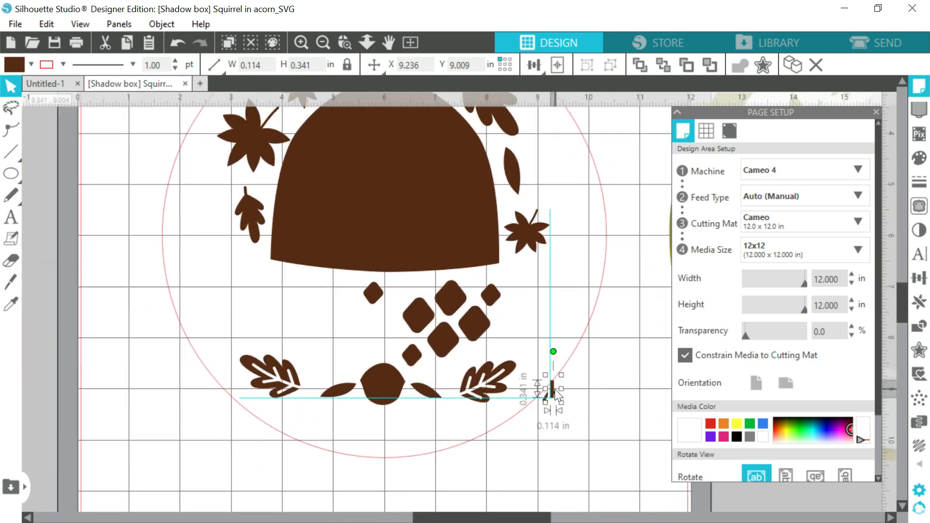
{"action": "scroll", "coordinate": [554, 404], "scroll_direction": "down", "scroll_amount": 3}
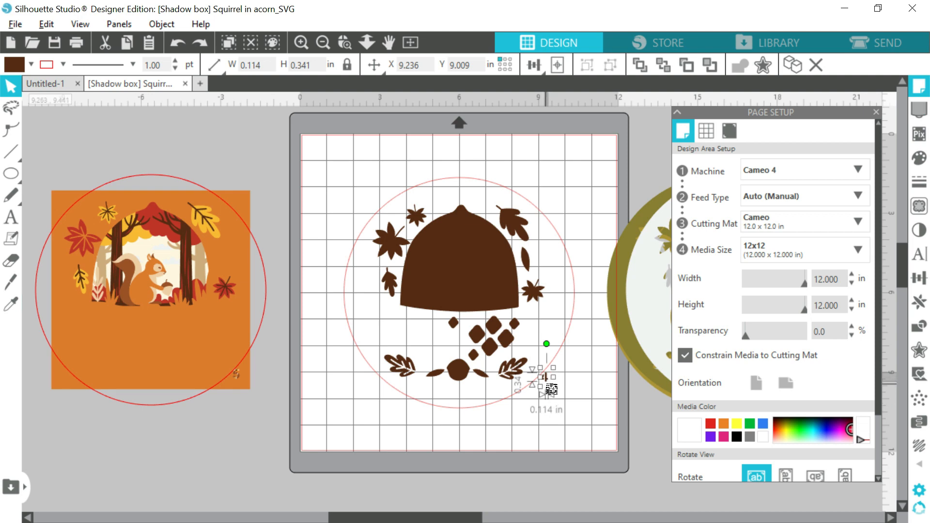
{"action": "scroll", "coordinate": [552, 389], "scroll_direction": "up", "scroll_amount": 3}
{"action": "left_click", "coordinate": [541, 382]}
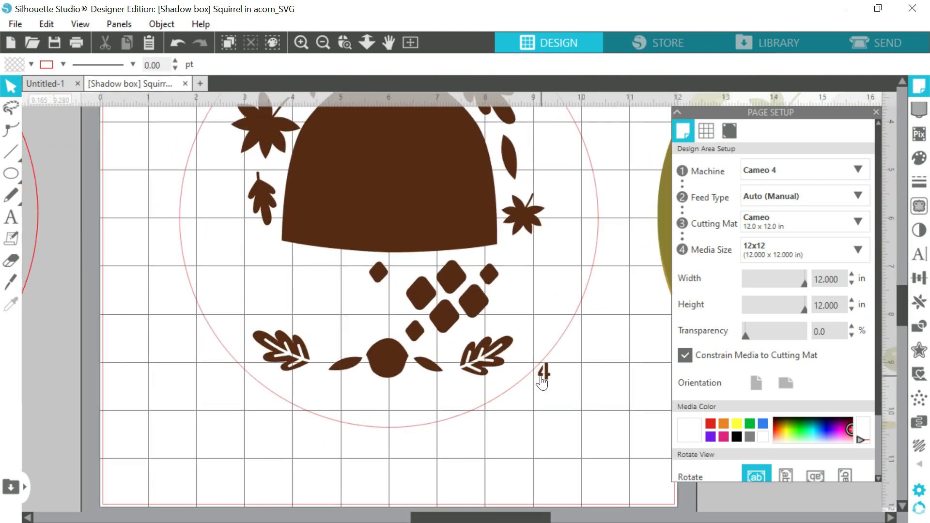
{"action": "left_click", "coordinate": [542, 381]}
{"action": "left_click", "coordinate": [546, 372], "text": "shift"}
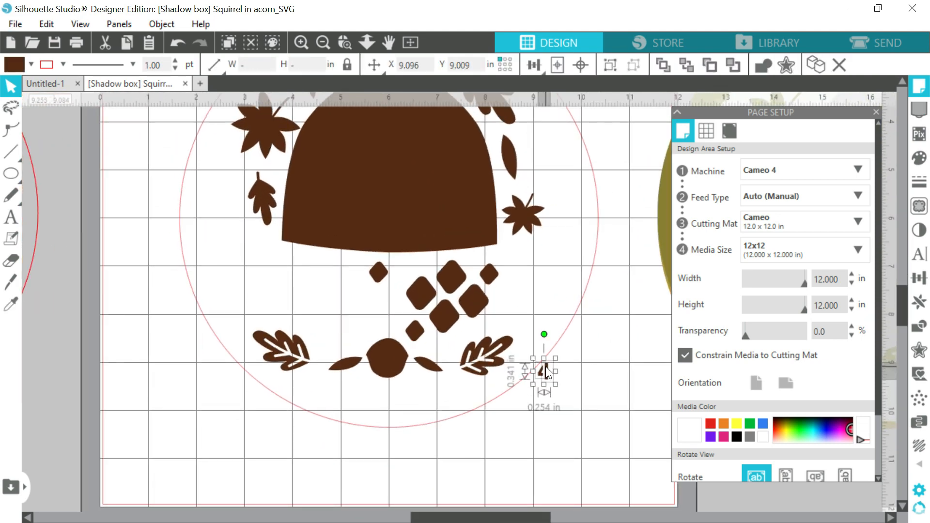
{"action": "left_click_drag", "start_coordinate": [545, 378], "coordinate": [554, 309]}
{"action": "scroll", "coordinate": [596, 317], "scroll_direction": "down", "scroll_amount": 4}
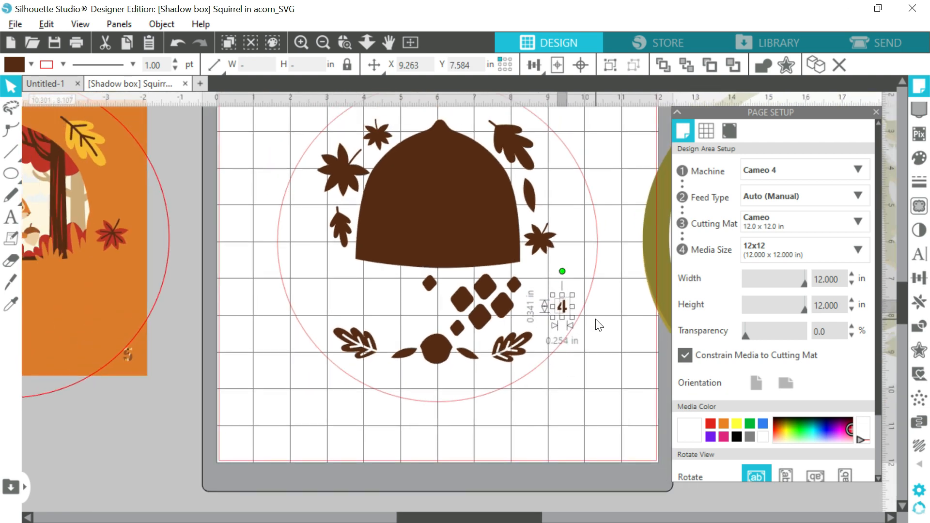
{"action": "scroll", "coordinate": [599, 325], "scroll_direction": "down", "scroll_amount": 1}
{"action": "left_click", "coordinate": [606, 330]}
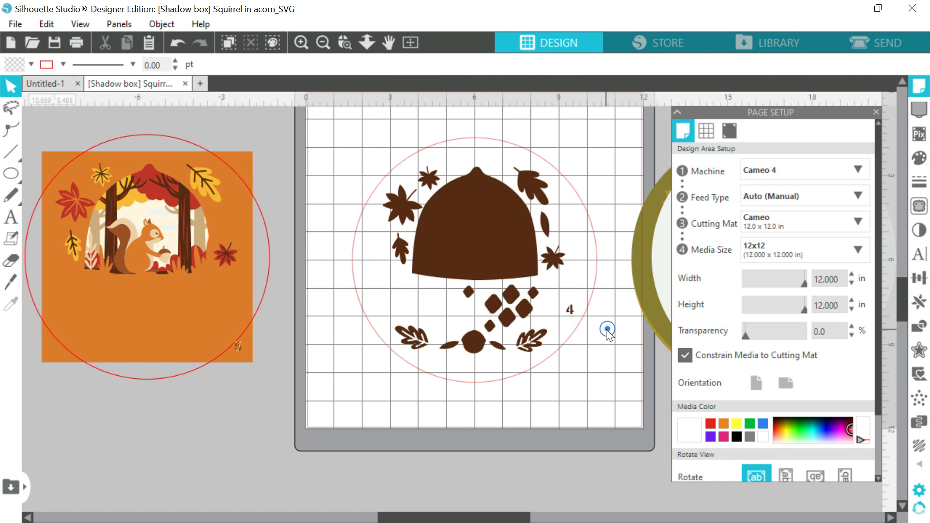
- Fill the circle of layer 4 with the dark brown color of its shapes using the eyedropper
{"action": "scroll", "coordinate": [606, 329], "scroll_direction": "up", "scroll_amount": 1}
{"action": "left_click", "coordinate": [596, 330]}
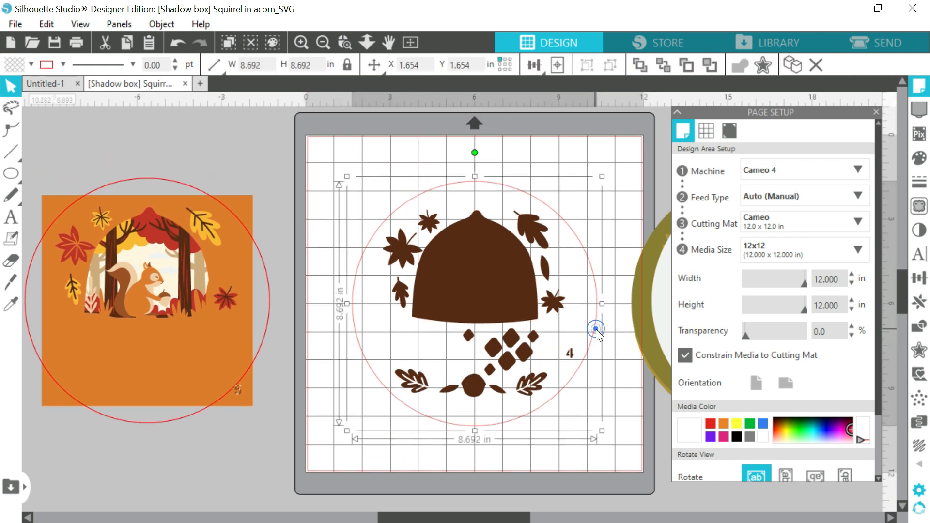
{"action": "left_click", "coordinate": [11, 304]}
{"action": "left_click", "coordinate": [473, 278]}
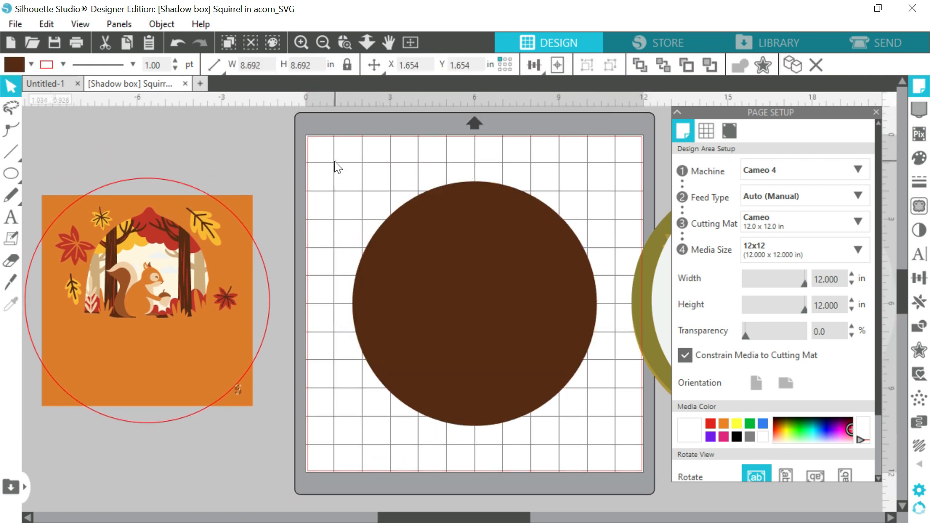
- Make a compound path from the dark brown circle and its cut-out shapes, and move it off the mat onto the finished layers
{"action": "left_click_drag", "start_coordinate": [326, 158], "coordinate": [599, 458]}
{"action": "right_click", "coordinate": [506, 322]}
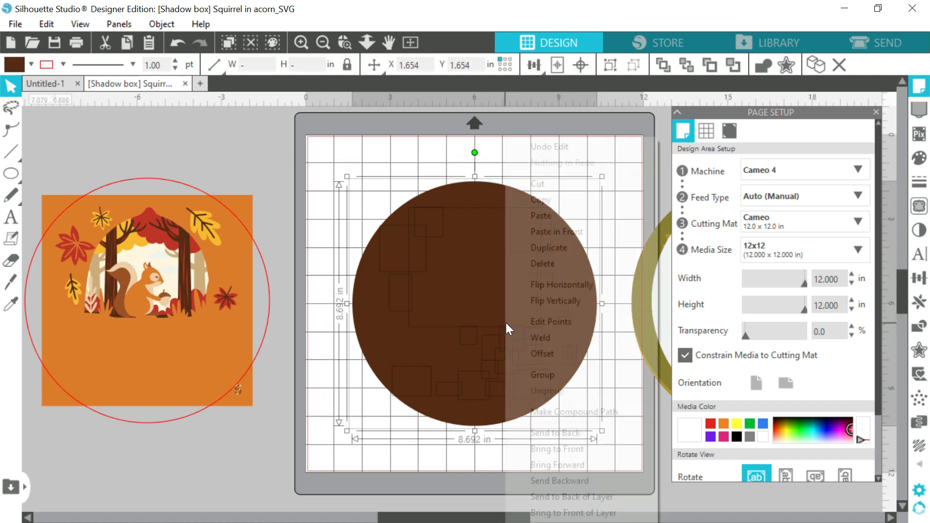
{"action": "left_click", "coordinate": [557, 408]}
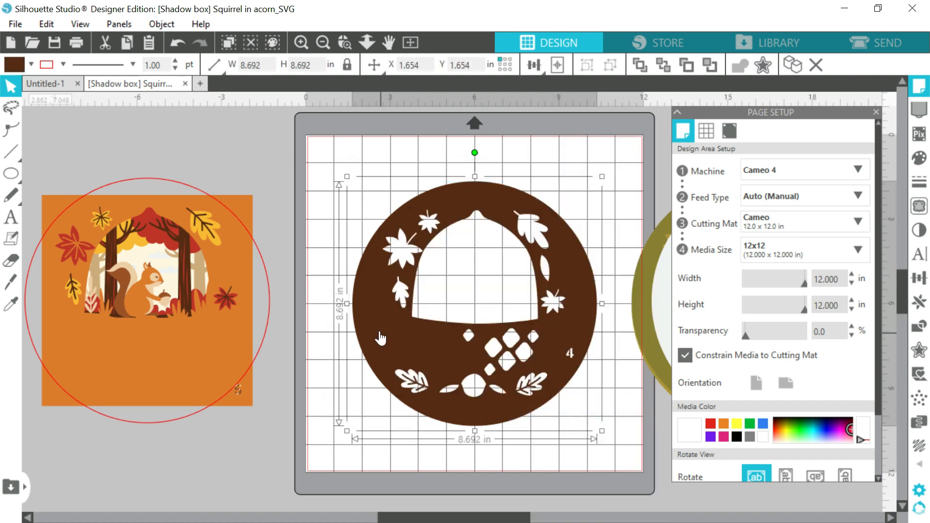
{"action": "left_click_drag", "start_coordinate": [377, 329], "coordinate": [644, 335]}
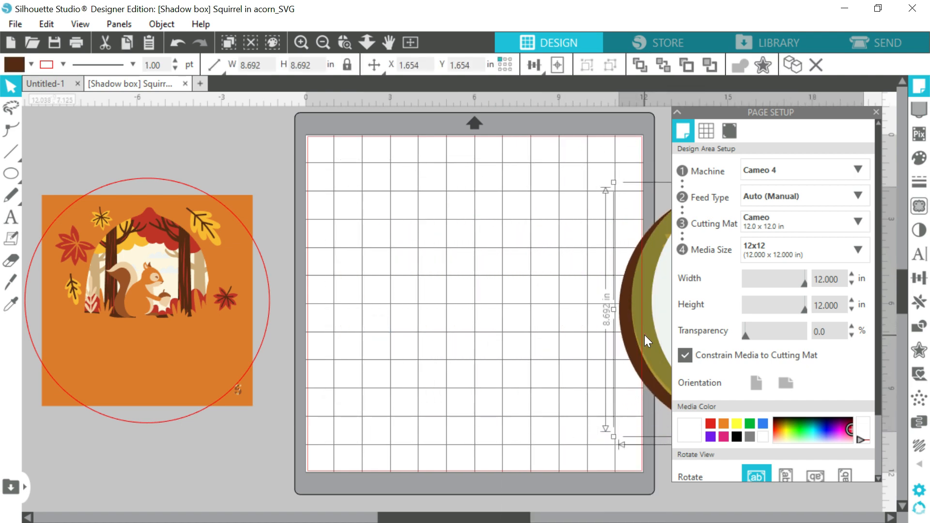
- Center the orange layer 5 and one circle on the page, and remove the layer's outer square by releasing its compound path
{"action": "left_click", "coordinate": [270, 321]}
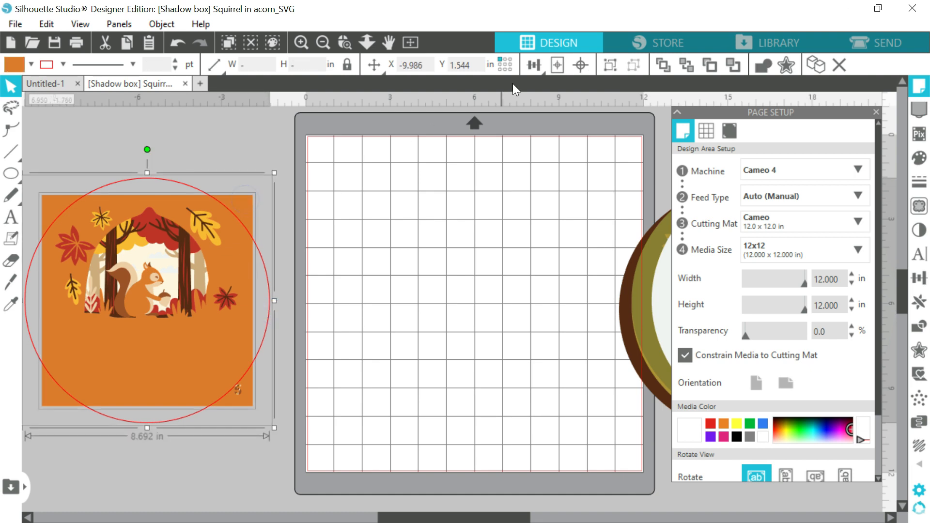
{"action": "left_click", "coordinate": [563, 63]}
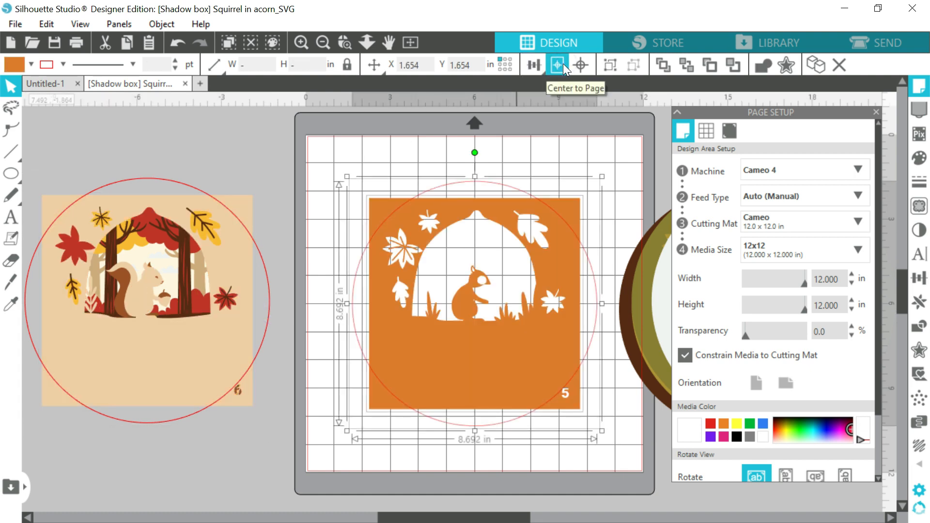
{"action": "right_click", "coordinate": [536, 327]}
{"action": "left_click", "coordinate": [567, 407]}
{"action": "left_click", "coordinate": [606, 181]}
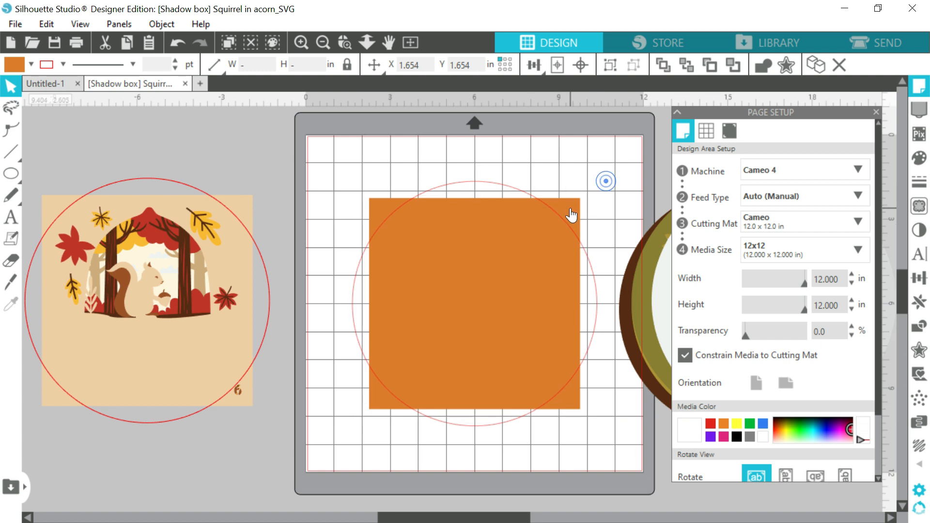
{"action": "left_click", "coordinate": [570, 209]}
{"action": "key", "text": "Delete"}
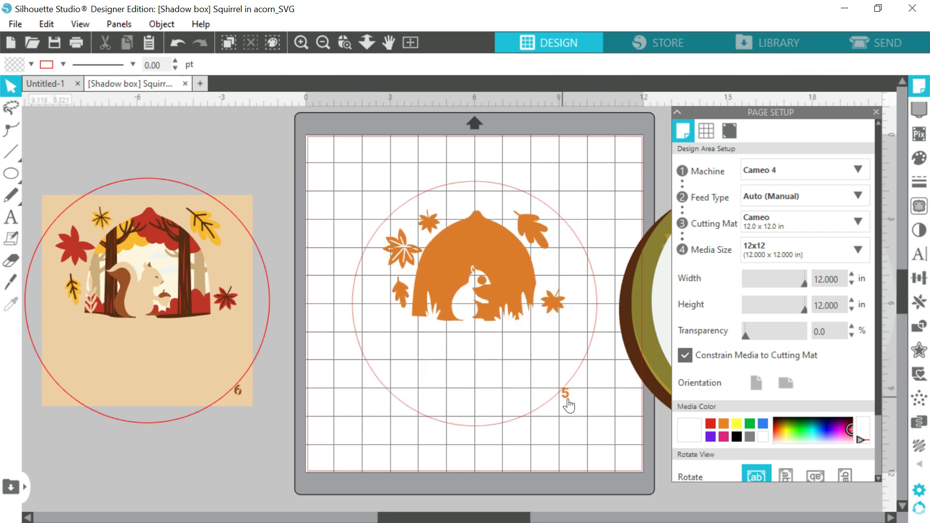
- Move the number 5 up inside the circle, and fill the circle with the orange of its shapes using the eyedropper
{"action": "left_click_drag", "start_coordinate": [566, 403], "coordinate": [576, 362]}
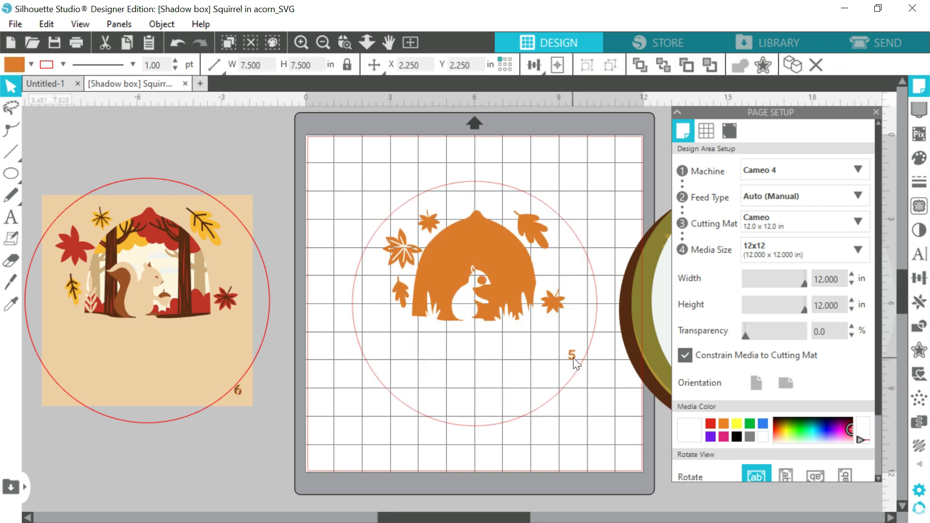
{"action": "left_click_drag", "start_coordinate": [343, 166], "coordinate": [584, 455]}
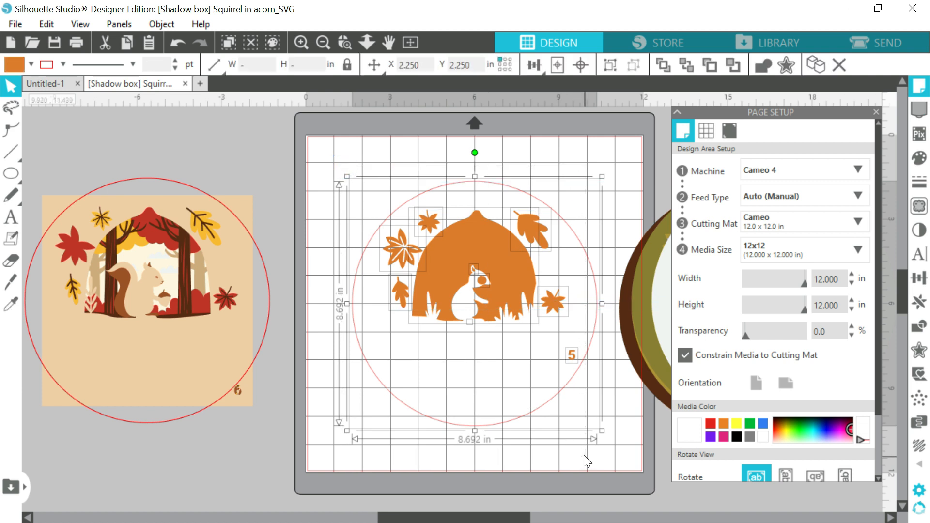
{"action": "key", "text": "ctrl+g"}
{"action": "left_click", "coordinate": [10, 304]}
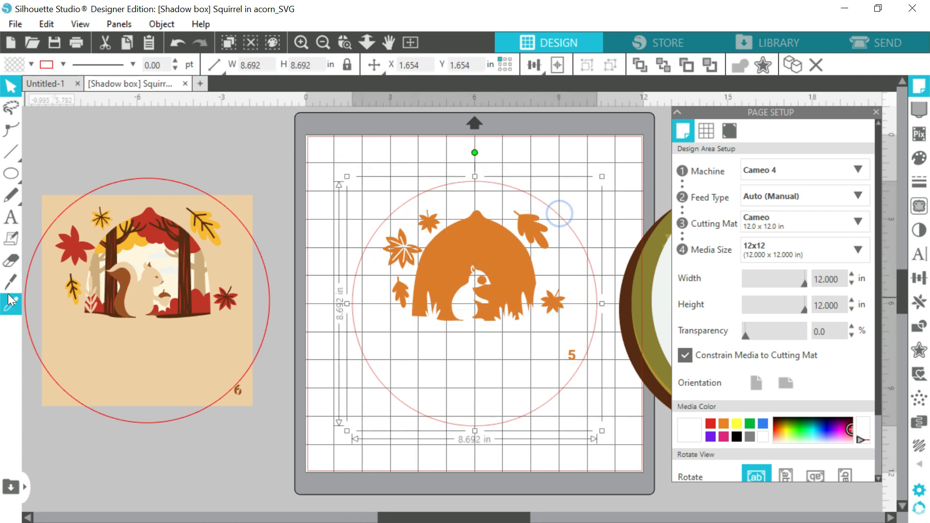
{"action": "left_click", "coordinate": [479, 246]}
- Make a compound path from the orange circle and its cut-out shapes, and move it off the mat onto the finished layers
{"action": "left_click_drag", "start_coordinate": [327, 166], "coordinate": [606, 458]}
{"action": "right_click", "coordinate": [512, 342]}
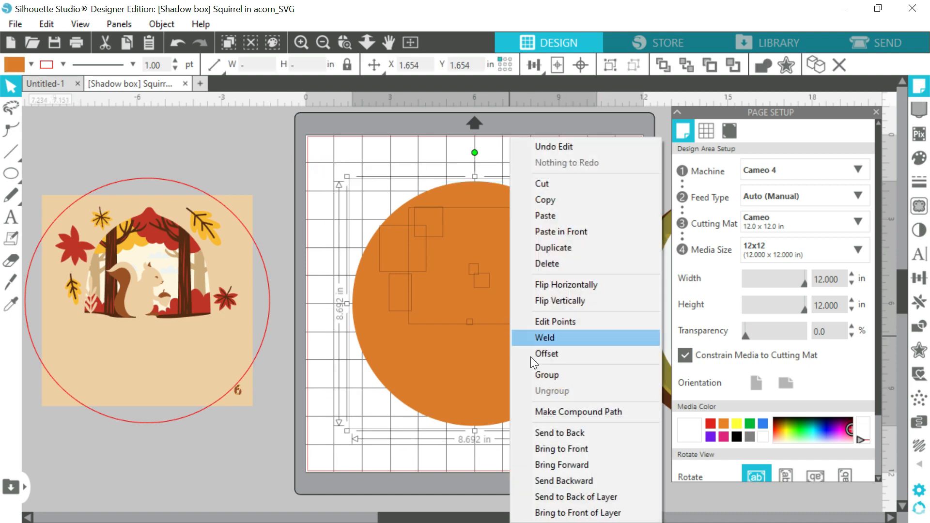
{"action": "left_click", "coordinate": [558, 410]}
{"action": "left_click_drag", "start_coordinate": [398, 344], "coordinate": [648, 343]}
- Center the beige layer 6 and one circle on the page, and remove the layer's outer square by releasing its compound path
{"action": "left_click", "coordinate": [201, 336]}
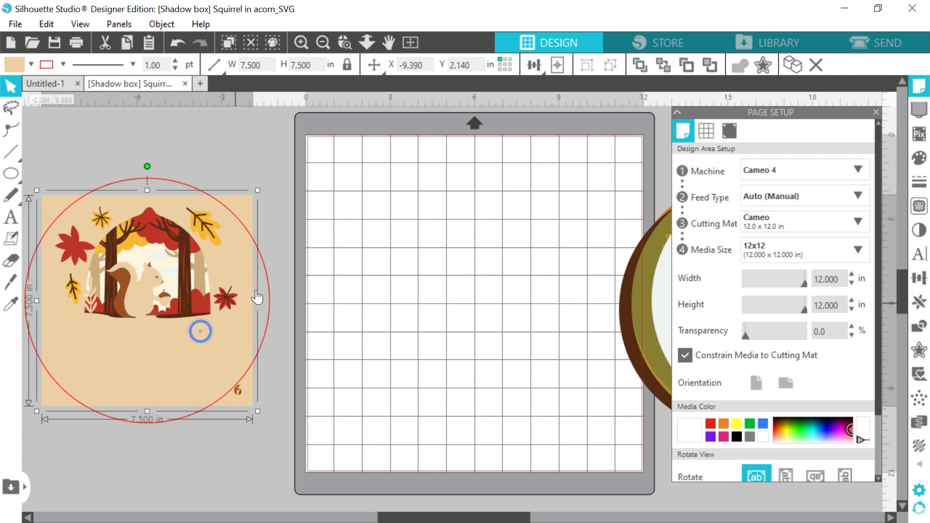
{"action": "left_click", "coordinate": [268, 293], "text": "shift"}
{"action": "left_click", "coordinate": [557, 65]}
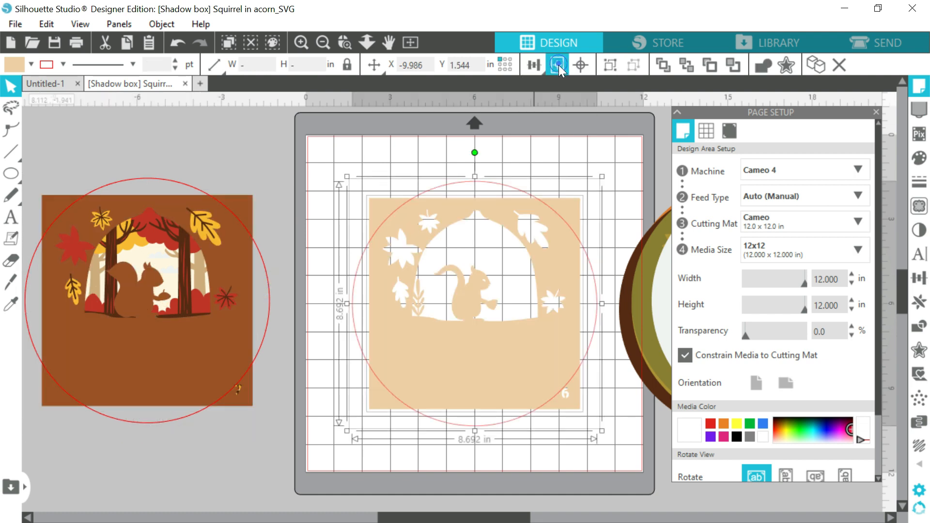
{"action": "right_click", "coordinate": [548, 342]}
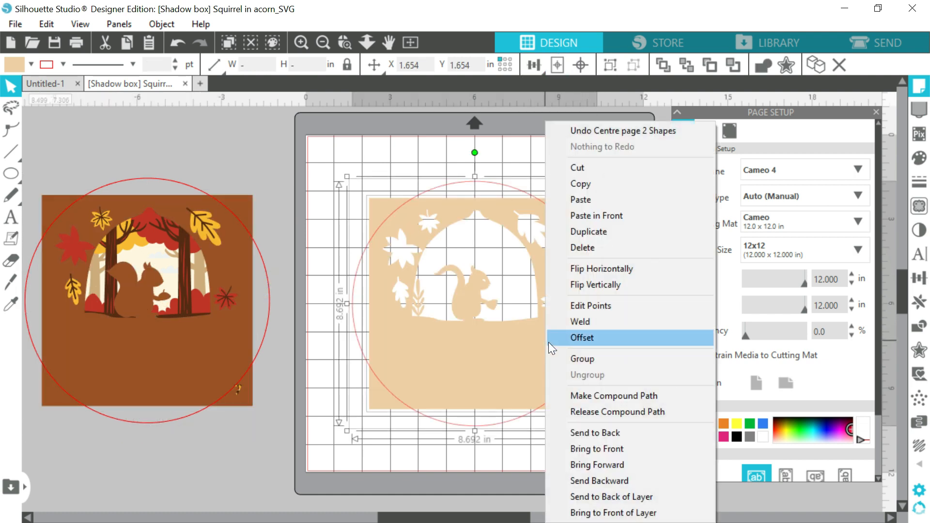
{"action": "left_click", "coordinate": [585, 411]}
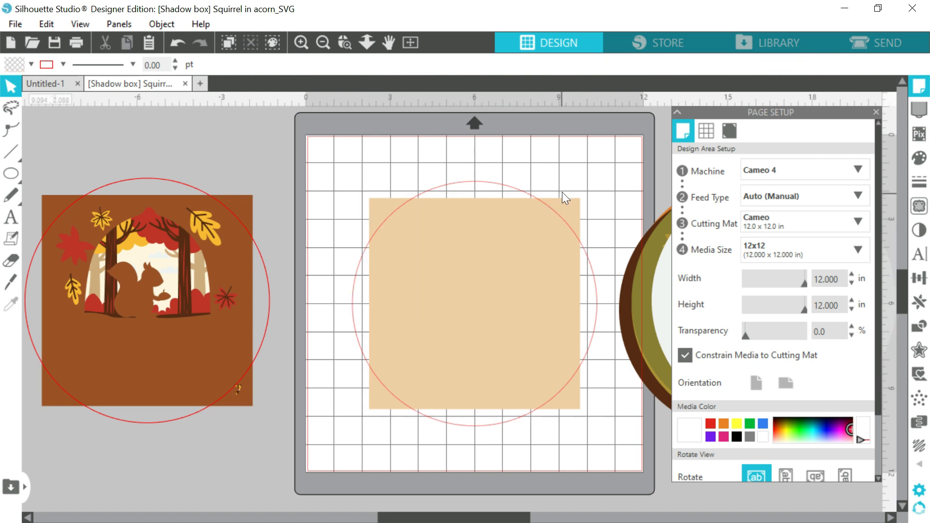
{"action": "left_click", "coordinate": [570, 204]}
{"action": "key", "text": "Delete"}
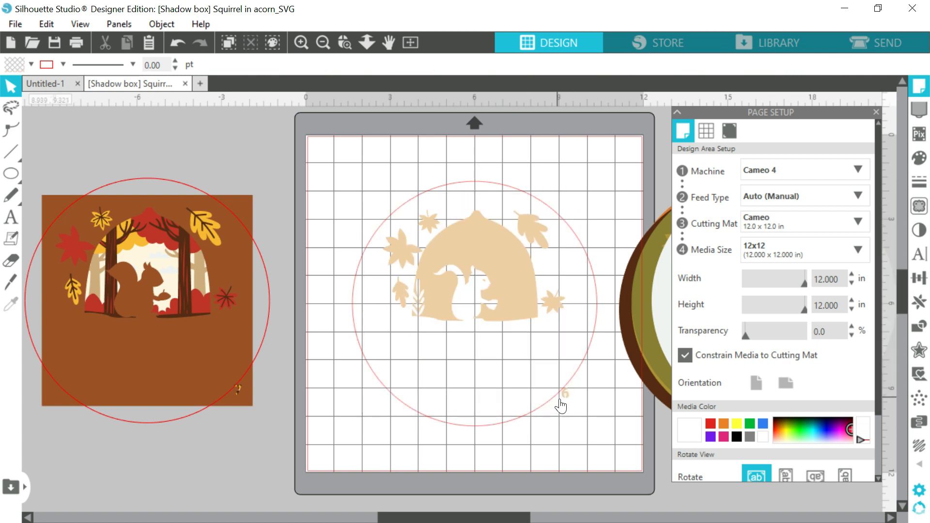
- Move the number 6 up inside the circle, and fill the circle with the beige of its shapes using the eyedropper
{"action": "left_click", "coordinate": [564, 393]}
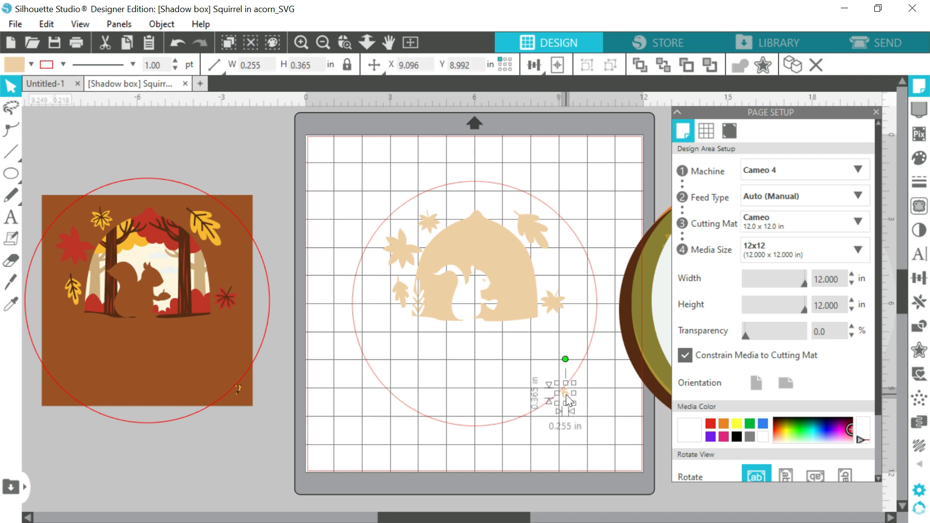
{"action": "left_click", "coordinate": [562, 394]}
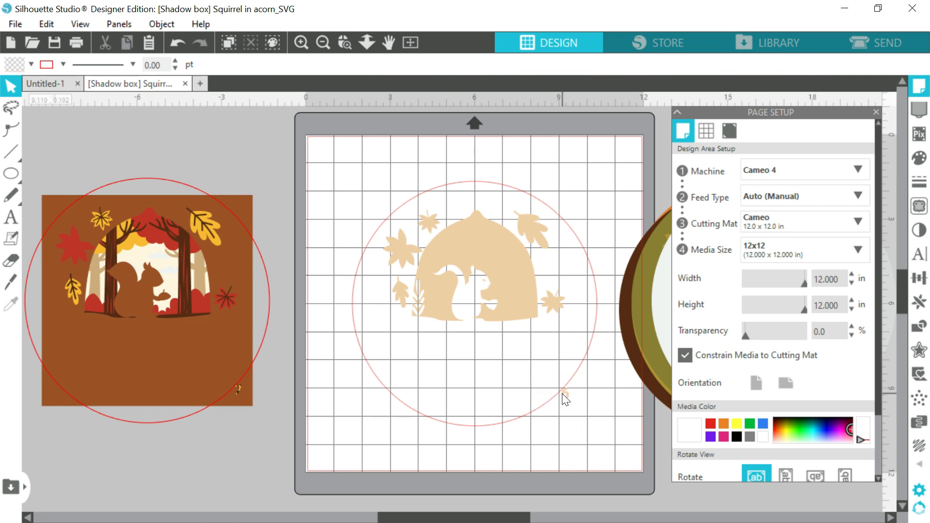
{"action": "left_click", "coordinate": [562, 394]}
{"action": "left_click", "coordinate": [564, 396]}
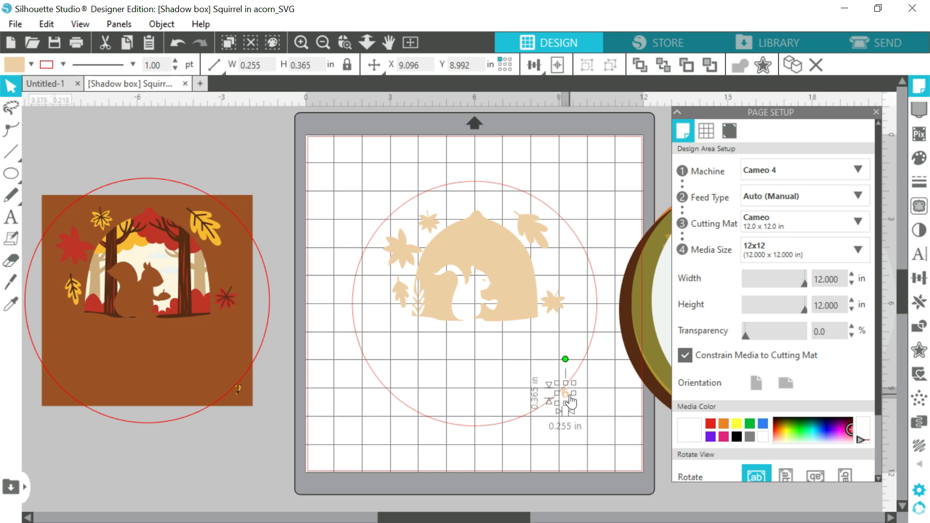
{"action": "left_click_drag", "start_coordinate": [569, 401], "coordinate": [571, 352]}
{"action": "left_click", "coordinate": [573, 190]}
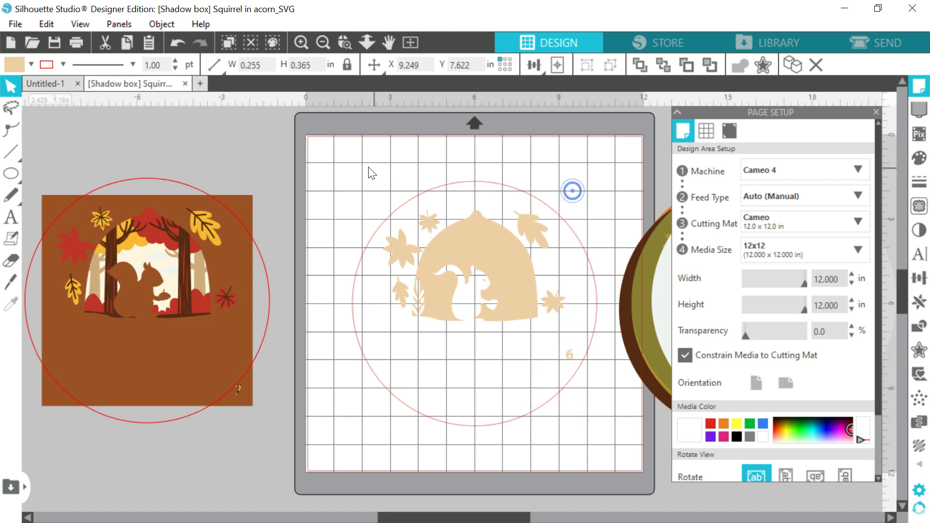
{"action": "left_click", "coordinate": [521, 192]}
{"action": "left_click", "coordinate": [11, 304]}
{"action": "left_click", "coordinate": [448, 249]}
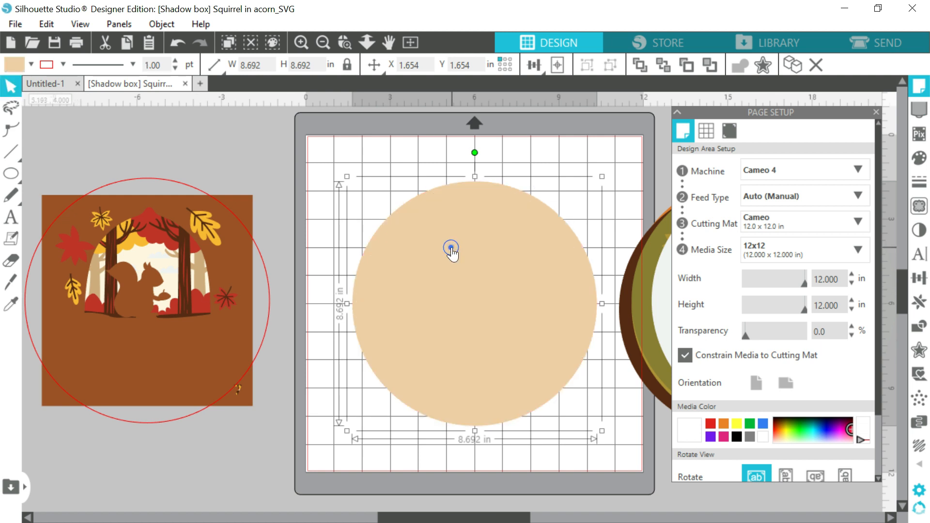
- Make a compound path from the beige circle and its cut-out shapes, and move it off the mat onto the finished layers
{"action": "left_click", "coordinate": [317, 155]}
{"action": "left_click", "coordinate": [443, 320]}
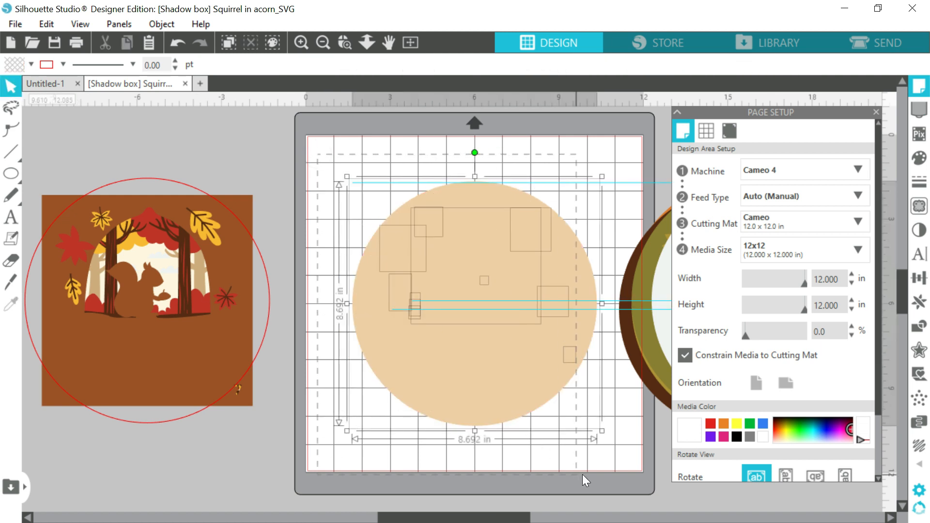
{"action": "right_click", "coordinate": [521, 345]}
{"action": "left_click", "coordinate": [558, 411]}
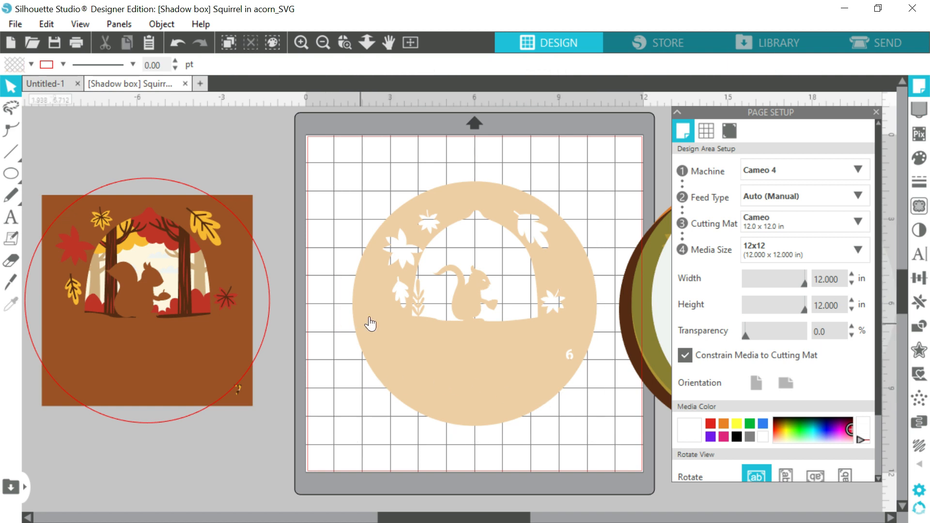
{"action": "left_click_drag", "start_coordinate": [370, 322], "coordinate": [648, 315]}
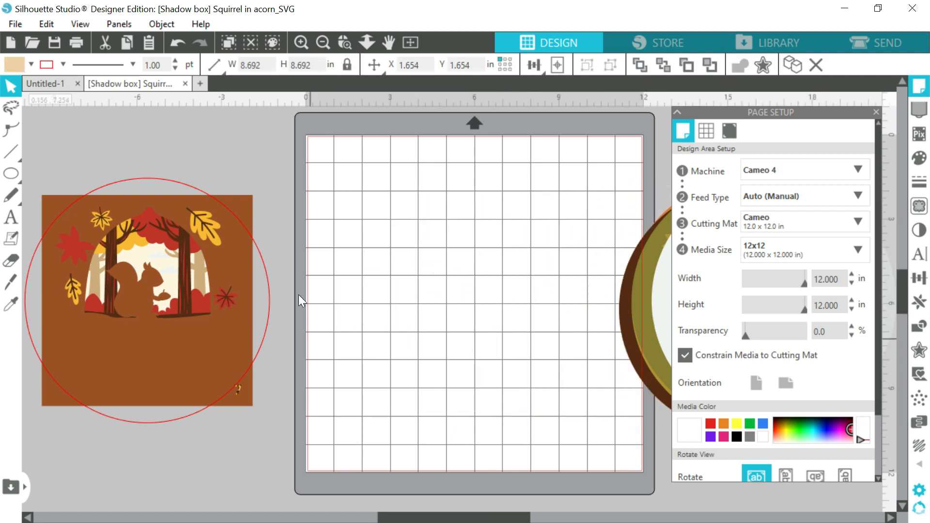
- Center the brown layer 7 and one circle on the page, and remove the layer's outer square by releasing its compound path
{"action": "left_click", "coordinate": [241, 213]}
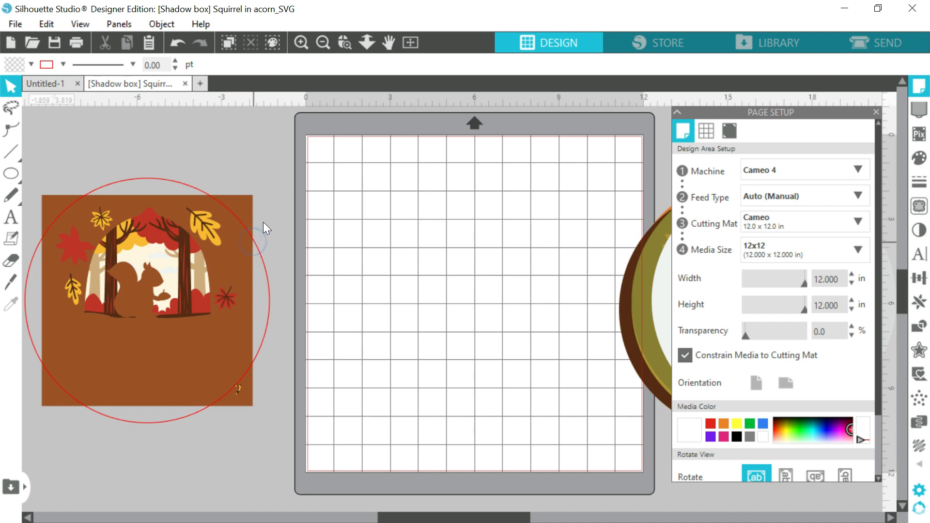
{"action": "left_click", "coordinate": [269, 276]}
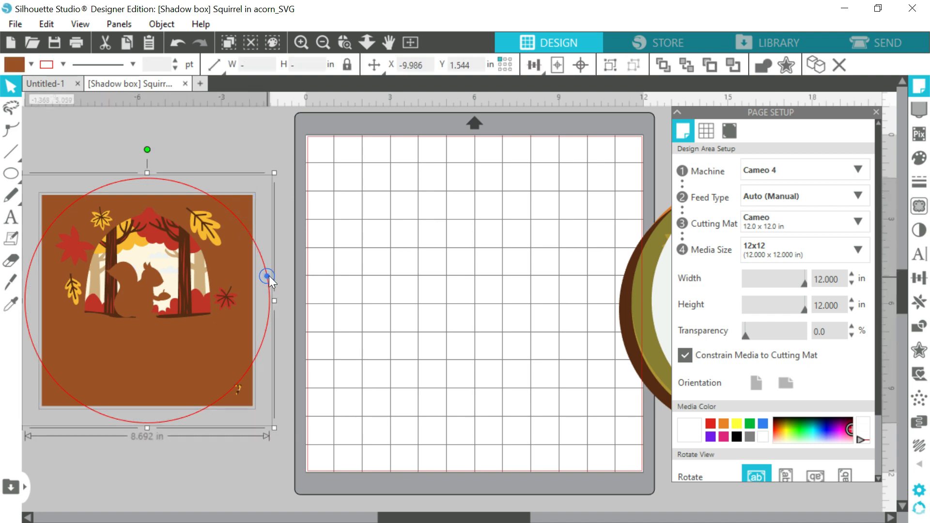
{"action": "left_click", "coordinate": [551, 68]}
{"action": "right_click", "coordinate": [543, 231]}
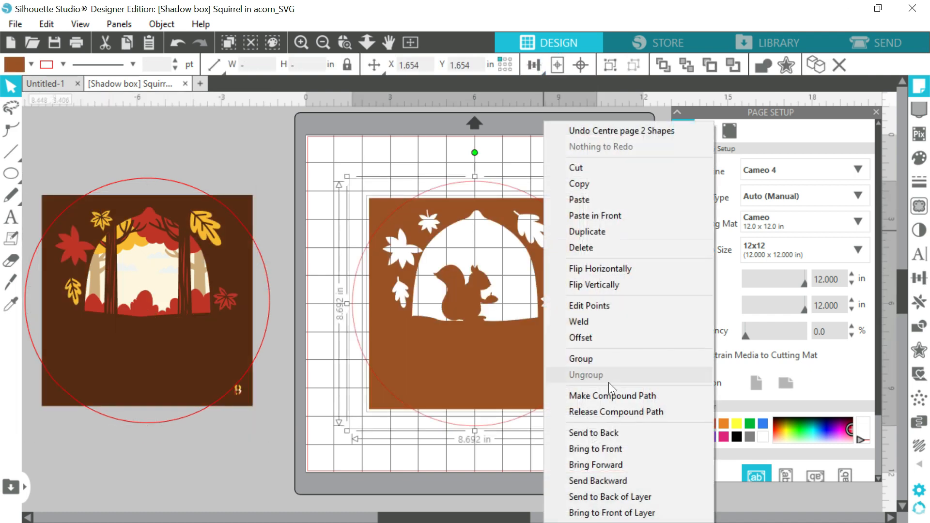
{"action": "left_click", "coordinate": [614, 411]}
{"action": "left_click", "coordinate": [590, 202]}
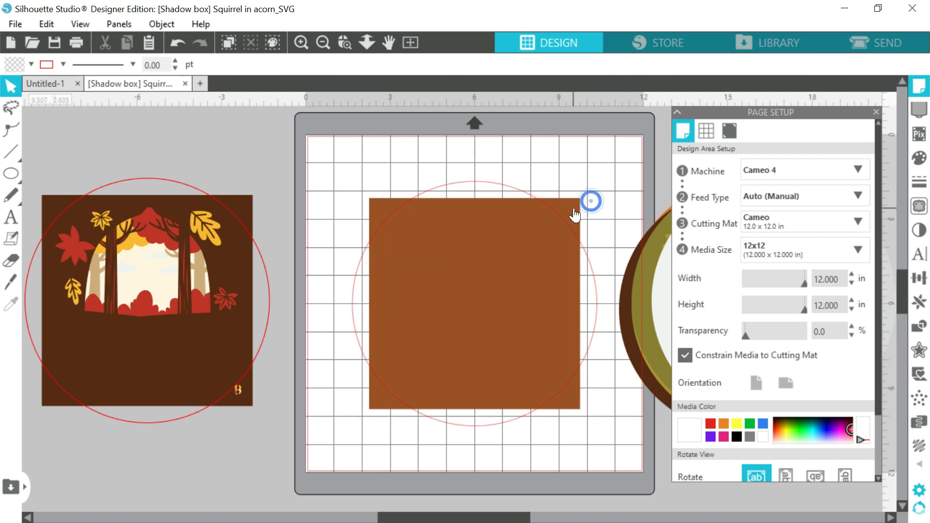
{"action": "left_click", "coordinate": [573, 208]}
{"action": "key", "text": "Delete"}
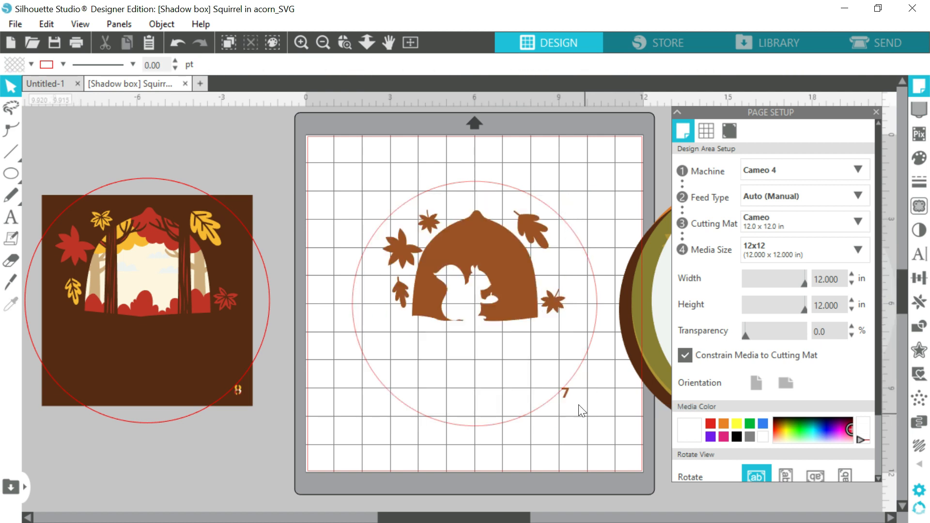
- Move the number 7 up inside the circle, and fill the circle with the brown of its shapes using the eyedropper
{"action": "left_click_drag", "start_coordinate": [568, 403], "coordinate": [578, 367]}
{"action": "key", "text": "ctrl+a"}
{"action": "left_click", "coordinate": [575, 233]}
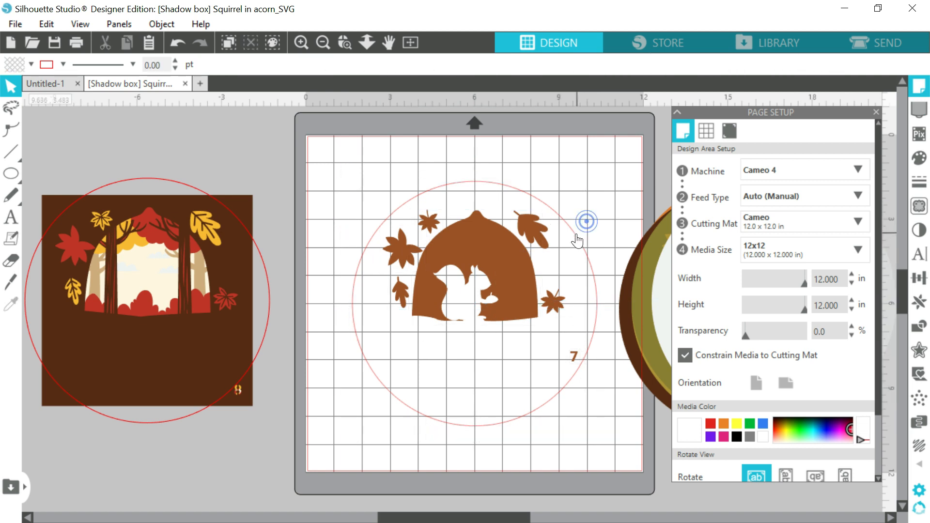
{"action": "left_click", "coordinate": [10, 304]}
{"action": "left_click", "coordinate": [451, 250]}
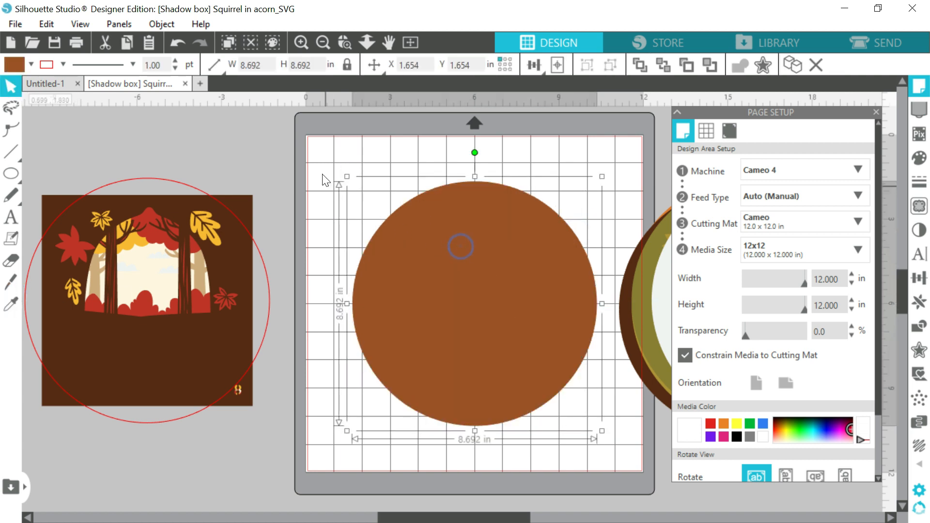
- Make a compound path from the brown circle and its cut-out shapes, and move it off the mat onto the finished layers
{"action": "left_click", "coordinate": [320, 170]}
{"action": "left_click_drag", "start_coordinate": [321, 165], "coordinate": [609, 449]}
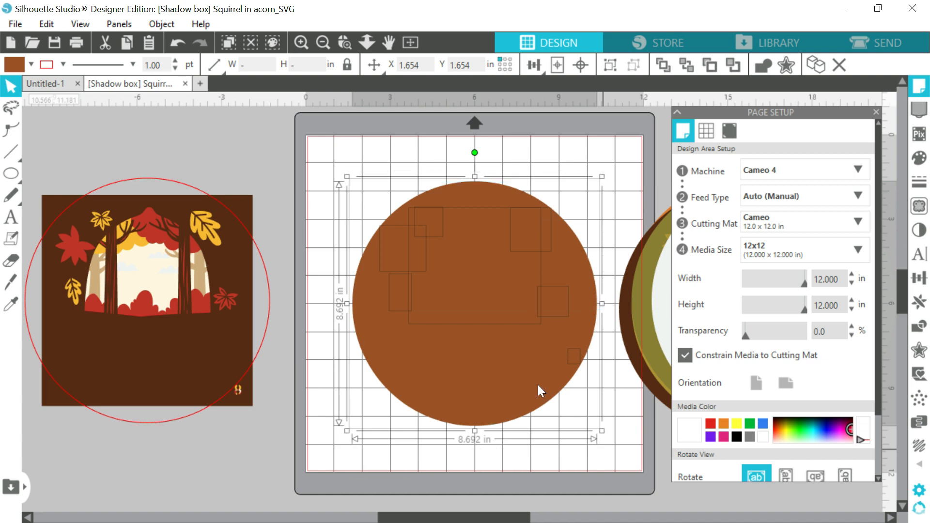
{"action": "right_click", "coordinate": [489, 353]}
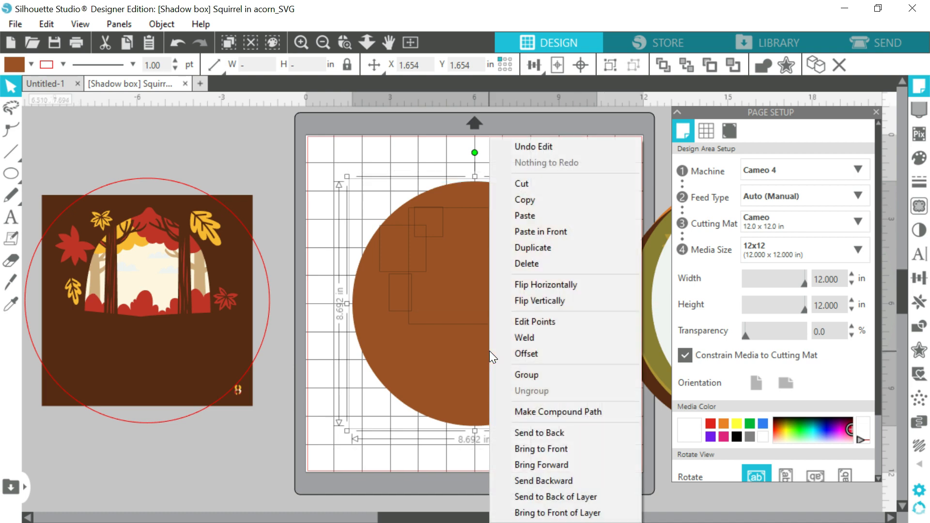
{"action": "left_click", "coordinate": [543, 412]}
{"action": "left_click_drag", "start_coordinate": [380, 344], "coordinate": [660, 350]}
- Center the dark brown layer 8 and one circle on the page, and remove the layer's outer square by releasing its compound path
{"action": "left_click", "coordinate": [144, 355]}
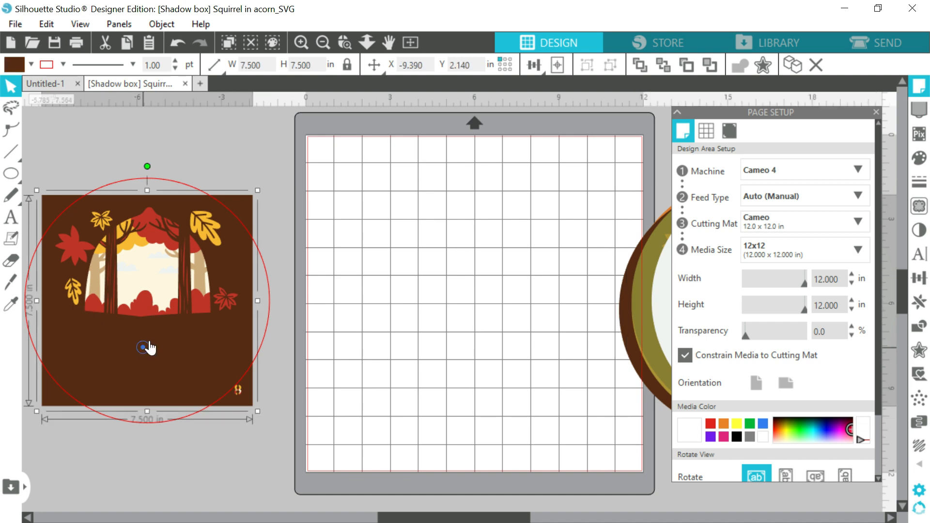
{"action": "left_click", "coordinate": [273, 294], "text": "shift"}
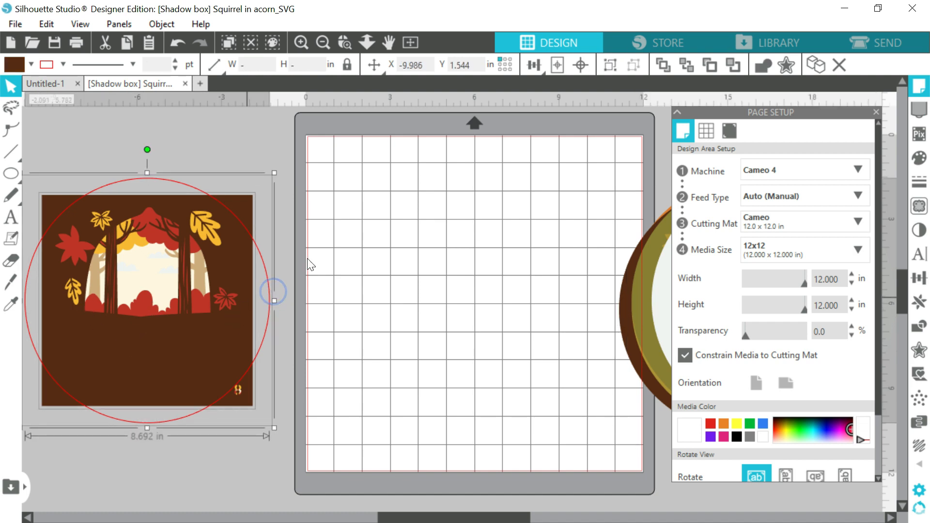
{"action": "left_click", "coordinate": [562, 64]}
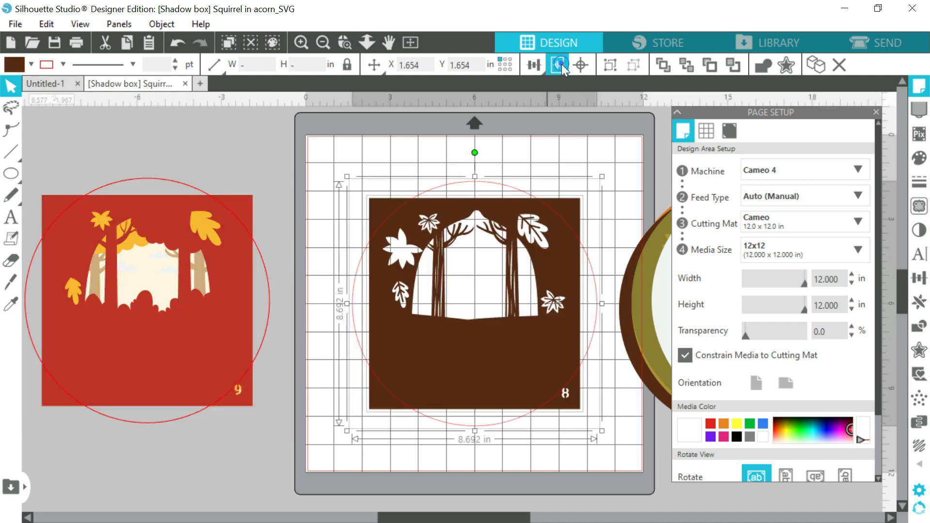
{"action": "right_click", "coordinate": [507, 363]}
{"action": "left_click", "coordinate": [556, 410]}
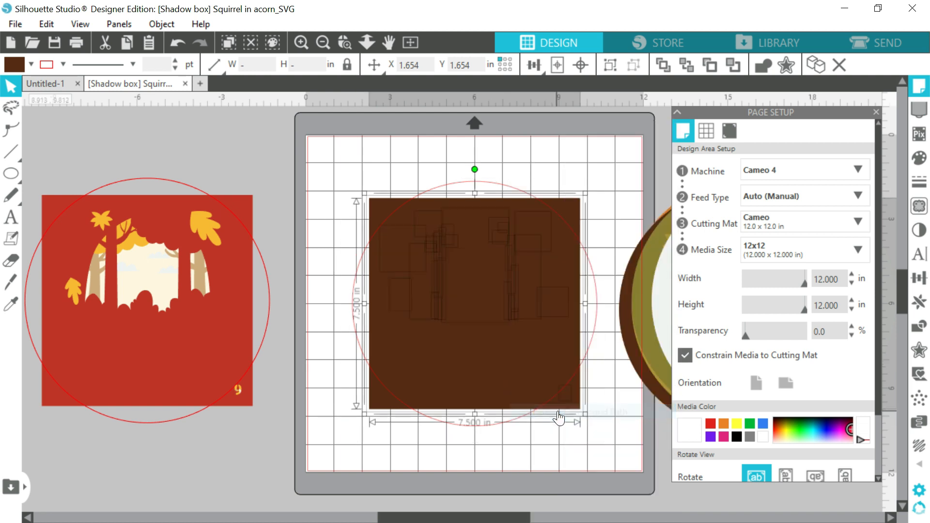
{"action": "left_click", "coordinate": [570, 204]}
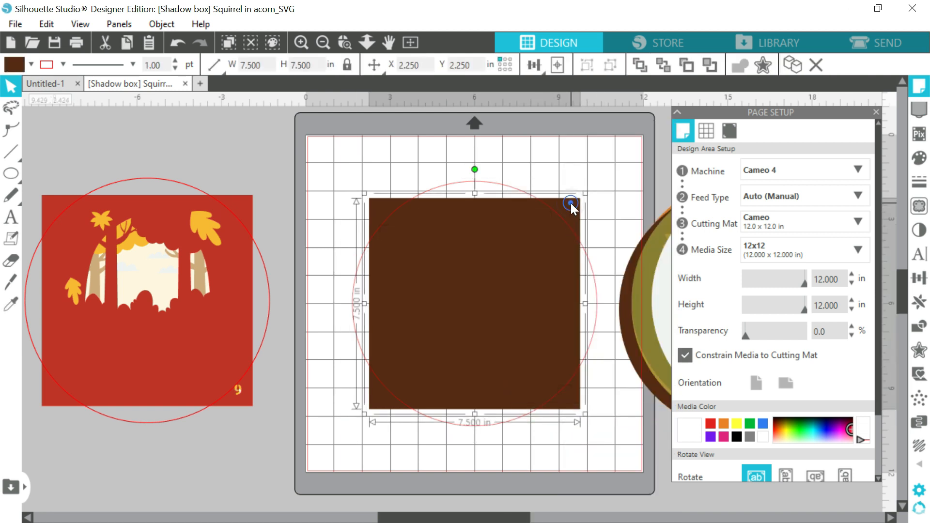
{"action": "key", "text": "Delete"}
- Move the number 8 up so that it sits fully inside the circle
{"action": "left_click", "coordinate": [565, 395]}
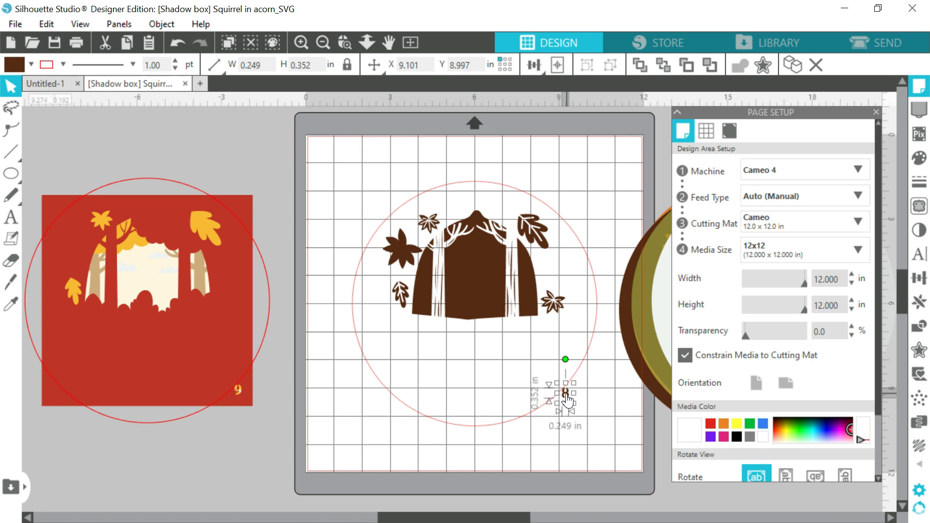
{"action": "left_click", "coordinate": [570, 400]}
{"action": "left_click_drag", "start_coordinate": [568, 400], "coordinate": [575, 354]}
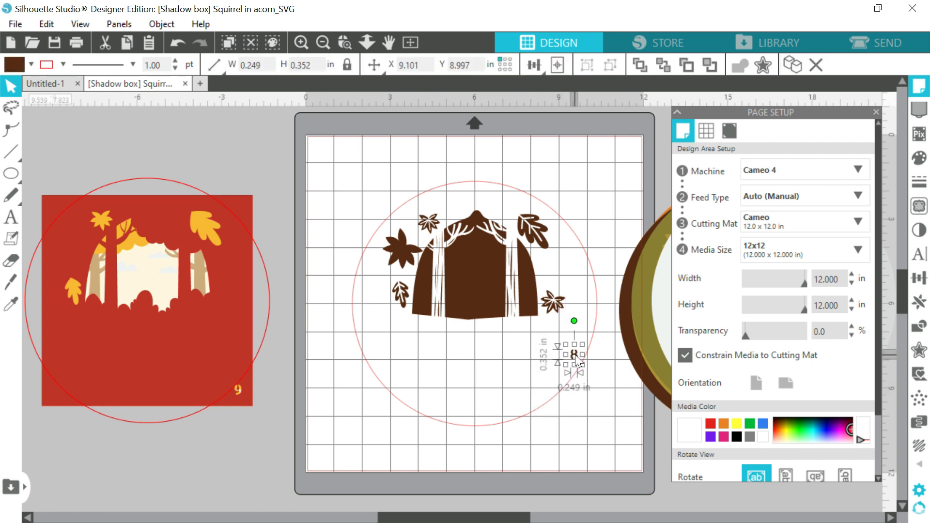
- Fill the circle around the layer 8 artwork with the artwork's brown colour using the Eyedropper
{"action": "left_click", "coordinate": [593, 269]}
{"action": "left_click", "coordinate": [17, 299]}
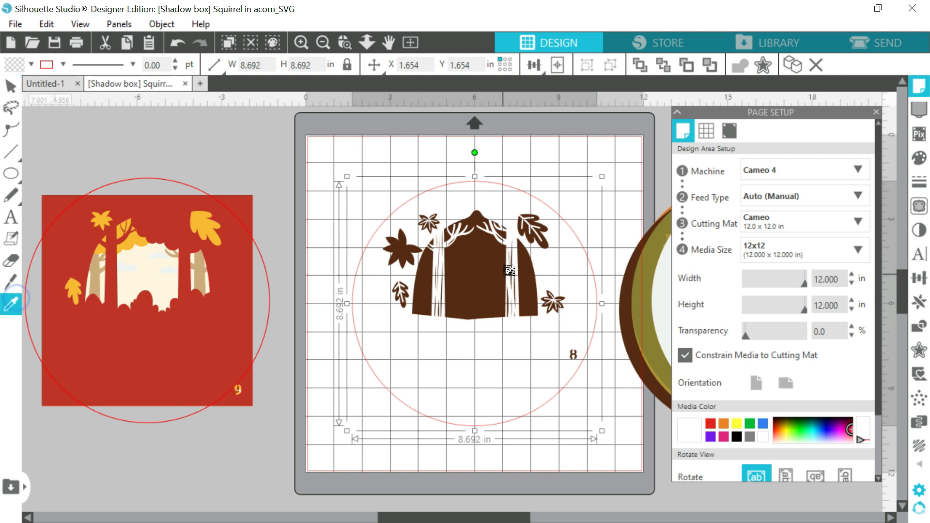
{"action": "left_click", "coordinate": [472, 277]}
- Combine the brown circle and all layer 8 shapes into a compound path and move it onto the layer stack beside the mat
{"action": "left_click_drag", "start_coordinate": [322, 164], "coordinate": [598, 459]}
{"action": "right_click", "coordinate": [475, 315]}
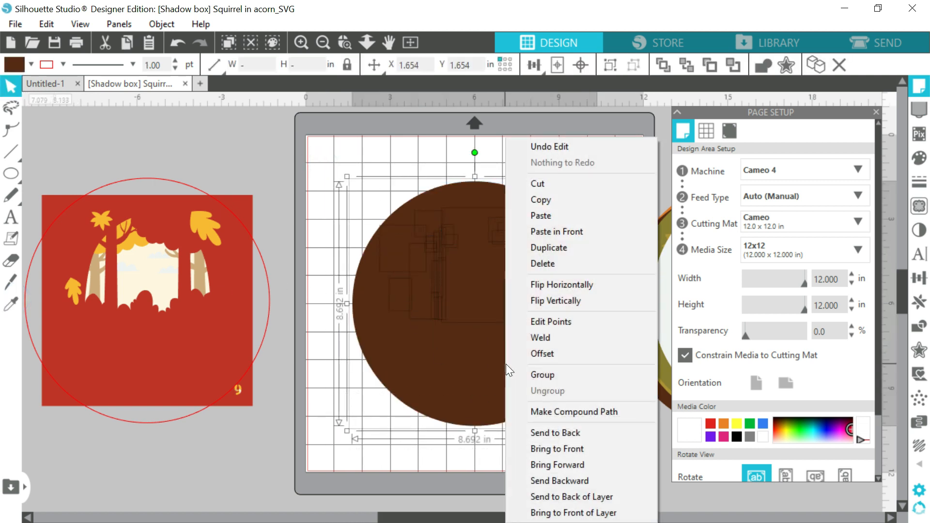
{"action": "left_click", "coordinate": [538, 412]}
{"action": "left_click_drag", "start_coordinate": [387, 351], "coordinate": [647, 341]}
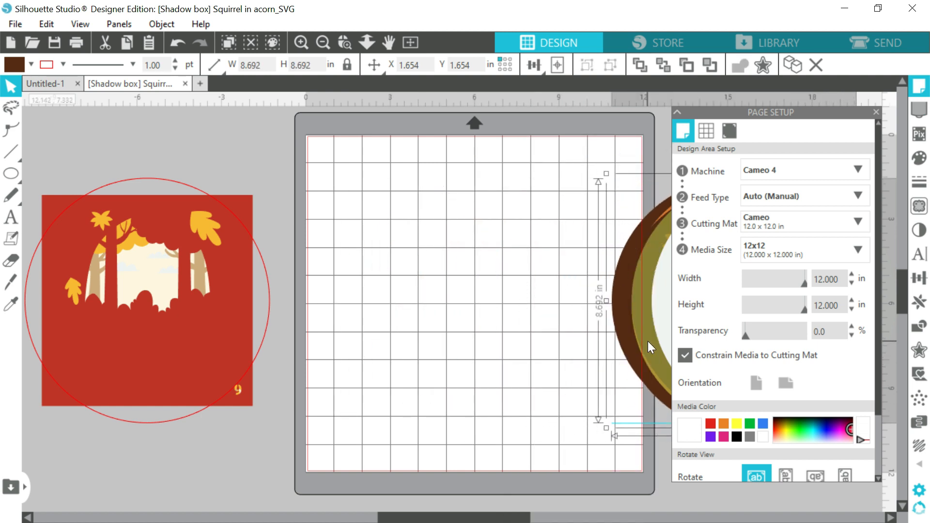
- Centre the red layer 9 square and its circle on the page and release the square's compound path
{"action": "left_click", "coordinate": [231, 324]}
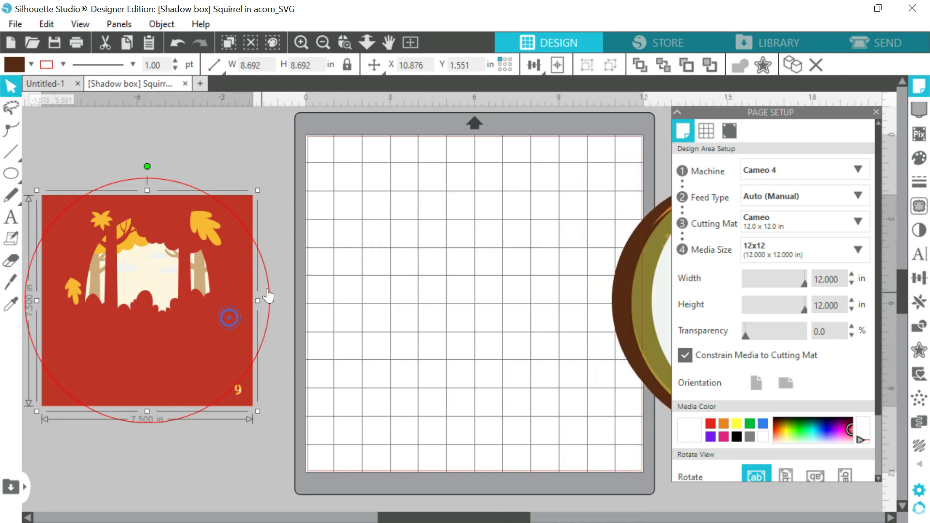
{"action": "left_click", "coordinate": [550, 62]}
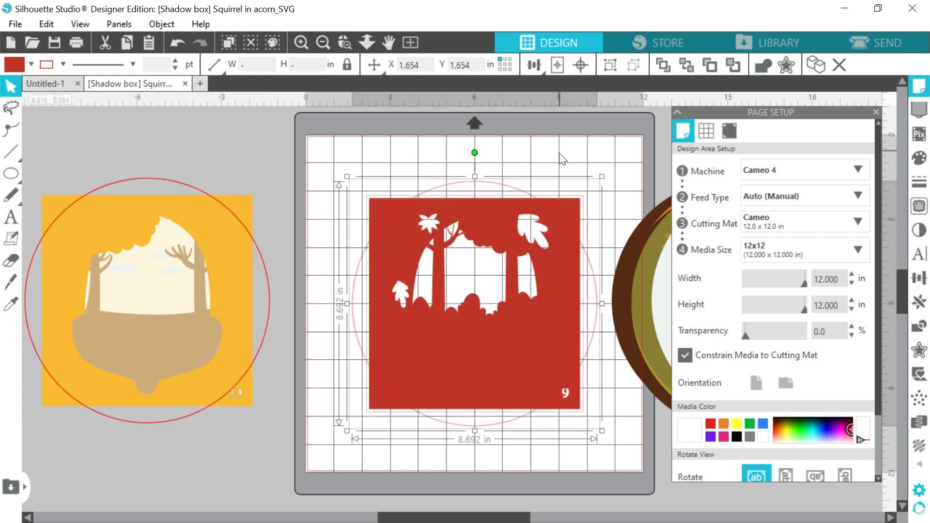
{"action": "right_click", "coordinate": [547, 253]}
{"action": "left_click", "coordinate": [614, 398]}
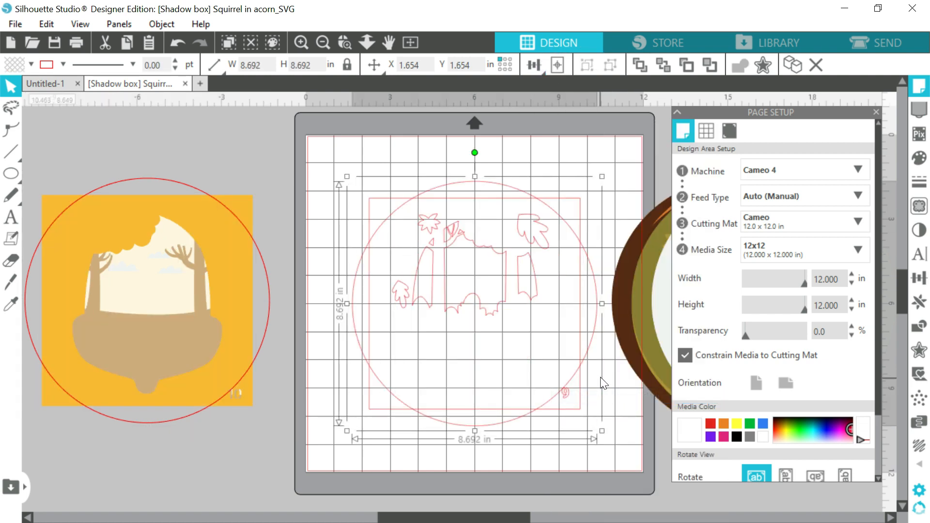
{"action": "right_click", "coordinate": [542, 310]}
{"action": "left_click", "coordinate": [584, 411]}
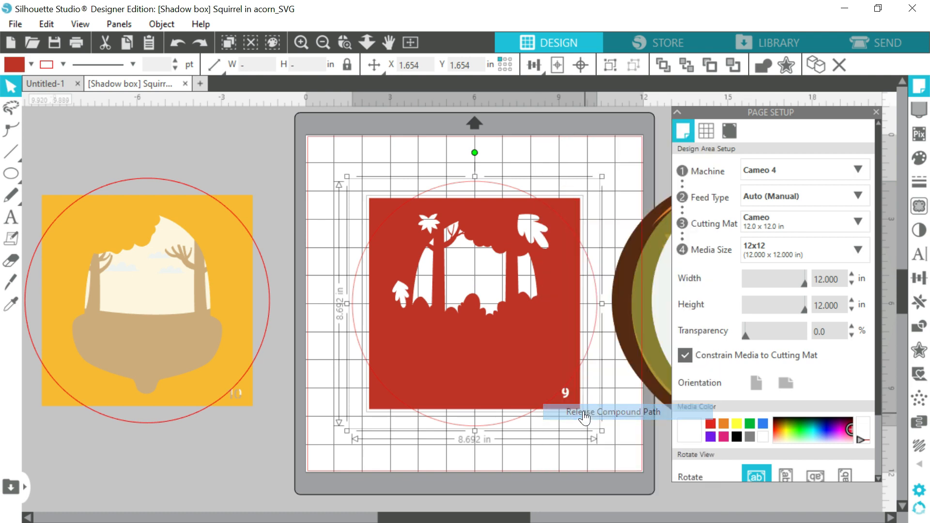
- Delete the solid red backing square and move the number 9 up inside the circle's edge
{"action": "left_click", "coordinate": [577, 196]}
{"action": "left_click", "coordinate": [574, 202]}
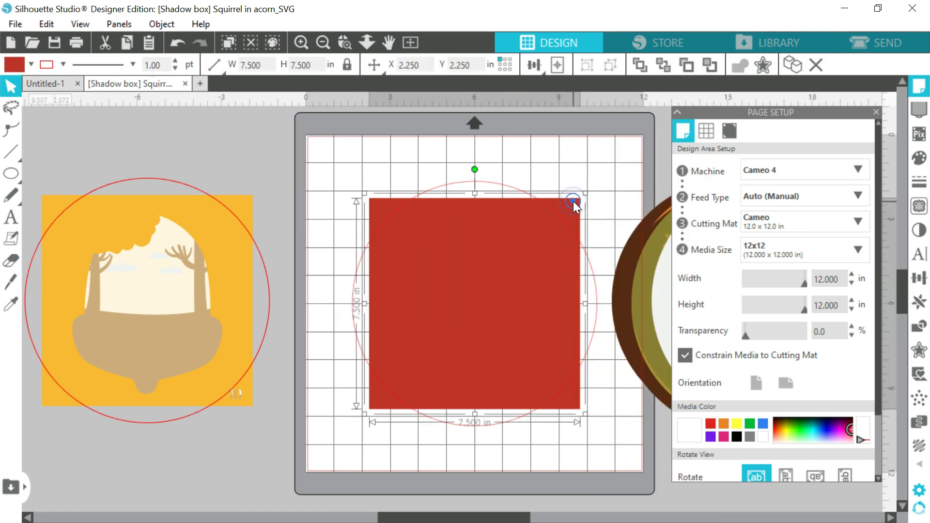
{"action": "key", "text": "Delete"}
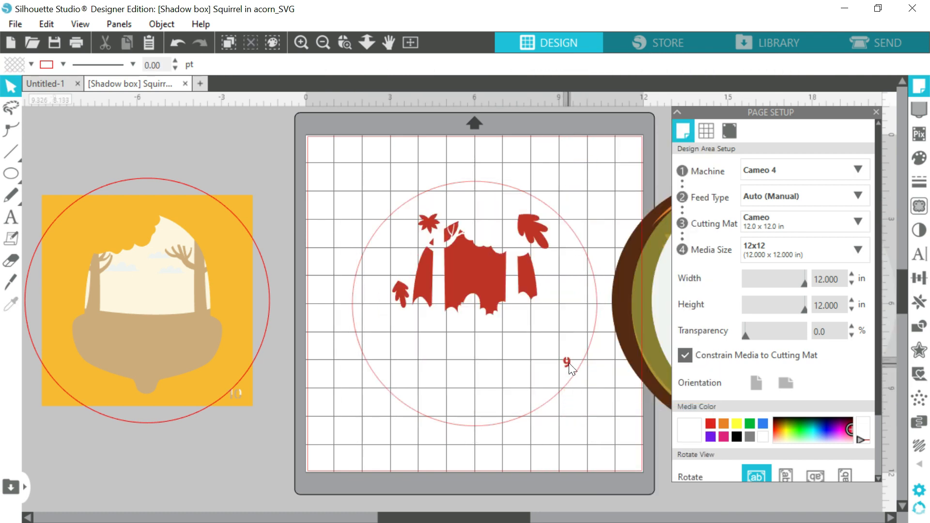
{"action": "left_click", "coordinate": [570, 363]}
- Fill the layer 9 circle with the artwork's red using the Eyedropper
{"action": "left_click", "coordinate": [396, 211]}
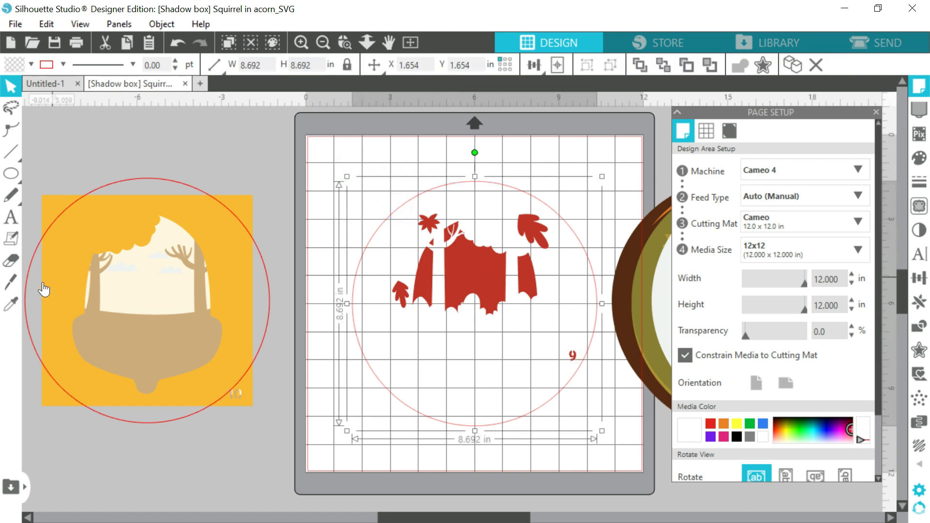
{"action": "left_click", "coordinate": [10, 304]}
{"action": "left_click", "coordinate": [478, 274]}
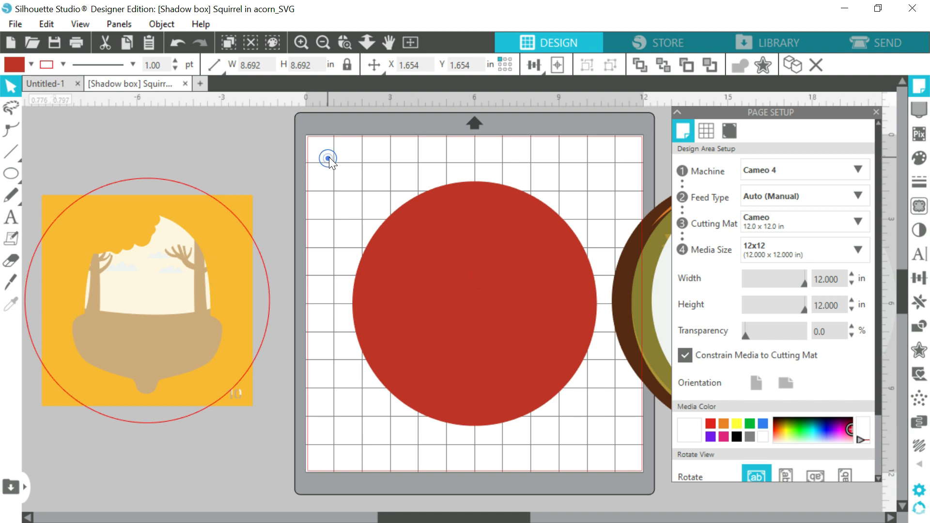
- Make a compound path from the red circle and all layer 9 shapes and place it on the layer stack beside the mat
{"action": "left_click_drag", "start_coordinate": [329, 157], "coordinate": [604, 445]}
{"action": "right_click", "coordinate": [543, 357]}
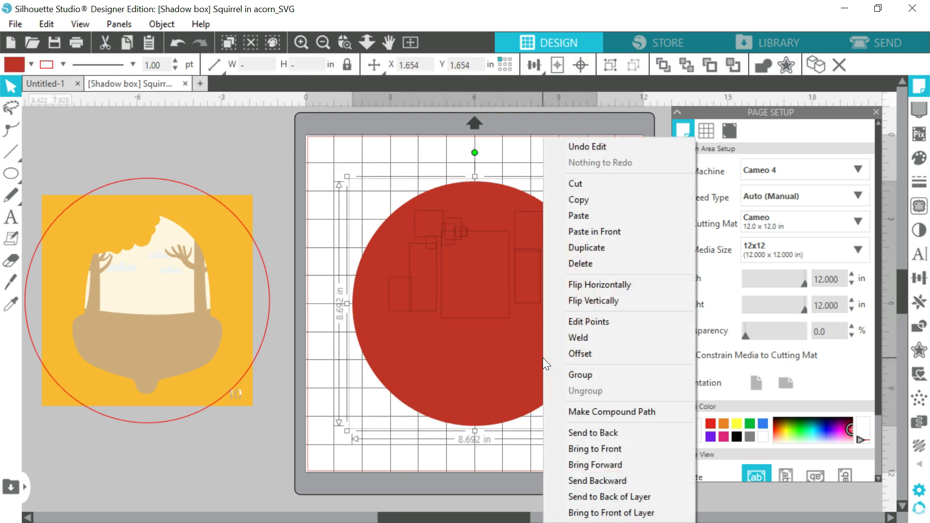
{"action": "left_click", "coordinate": [571, 411]}
{"action": "left_click_drag", "start_coordinate": [378, 325], "coordinate": [632, 320]}
- Centre the yellow layer 10 square together with its circle on the page and release the compound path
{"action": "left_click", "coordinate": [270, 310]}
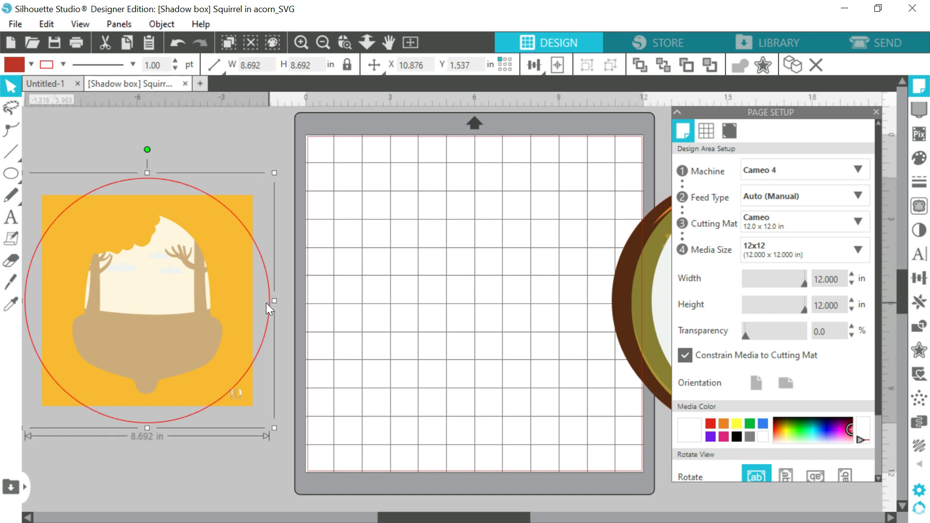
{"action": "left_click", "coordinate": [248, 204], "text": "shift"}
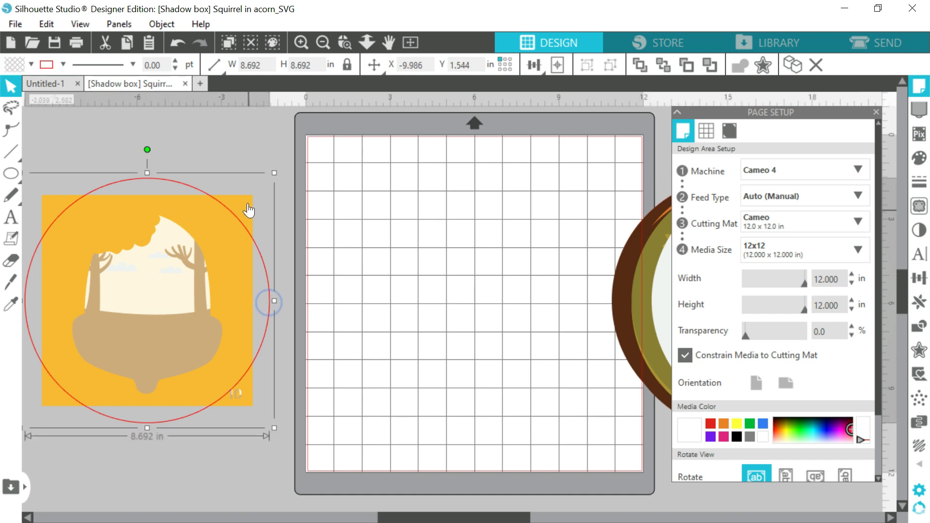
{"action": "left_click", "coordinate": [558, 66]}
{"action": "right_click", "coordinate": [567, 258]}
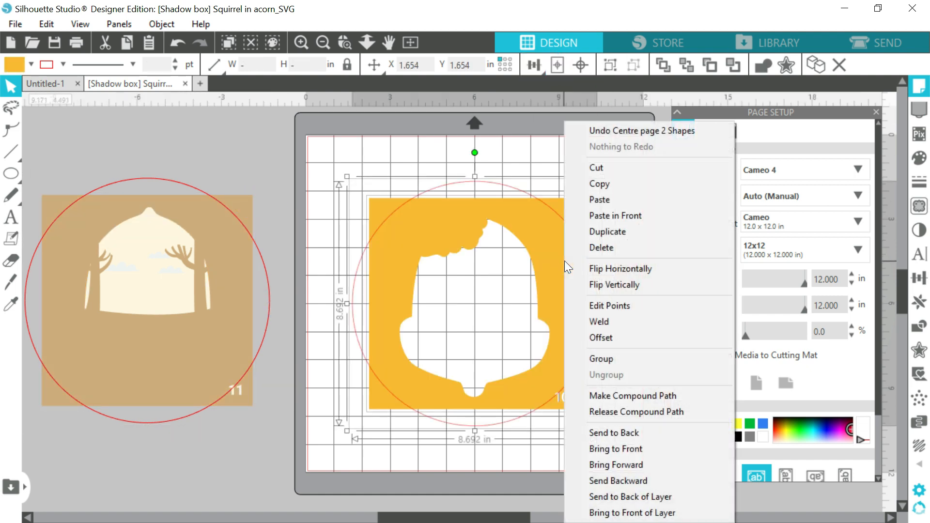
{"action": "left_click", "coordinate": [609, 395]}
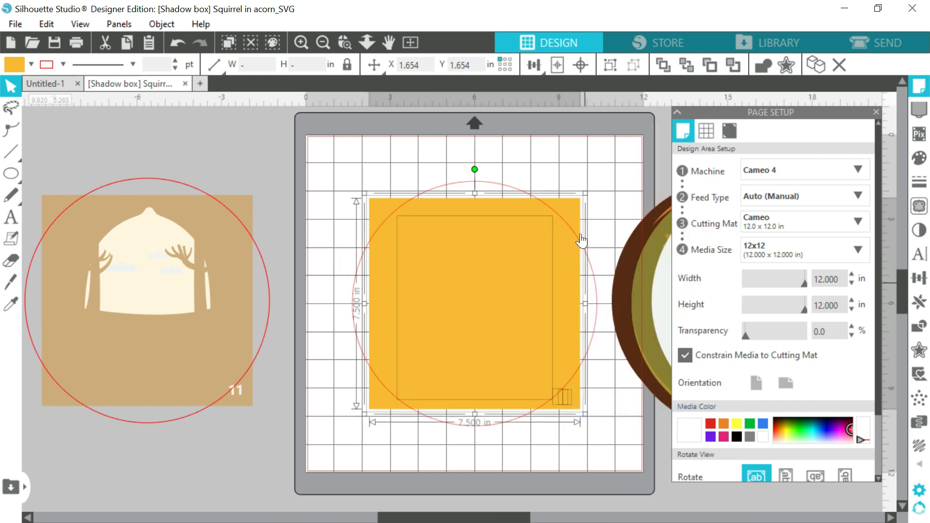
- Delete the yellow backing square and move both digits of the number 10 together inside the circle
{"action": "left_click", "coordinate": [577, 182]}
{"action": "left_click", "coordinate": [568, 205]}
{"action": "key", "text": "Delete"}
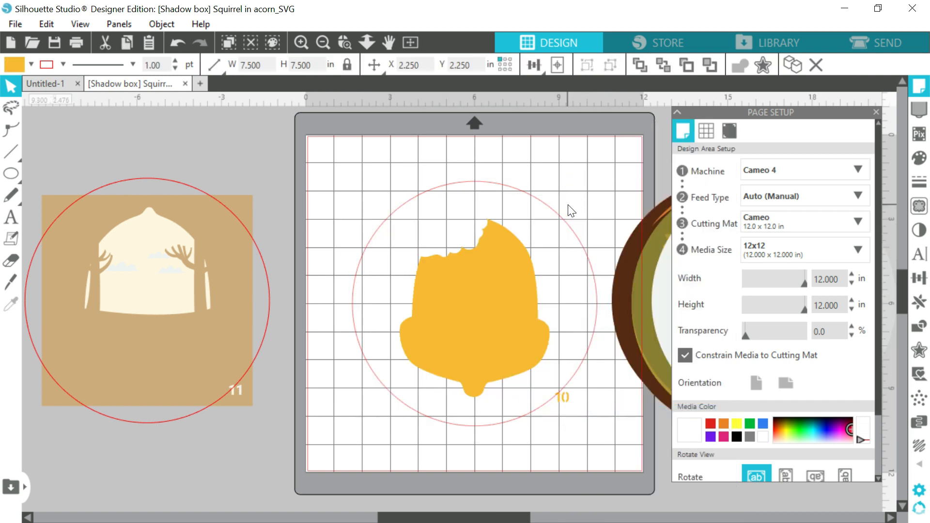
{"action": "left_click", "coordinate": [561, 399]}
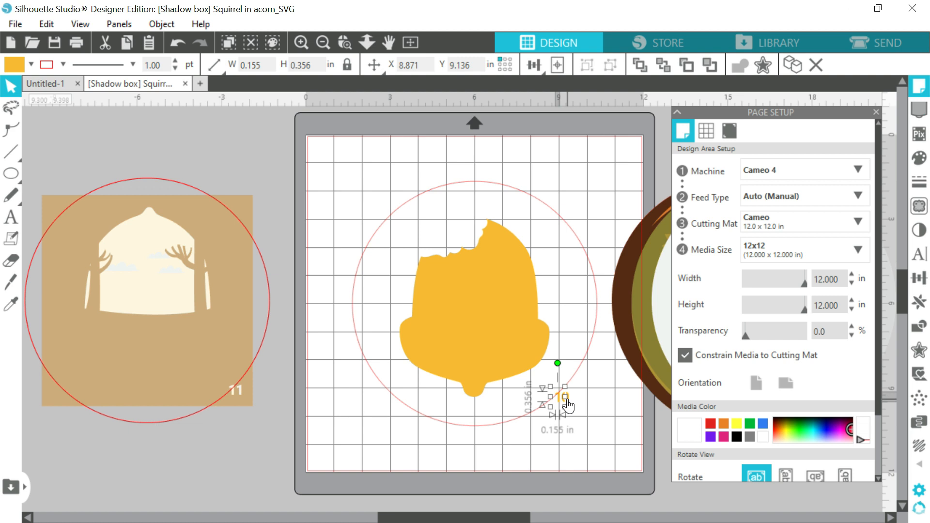
{"action": "left_click", "coordinate": [568, 406], "text": "shift"}
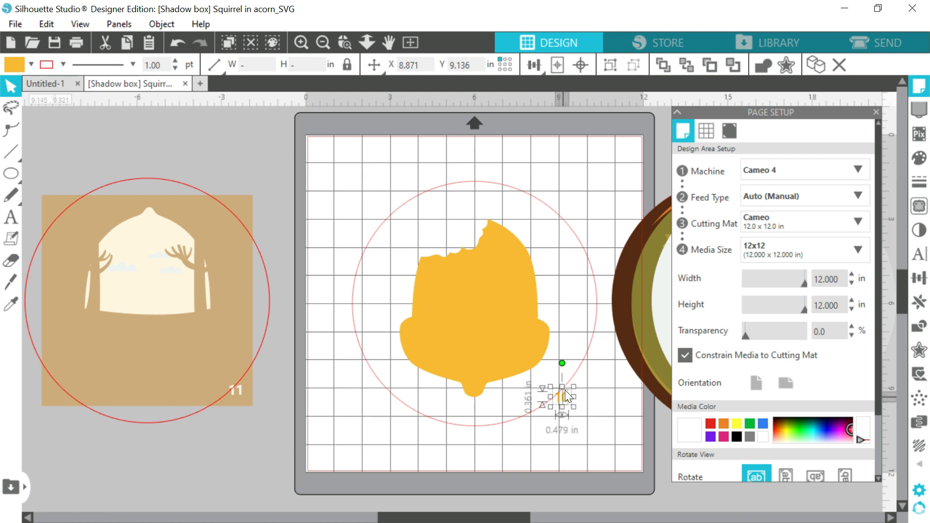
{"action": "left_click_drag", "start_coordinate": [564, 391], "coordinate": [573, 348]}
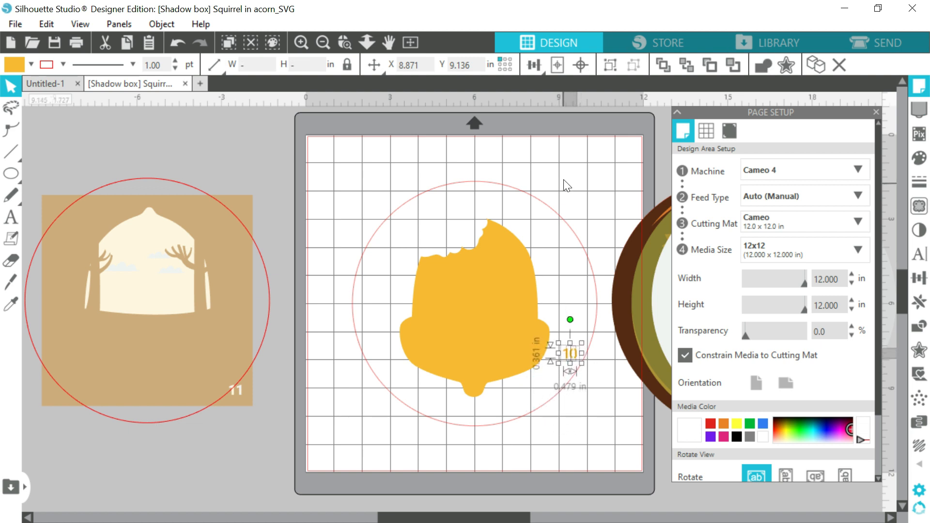
- Fill the layer 10 circle with the acorn shape's yellow using the Eyedropper
{"action": "left_click", "coordinate": [345, 162]}
{"action": "left_click", "coordinate": [508, 321]}
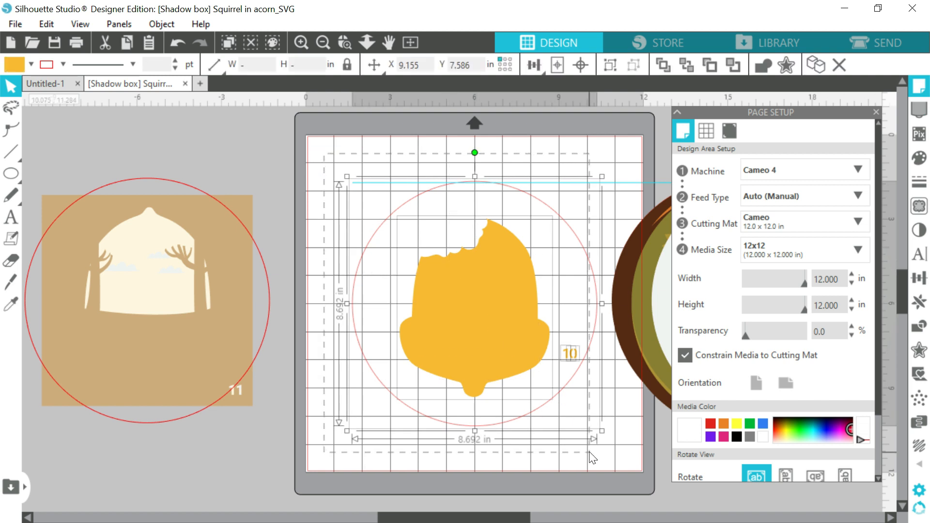
{"action": "left_click", "coordinate": [11, 304]}
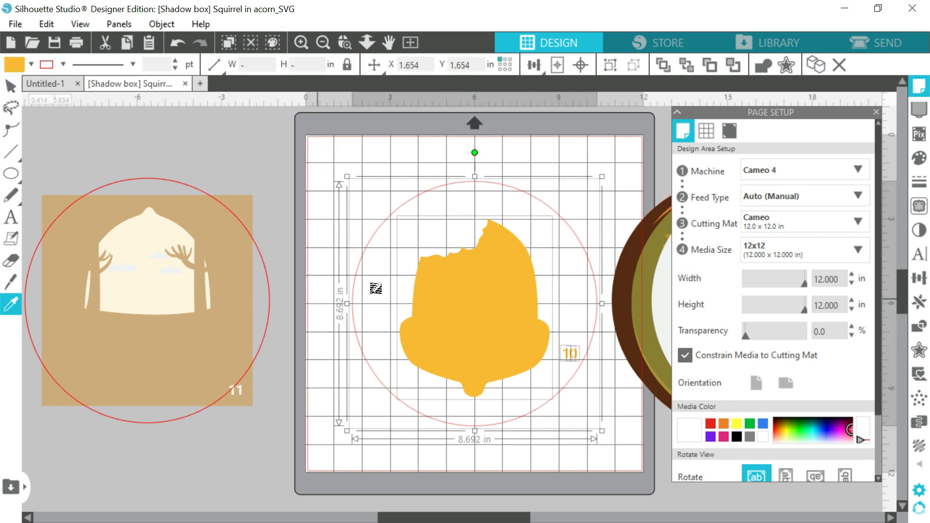
{"action": "left_click", "coordinate": [476, 303]}
- Turn the yellow circle, acorn shape and number 10 into a compound path and move it onto the layer stack beside the mat
{"action": "right_click", "coordinate": [469, 290]}
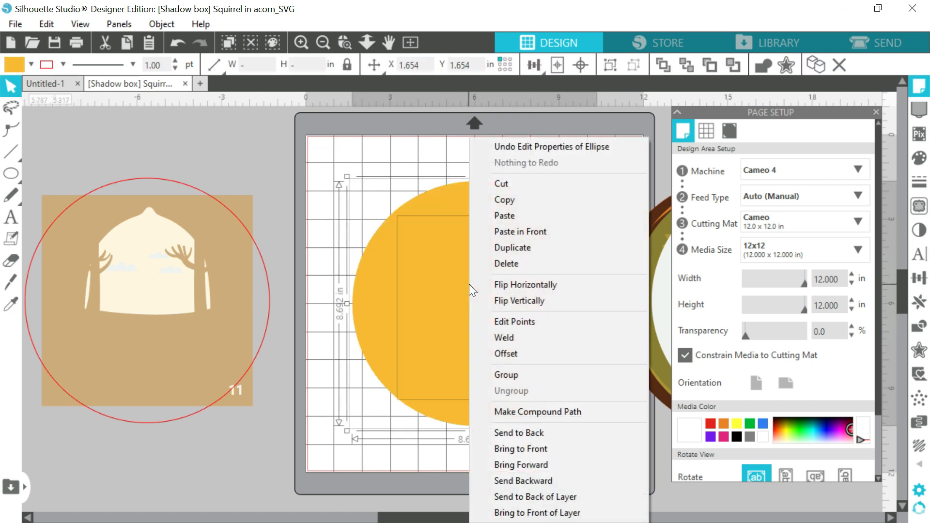
{"action": "left_click", "coordinate": [531, 414]}
{"action": "left_click", "coordinate": [393, 159]}
{"action": "left_click_drag", "start_coordinate": [377, 277], "coordinate": [651, 278]}
{"action": "left_click", "coordinate": [416, 279]}
- Centre the tan layer 11 square and its circle on the page and release the compound path
{"action": "left_click", "coordinate": [210, 344]}
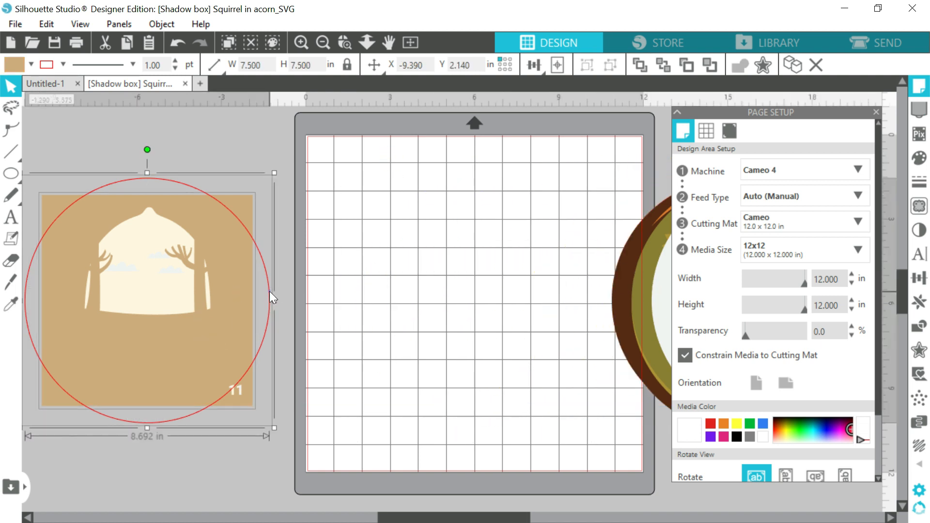
{"action": "left_click", "coordinate": [553, 70]}
{"action": "right_click", "coordinate": [542, 319]}
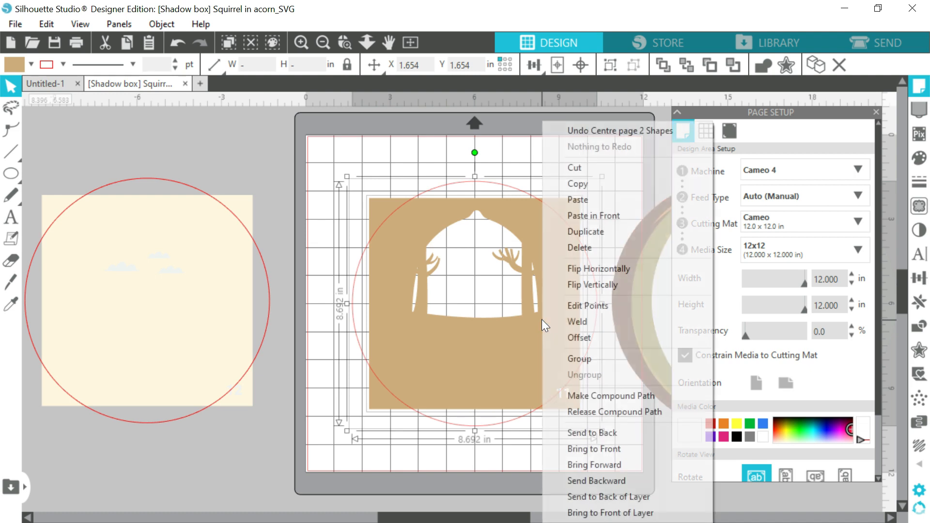
{"action": "left_click", "coordinate": [586, 415]}
- Delete the tan backing square and move both digits of the number 11 inside the circle
{"action": "left_click", "coordinate": [533, 177]}
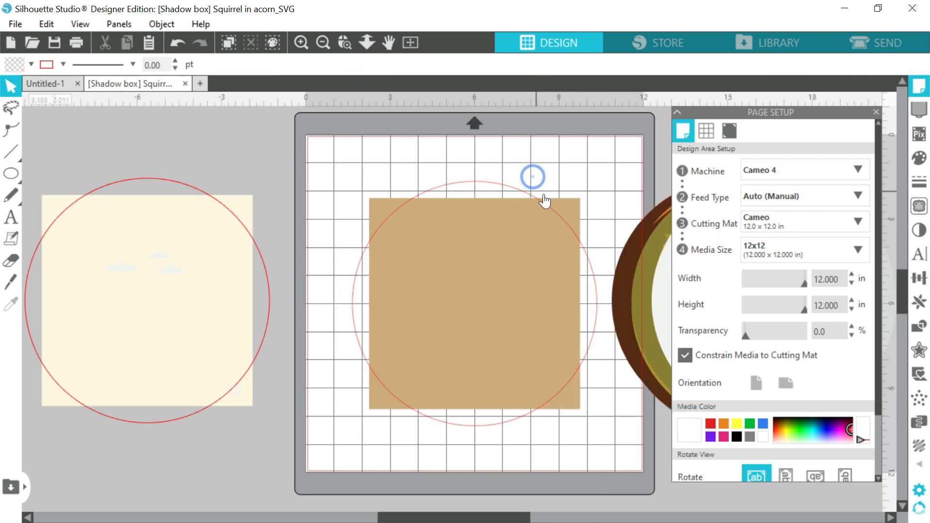
{"action": "left_click", "coordinate": [564, 202]}
{"action": "key", "text": "Delete"}
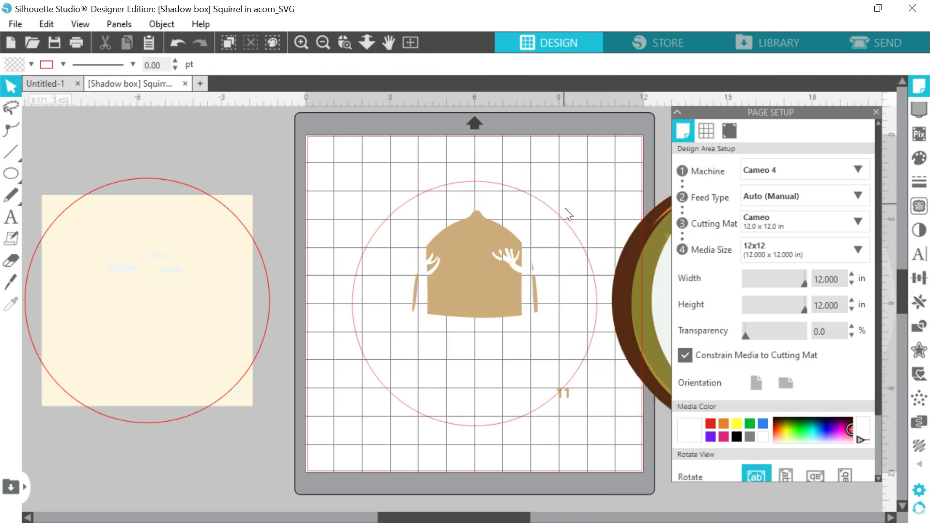
{"action": "left_click", "coordinate": [562, 393]}
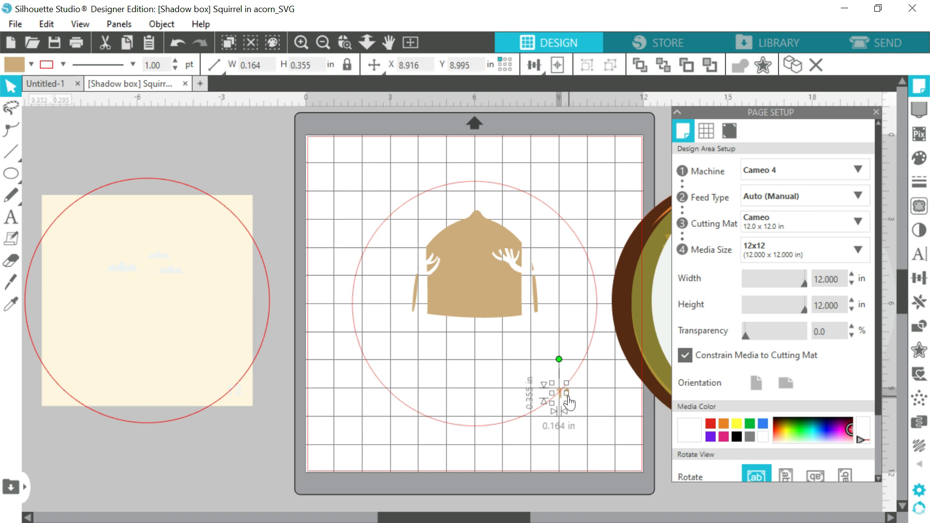
{"action": "left_click_drag", "start_coordinate": [568, 397], "coordinate": [578, 358]}
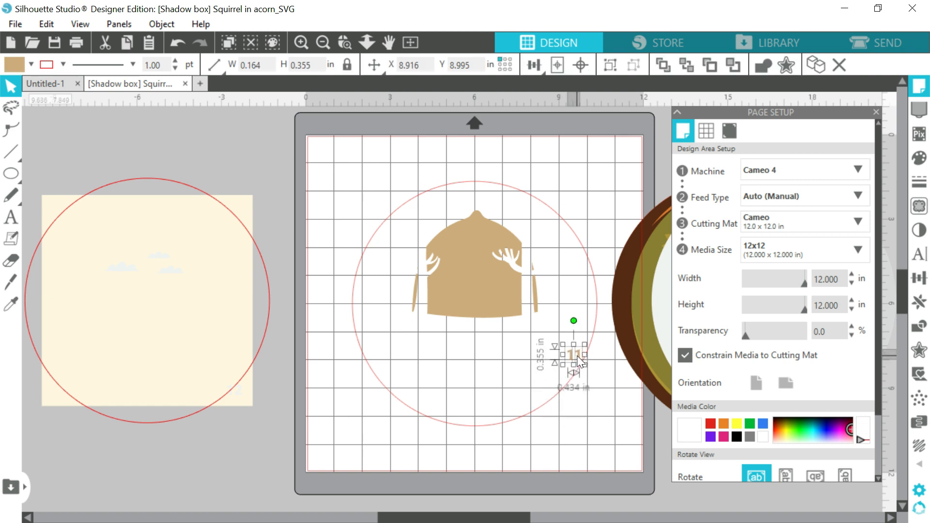
- Fill the layer 11 circle with the artwork's tan colour using the Eyedropper
{"action": "left_click", "coordinate": [573, 236]}
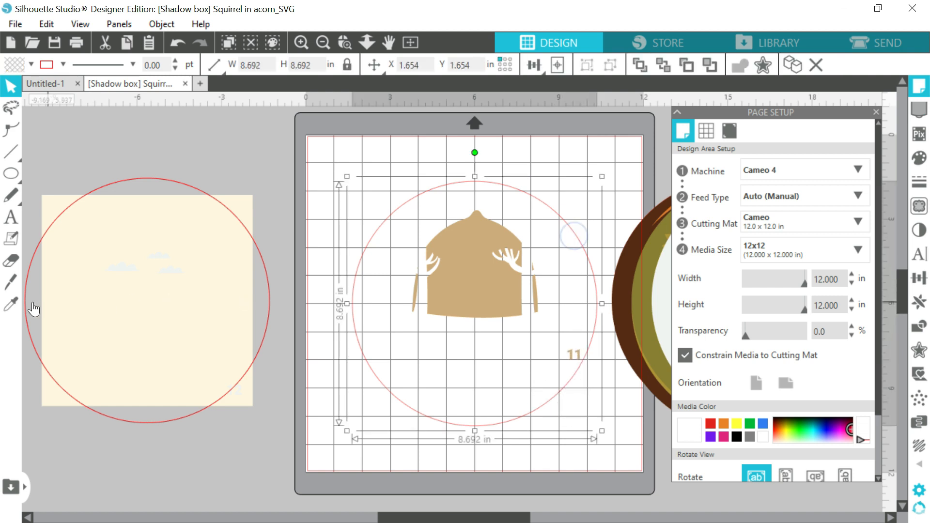
{"action": "left_click", "coordinate": [11, 304]}
{"action": "left_click", "coordinate": [475, 271]}
- Combine the tan circle and all layer 11 shapes into a compound path and move it onto the layer stack beside the mat
{"action": "left_click", "coordinate": [330, 153]}
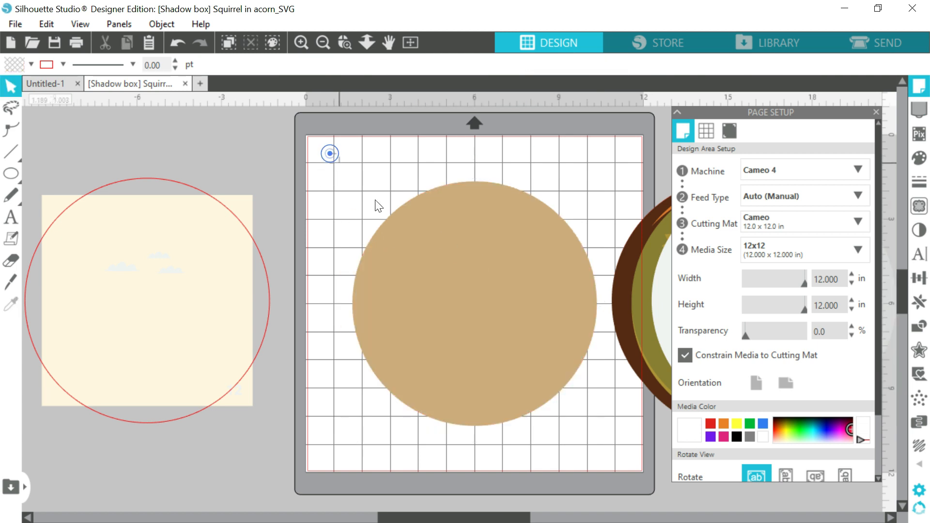
{"action": "left_click_drag", "start_coordinate": [379, 206], "coordinate": [594, 465]}
{"action": "right_click", "coordinate": [494, 334]}
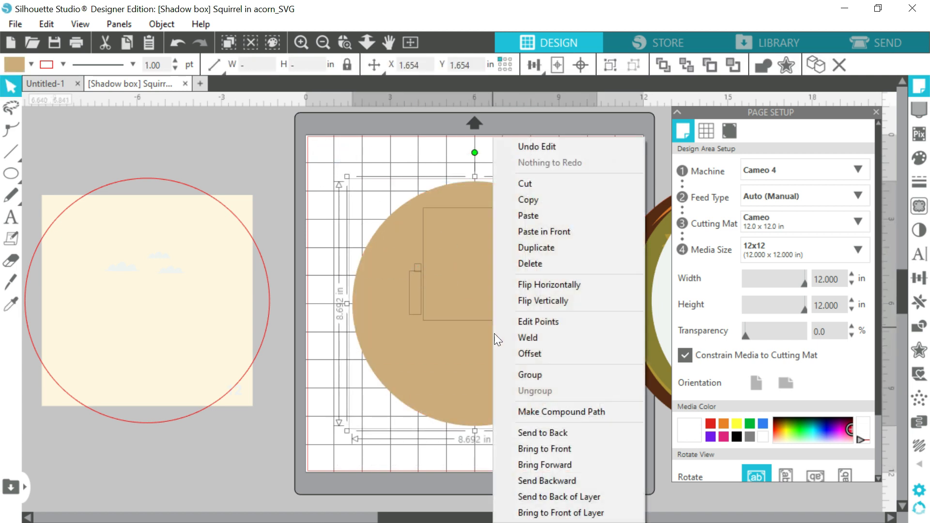
{"action": "left_click", "coordinate": [528, 412]}
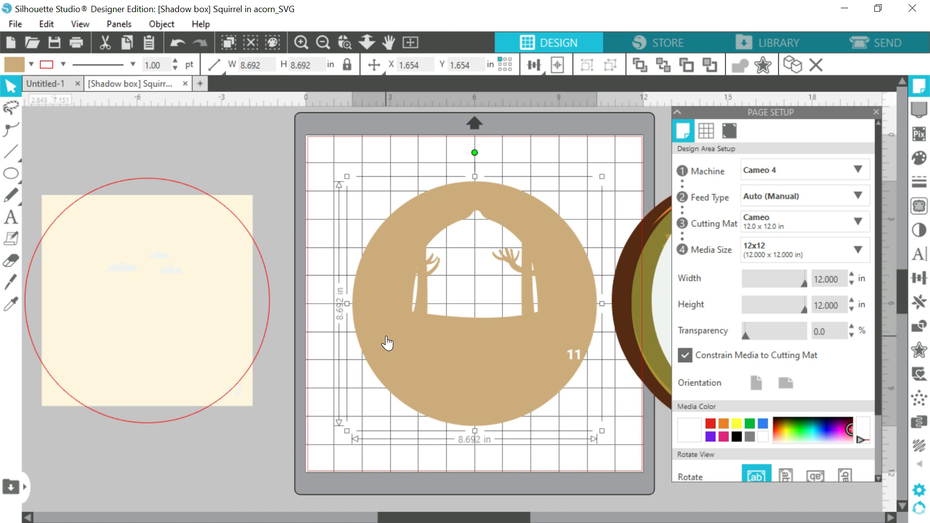
{"action": "left_click_drag", "start_coordinate": [387, 342], "coordinate": [644, 341]}
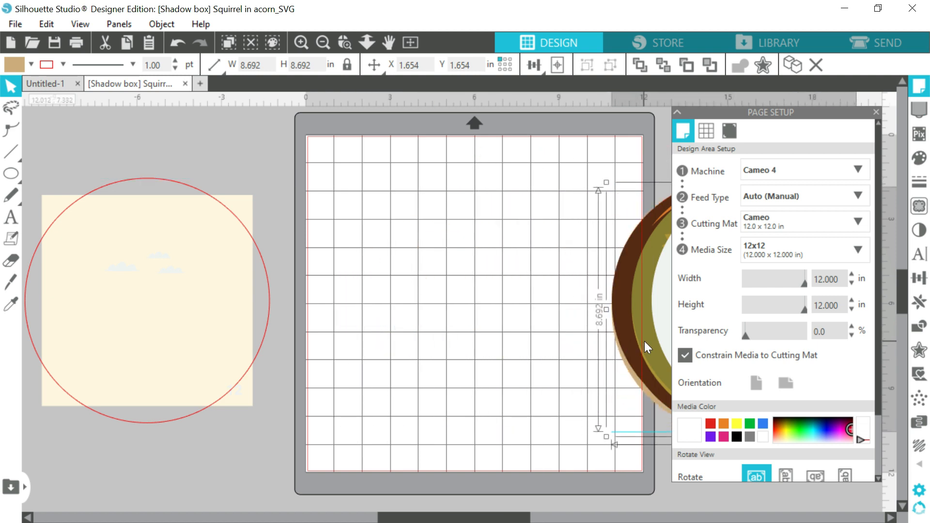
- Move the cream layer 12 square and its circle onto the mat and release the square's compound path
{"action": "left_click", "coordinate": [241, 342]}
{"action": "left_click", "coordinate": [270, 314], "text": "shift"}
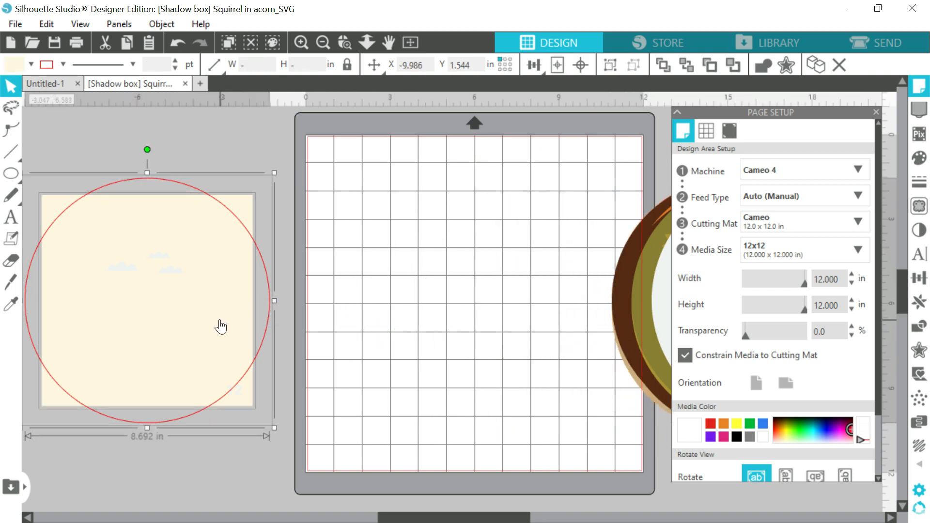
{"action": "left_click_drag", "start_coordinate": [220, 326], "coordinate": [548, 321]}
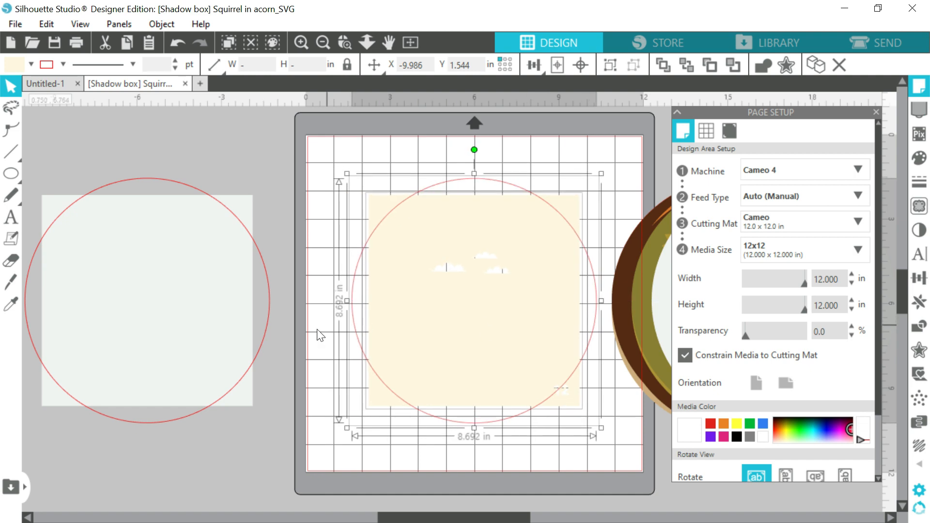
{"action": "left_click", "coordinate": [317, 330]}
{"action": "right_click", "coordinate": [465, 333]}
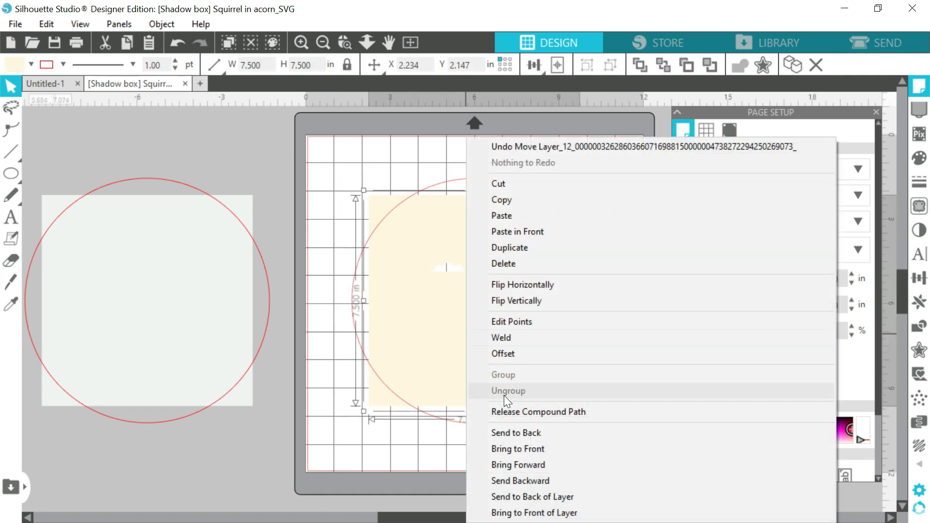
{"action": "left_click", "coordinate": [506, 412]}
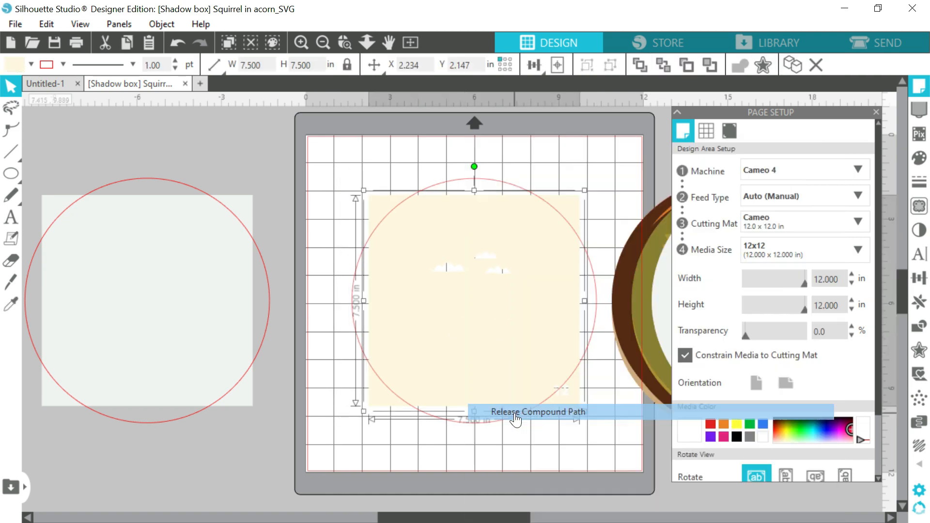
- Delete the cream backing square and move the digits of the number 12 inside the circle
{"action": "left_click", "coordinate": [574, 208]}
{"action": "key", "text": "Delete"}
{"action": "left_click", "coordinate": [560, 393]}
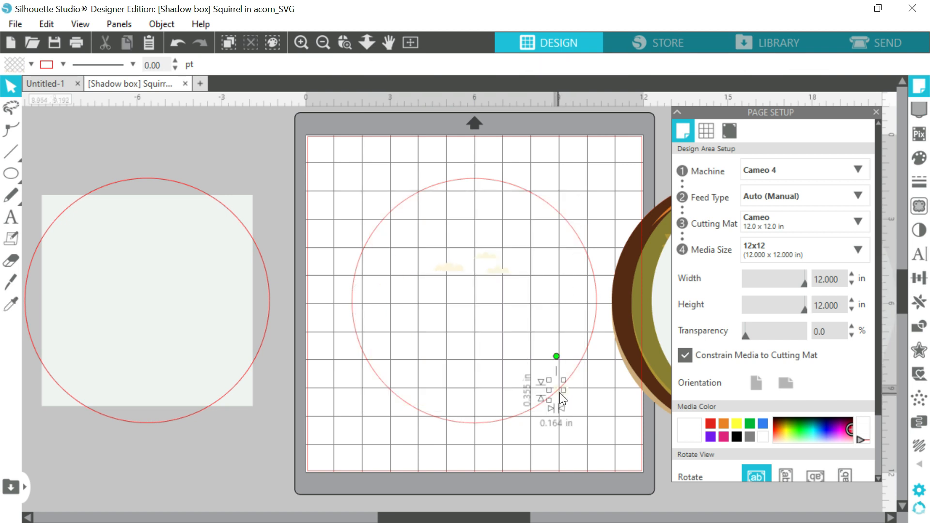
{"action": "left_click_drag", "start_coordinate": [567, 388], "coordinate": [570, 363]}
{"action": "left_click", "coordinate": [599, 368]}
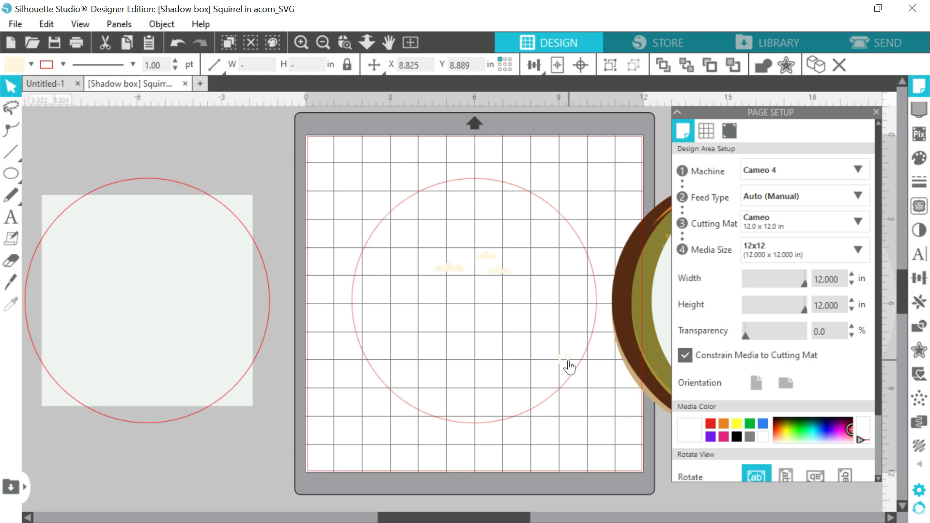
- Fill the layer 12 circle with the clouds' cream colour using the Eyedropper
{"action": "left_click", "coordinate": [582, 361]}
{"action": "left_click", "coordinate": [12, 306]}
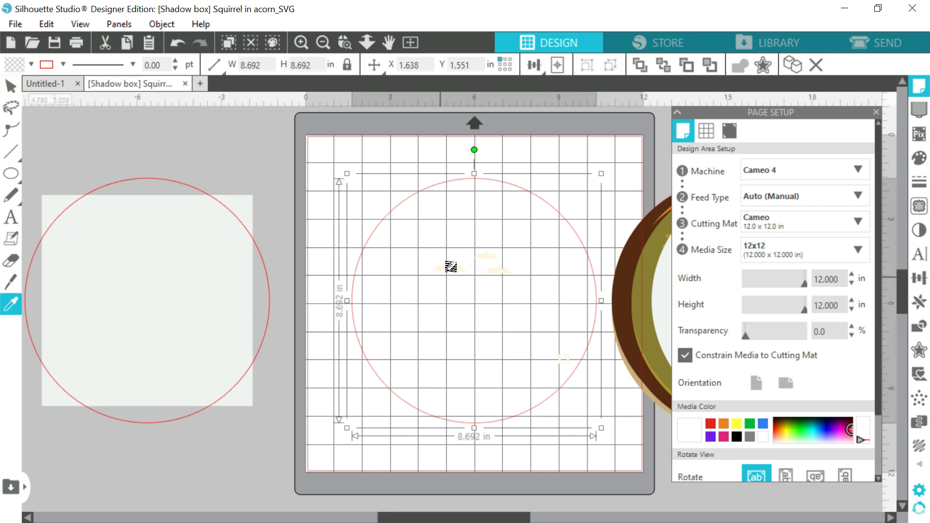
{"action": "left_click", "coordinate": [449, 266]}
{"action": "left_click", "coordinate": [321, 190]}
- Combine the cream circle, clouds and digits into a compound path and move it onto the layer stack beside the mat
{"action": "left_click_drag", "start_coordinate": [375, 256], "coordinate": [589, 457]}
{"action": "right_click", "coordinate": [509, 317]}
{"action": "left_click", "coordinate": [566, 407]}
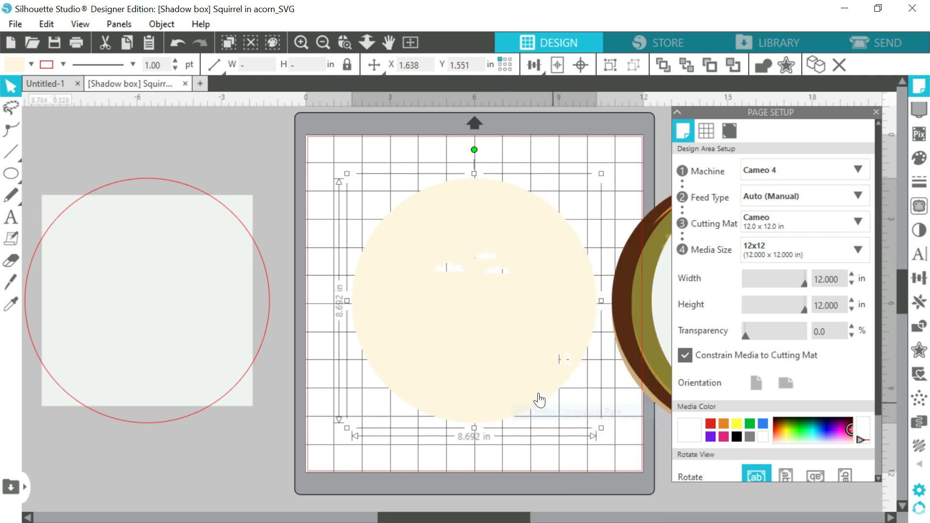
{"action": "left_click_drag", "start_coordinate": [372, 309], "coordinate": [628, 302]}
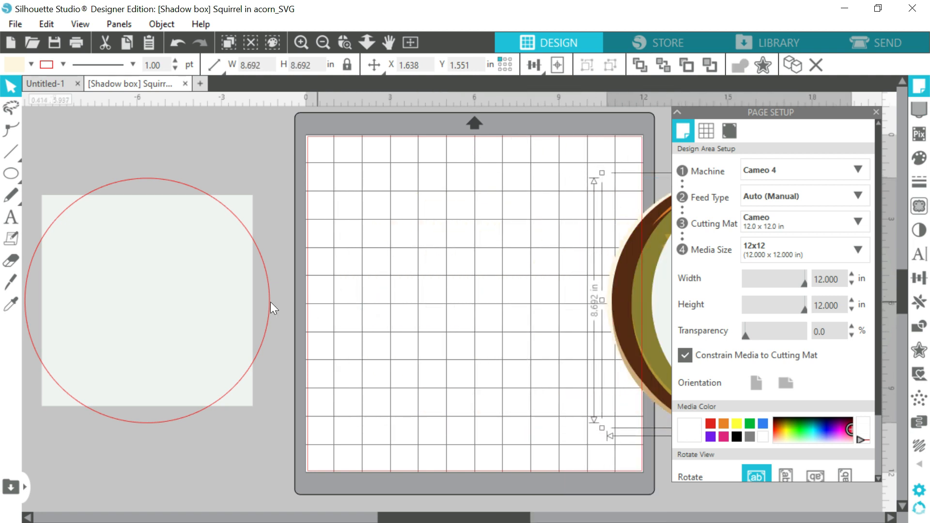
- Centre the last pale grey square and its circle on the page
{"action": "left_click", "coordinate": [268, 288]}
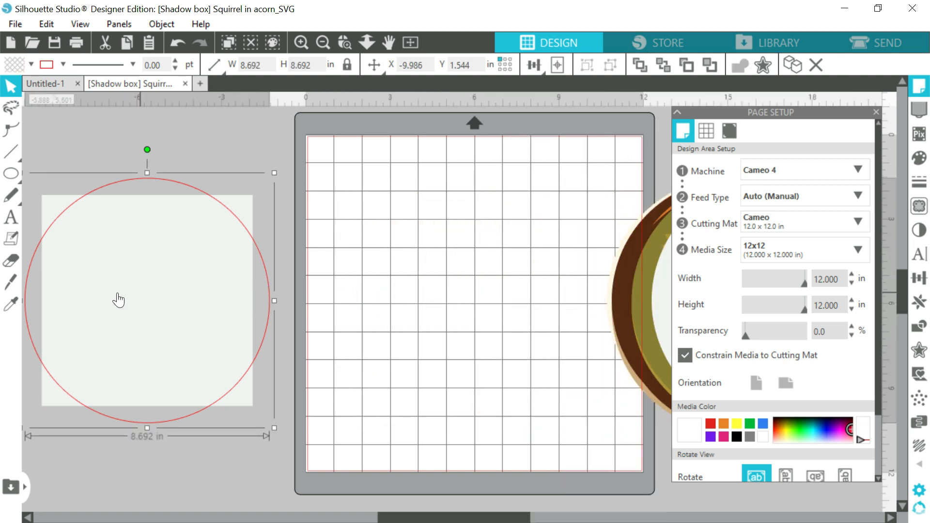
{"action": "left_click", "coordinate": [133, 268], "text": "shift"}
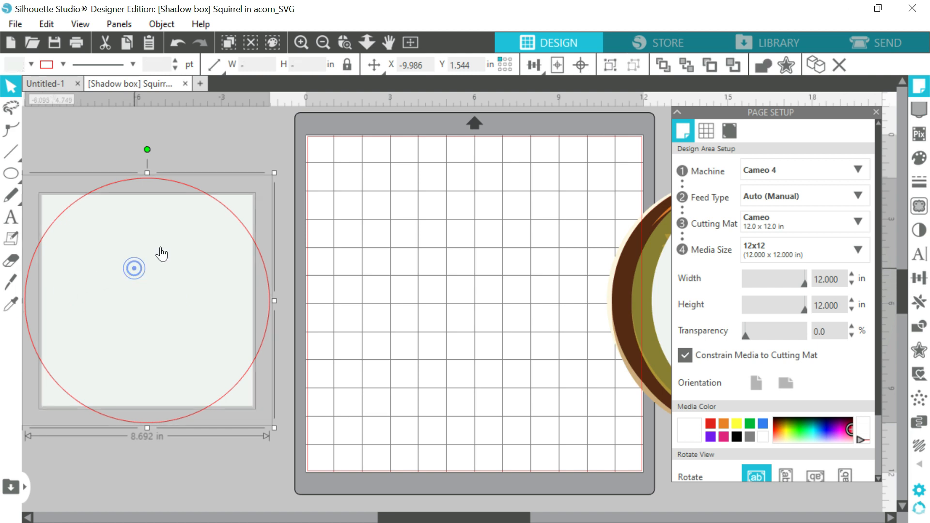
{"action": "left_click", "coordinate": [557, 65]}
{"action": "left_click", "coordinate": [588, 165]}
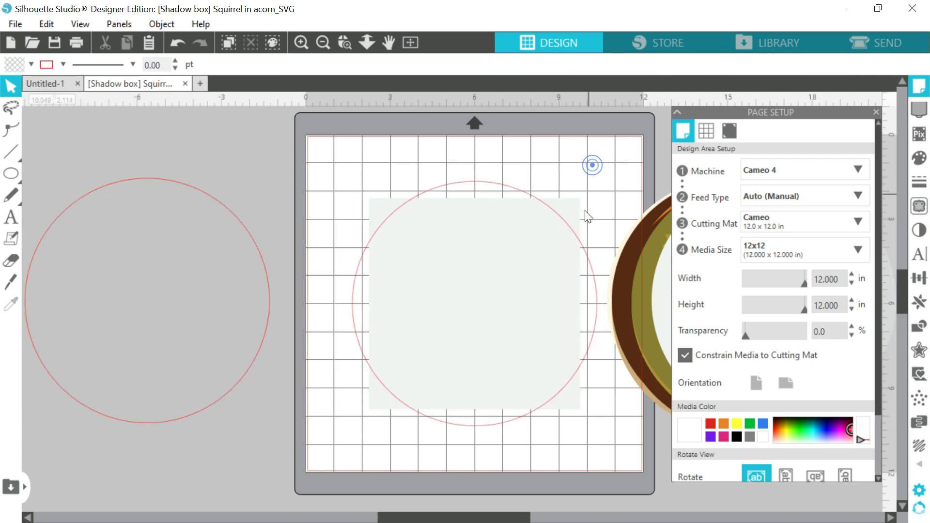
- Fill the centred circle with the square's pale grey colour using the Eyedropper
{"action": "left_click", "coordinate": [578, 245]}
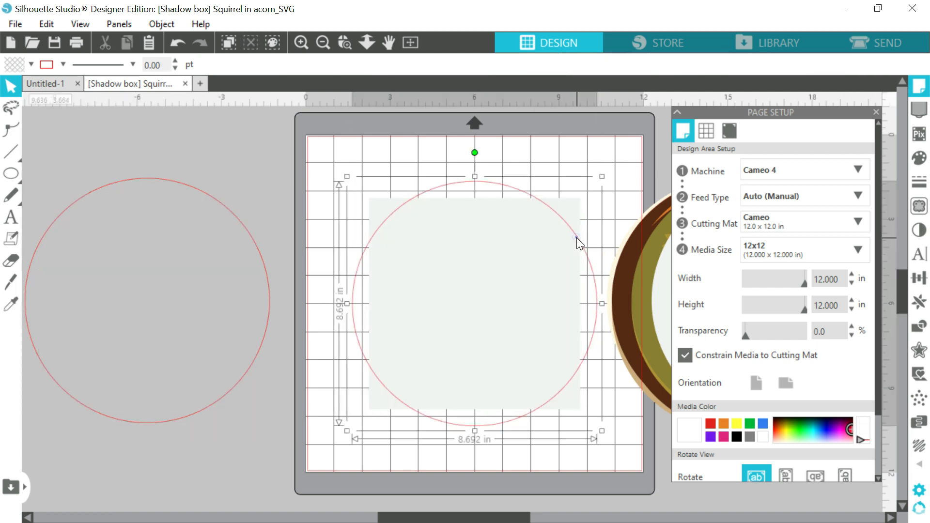
{"action": "left_click", "coordinate": [11, 304]}
{"action": "left_click", "coordinate": [498, 297]}
{"action": "left_click", "coordinate": [606, 152]}
- Delete the pale grey backing square and the spare circle outline beside the mat
{"action": "left_click", "coordinate": [577, 209]}
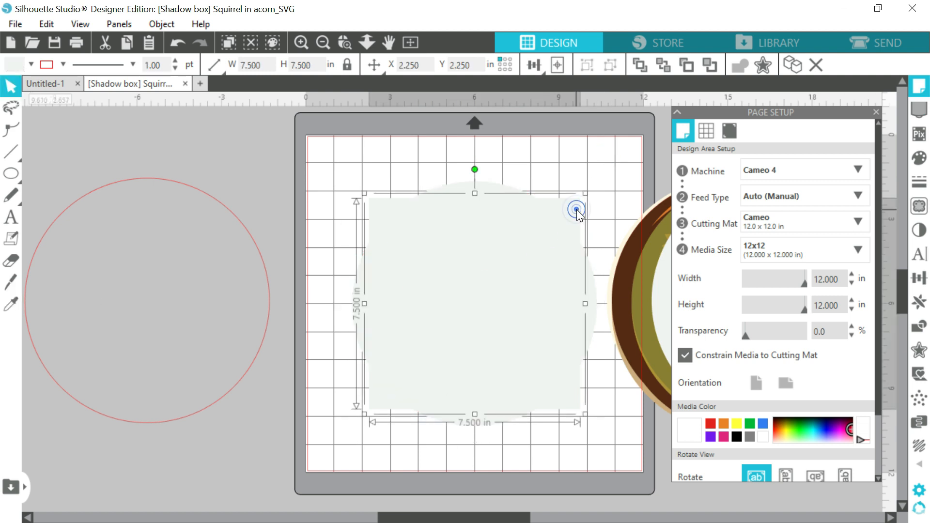
{"action": "key", "text": "Delete"}
{"action": "left_click", "coordinate": [164, 294]}
{"action": "key", "text": "Delete"}
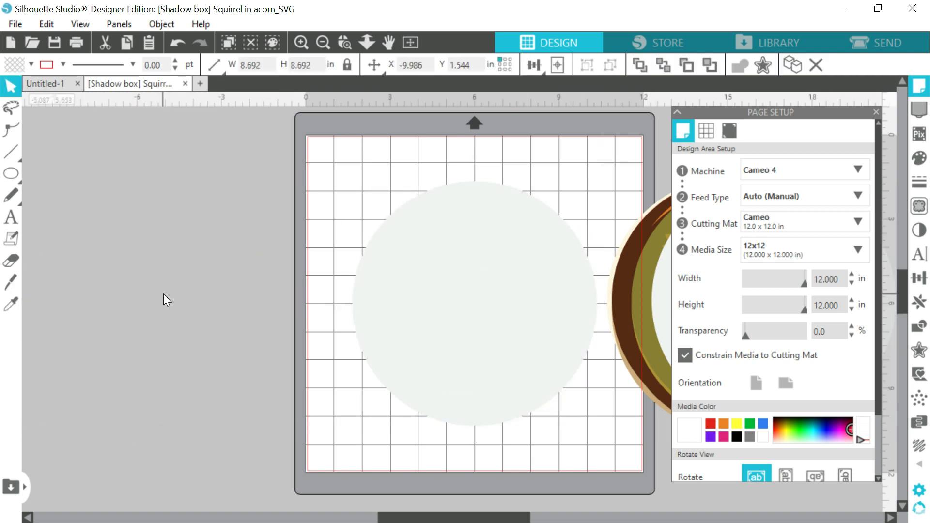
- Select all the round layers, align them to a common centre, and centre the stack on the page
{"action": "left_click_drag", "start_coordinate": [477, 519], "coordinate": [498, 519]}
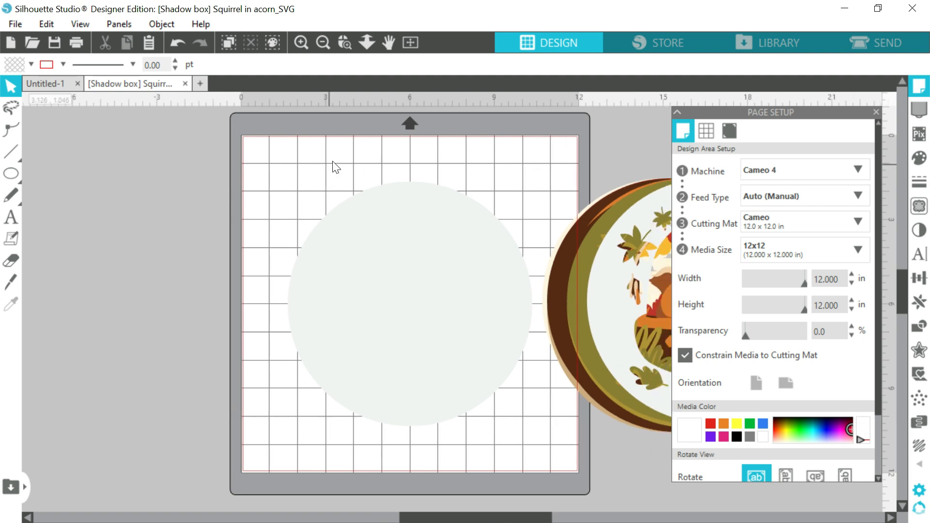
{"action": "left_click_drag", "start_coordinate": [333, 161], "coordinate": [640, 445]}
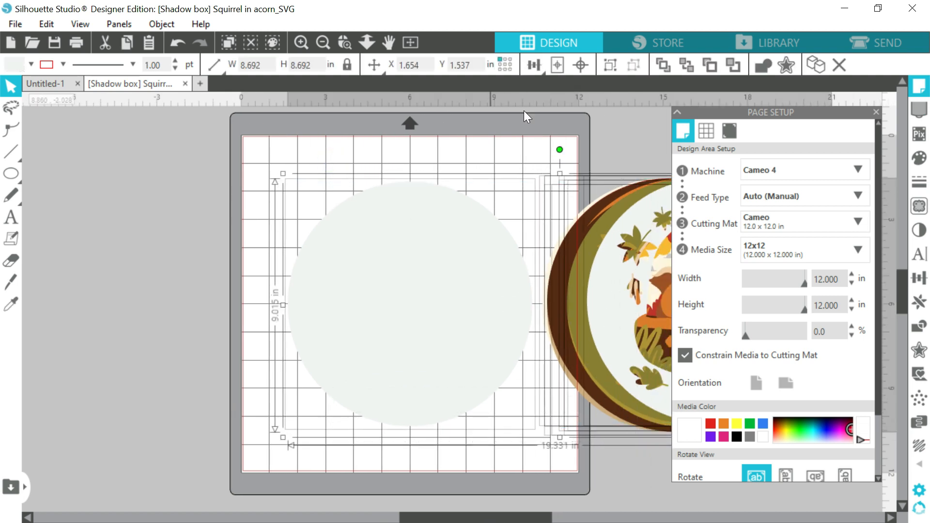
{"action": "left_click", "coordinate": [580, 69]}
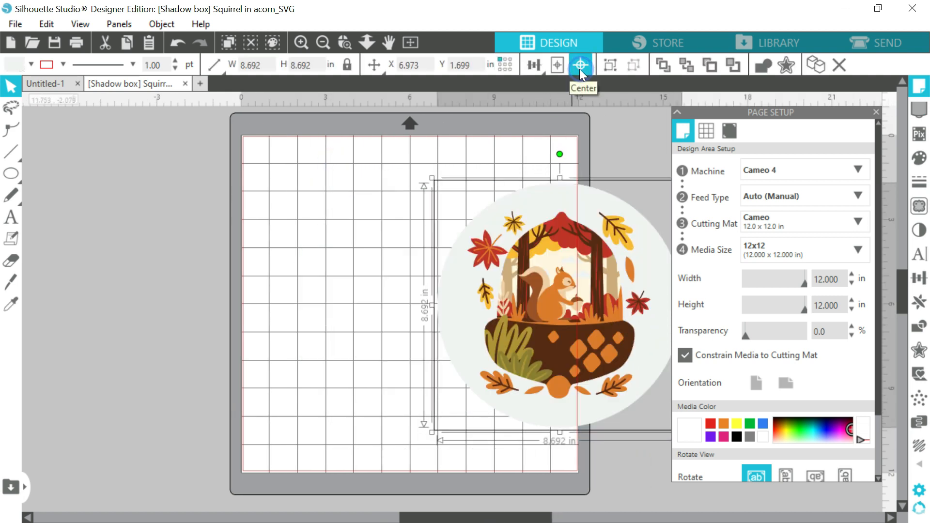
{"action": "left_click", "coordinate": [558, 65]}
{"action": "left_click", "coordinate": [577, 221]}
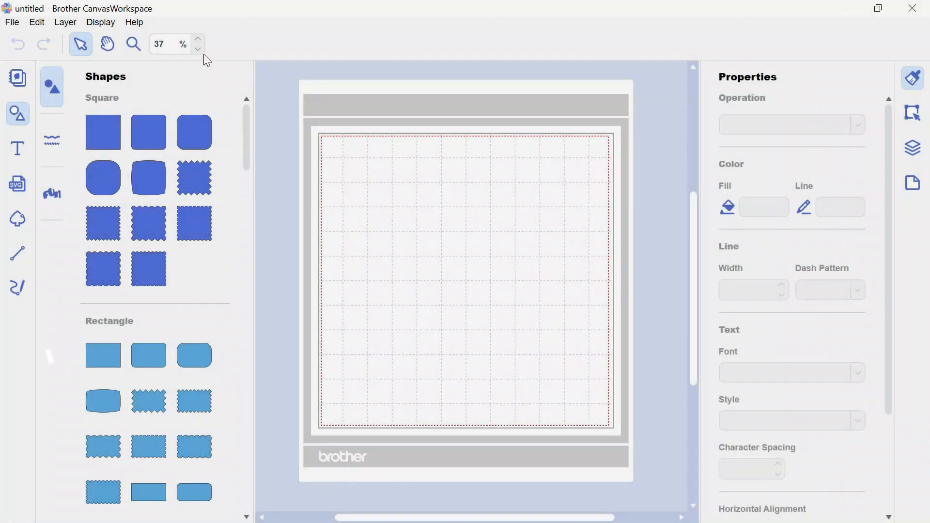
- Switch to Brother CanvasWorkspace and import the file [Shadow box] Squirrel in acorn_SVG from the computer
{"action": "left_click", "coordinate": [12, 23]}
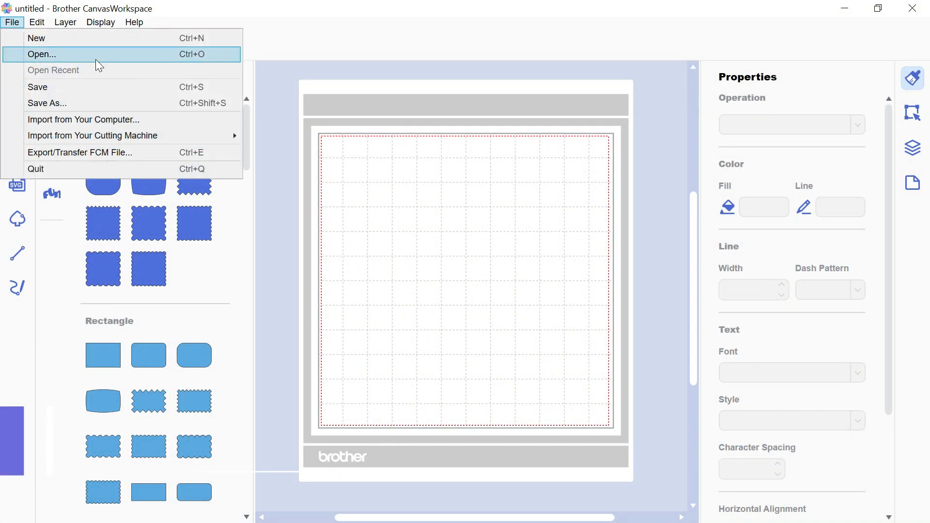
{"action": "left_click", "coordinate": [123, 121]}
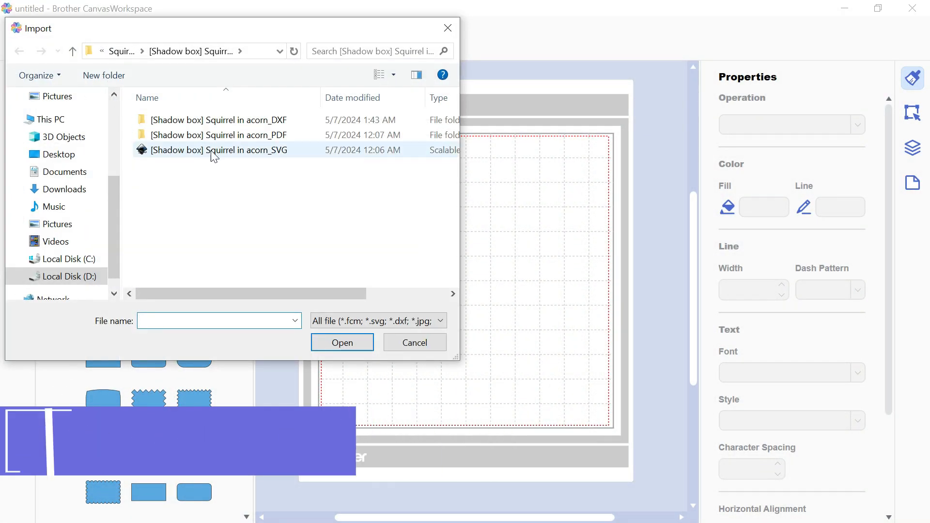
{"action": "left_click", "coordinate": [214, 156]}
{"action": "left_click", "coordinate": [360, 341]}
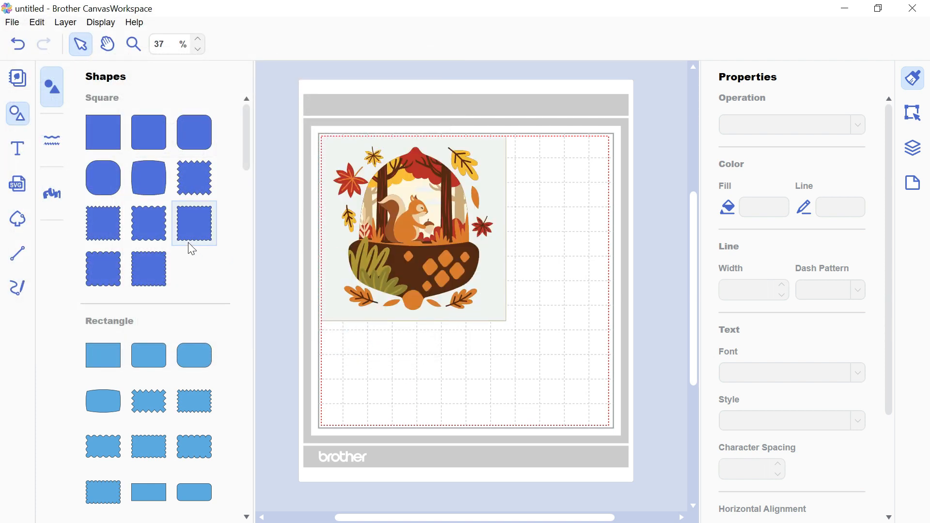
- Add a plain circle and enlarge it to about 9.47 inches so it surrounds the squirrel artwork
{"action": "scroll", "coordinate": [187, 240], "scroll_direction": "down", "scroll_amount": 12}
{"action": "scroll", "coordinate": [182, 236], "scroll_direction": "down", "scroll_amount": 5}
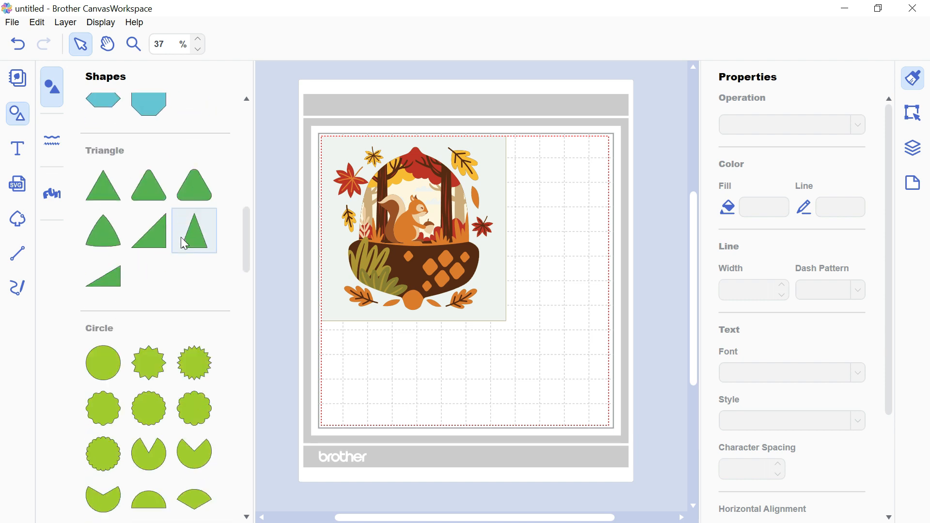
{"action": "left_click", "coordinate": [101, 322]}
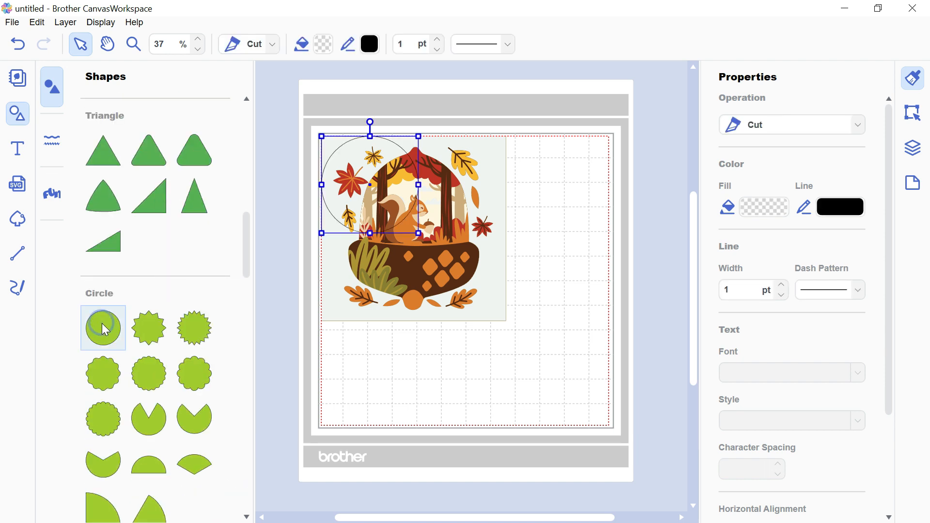
{"action": "left_click_drag", "start_coordinate": [420, 235], "coordinate": [527, 323]}
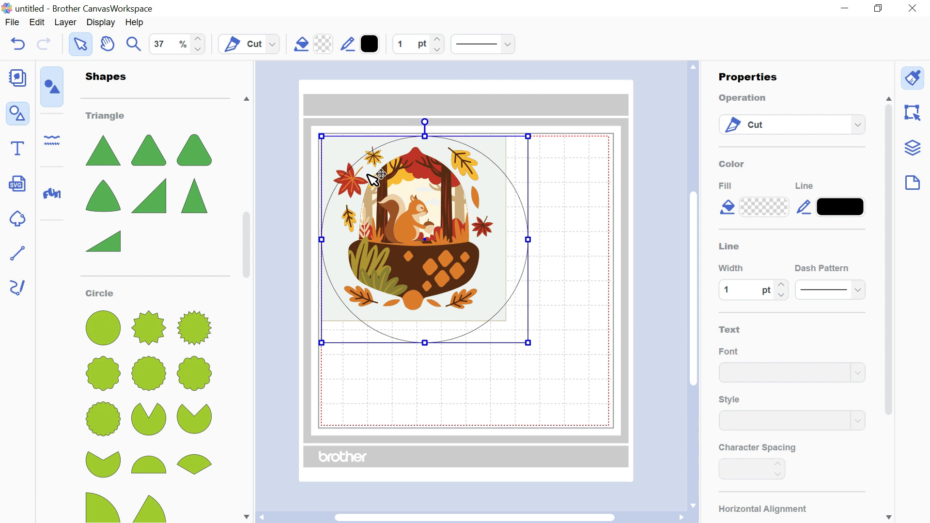
{"action": "left_click_drag", "start_coordinate": [321, 137], "coordinate": [294, 109]}
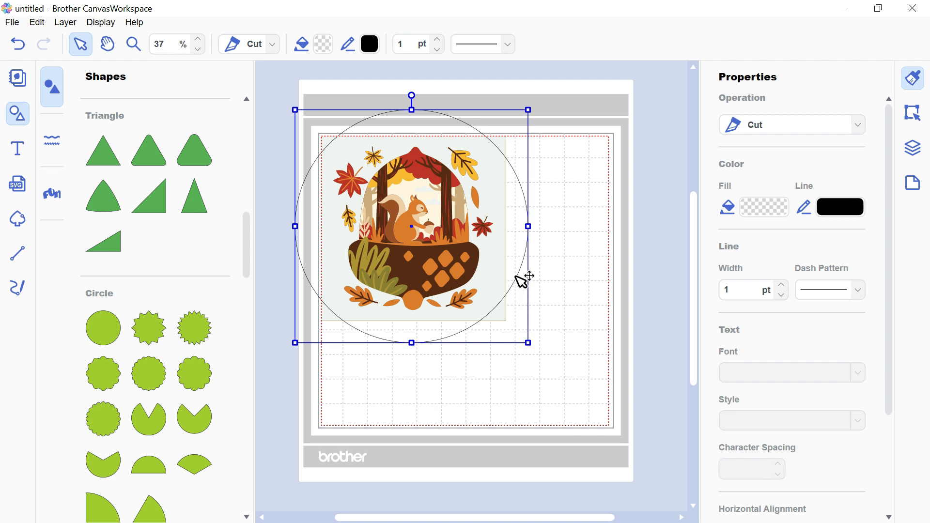
- Duplicate the surrounding circle 17 times
{"action": "key", "text": "ctrl+d"}
{"action": "key", "text": "ctrl+d"}
{"action": "key", "text": "ctrl+d"}
{"action": "key", "text": "ctrl+d"}
{"action": "key", "text": "ctrl+d"}
{"action": "key", "text": "ctrl+d"}
{"action": "key", "text": "ctrl+d"}
{"action": "key", "text": "ctrl+d"}
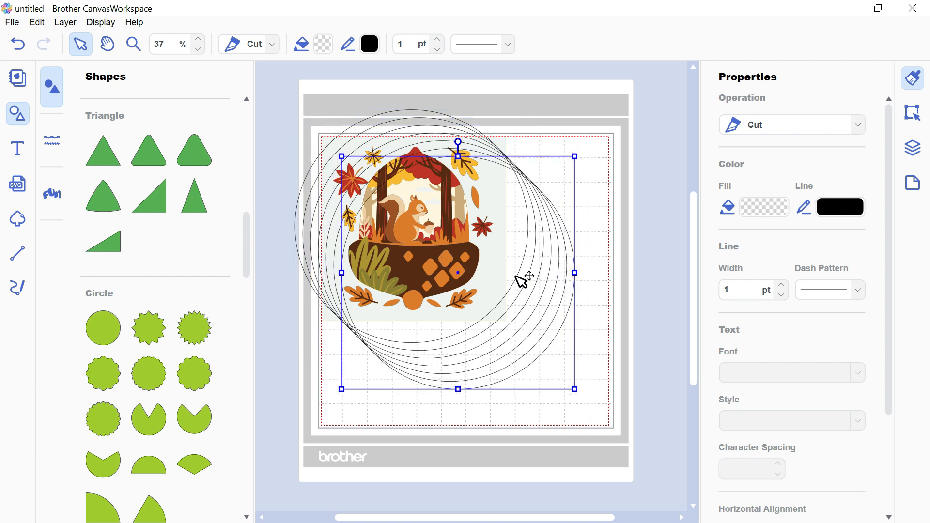
{"action": "key", "text": "ctrl+d"}
{"action": "key", "text": "ctrl+d"}
{"action": "key", "text": "ctrl+d"}
{"action": "key", "text": "ctrl+d"}
{"action": "key", "text": "ctrl+d"}
{"action": "key", "text": "ctrl+d"}
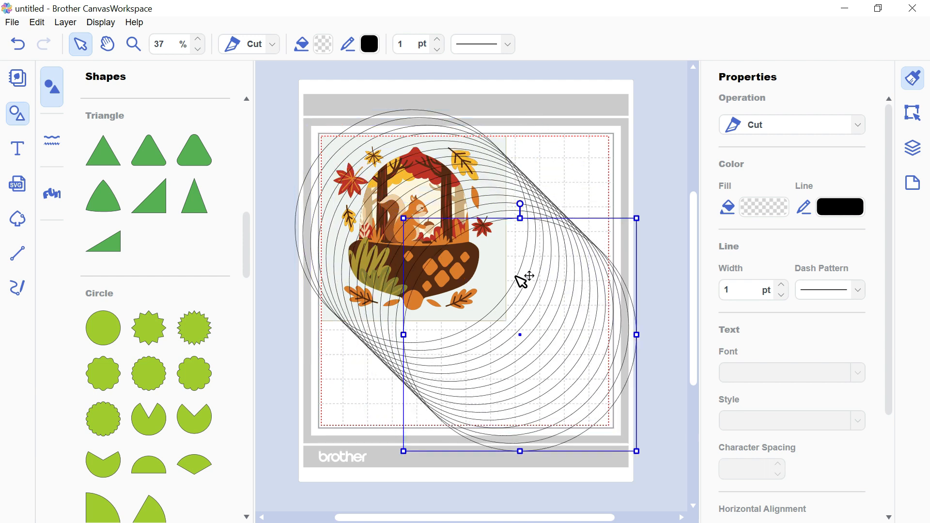
{"action": "key", "text": "ctrl+d"}
{"action": "key", "text": "ctrl+d"}
{"action": "key", "text": "ctrl+d"}
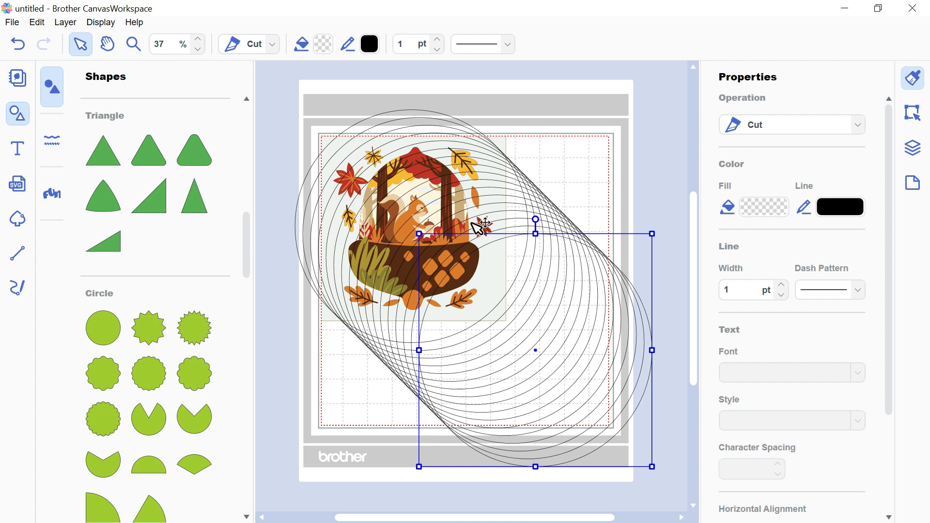
- Select all circles and artwork layers and align their centres both horizontally and vertically
{"action": "left_click_drag", "start_coordinate": [290, 99], "coordinate": [665, 478]}
{"action": "left_click", "coordinate": [915, 114]}
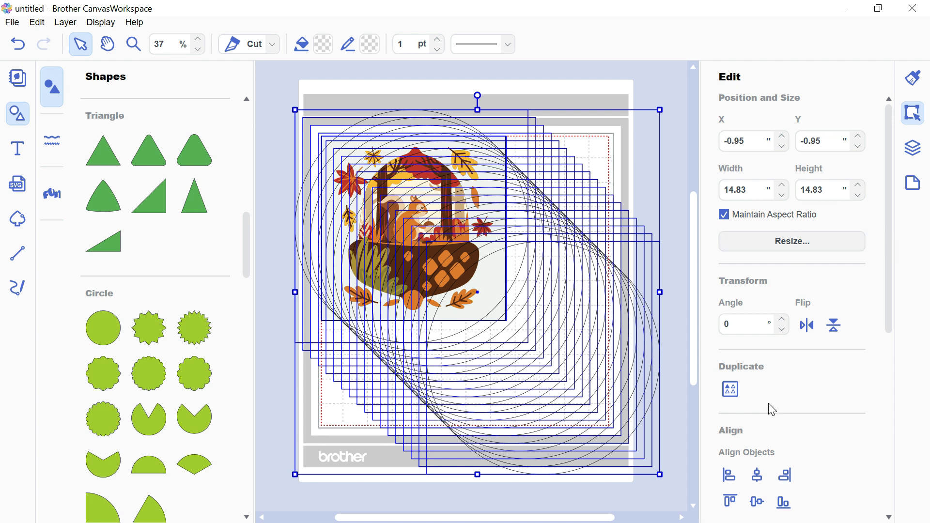
{"action": "left_click", "coordinate": [759, 479]}
{"action": "left_click", "coordinate": [758, 503]}
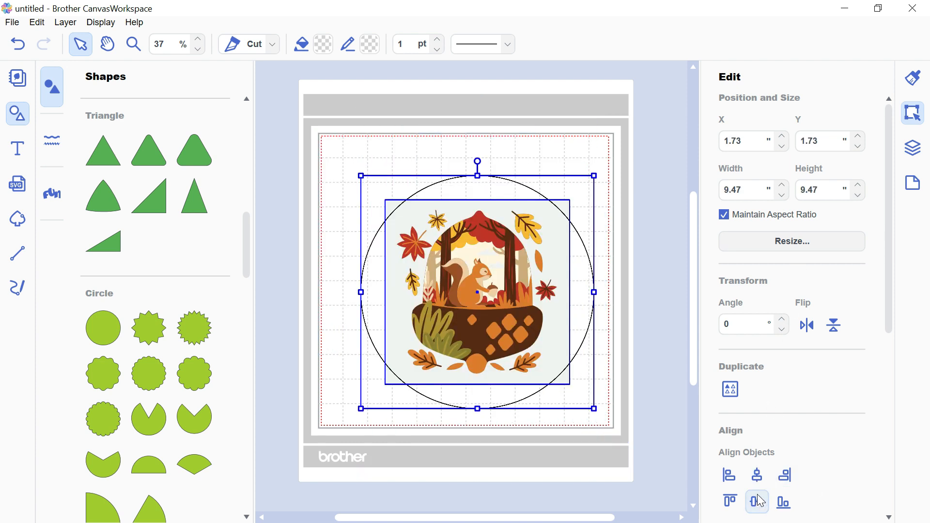
- Move one circle in the layer order directly beneath each of the first six artwork layers, from the pale top layer to the light tan one
{"action": "left_click", "coordinate": [920, 152]}
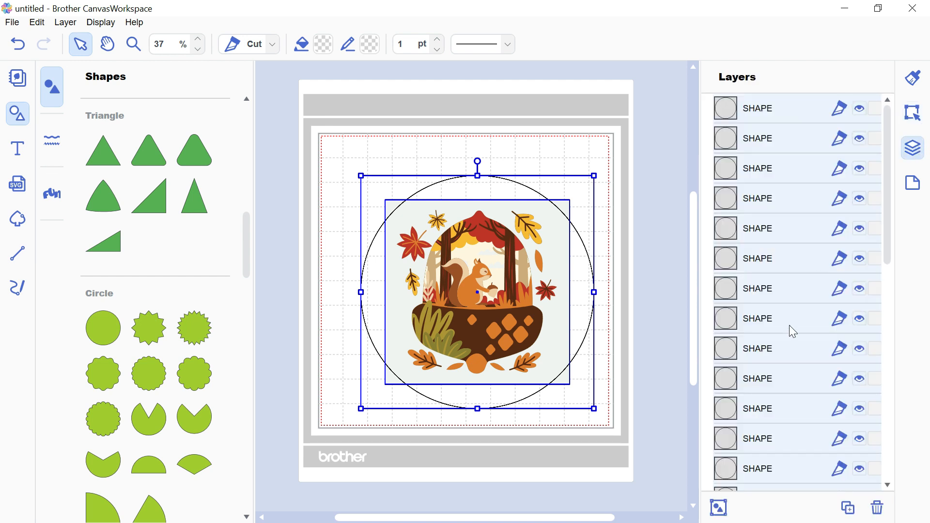
{"action": "scroll", "coordinate": [785, 347], "scroll_direction": "down", "scroll_amount": 5}
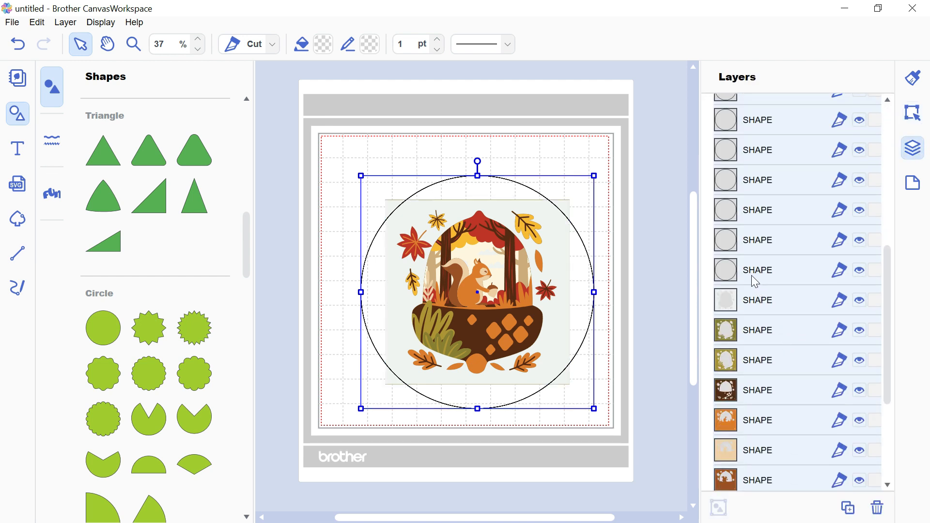
{"action": "left_click_drag", "start_coordinate": [751, 275], "coordinate": [756, 305]}
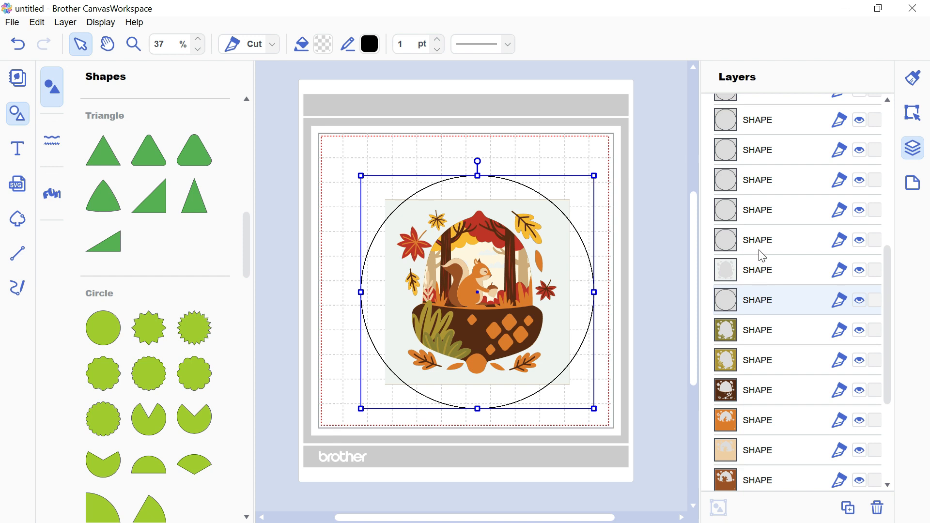
{"action": "left_click_drag", "start_coordinate": [766, 238], "coordinate": [768, 339]}
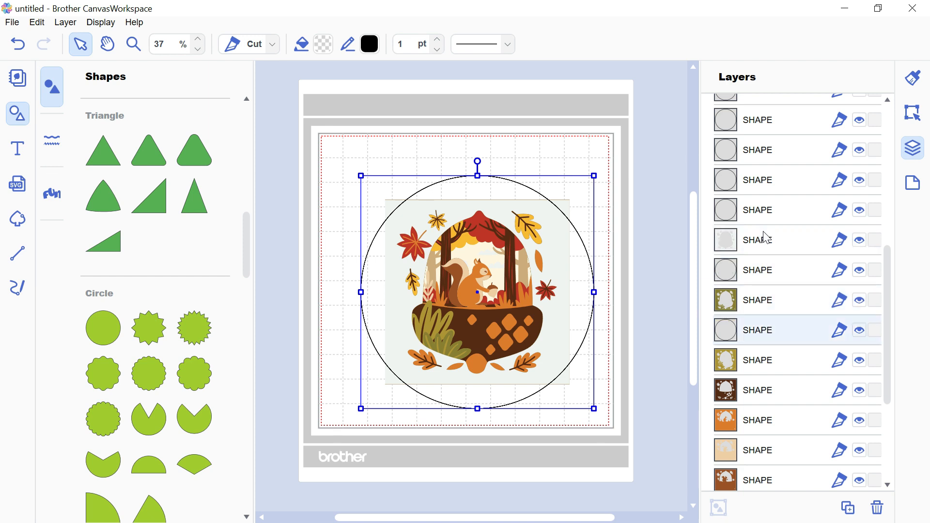
{"action": "left_click_drag", "start_coordinate": [761, 218], "coordinate": [761, 368]}
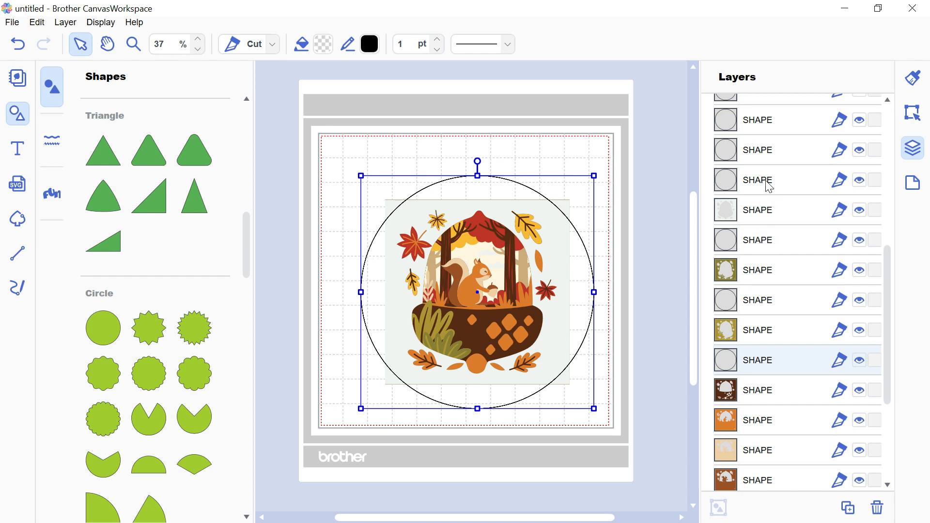
{"action": "left_click_drag", "start_coordinate": [769, 186], "coordinate": [780, 406]}
{"action": "left_click_drag", "start_coordinate": [756, 154], "coordinate": [758, 438]}
{"action": "left_click_drag", "start_coordinate": [761, 132], "coordinate": [755, 456]}
- Select all the remaining circles above the pale top layer and move them together to the bottom of the layer order
{"action": "scroll", "coordinate": [761, 291], "scroll_direction": "up", "scroll_amount": 2}
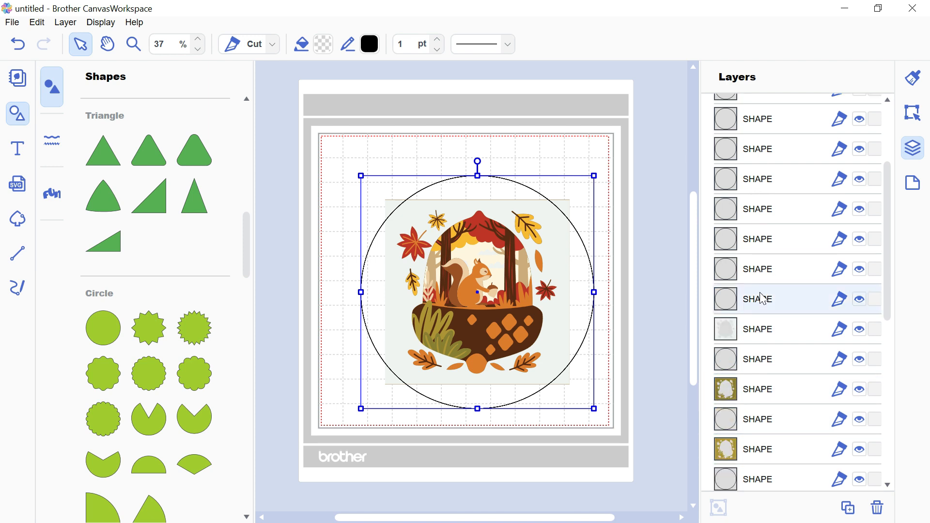
{"action": "scroll", "coordinate": [764, 197], "scroll_direction": "up", "scroll_amount": 3}
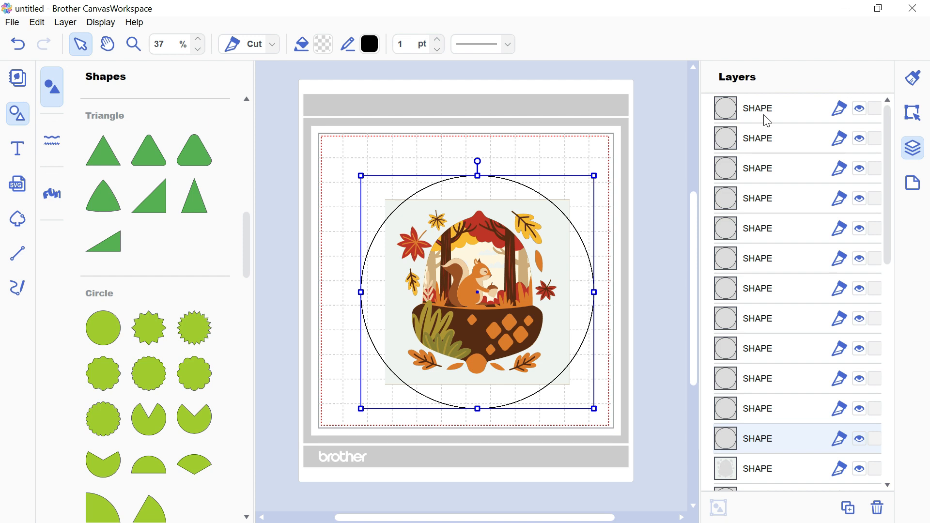
{"action": "left_click", "coordinate": [768, 119], "text": "shift"}
{"action": "left_click_drag", "start_coordinate": [761, 431], "coordinate": [761, 475]}
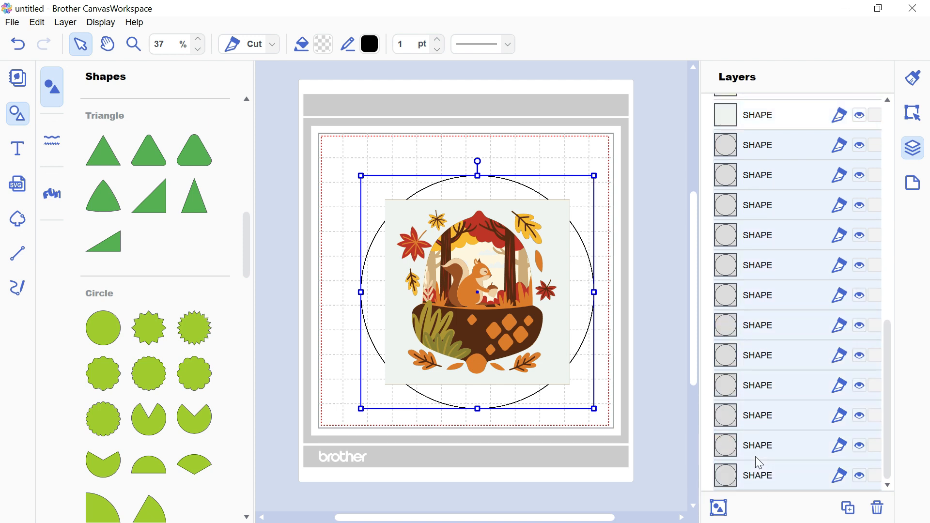
- Move one circle directly beneath each of the rust, dark brown, red, yellow, tan and cream artwork layers
{"action": "left_click_drag", "start_coordinate": [771, 385], "coordinate": [761, 209]}
{"action": "left_click_drag", "start_coordinate": [756, 423], "coordinate": [758, 264]}
{"action": "left_click_drag", "start_coordinate": [760, 455], "coordinate": [759, 327]}
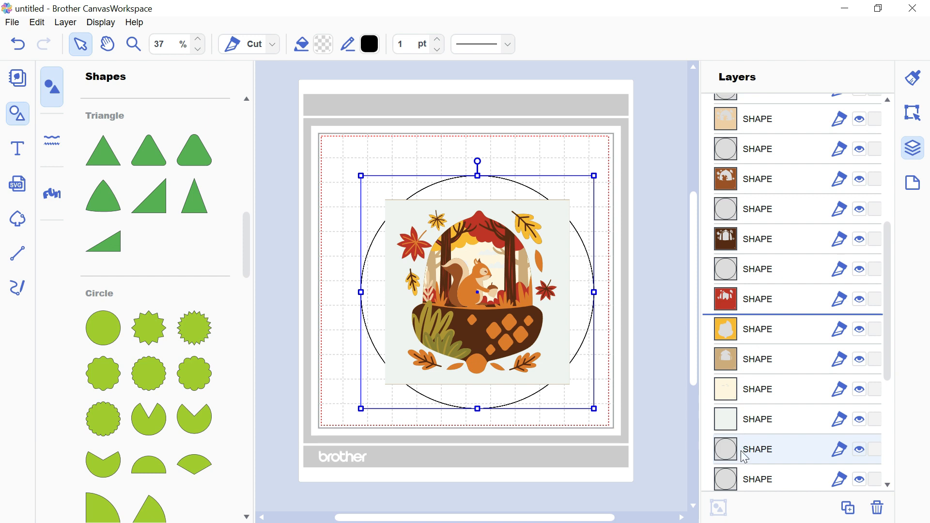
{"action": "left_click_drag", "start_coordinate": [756, 473], "coordinate": [755, 376]}
{"action": "scroll", "coordinate": [758, 422], "scroll_direction": "down", "scroll_amount": 2}
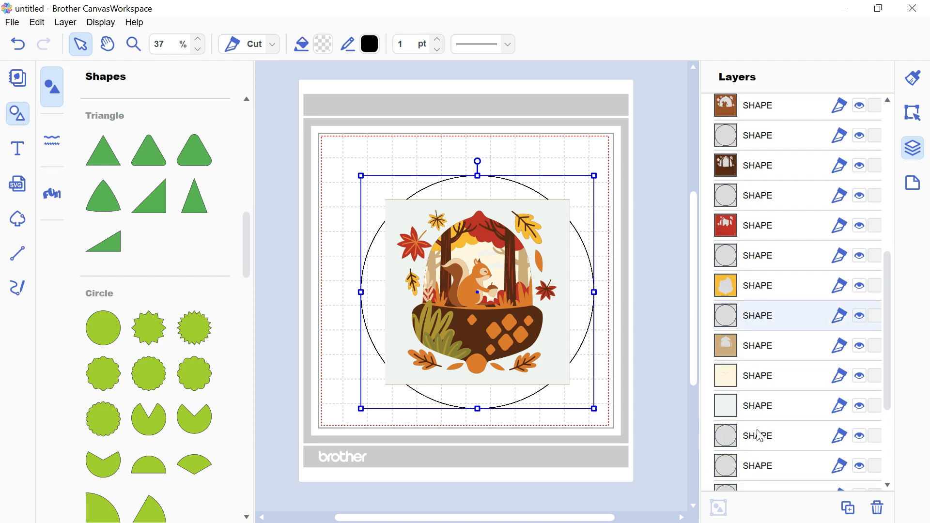
{"action": "left_click_drag", "start_coordinate": [757, 427], "coordinate": [758, 388]}
{"action": "left_click_drag", "start_coordinate": [764, 468], "coordinate": [765, 431]}
- Delete the surplus circles at the end of the layer order, keeping one beneath the pale back layer
{"action": "scroll", "coordinate": [765, 432], "scroll_direction": "down", "scroll_amount": 2}
{"action": "left_click", "coordinate": [757, 459]}
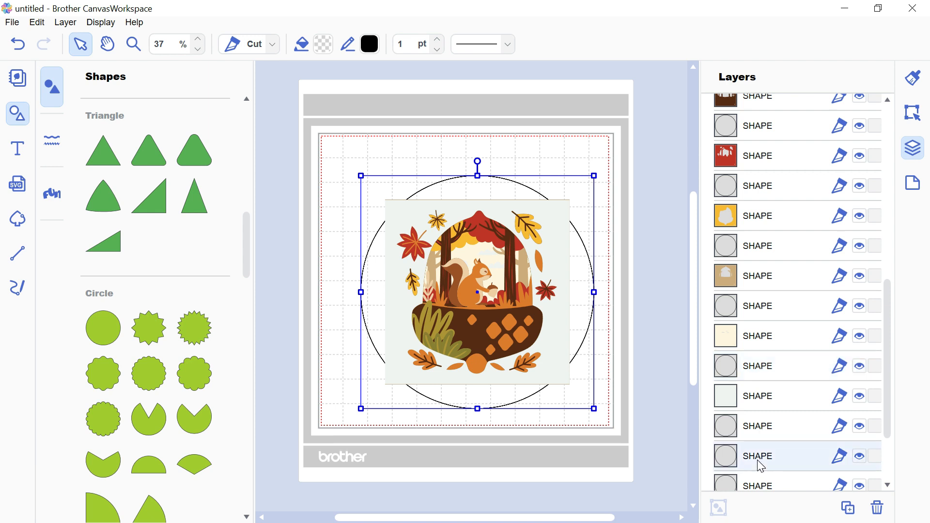
{"action": "left_click", "coordinate": [757, 459]}
{"action": "left_click", "coordinate": [763, 458]}
{"action": "left_click", "coordinate": [764, 457]}
{"action": "left_click", "coordinate": [767, 465]}
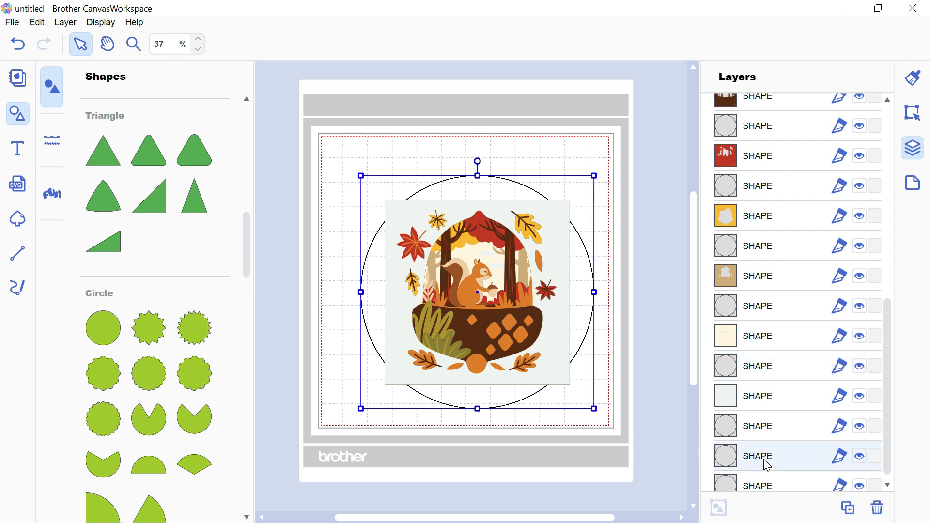
{"action": "left_click", "coordinate": [764, 462]}
{"action": "scroll", "coordinate": [764, 464], "scroll_direction": "up", "scroll_amount": 2}
{"action": "left_click", "coordinate": [765, 473]}
{"action": "left_click", "coordinate": [765, 473]}
- Select all circles and artwork layers and move the whole stack off the cutting mat, to its left side
{"action": "scroll", "coordinate": [774, 461], "scroll_direction": "up", "scroll_amount": 12}
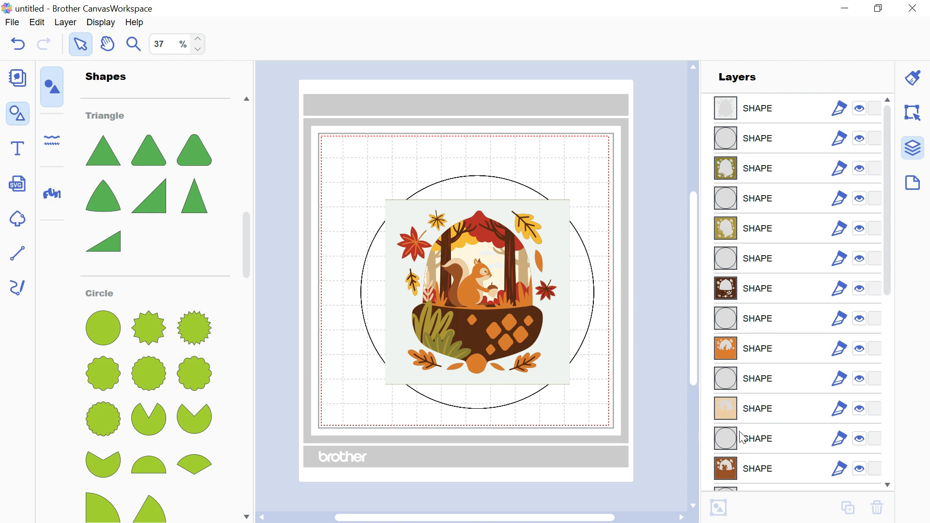
{"action": "left_click_drag", "start_coordinate": [357, 190], "coordinate": [612, 422]}
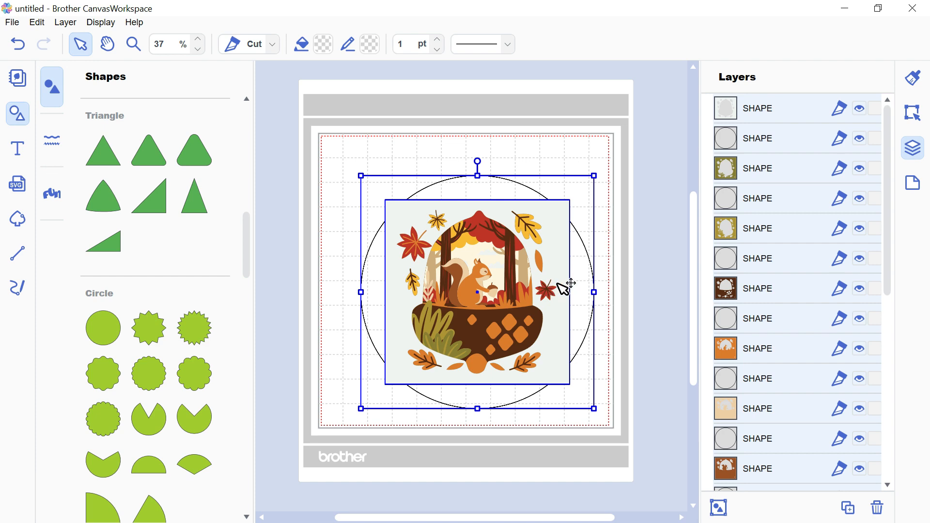
{"action": "left_click_drag", "start_coordinate": [557, 283], "coordinate": [270, 289]}
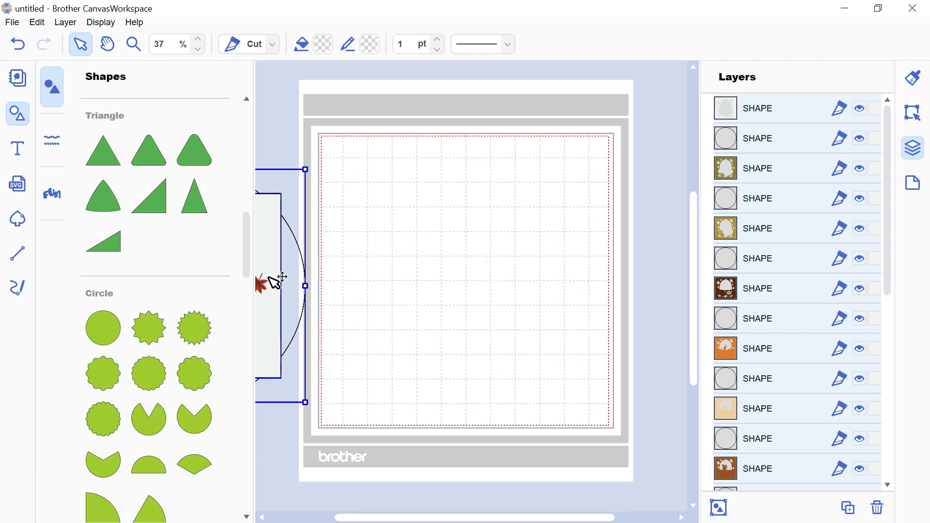
{"action": "left_click", "coordinate": [200, 48]}
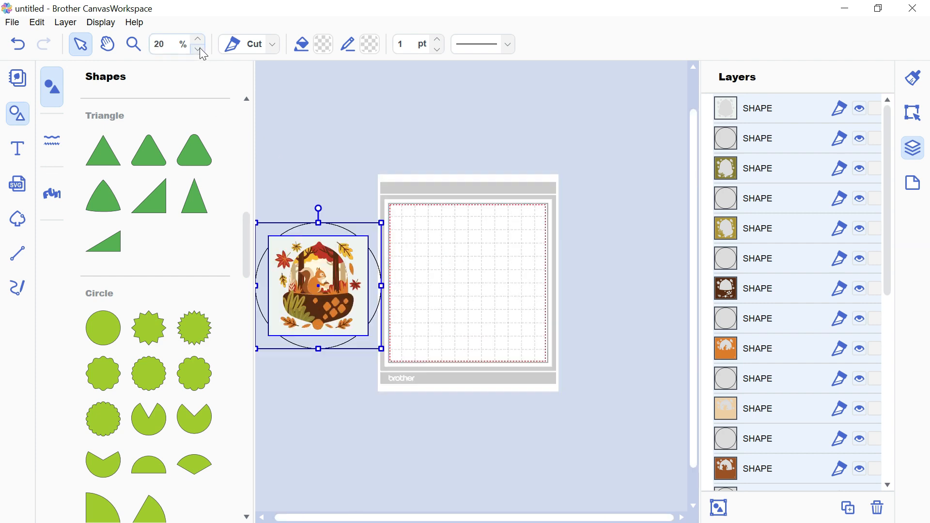
{"action": "left_click", "coordinate": [200, 47]}
{"action": "left_click", "coordinate": [200, 42]}
{"action": "left_click", "coordinate": [200, 41]}
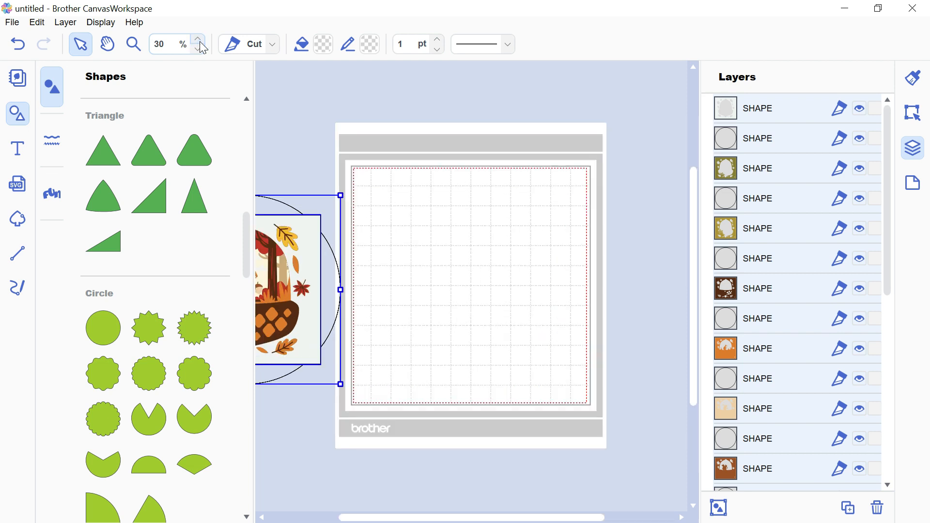
{"action": "left_click_drag", "start_coordinate": [531, 519], "coordinate": [488, 513]}
{"action": "left_click", "coordinate": [505, 323]}
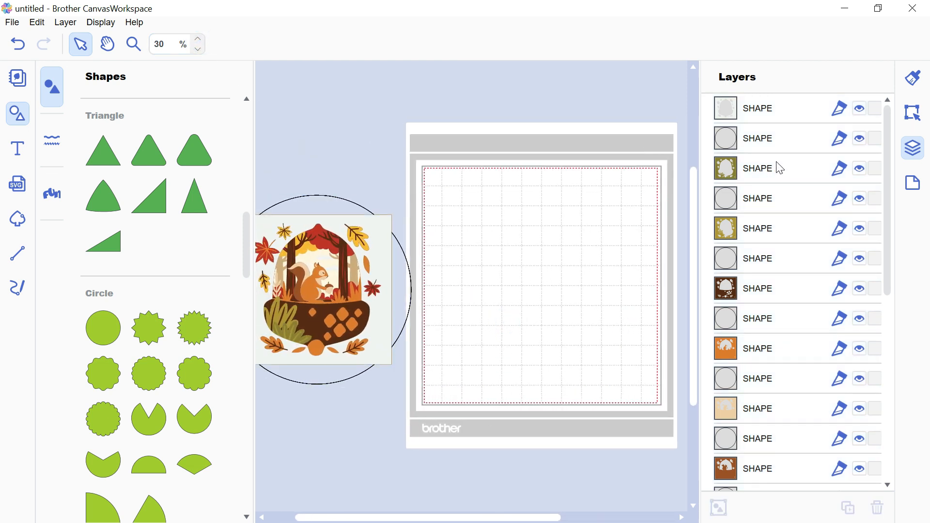
- Select the pale top layer together with its circle and move the pair back onto the cutting mat
{"action": "left_click", "coordinate": [755, 117]}
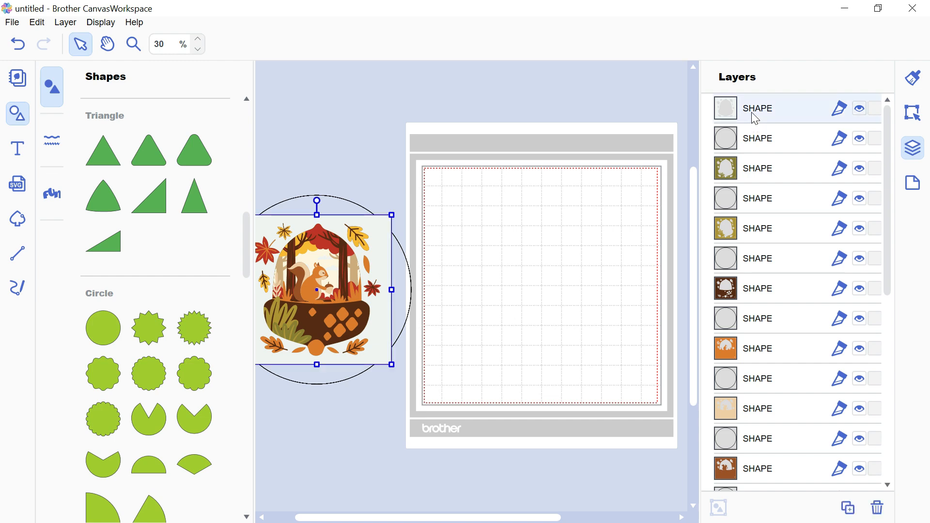
{"action": "left_click", "coordinate": [762, 147], "text": "shift"}
{"action": "left_click_drag", "start_coordinate": [391, 261], "coordinate": [602, 255]}
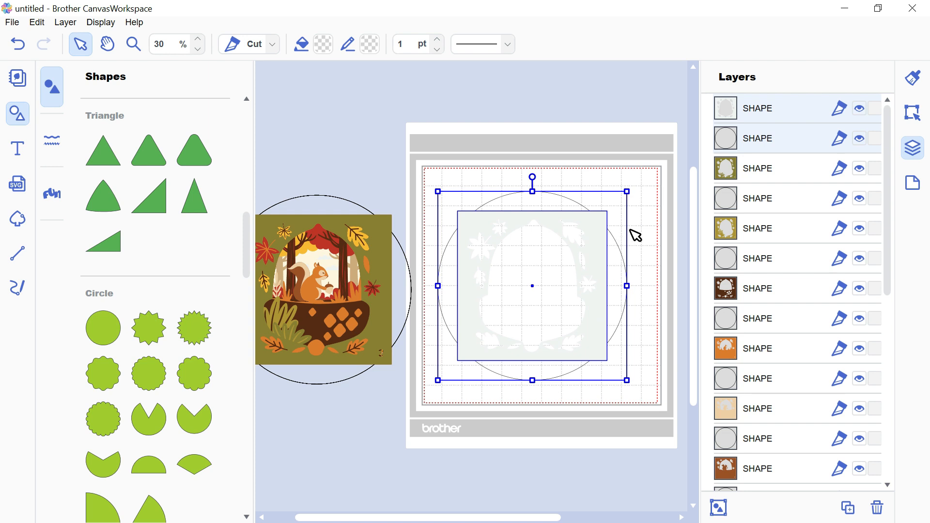
{"action": "left_click", "coordinate": [637, 235]}
- Edit the pale top layer's path and delete its two upper corner points and lower-right corner point to remove the outer square
{"action": "left_click", "coordinate": [604, 233]}
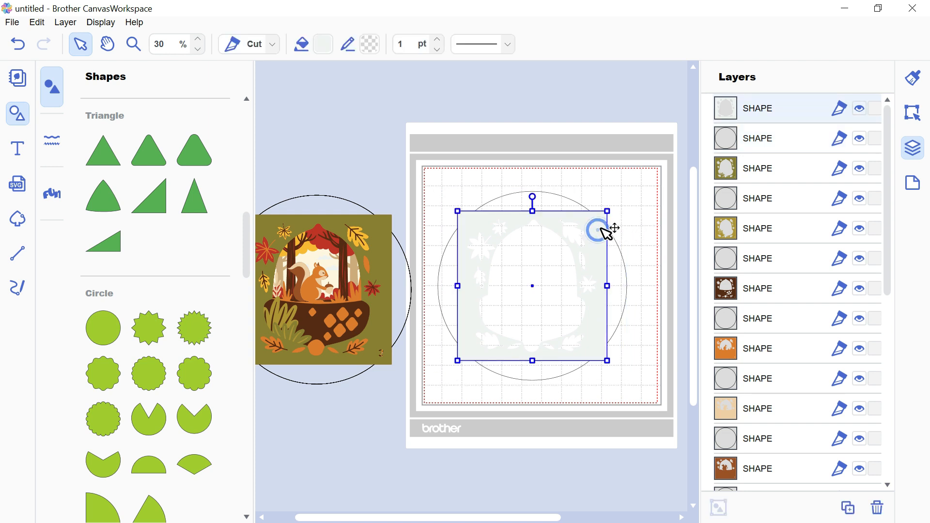
{"action": "left_click", "coordinate": [600, 229]}
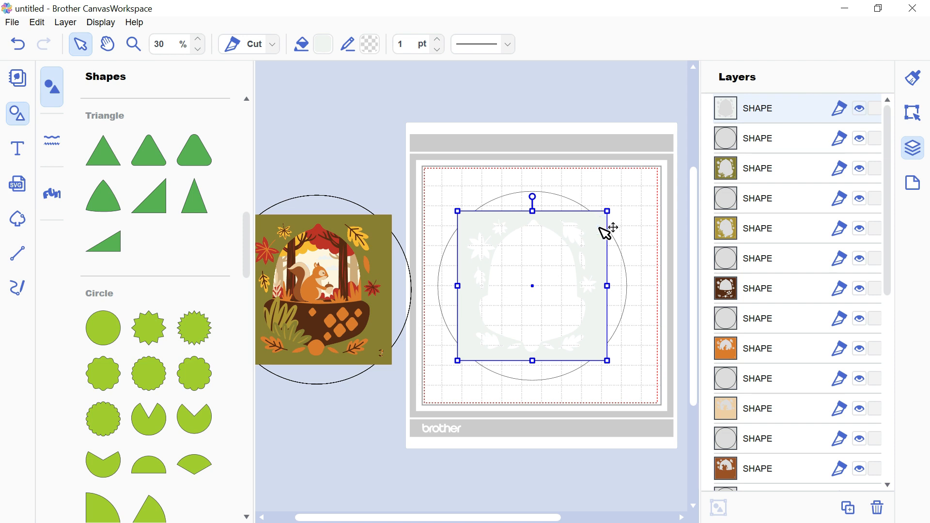
{"action": "double_click", "coordinate": [592, 245]}
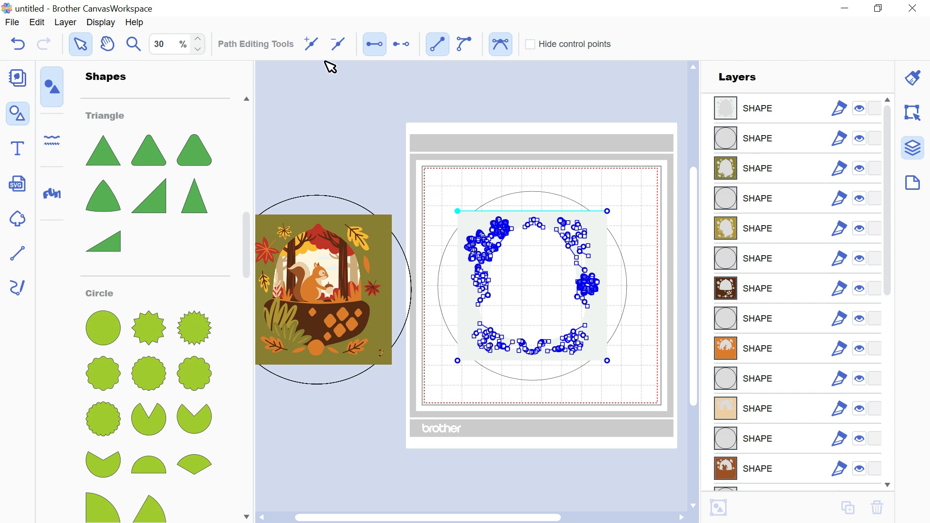
{"action": "left_click", "coordinate": [337, 44]}
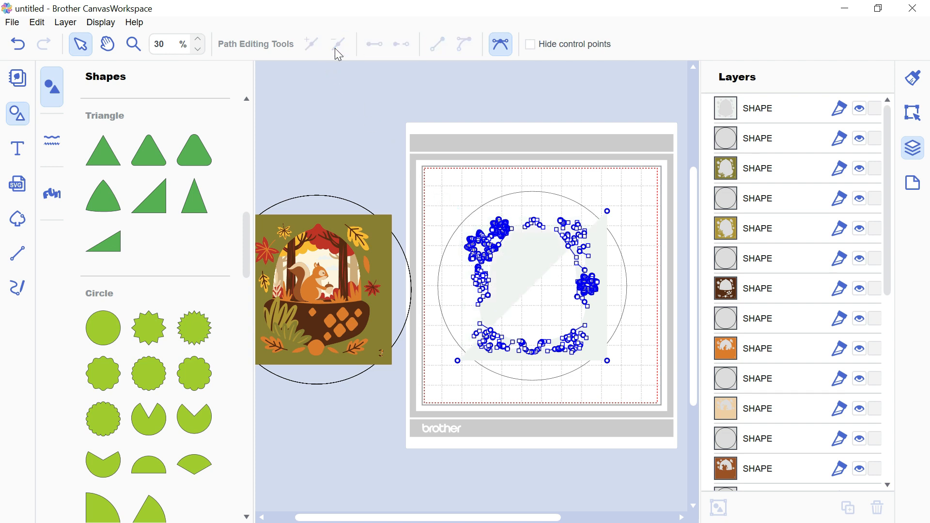
{"action": "left_click", "coordinate": [607, 212]}
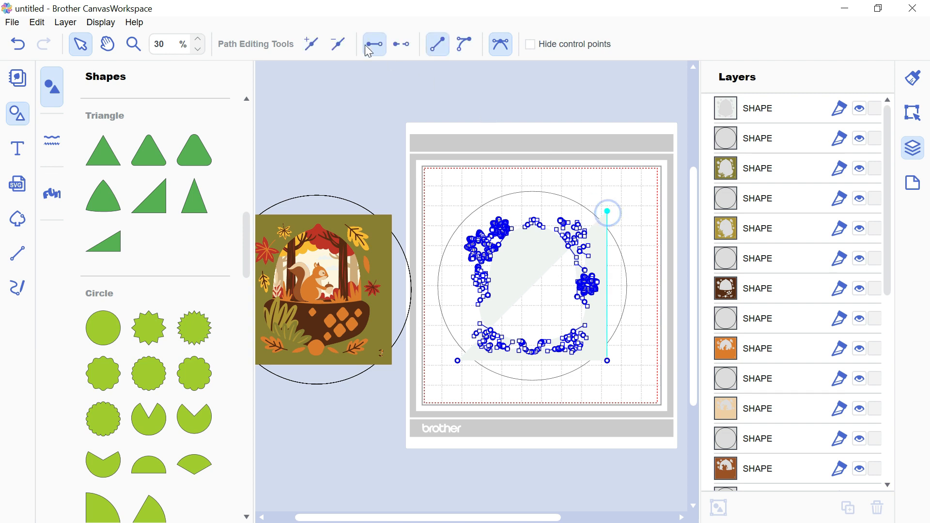
{"action": "key", "text": "Delete"}
{"action": "left_click", "coordinate": [607, 360]}
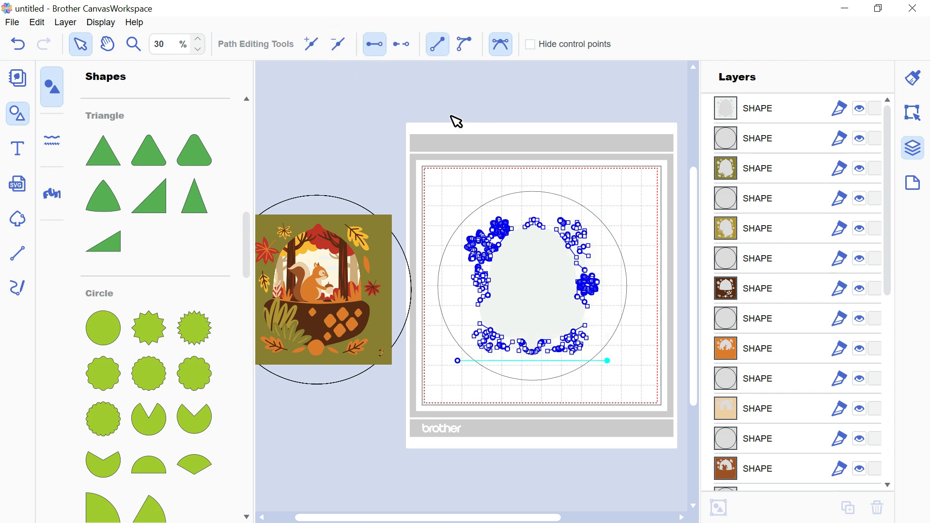
{"action": "left_click", "coordinate": [341, 48]}
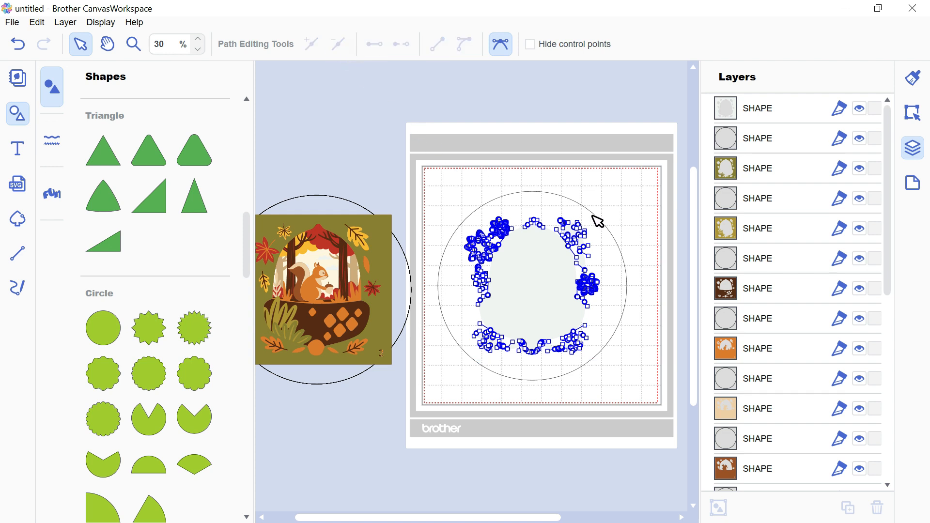
- Copy the hex code #F1F2F2 from the fill colour of the pale acorn and leaf cutout shape
{"action": "left_click", "coordinate": [549, 266]}
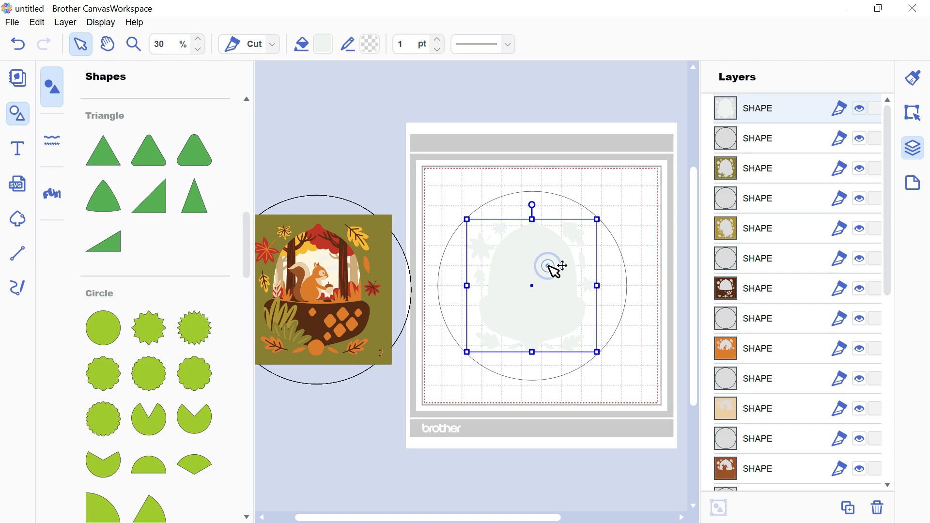
{"action": "left_click", "coordinate": [517, 199]}
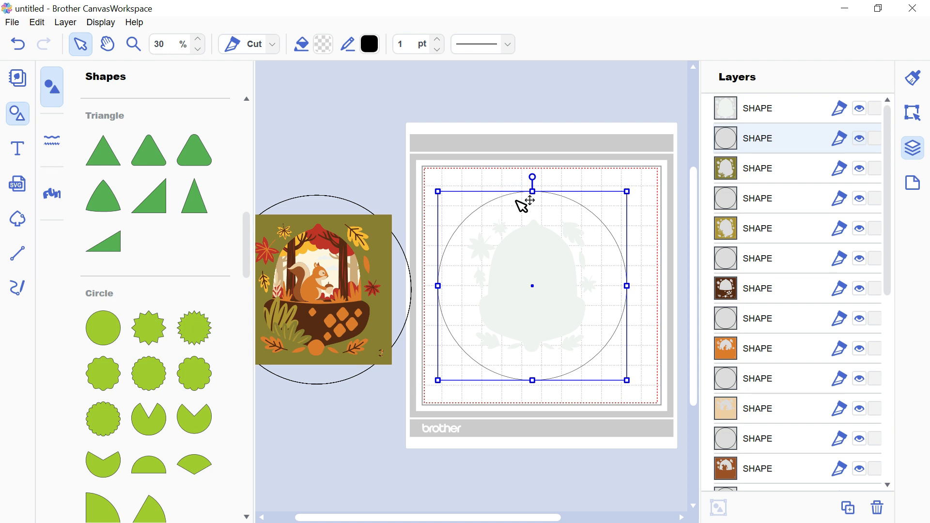
{"action": "left_click", "coordinate": [548, 298]}
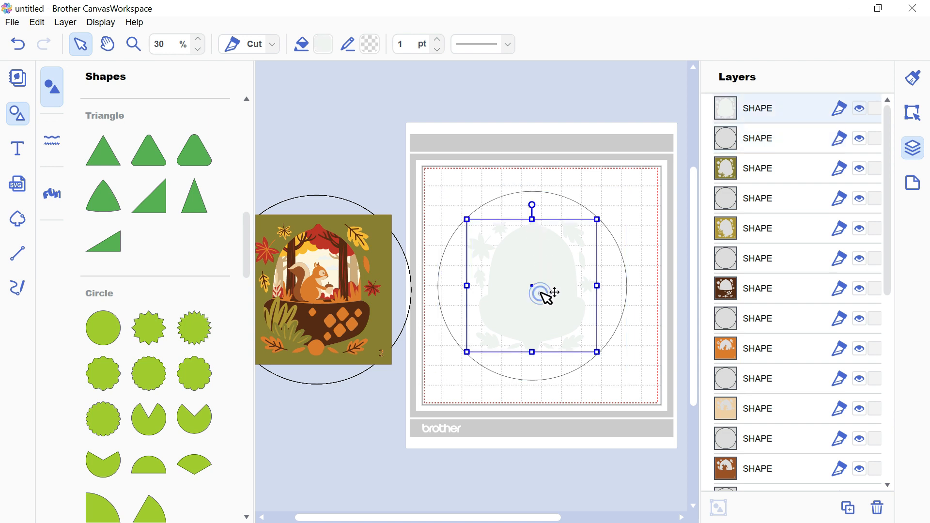
{"action": "left_click", "coordinate": [322, 46]}
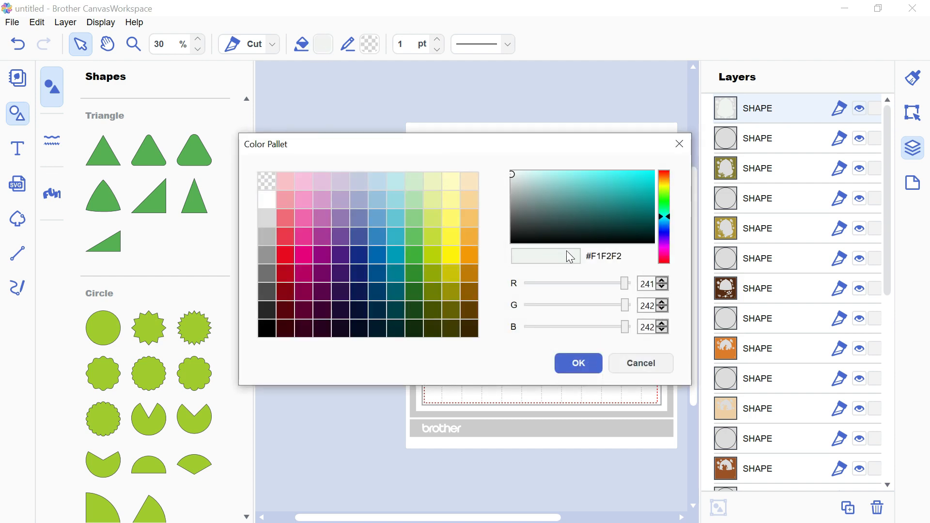
{"action": "left_click_drag", "start_coordinate": [624, 256], "coordinate": [553, 253]}
{"action": "key", "text": "ctrl+c"}
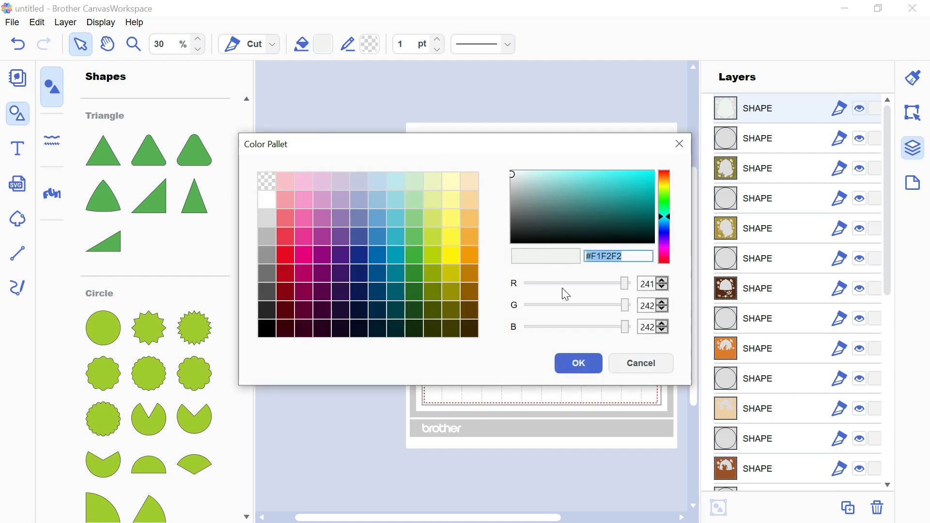
{"action": "left_click", "coordinate": [585, 361]}
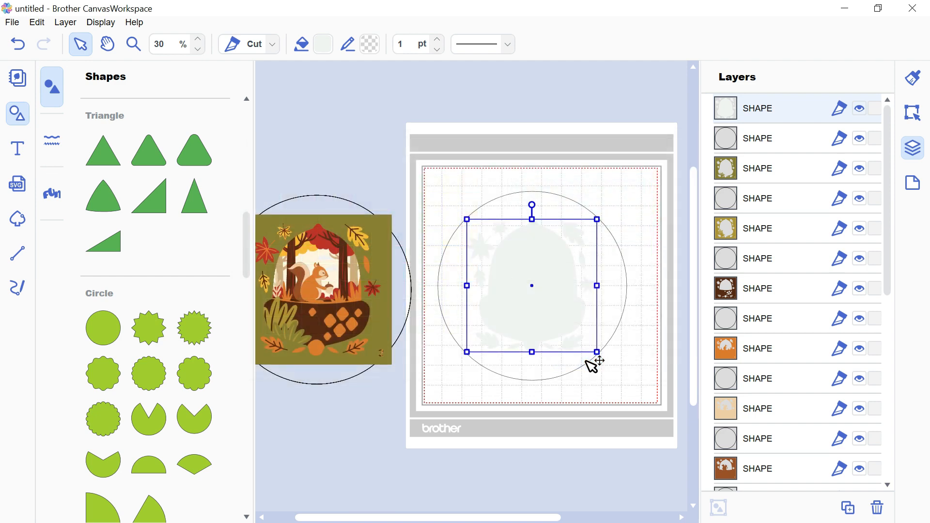
- Fill the circle around the pale acorn cutout with the copied colour #F1F2F2
{"action": "left_click", "coordinate": [618, 340]}
{"action": "left_click", "coordinate": [618, 330]}
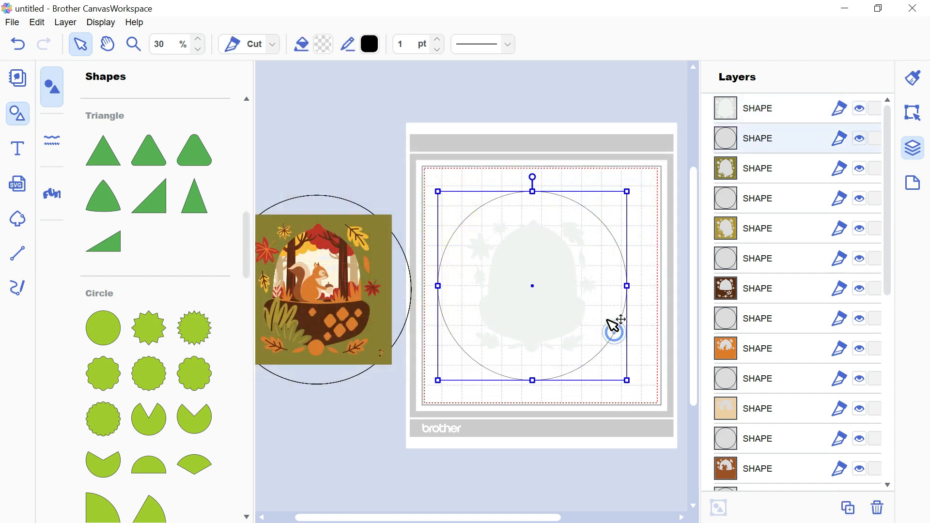
{"action": "left_click", "coordinate": [323, 44]}
{"action": "left_click", "coordinate": [290, 183]}
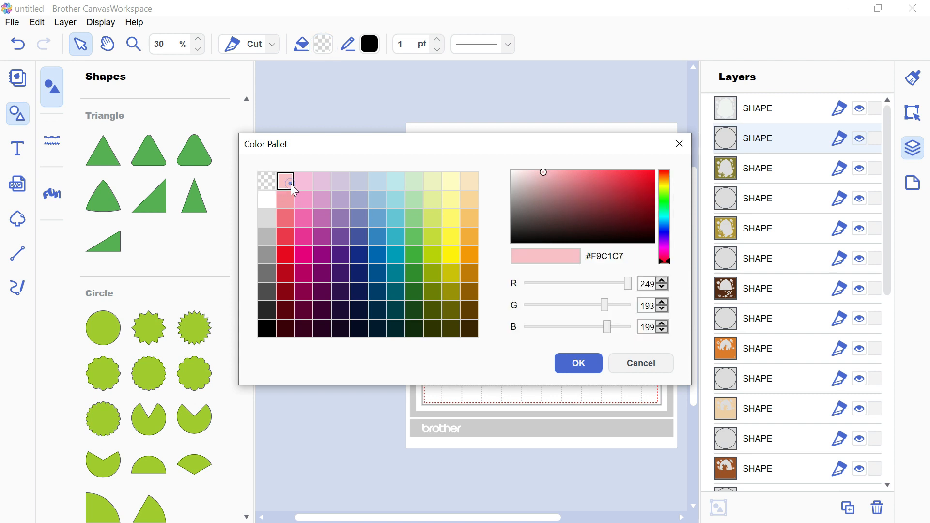
{"action": "left_click_drag", "start_coordinate": [649, 257], "coordinate": [536, 248]}
{"action": "key", "text": "BackSpace"}
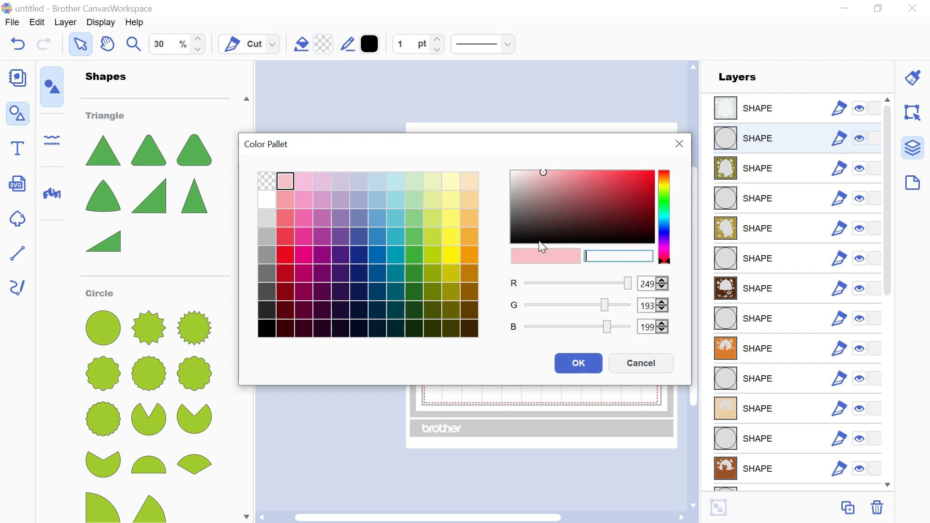
{"action": "key", "text": "ctrl+v"}
{"action": "left_click", "coordinate": [567, 364]}
{"action": "left_click", "coordinate": [568, 364]}
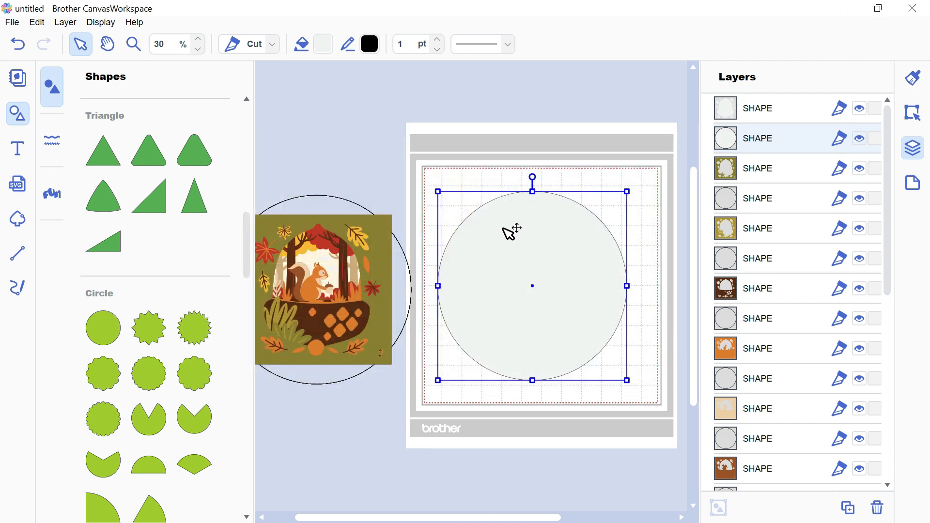
- Select the pale circle together with the acorn and leaf cutout shape and subtract the cutout from the circle
{"action": "left_click_drag", "start_coordinate": [445, 177], "coordinate": [647, 404]}
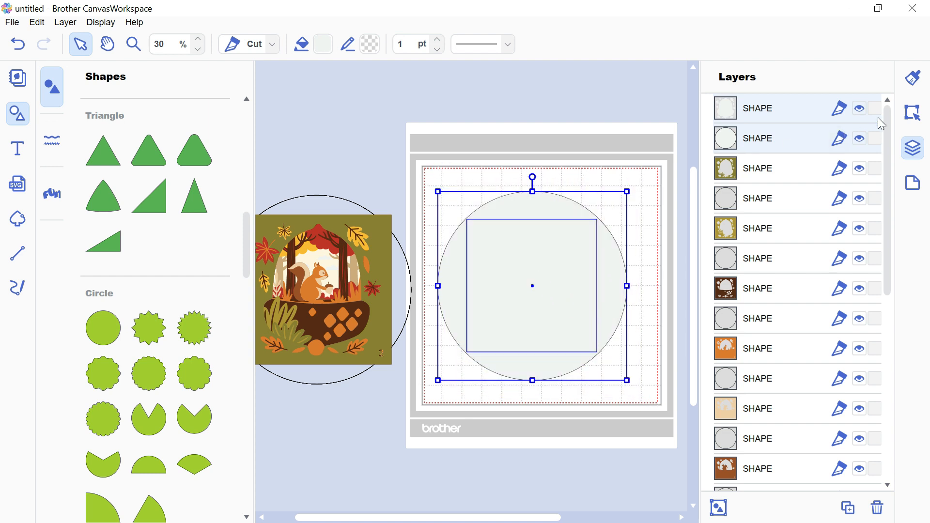
{"action": "left_click", "coordinate": [919, 113]}
{"action": "scroll", "coordinate": [752, 434], "scroll_direction": "down", "scroll_amount": 5}
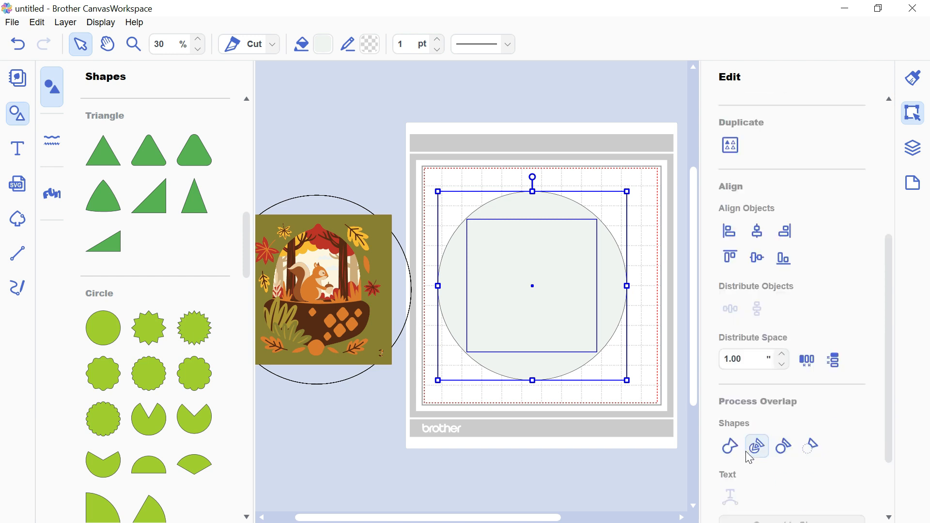
{"action": "left_click", "coordinate": [816, 448]}
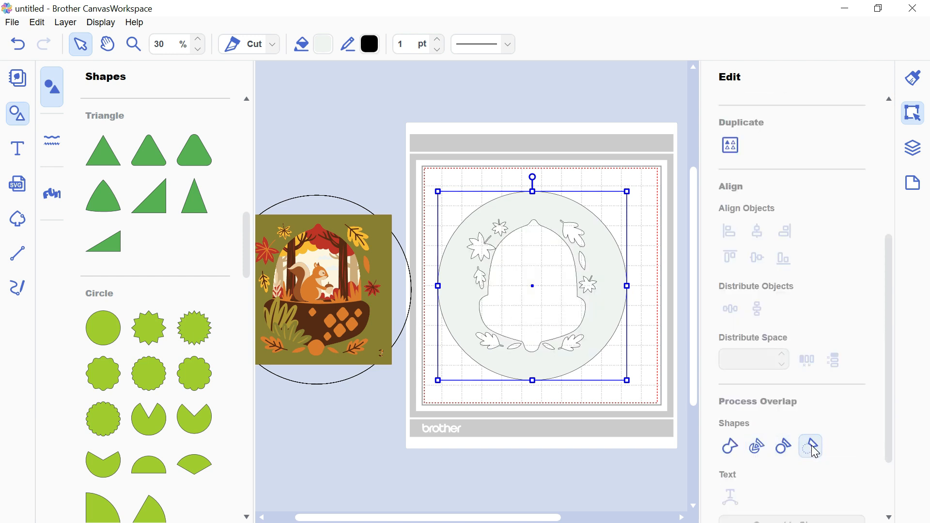
- Rename the combined pale round layer as 1 and move it off the cutting mat, to its right side
{"action": "left_click", "coordinate": [917, 154]}
{"action": "double_click", "coordinate": [754, 110]}
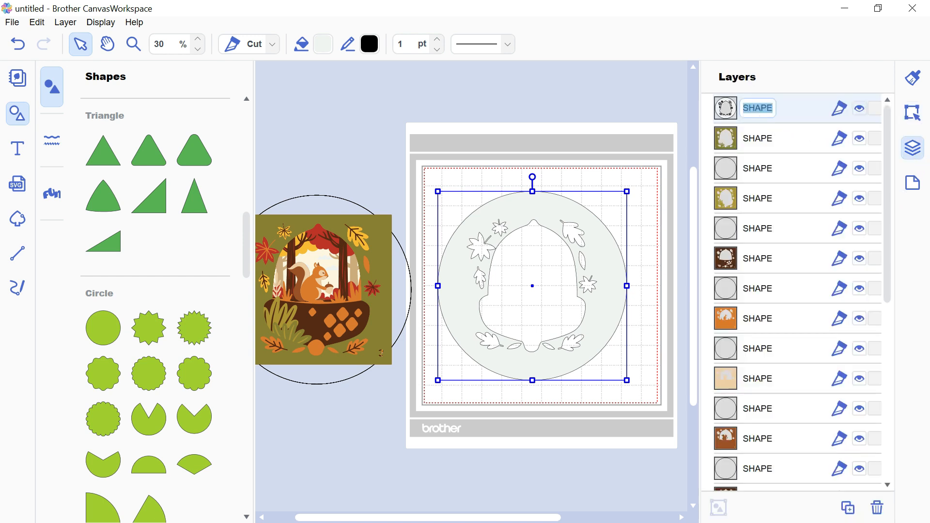
{"action": "type", "text": "1"}
{"action": "key", "text": "Return"}
{"action": "left_click_drag", "start_coordinate": [473, 276], "coordinate": [684, 282]}
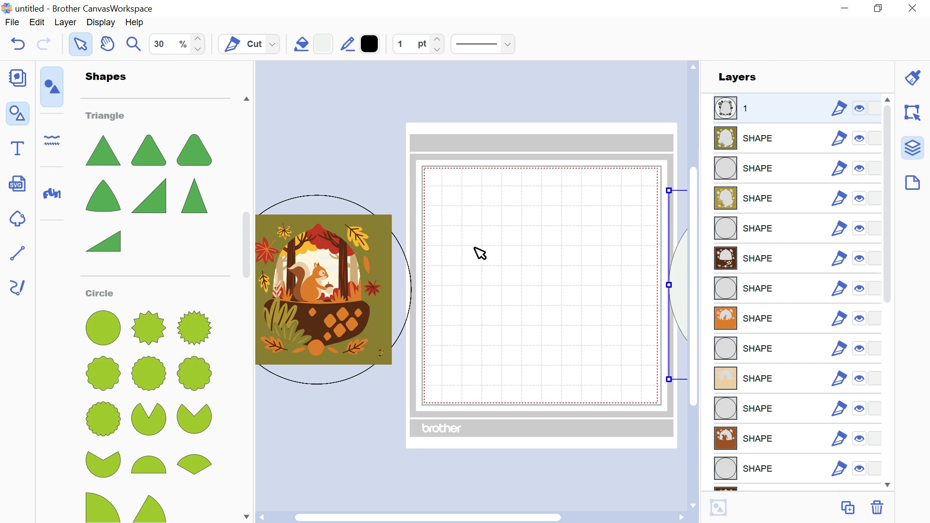
- Select the olive layer together with its circle and move the pair onto the cutting mat
{"action": "left_click", "coordinate": [390, 255]}
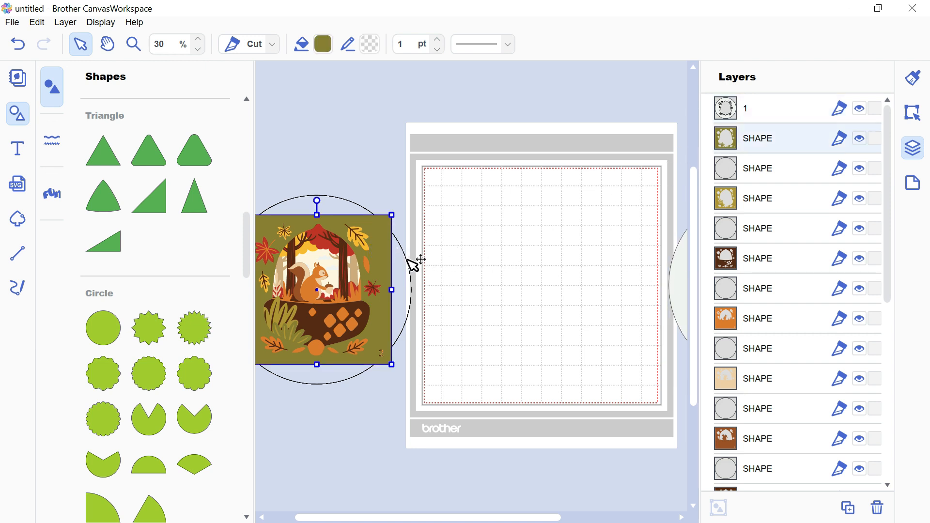
{"action": "left_click", "coordinate": [407, 260], "text": "shift"}
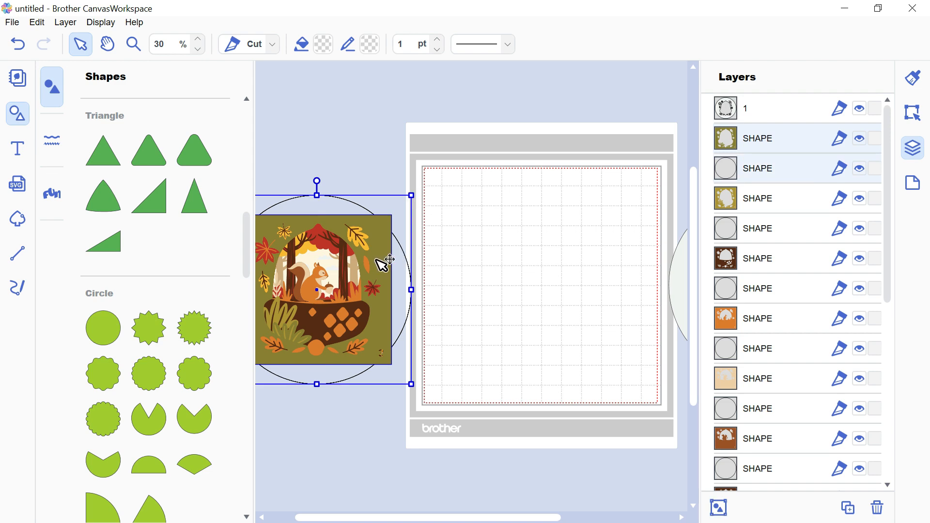
{"action": "left_click_drag", "start_coordinate": [388, 263], "coordinate": [622, 262]}
- Edit the olive layer's path and delete its two upper corner points and lower-right corner point to remove the outer square
{"action": "left_click", "coordinate": [626, 224]}
{"action": "left_click", "coordinate": [608, 226]}
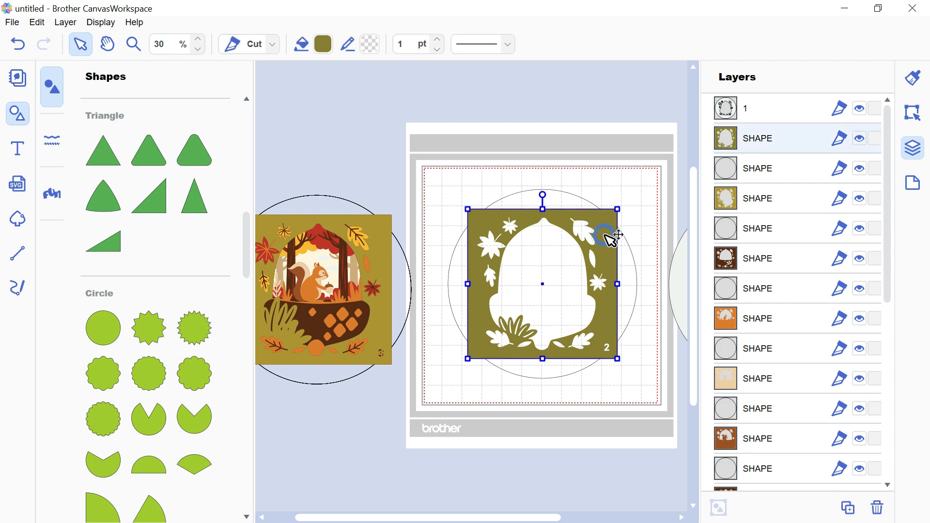
{"action": "double_click", "coordinate": [609, 240]}
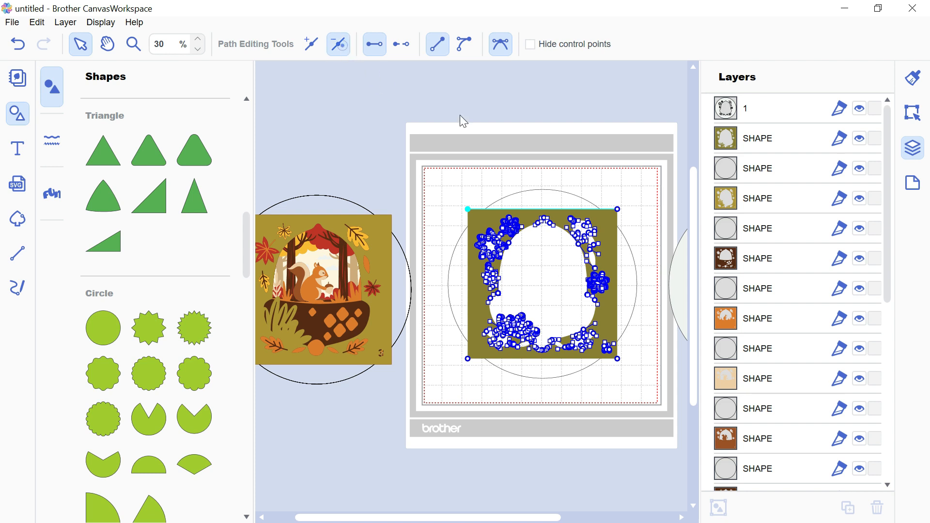
{"action": "key", "text": "Delete"}
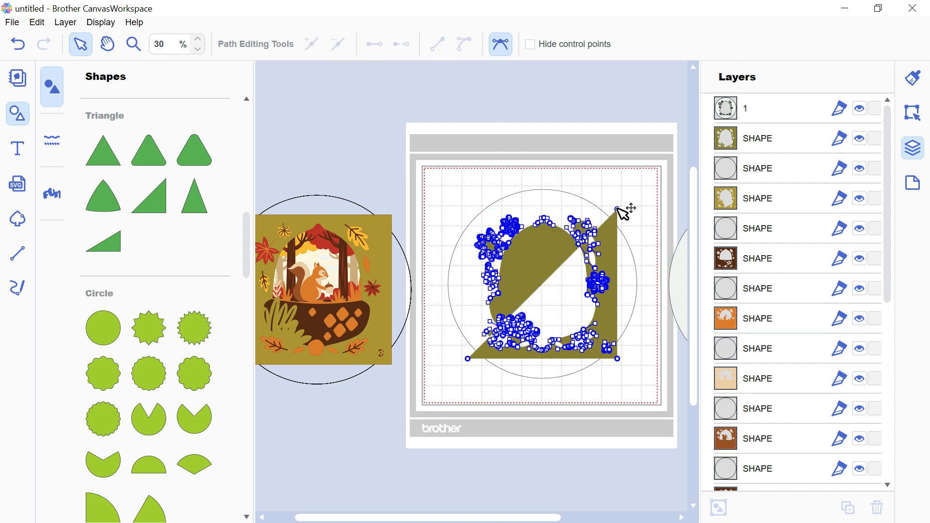
{"action": "left_click", "coordinate": [618, 209]}
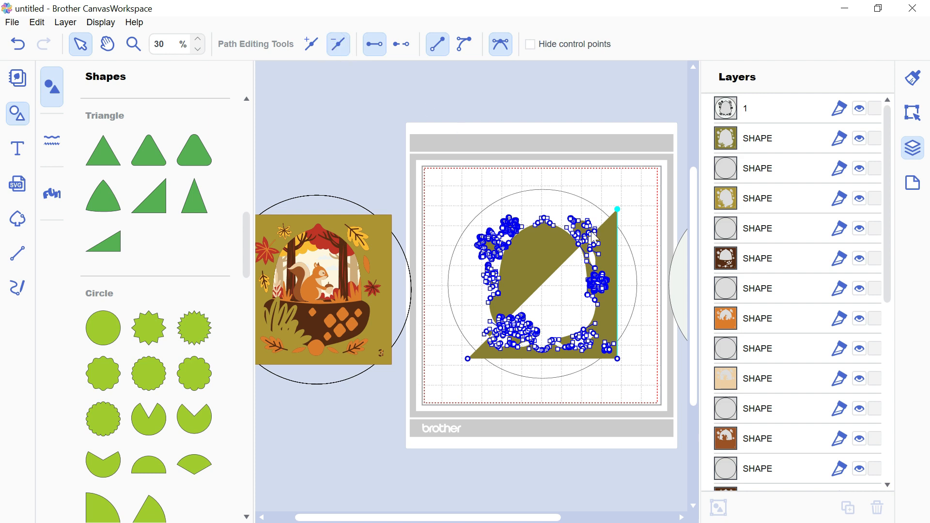
{"action": "left_click", "coordinate": [342, 52]}
{"action": "left_click", "coordinate": [618, 359]}
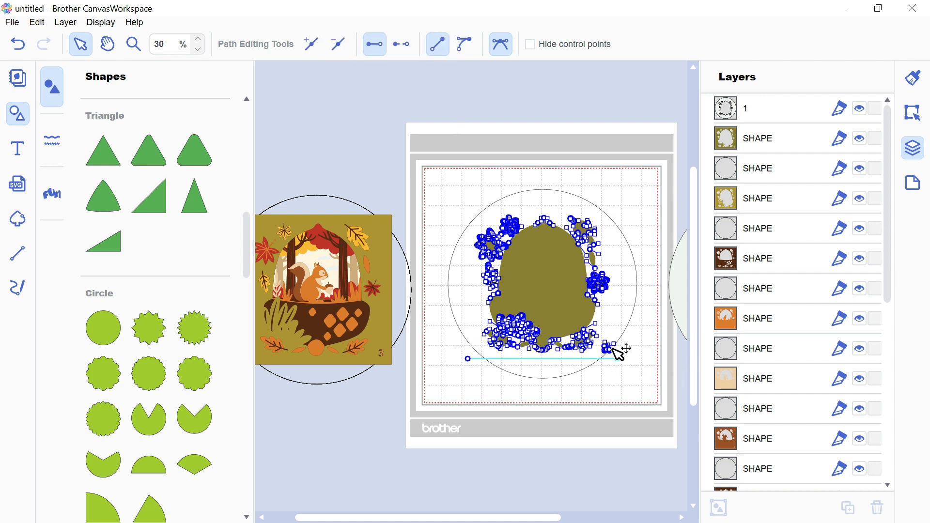
{"action": "left_click", "coordinate": [343, 52]}
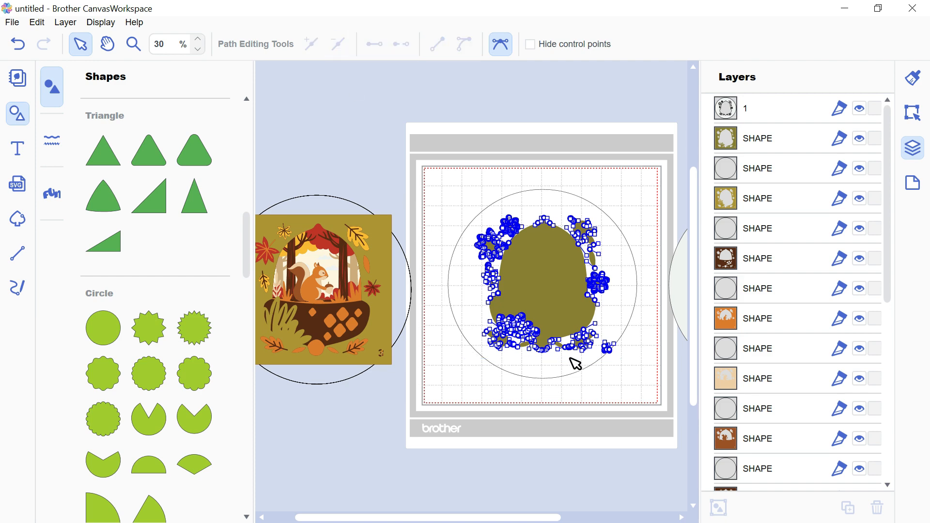
- Select all path points of the numeral 2 and shift it slightly inward from the circle's edge, closing path editing
{"action": "left_click", "coordinate": [196, 41]}
{"action": "left_click", "coordinate": [196, 41]}
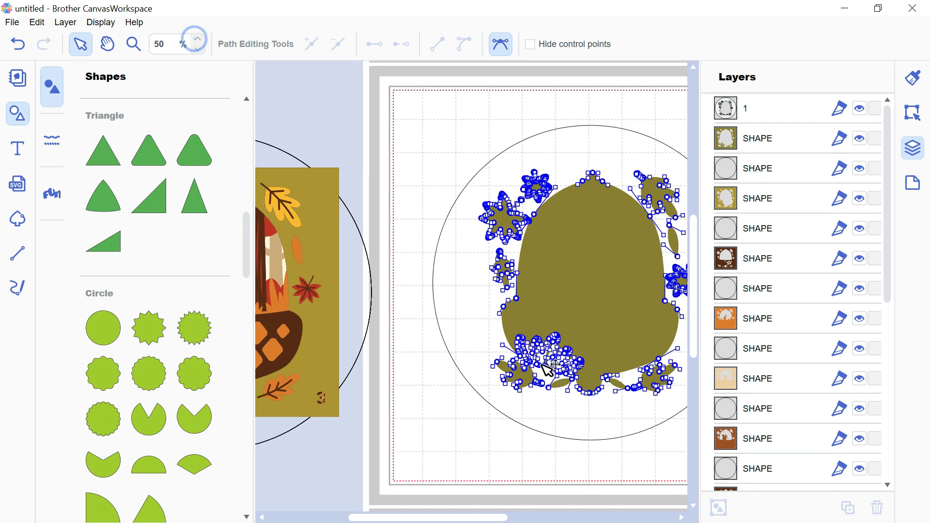
{"action": "left_click_drag", "start_coordinate": [480, 519], "coordinate": [532, 520]}
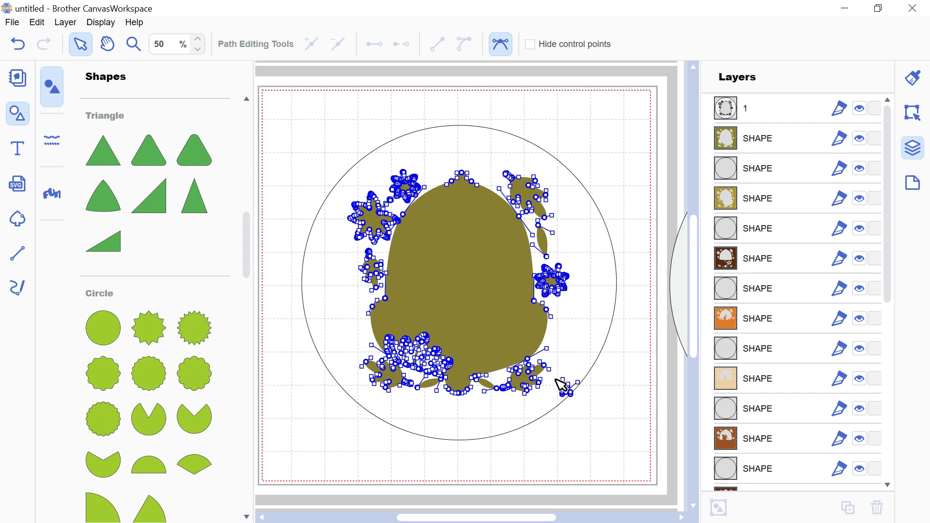
{"action": "left_click", "coordinate": [580, 401]}
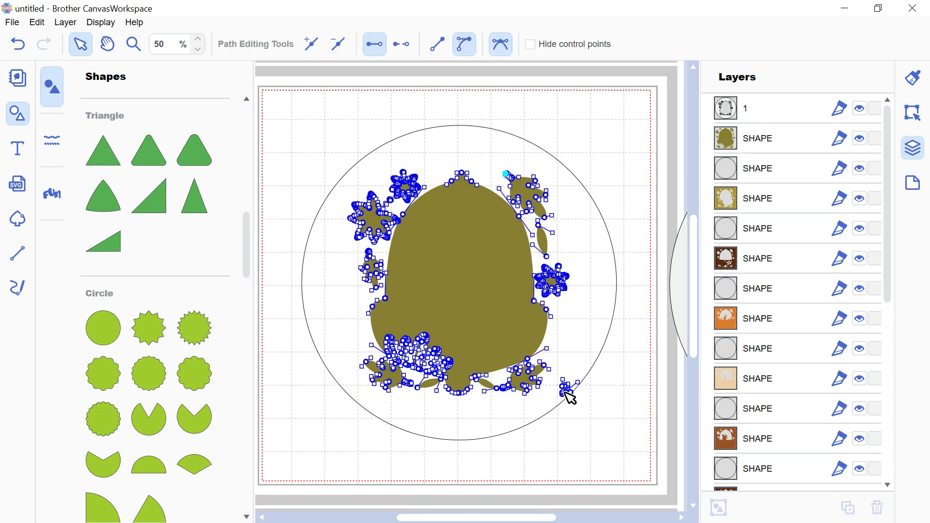
{"action": "left_click_drag", "start_coordinate": [557, 399], "coordinate": [580, 376]}
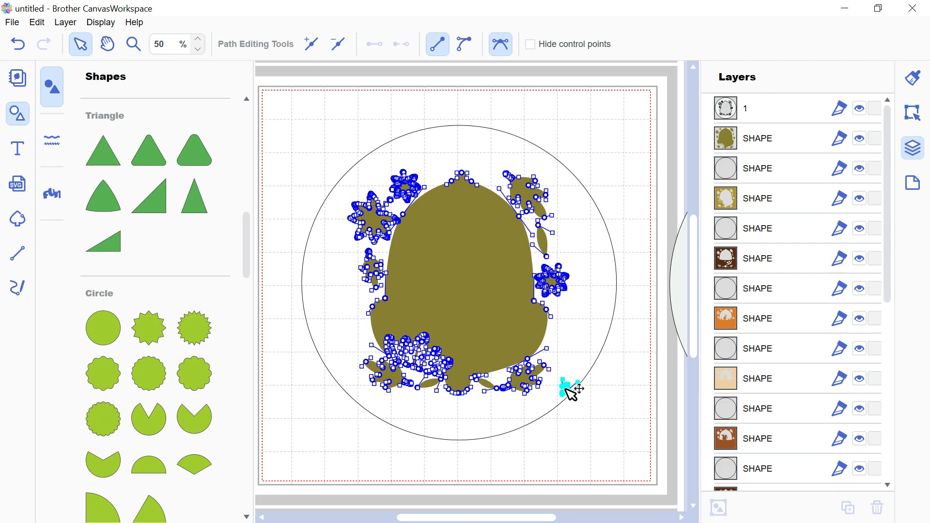
{"action": "left_click", "coordinate": [198, 40]}
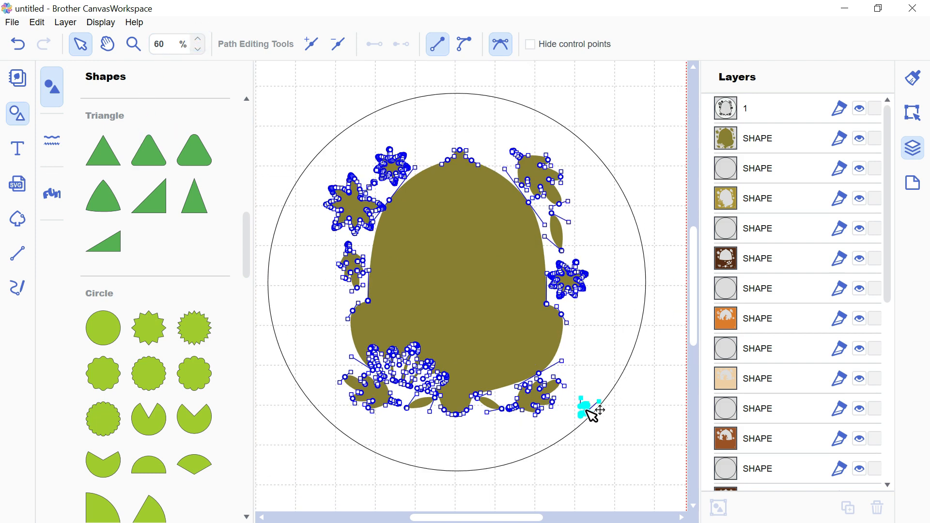
{"action": "left_click_drag", "start_coordinate": [589, 393], "coordinate": [591, 404]}
{"action": "left_click", "coordinate": [506, 308]}
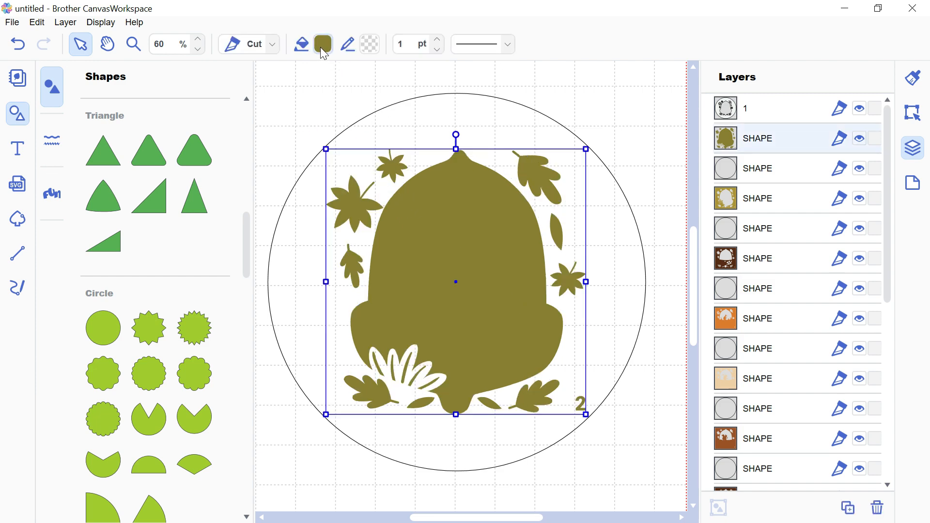
- Copy the hex code #897E30 from the olive cutout's fill colour and apply it as the surrounding circle's fill
{"action": "left_click", "coordinate": [323, 45]}
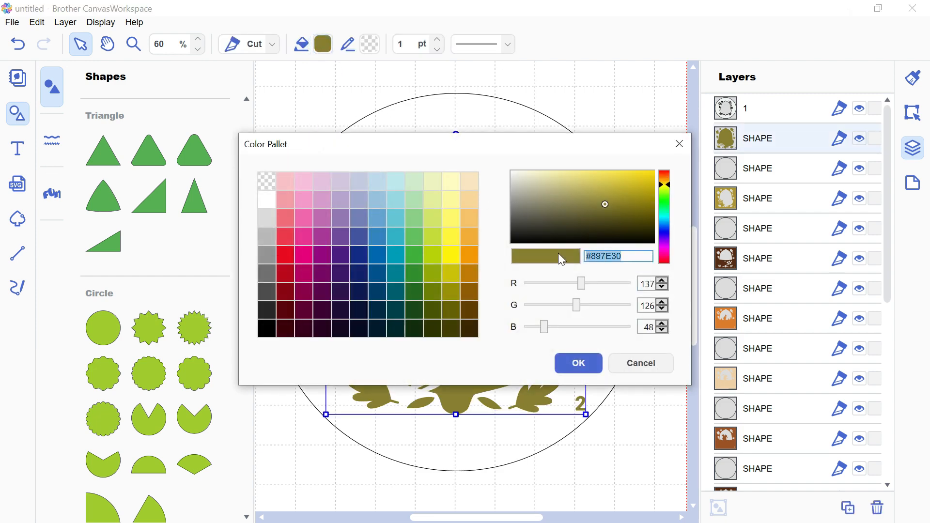
{"action": "left_click", "coordinate": [578, 364]}
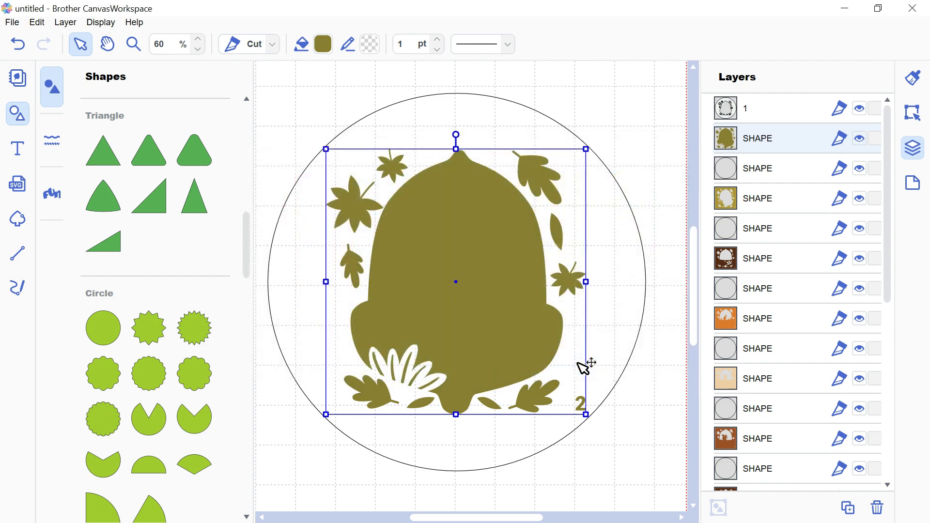
{"action": "left_click", "coordinate": [627, 371]}
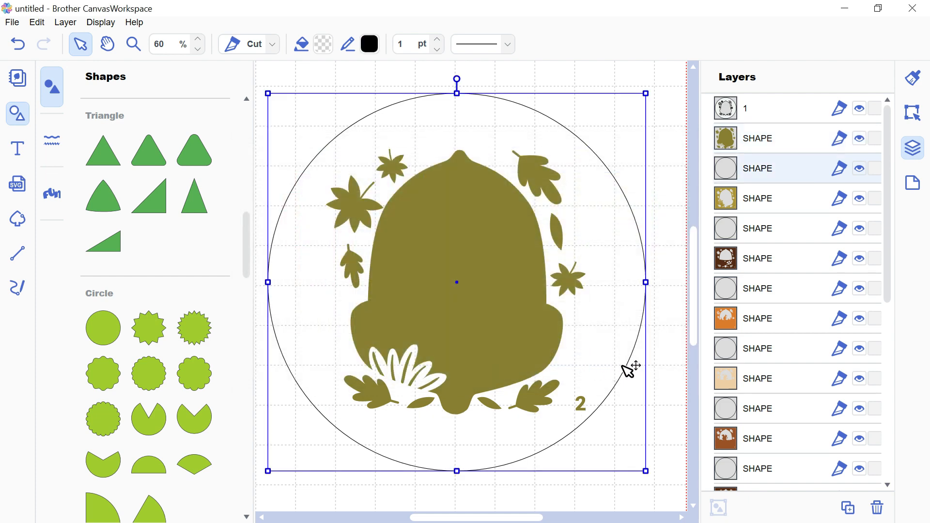
{"action": "left_click", "coordinate": [324, 45]}
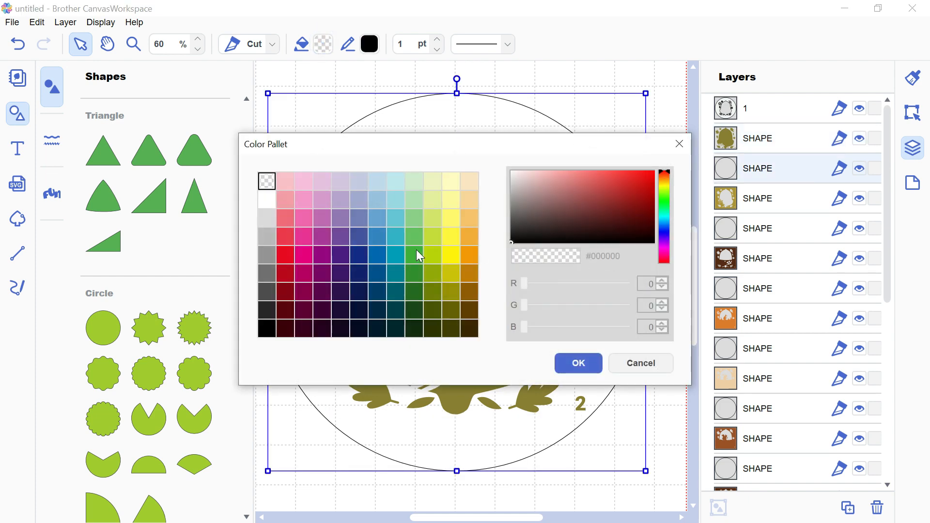
{"action": "left_click", "coordinate": [289, 179]}
{"action": "double_click", "coordinate": [612, 254]}
{"action": "type", "text": "897E30"}
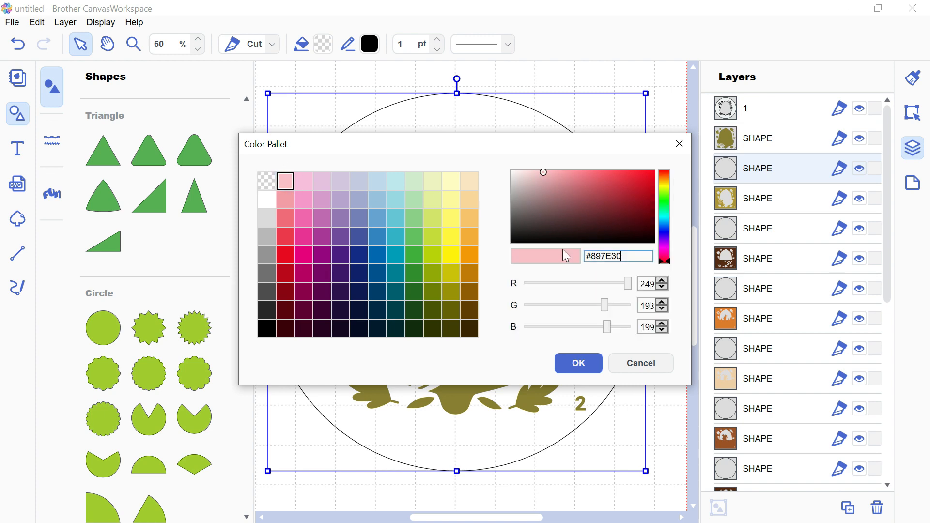
{"action": "left_click", "coordinate": [579, 364]}
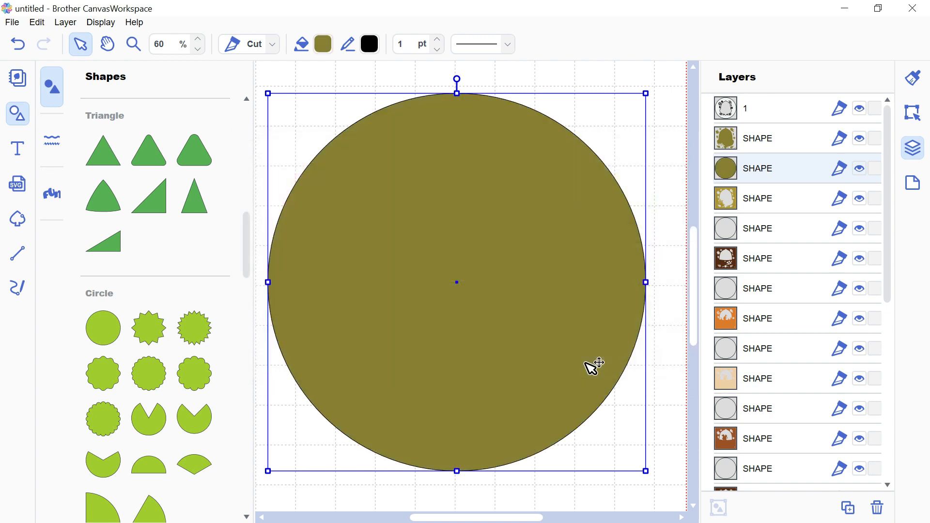
- Select the olive cutout layer along with the olive circle and subtract the cutout from the circle
{"action": "left_click", "coordinate": [761, 139], "text": "ctrl"}
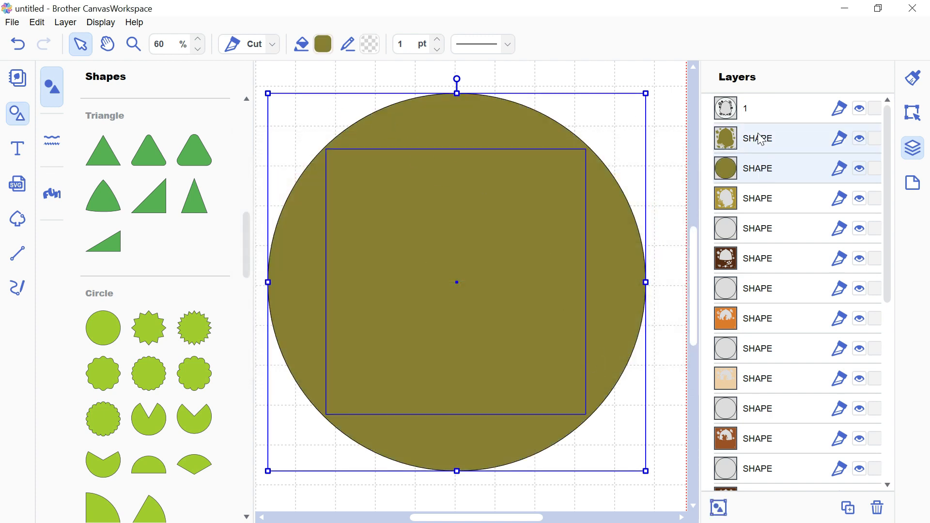
{"action": "left_click", "coordinate": [912, 112]}
{"action": "scroll", "coordinate": [814, 315], "scroll_direction": "down", "scroll_amount": 6}
{"action": "scroll", "coordinate": [810, 427], "scroll_direction": "down", "scroll_amount": 1}
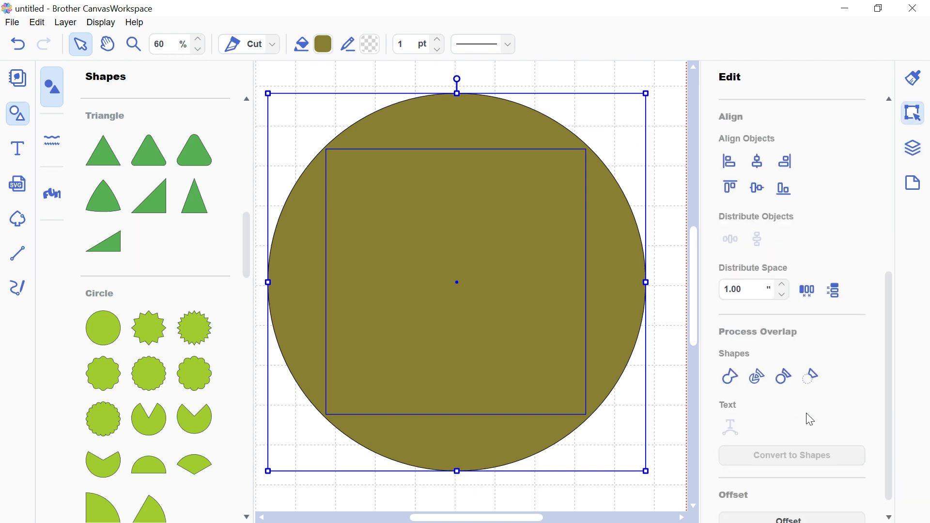
{"action": "left_click", "coordinate": [812, 382]}
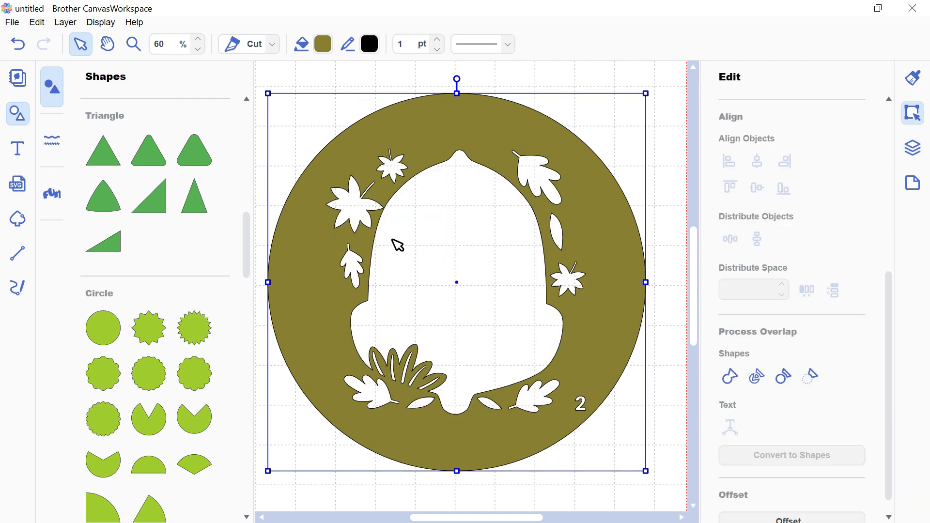
- Move the finished olive round layer off the cutting mat onto the pale round layer, and display the layer list
{"action": "left_click", "coordinate": [198, 49]}
{"action": "left_click", "coordinate": [198, 49]}
{"action": "left_click", "coordinate": [198, 50]}
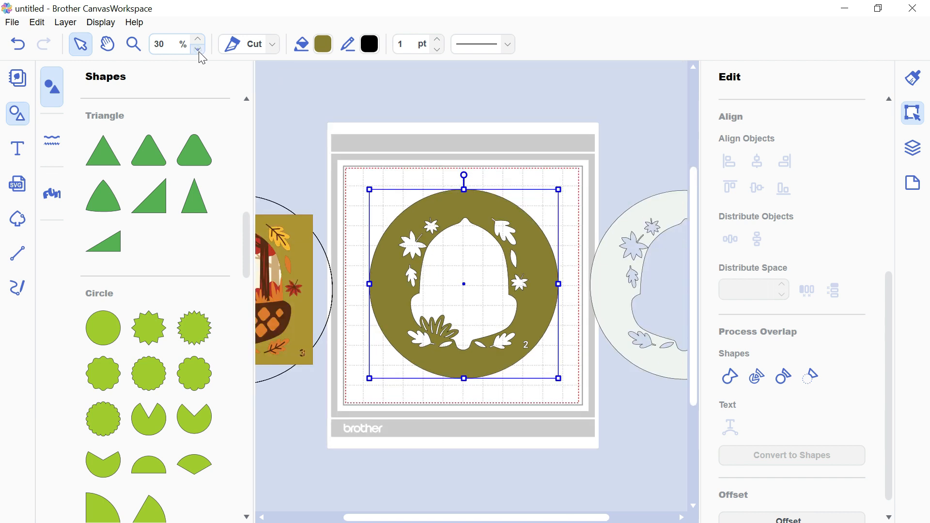
{"action": "left_click_drag", "start_coordinate": [397, 303], "coordinate": [614, 301]}
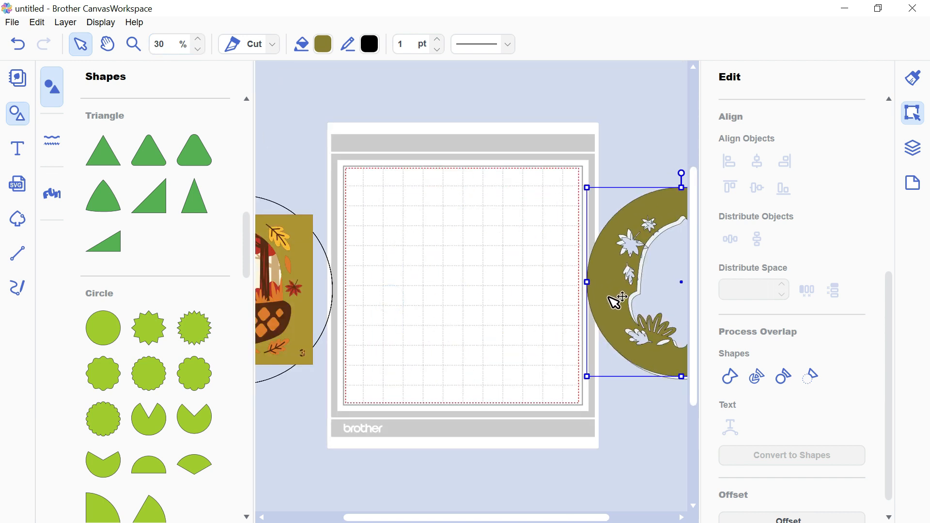
{"action": "left_click", "coordinate": [914, 155]}
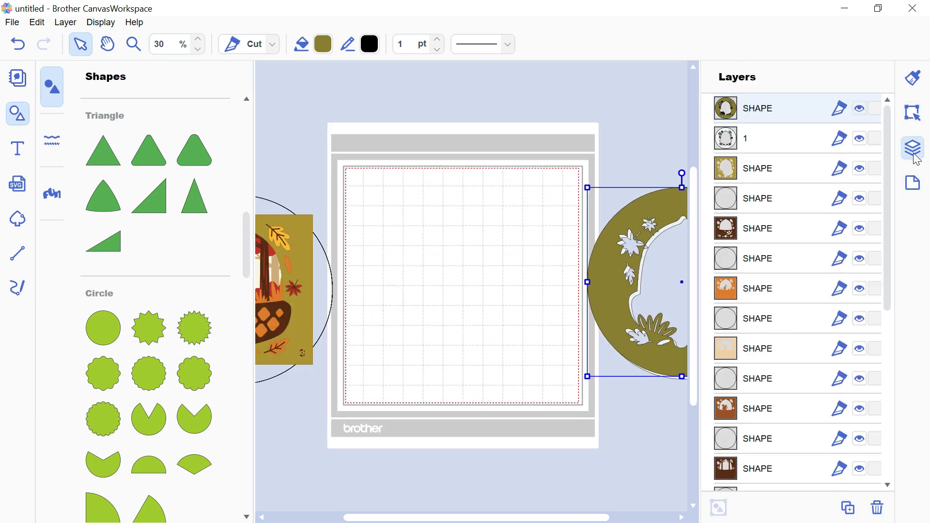
- Rename the finished olive round layer as 2, and move the mustard square layer with its circle onto the cutting mat
{"action": "double_click", "coordinate": [762, 110]}
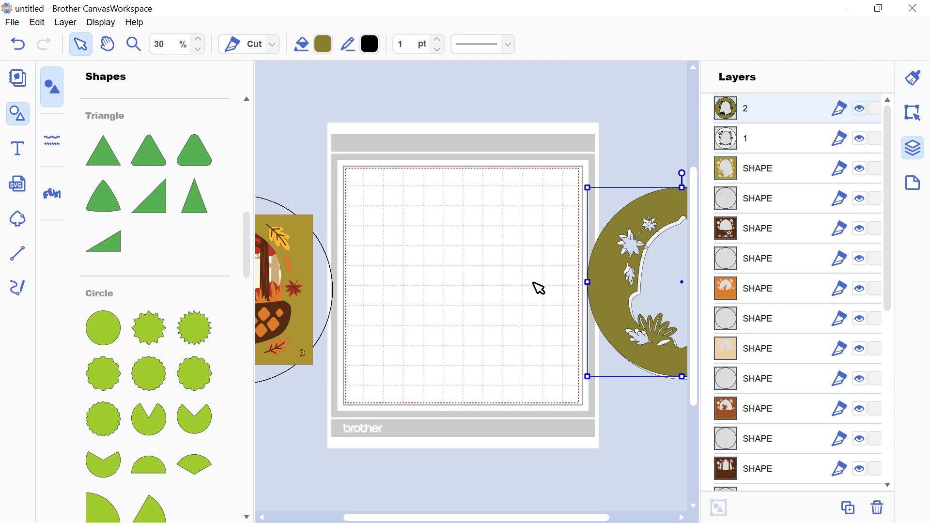
{"action": "left_click", "coordinate": [766, 175]}
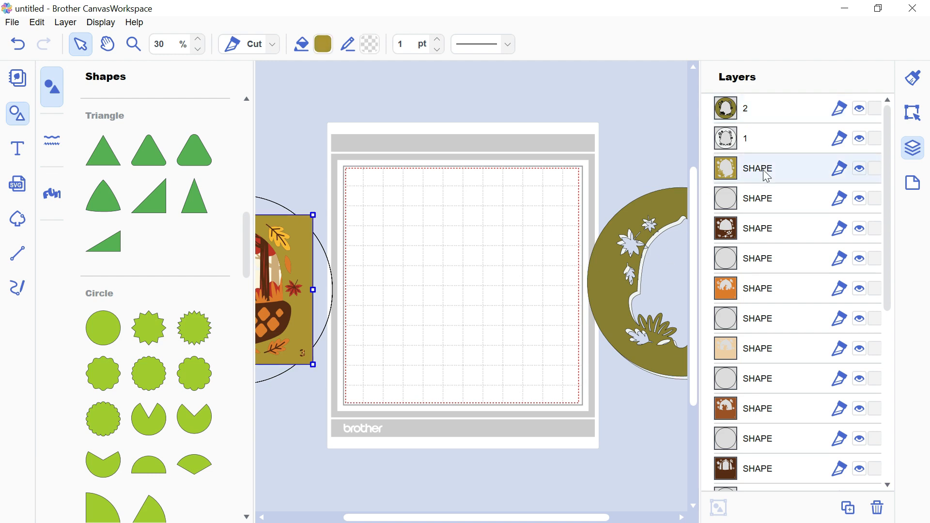
{"action": "left_click", "coordinate": [765, 199], "text": "ctrl"}
{"action": "left_click_drag", "start_coordinate": [297, 284], "coordinate": [526, 238]}
{"action": "left_click", "coordinate": [580, 188]}
- Open the mustard layer for path editing and delete the corner points of its square border, keeping the inner cutouts
{"action": "left_click", "coordinate": [532, 211]}
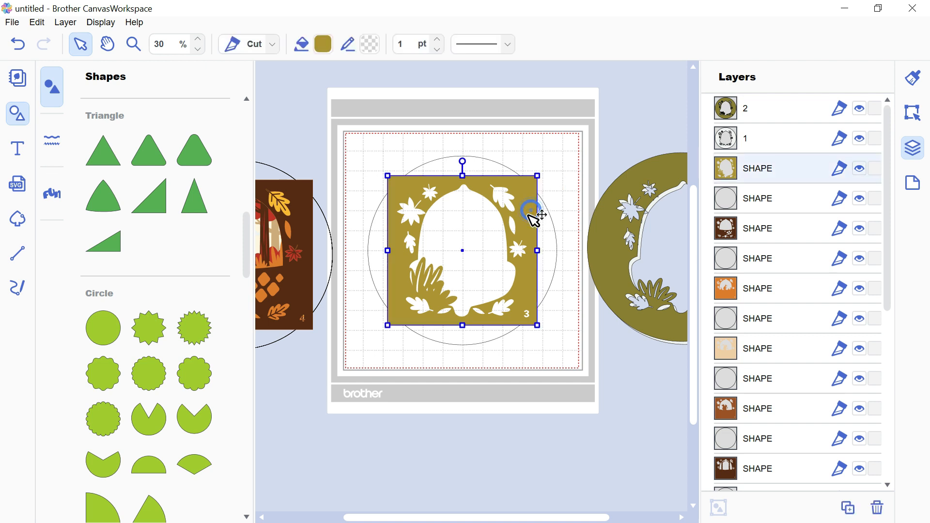
{"action": "double_click", "coordinate": [528, 215]}
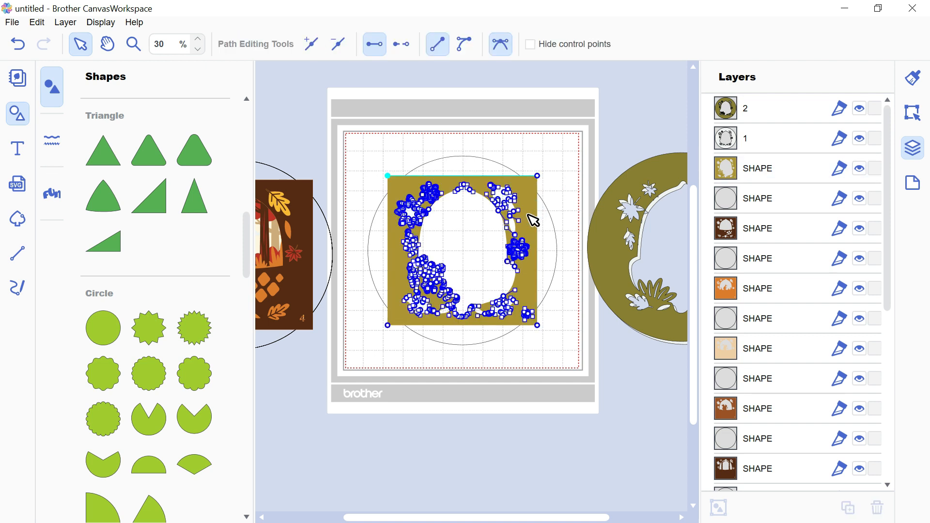
{"action": "left_click", "coordinate": [333, 51]}
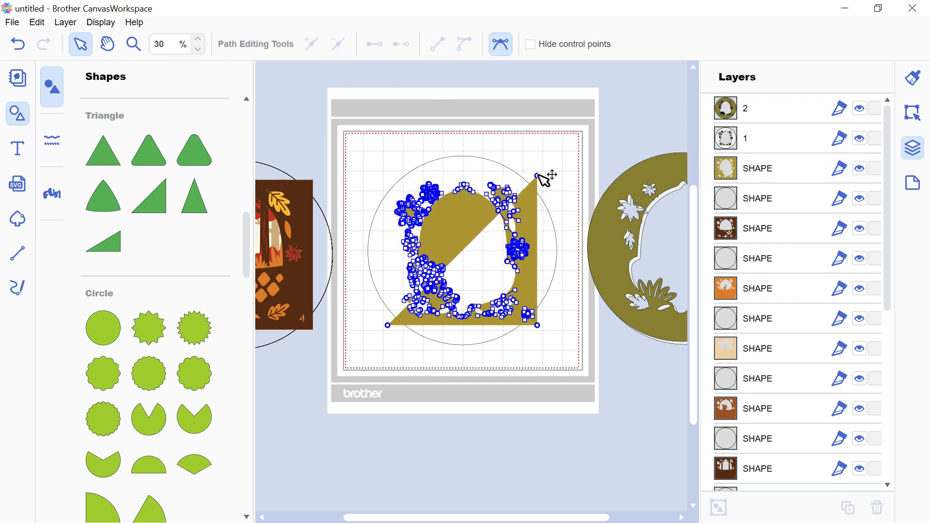
{"action": "left_click", "coordinate": [537, 176]}
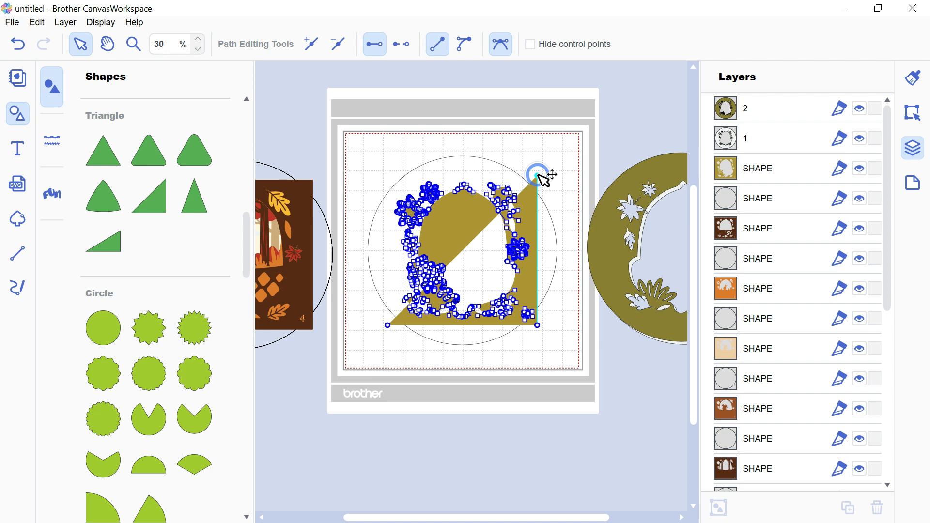
{"action": "key", "text": "Delete"}
{"action": "left_click", "coordinate": [537, 325]}
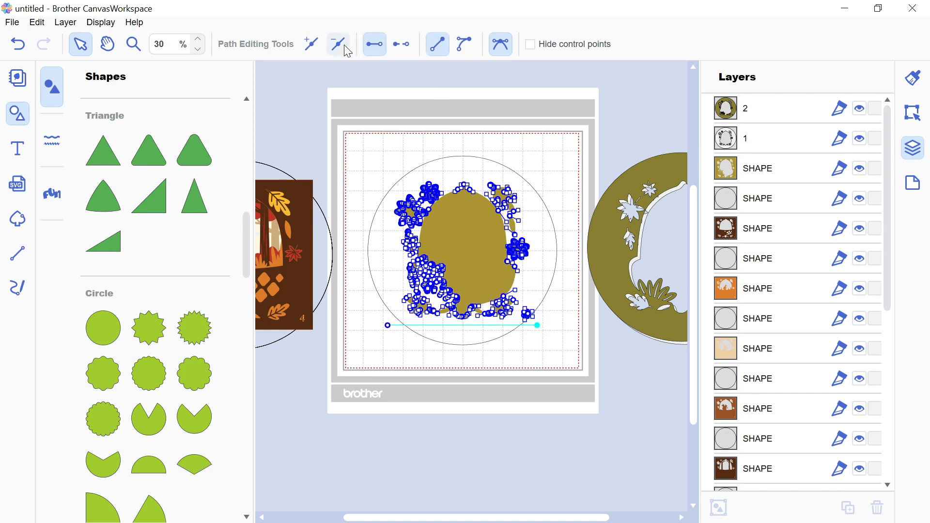
{"action": "key", "text": "Delete"}
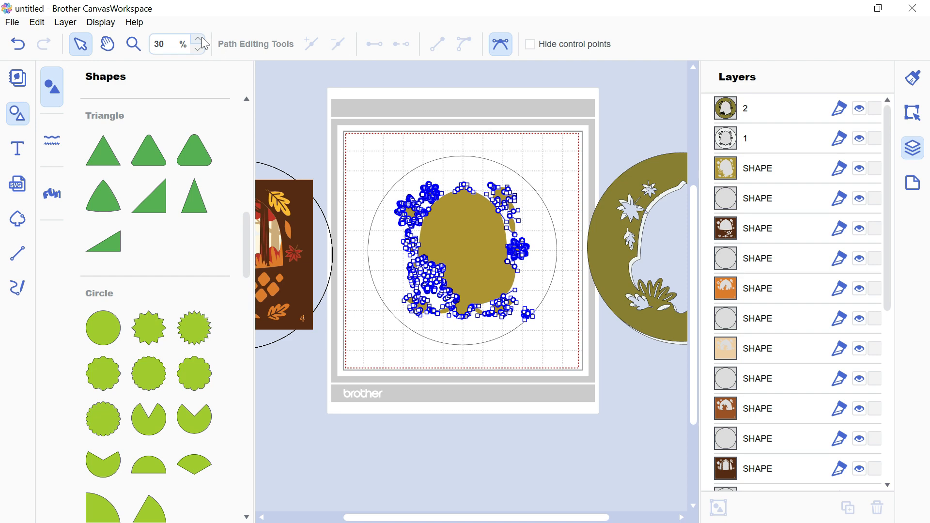
- Select all path points of the numeral 3 and shift it inward from the circle's edge, closing path editing
{"action": "left_click", "coordinate": [199, 39]}
{"action": "left_click", "coordinate": [199, 40]}
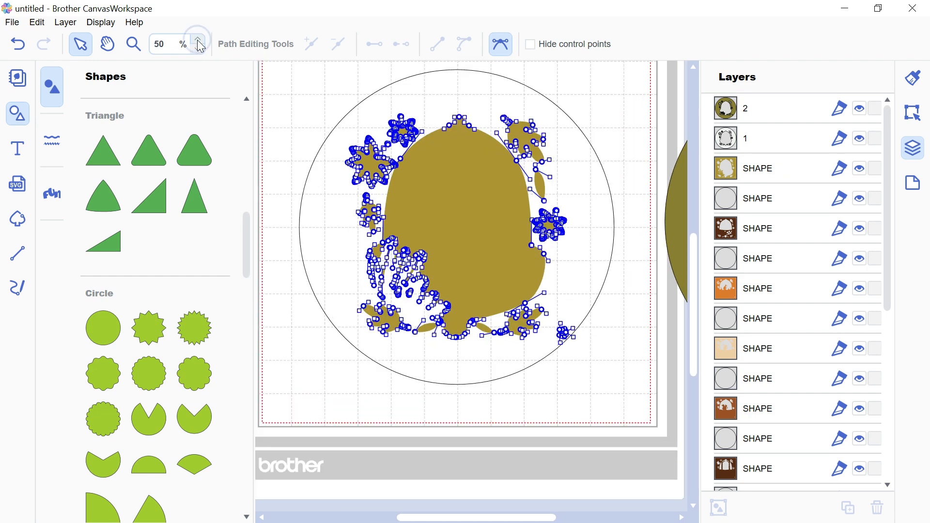
{"action": "left_click", "coordinate": [565, 334]}
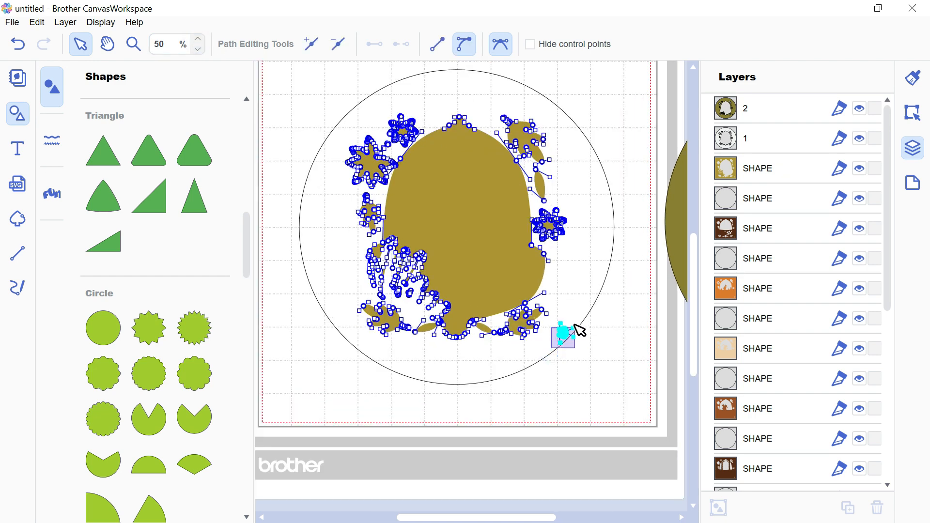
{"action": "left_click_drag", "start_coordinate": [564, 333], "coordinate": [576, 311]}
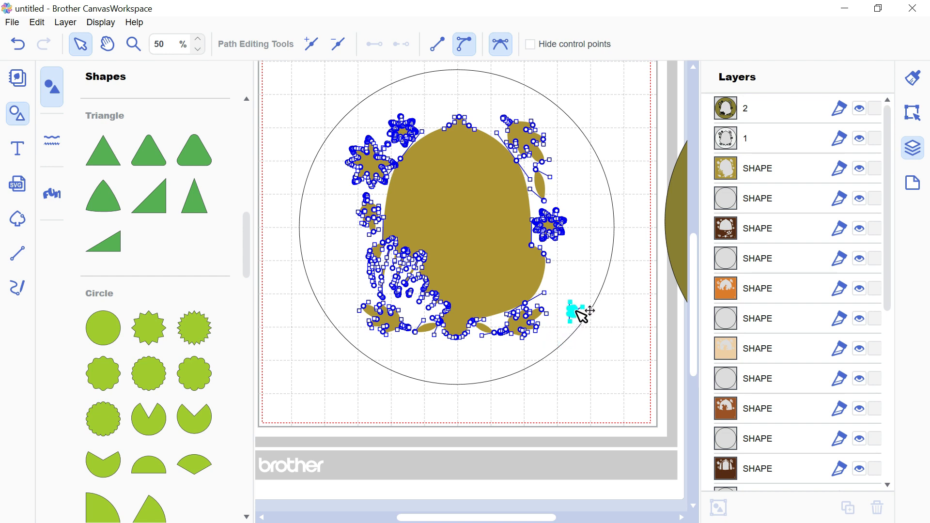
{"action": "left_click", "coordinate": [604, 125]}
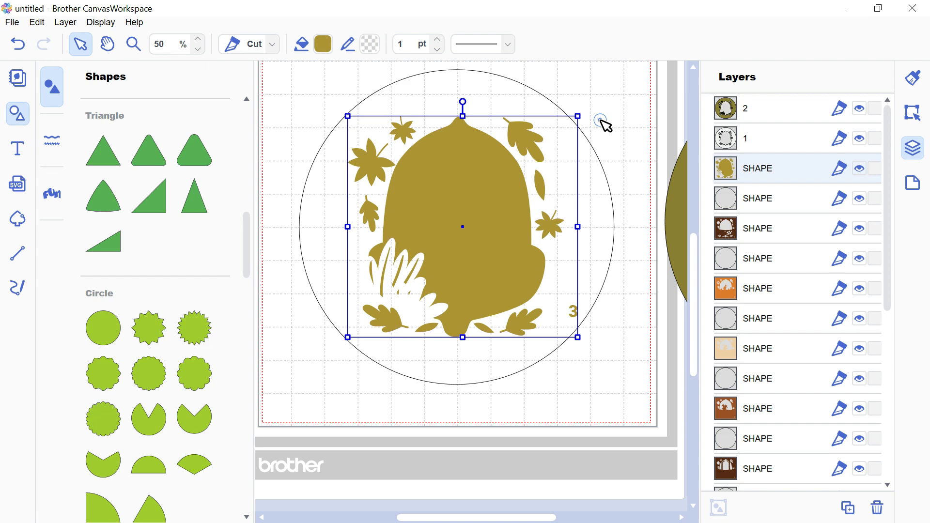
- Copy the hex code #AE9330 from the mustard cutout's fill colour and apply it as the surrounding circle's fill
{"action": "left_click", "coordinate": [323, 44]}
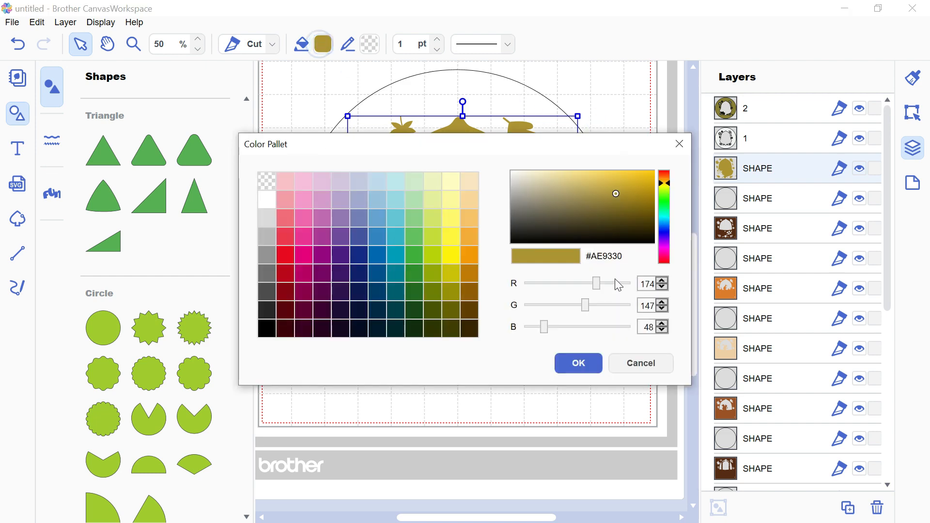
{"action": "left_click", "coordinate": [579, 365]}
{"action": "left_click", "coordinate": [599, 158]}
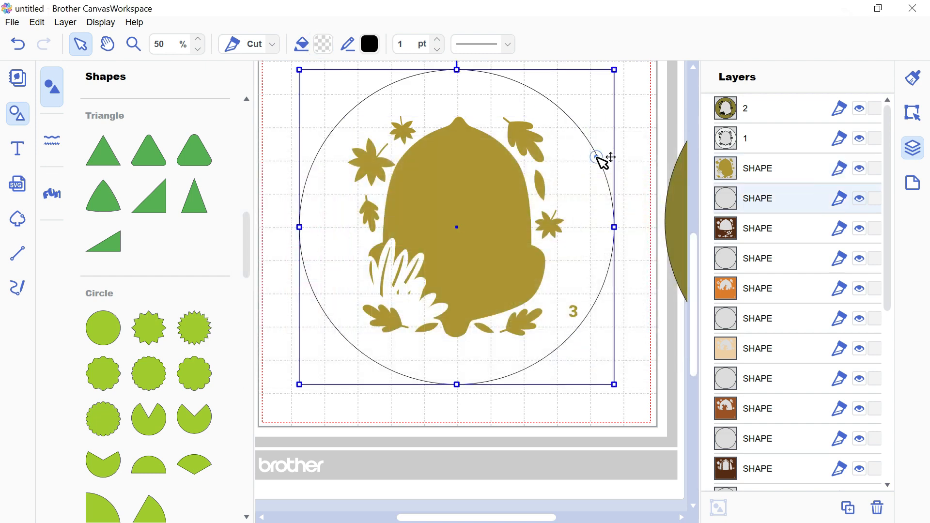
{"action": "left_click", "coordinate": [323, 44]}
{"action": "left_click", "coordinate": [304, 182]}
{"action": "left_click_drag", "start_coordinate": [628, 256], "coordinate": [534, 251]}
{"action": "type", "text": "#AE9330"}
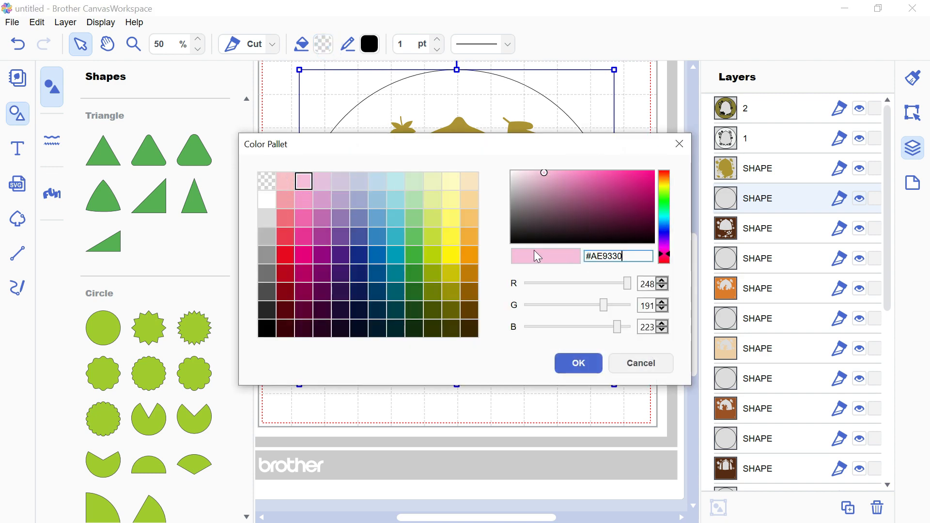
{"action": "left_click", "coordinate": [583, 369]}
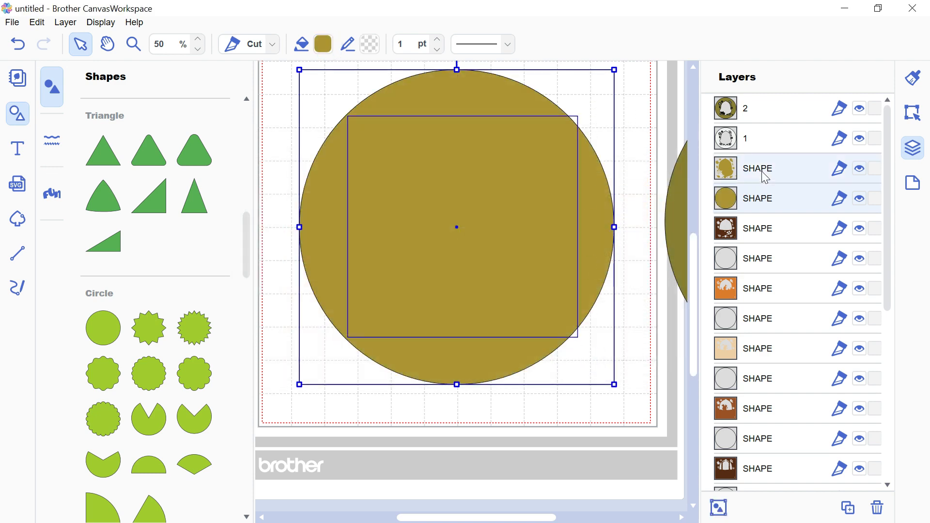
- Subtract the mustard cutout layer from the mustard circle, with both selected
{"action": "left_click", "coordinate": [913, 113]}
{"action": "scroll", "coordinate": [830, 337], "scroll_direction": "down", "scroll_amount": 5}
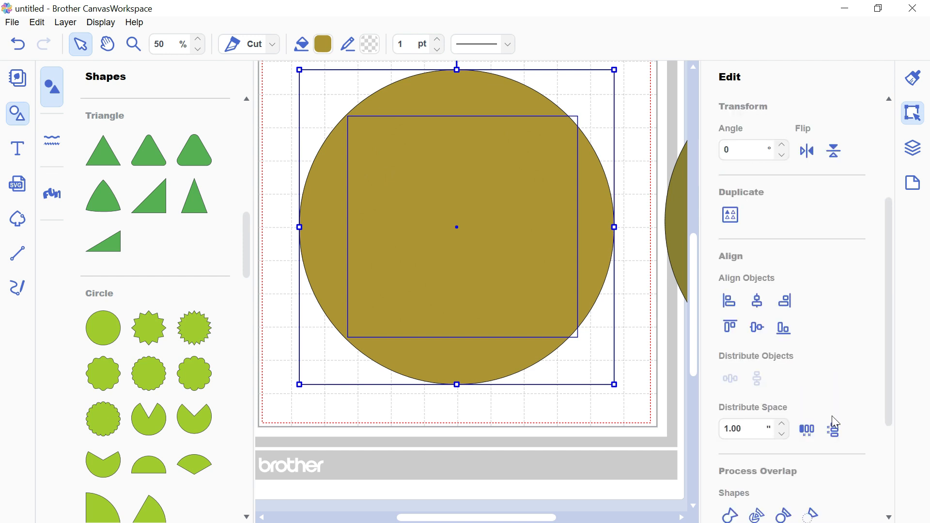
{"action": "left_click", "coordinate": [810, 455]}
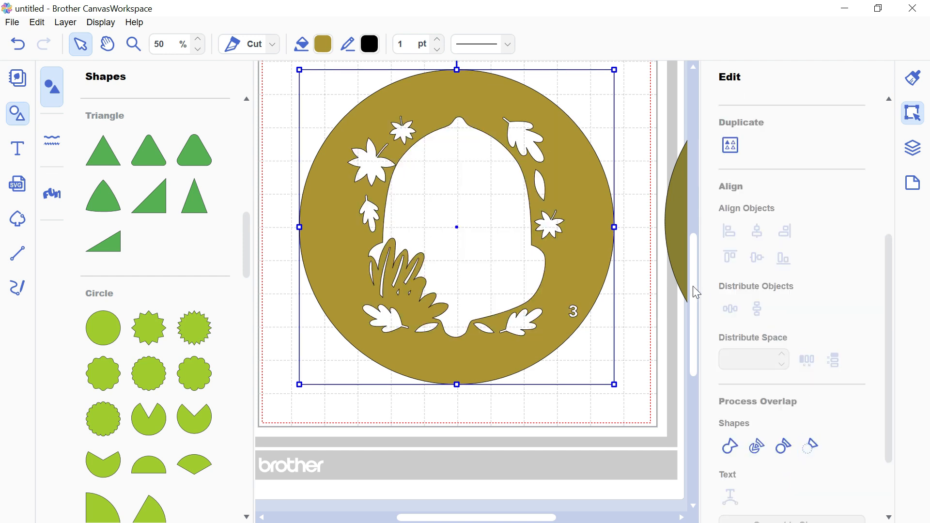
- Move the finished mustard round layer off the cutting mat onto the olive round layer, and rename it as 3
{"action": "left_click", "coordinate": [199, 50]}
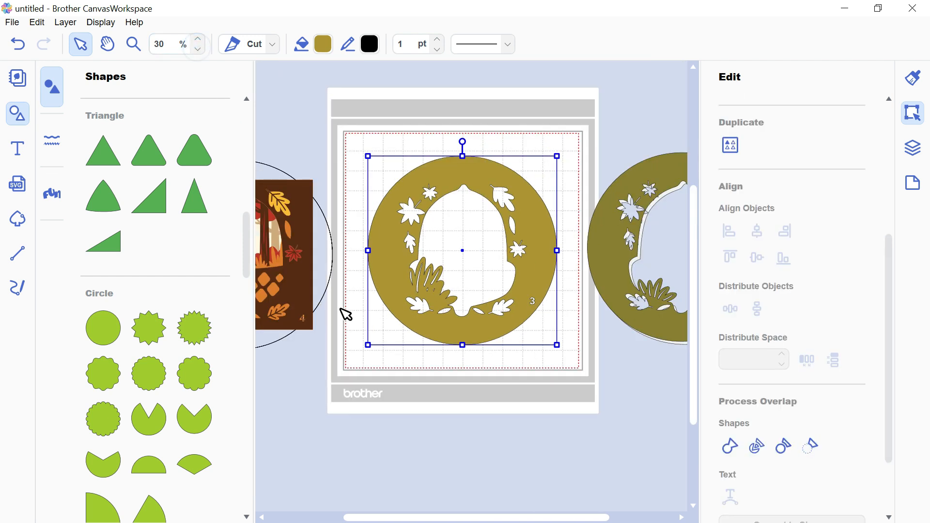
{"action": "left_click_drag", "start_coordinate": [386, 258], "coordinate": [615, 260]}
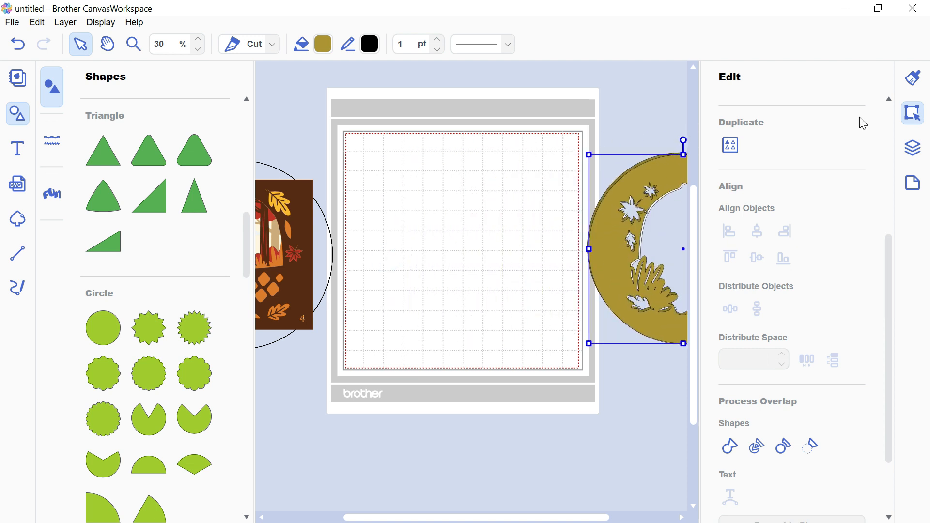
{"action": "left_click", "coordinate": [913, 148]}
{"action": "double_click", "coordinate": [771, 112]}
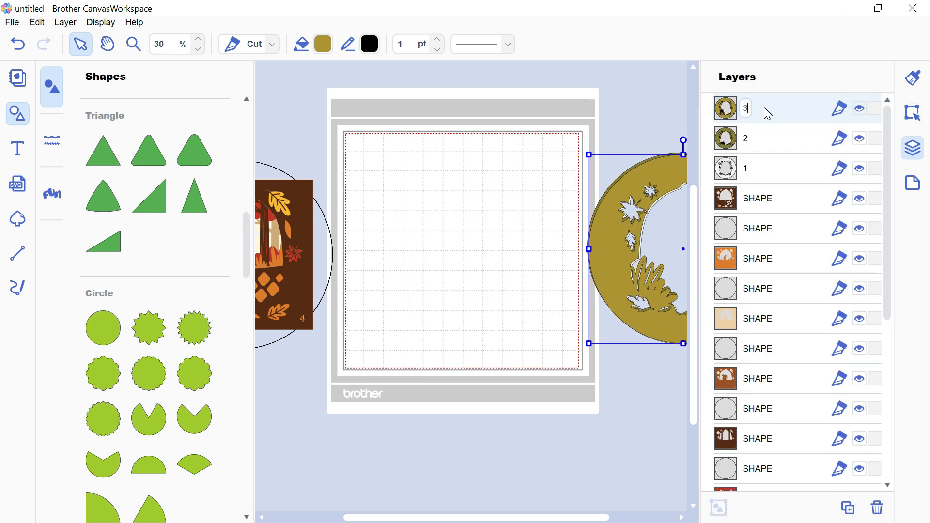
{"action": "type", "text": "3"}
{"action": "key", "text": "Return"}
- Move the dark brown square layer numbered 4 together with its circle onto the cutting mat
{"action": "left_click", "coordinate": [767, 199]}
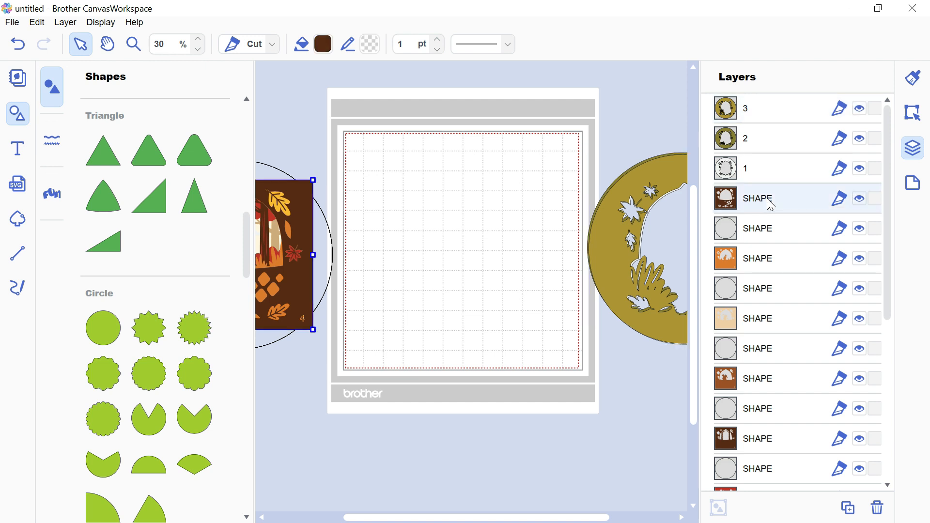
{"action": "left_click", "coordinate": [771, 232], "text": "shift"}
{"action": "left_click_drag", "start_coordinate": [310, 234], "coordinate": [533, 222]}
{"action": "left_click", "coordinate": [536, 217]}
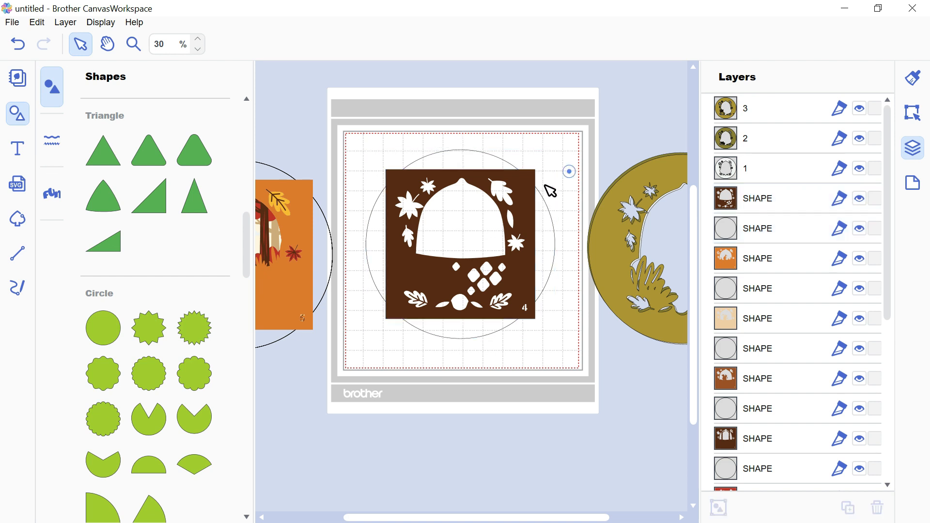
- Delete the dark brown layer's square border points and shift the numeral 4 inward from the circle's edge, closing path editing
{"action": "left_click", "coordinate": [529, 206]}
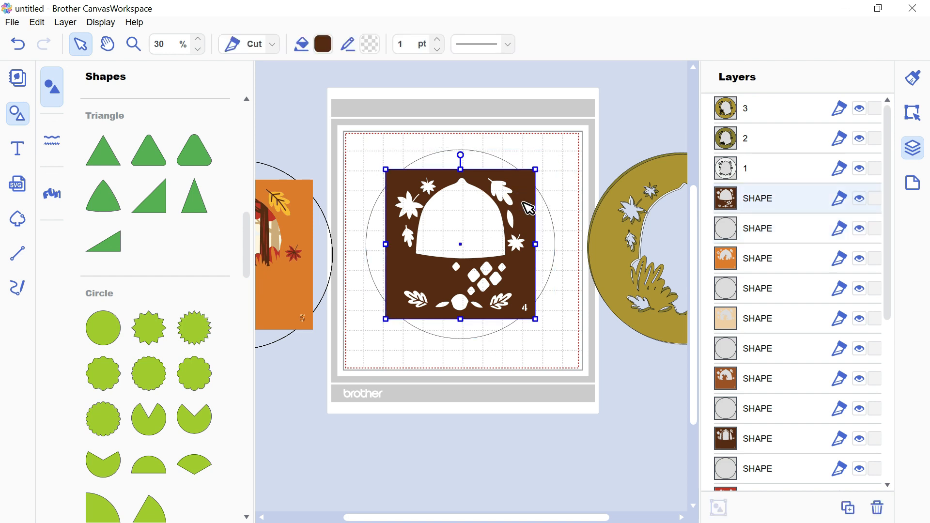
{"action": "double_click", "coordinate": [529, 206]}
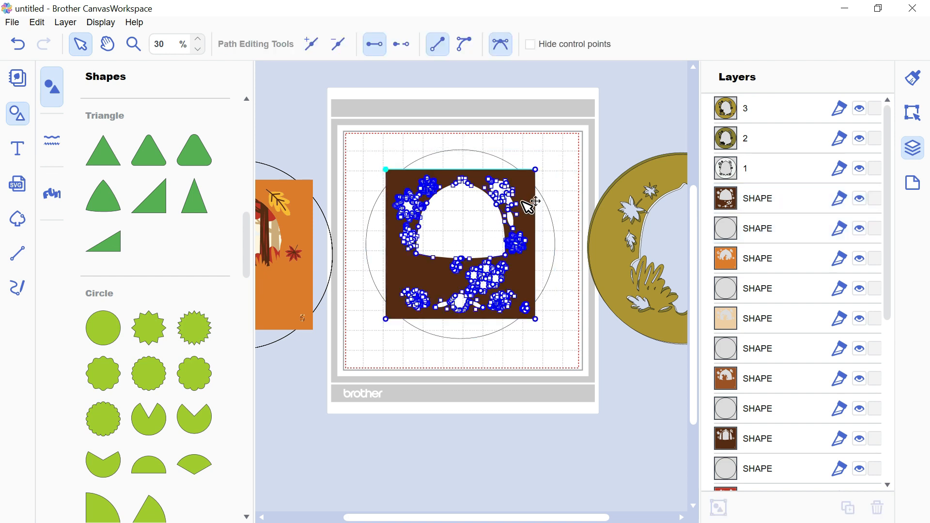
{"action": "left_click", "coordinate": [535, 169]}
{"action": "left_click", "coordinate": [346, 45]}
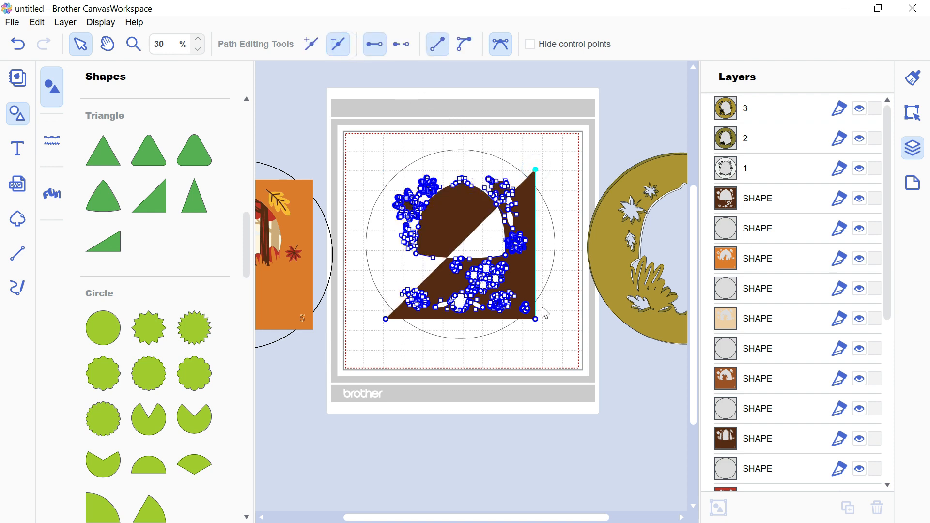
{"action": "left_click", "coordinate": [535, 319]}
{"action": "left_click", "coordinate": [342, 45]}
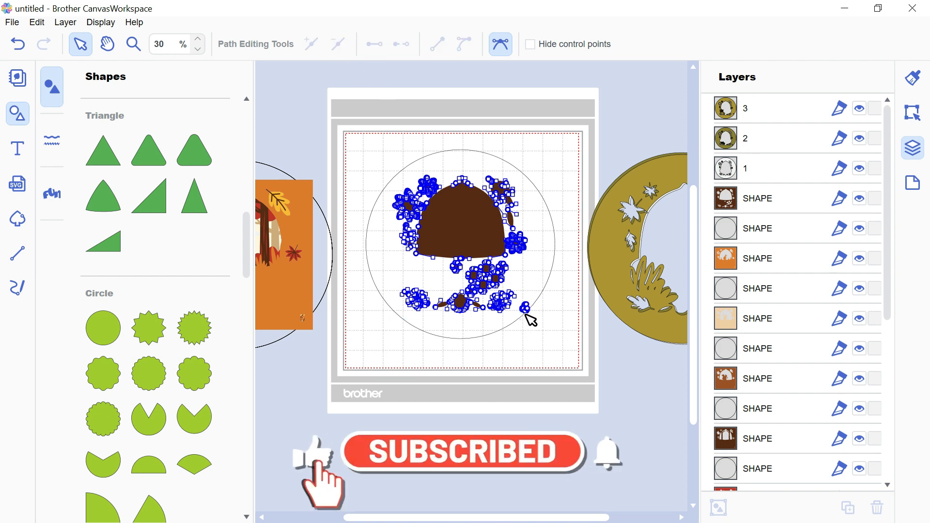
{"action": "left_click_drag", "start_coordinate": [521, 320], "coordinate": [537, 287]}
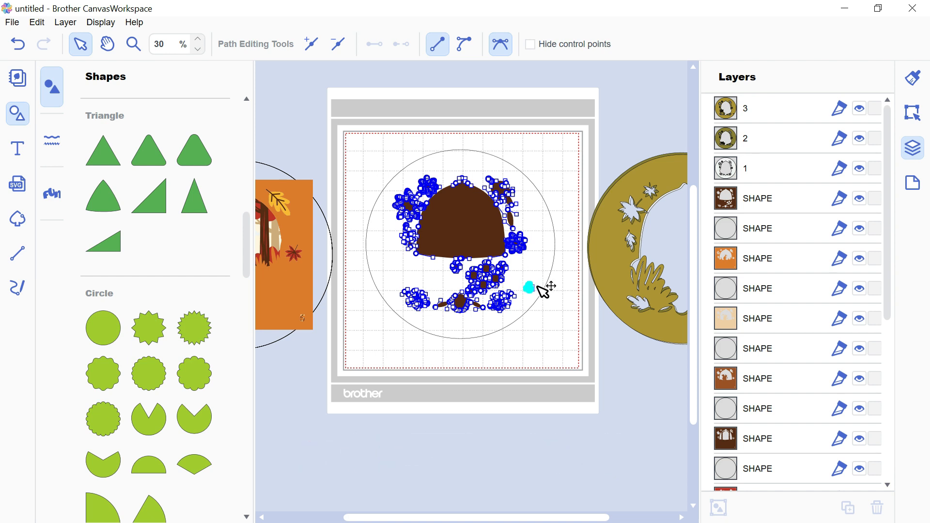
{"action": "left_click", "coordinate": [364, 146]}
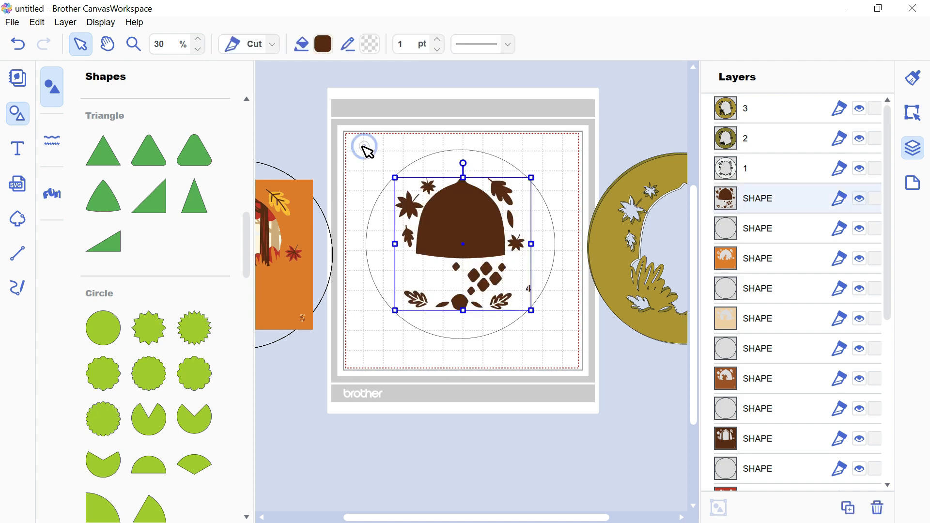
- Copy the hex code #552B13 from the dark brown cutout's fill colour and apply it as the surrounding circle's fill
{"action": "left_click", "coordinate": [322, 44]}
{"action": "left_click_drag", "start_coordinate": [629, 256], "coordinate": [560, 252]}
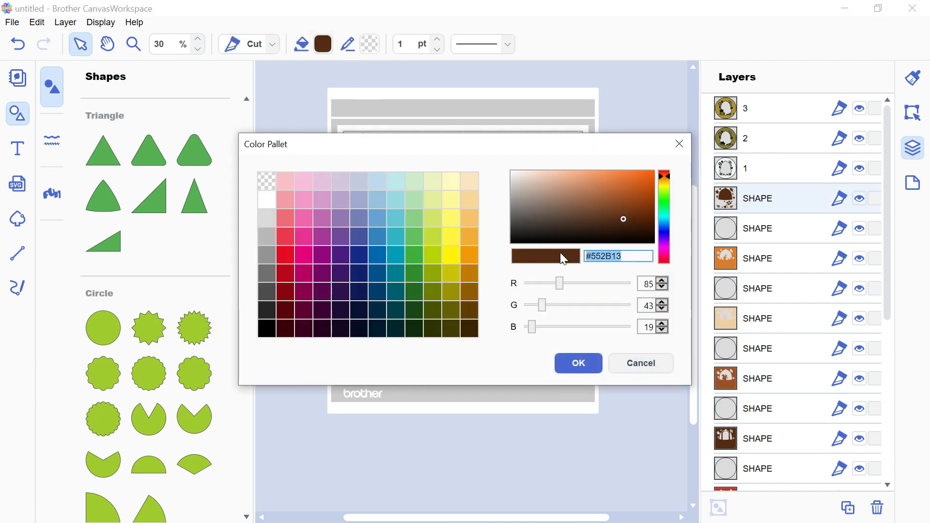
{"action": "left_click", "coordinate": [580, 364]}
{"action": "left_click", "coordinate": [424, 156]}
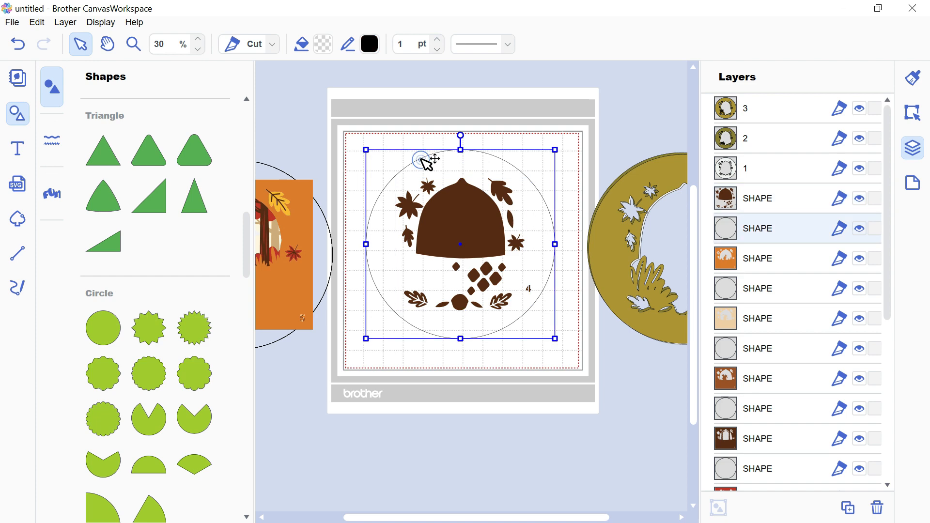
{"action": "left_click", "coordinate": [323, 43]}
{"action": "left_click", "coordinate": [291, 184]}
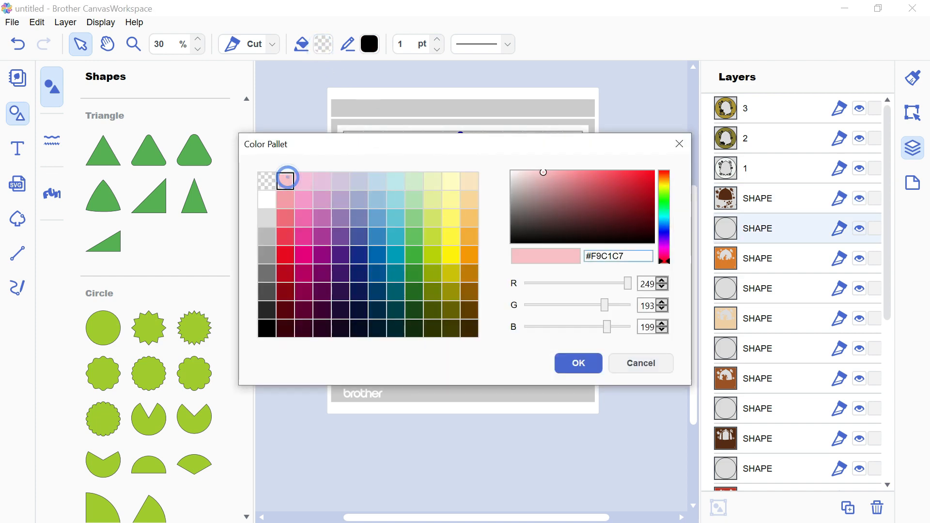
{"action": "left_click_drag", "start_coordinate": [630, 255], "coordinate": [537, 253]}
{"action": "key", "text": "ctrl+v"}
{"action": "left_click", "coordinate": [581, 363]}
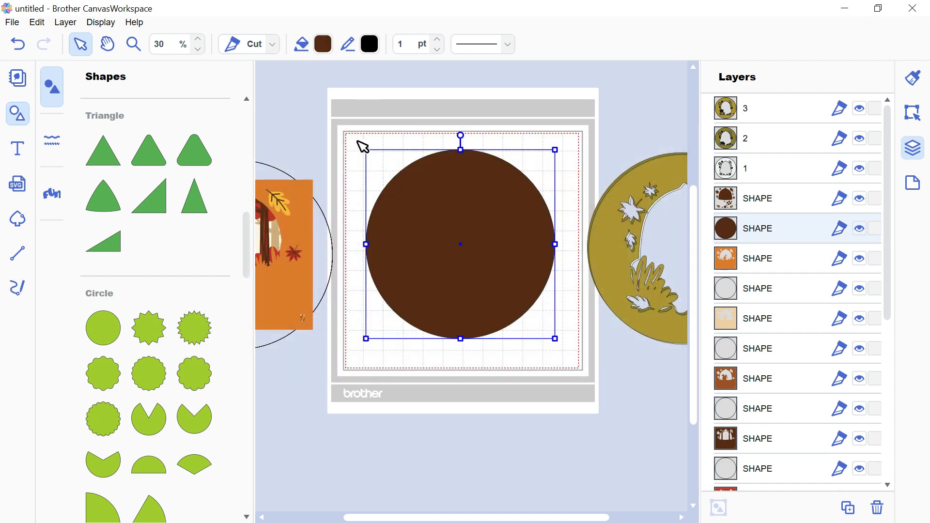
- Select the dark brown cutout together with the dark brown circle and subtract the cutout from the circle
{"action": "left_click_drag", "start_coordinate": [359, 145], "coordinate": [590, 360]}
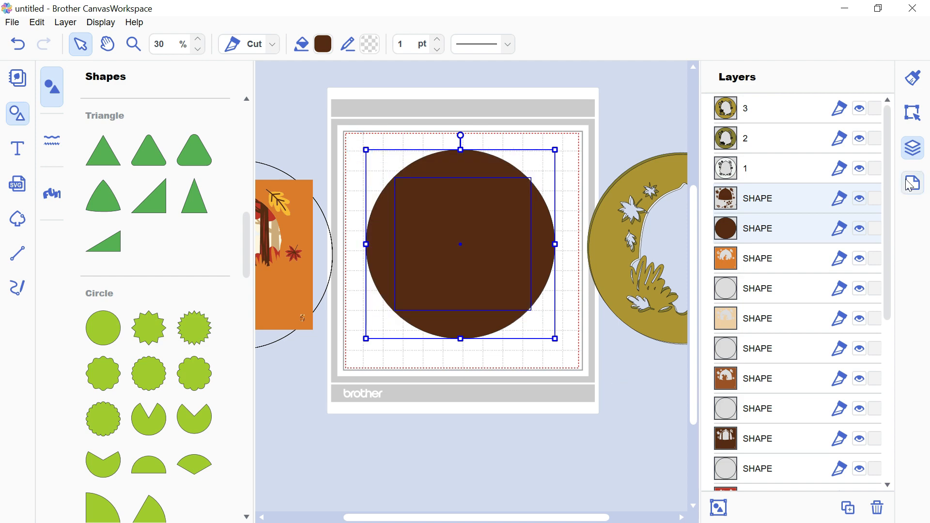
{"action": "left_click", "coordinate": [912, 120]}
{"action": "scroll", "coordinate": [841, 317], "scroll_direction": "down", "scroll_amount": 5}
{"action": "left_click", "coordinate": [813, 481]}
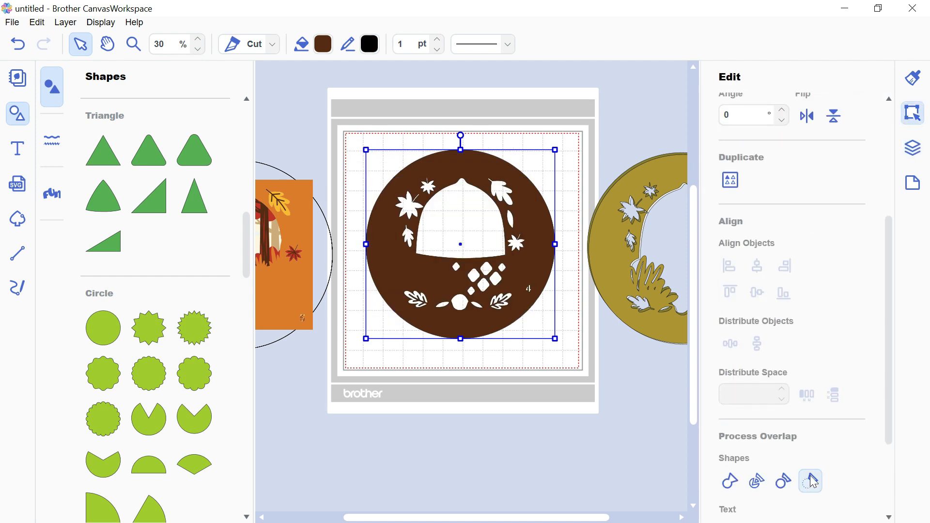
- Rename the dark brown round layer as 4 and move it off the mat onto the stack of finished circles
{"action": "left_click", "coordinate": [912, 148]}
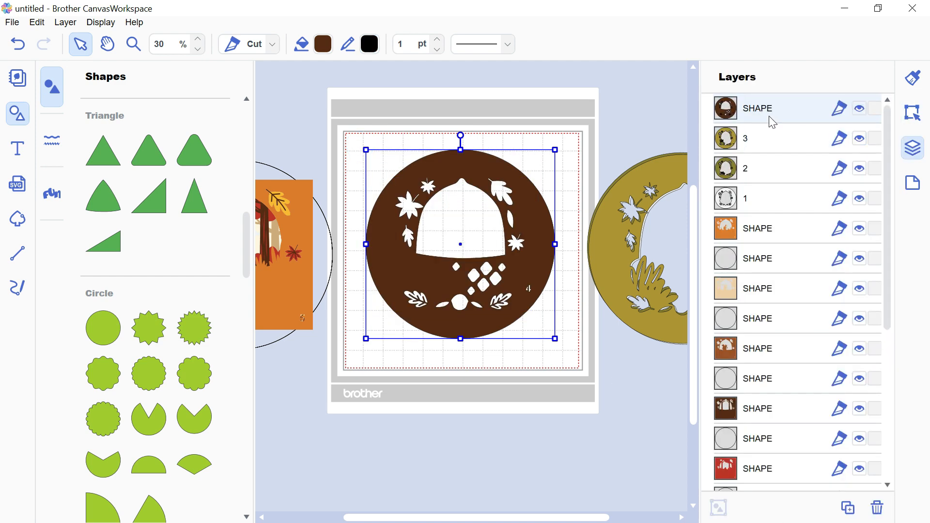
{"action": "double_click", "coordinate": [768, 114]}
{"action": "type", "text": "4"}
{"action": "left_click_drag", "start_coordinate": [373, 259], "coordinate": [615, 257]}
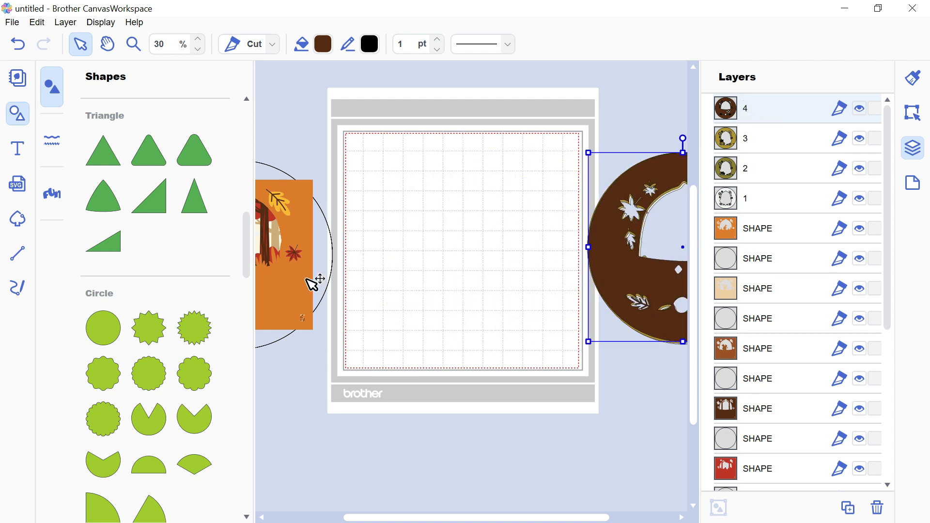
- Move the orange square layer numbered 5 together with its circle onto the cutting mat
{"action": "left_click", "coordinate": [778, 228]}
{"action": "left_click", "coordinate": [774, 267], "text": "shift"}
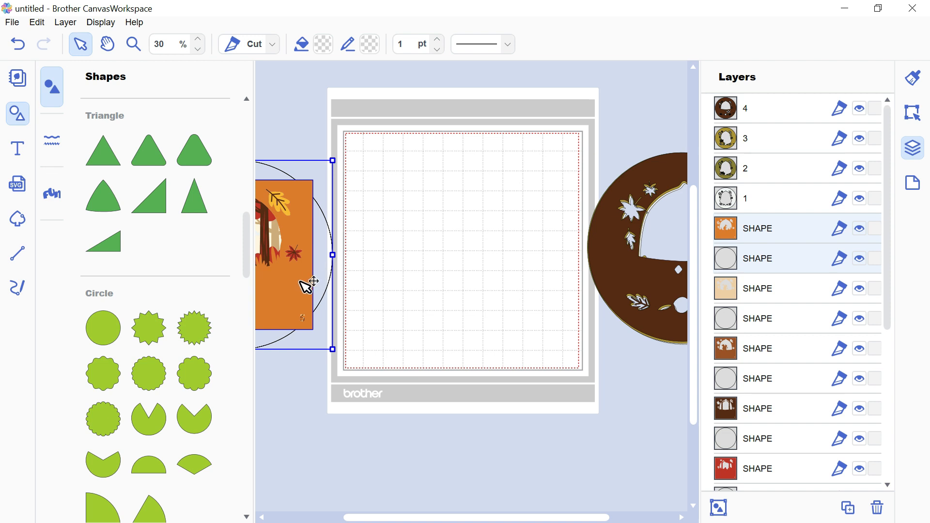
{"action": "left_click_drag", "start_coordinate": [307, 285], "coordinate": [539, 279]}
{"action": "left_click", "coordinate": [552, 201]}
- Delete the orange layer's square border points and close path editing
{"action": "left_click", "coordinate": [517, 289]}
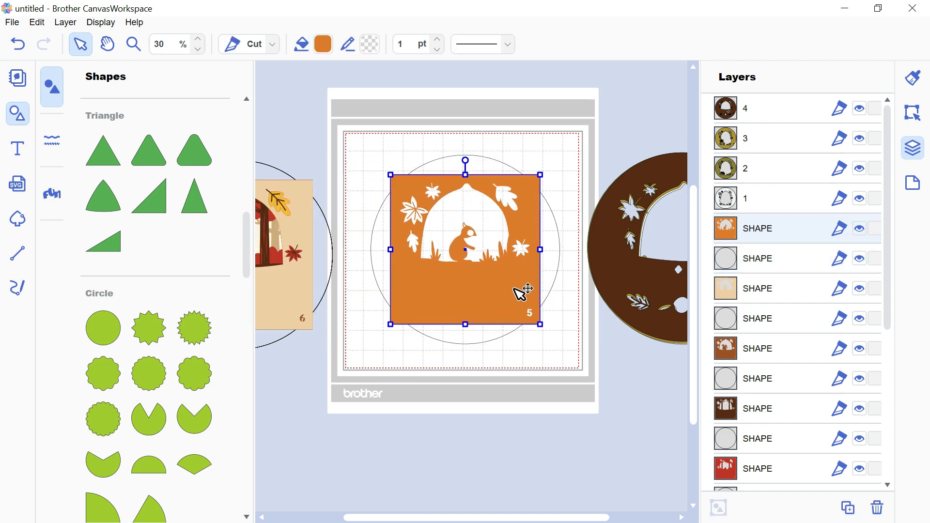
{"action": "double_click", "coordinate": [517, 290]}
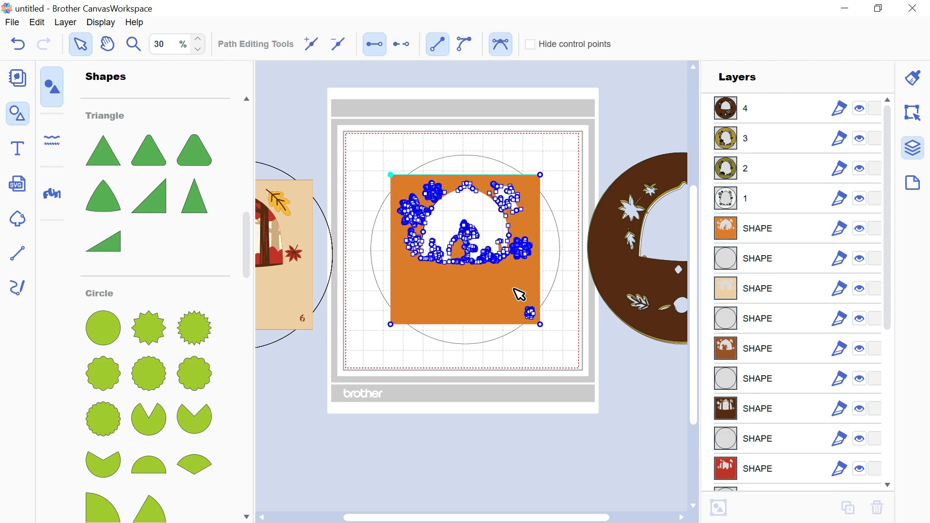
{"action": "key", "text": "Delete"}
{"action": "left_click", "coordinate": [540, 175]}
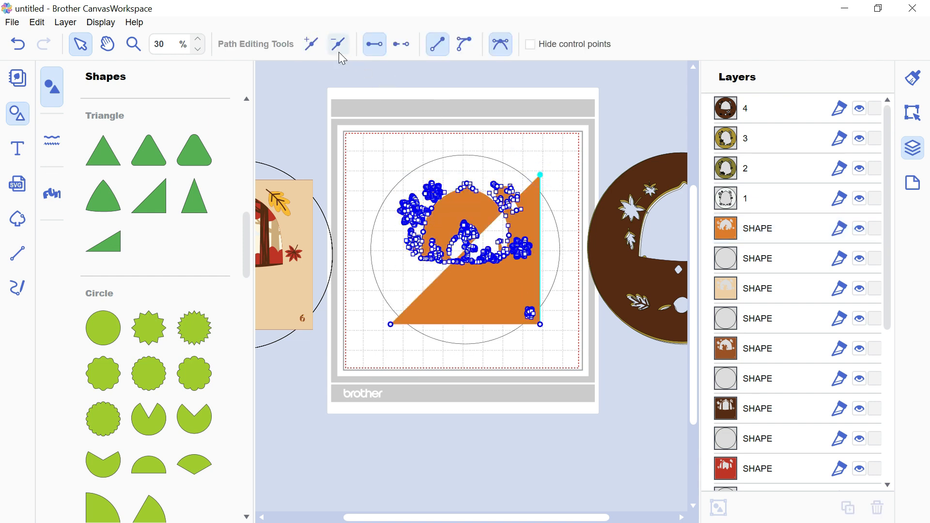
{"action": "key", "text": "Delete"}
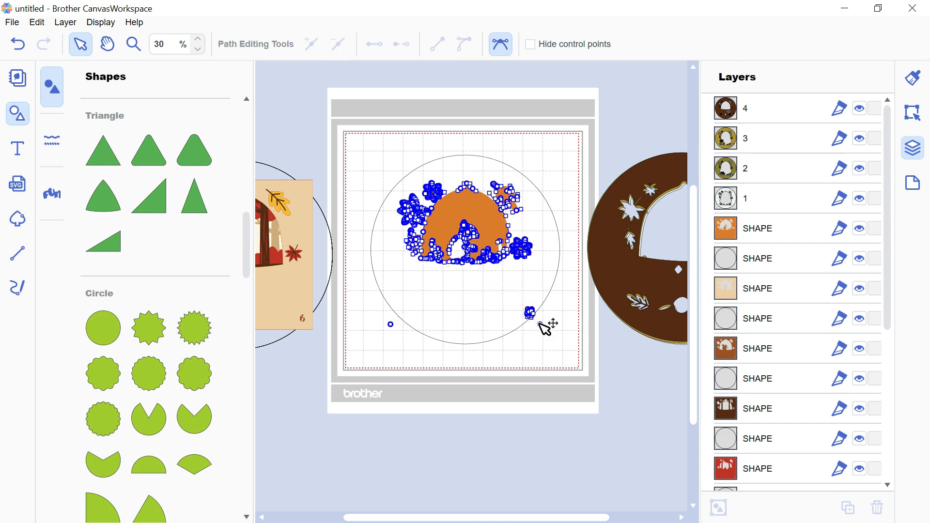
{"action": "left_click", "coordinate": [541, 324]}
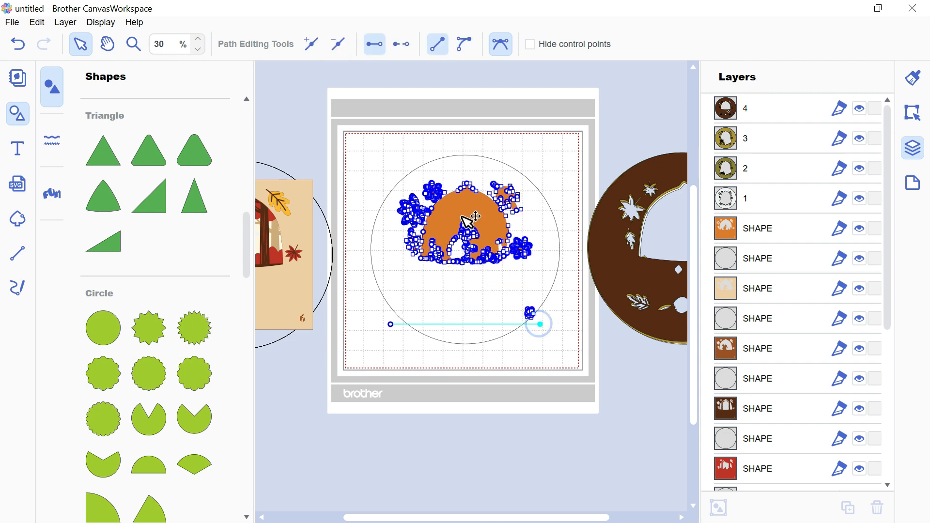
{"action": "left_click", "coordinate": [343, 53]}
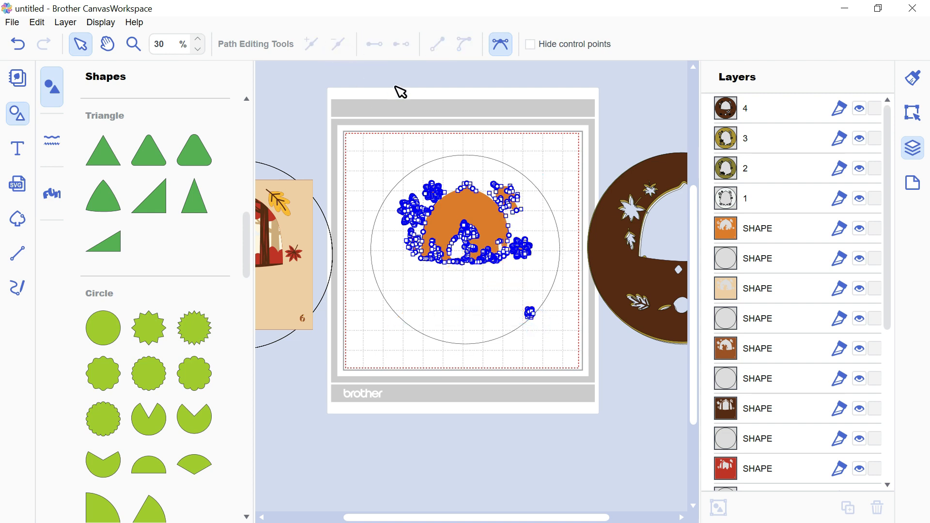
{"action": "left_click", "coordinate": [486, 217]}
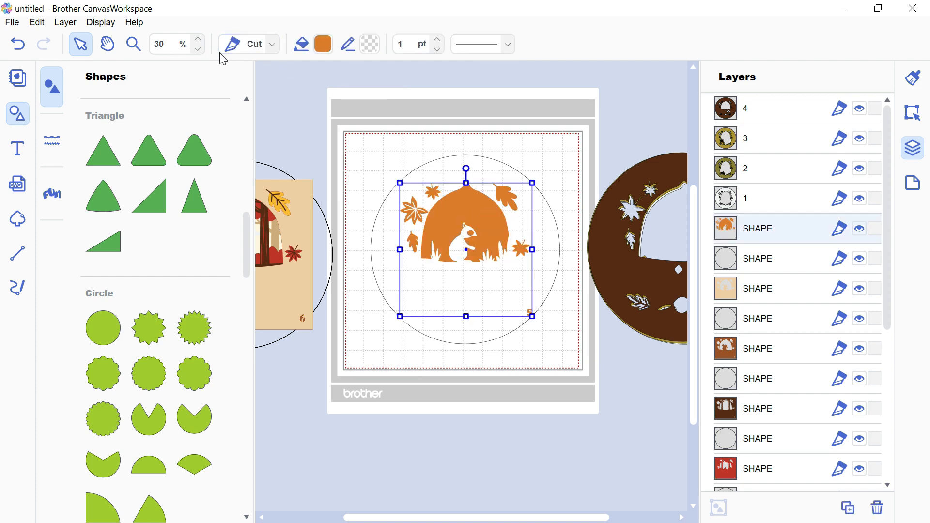
- Copy the hex code #DE7B28 from the orange cutout's fill colour and apply it as the surrounding circle's fill
{"action": "left_click", "coordinate": [323, 44]}
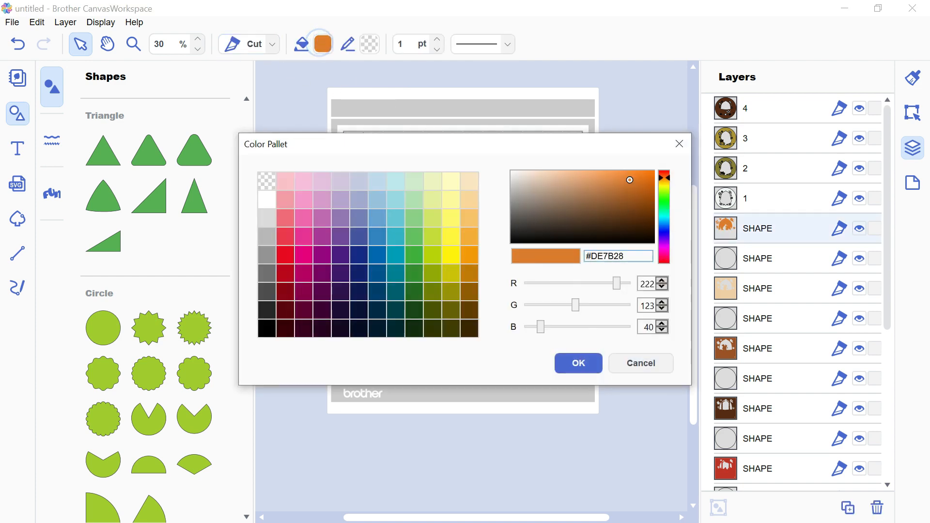
{"action": "left_click", "coordinate": [594, 365]}
{"action": "left_click", "coordinate": [558, 268]}
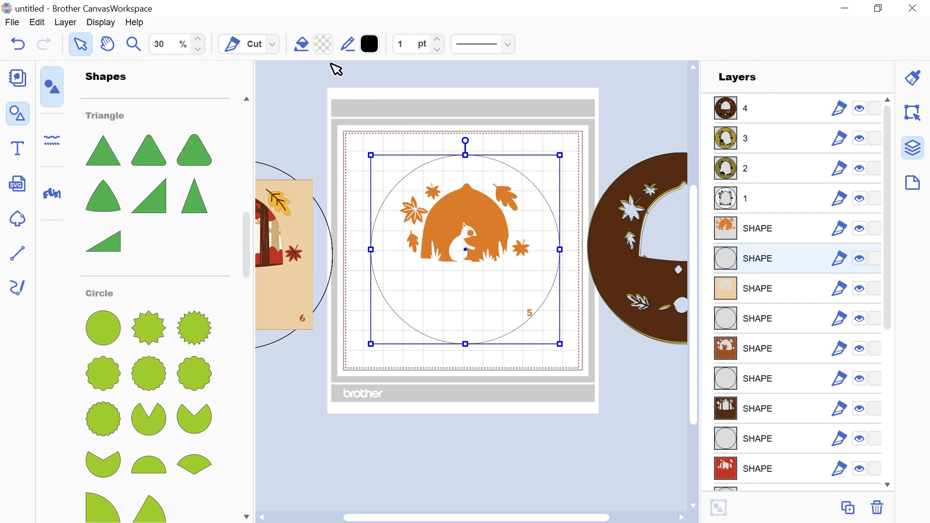
{"action": "left_click", "coordinate": [324, 46]}
{"action": "left_click", "coordinate": [282, 183]}
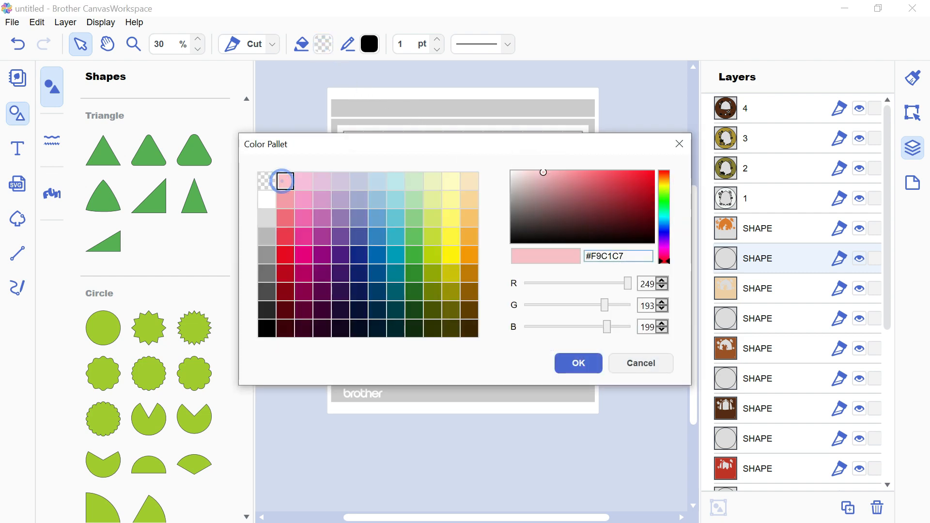
{"action": "left_click_drag", "start_coordinate": [631, 256], "coordinate": [506, 262]}
{"action": "type", "text": "#DE7B28"}
{"action": "left_click", "coordinate": [580, 365]}
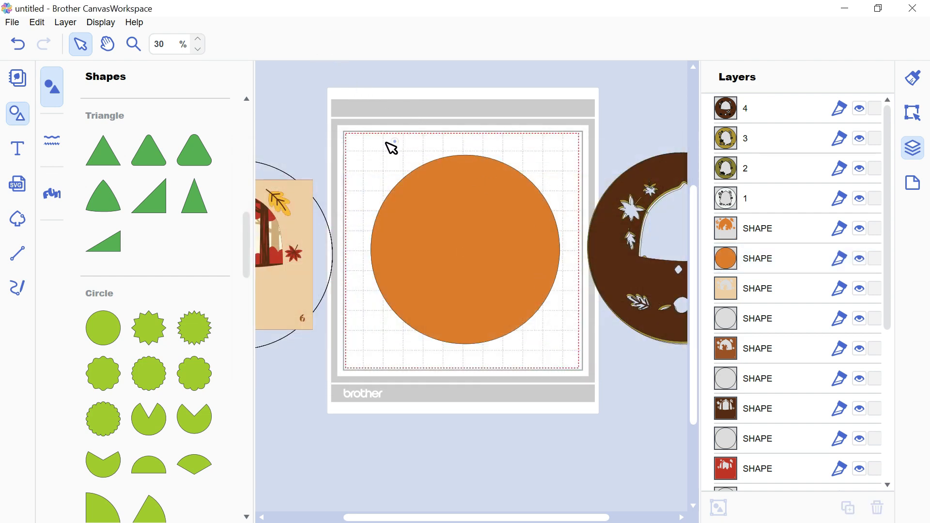
- Select the orange cutout together with the orange circle and subtract the cutout from the circle
{"action": "left_click_drag", "start_coordinate": [388, 146], "coordinate": [560, 368]}
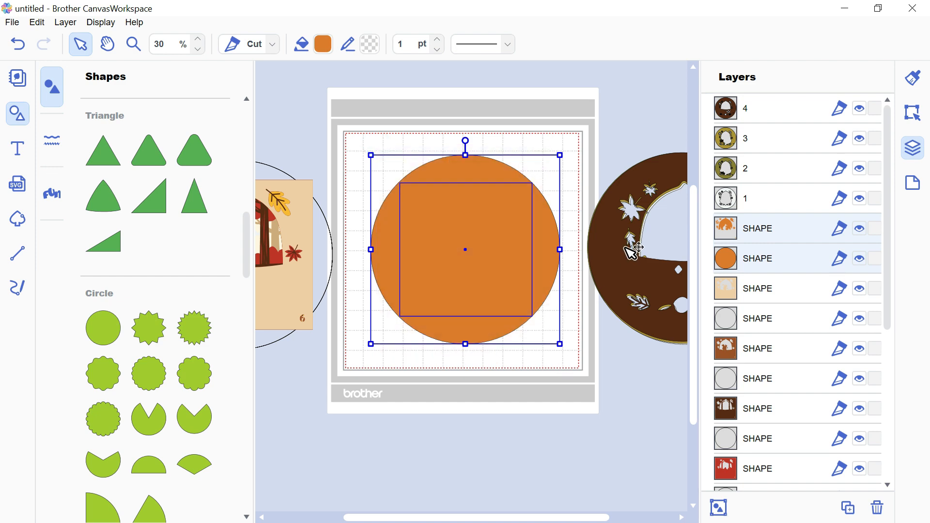
{"action": "left_click", "coordinate": [913, 113]}
{"action": "scroll", "coordinate": [805, 355], "scroll_direction": "down", "scroll_amount": 3}
{"action": "scroll", "coordinate": [819, 427], "scroll_direction": "down", "scroll_amount": 2}
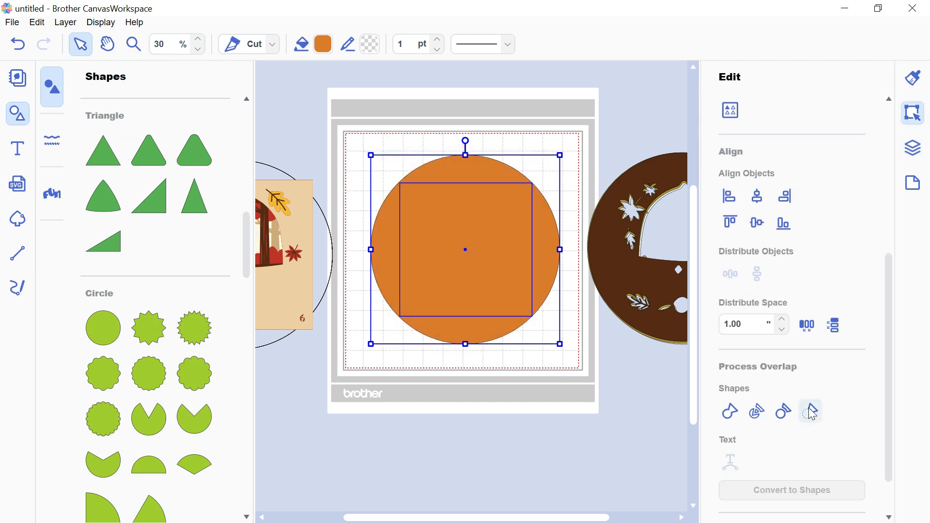
{"action": "left_click", "coordinate": [813, 413]}
{"action": "left_click", "coordinate": [436, 312]}
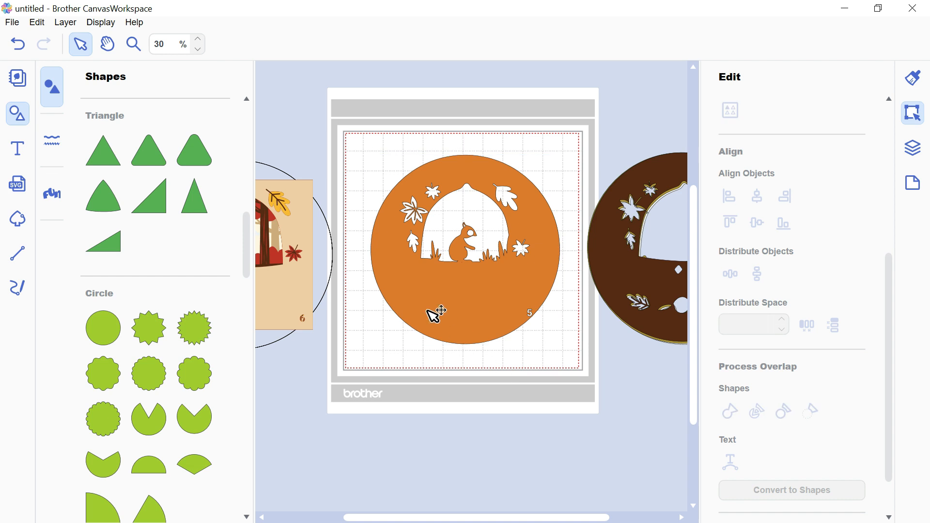
- Rename the orange round layer as 5 and move it off the mat onto the stack of finished circles
{"action": "left_click", "coordinate": [415, 285]}
{"action": "left_click", "coordinate": [913, 148]}
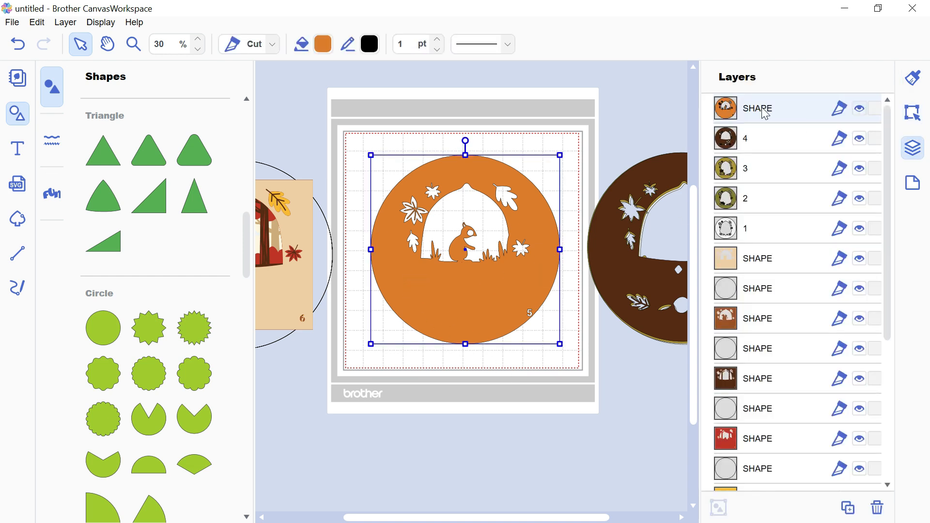
{"action": "double_click", "coordinate": [759, 111]}
{"action": "type", "text": "5"}
{"action": "key", "text": "Return"}
{"action": "left_click_drag", "start_coordinate": [384, 276], "coordinate": [620, 280]}
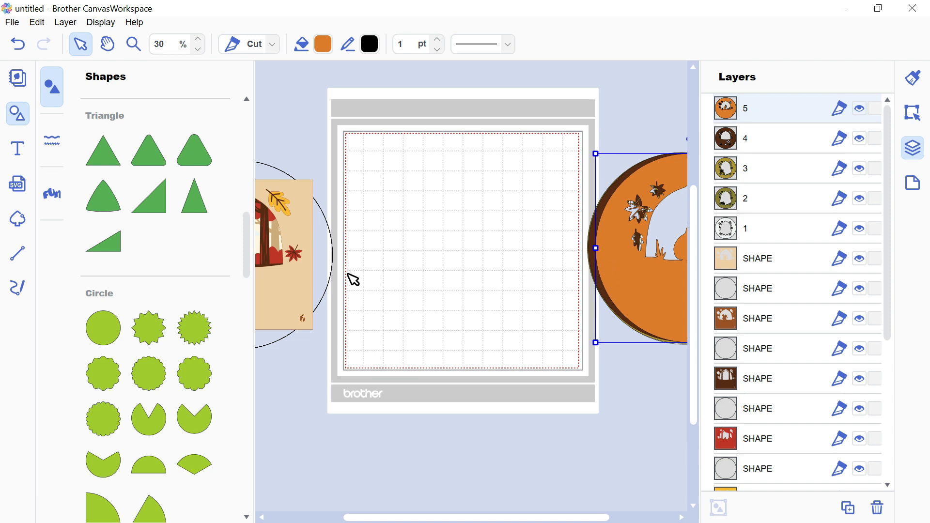
- Move the tan square layer numbered 6 together with its circle onto the cutting mat
{"action": "left_click", "coordinate": [777, 269]}
{"action": "left_click", "coordinate": [768, 292], "text": "shift"}
{"action": "left_click_drag", "start_coordinate": [338, 293], "coordinate": [529, 286]}
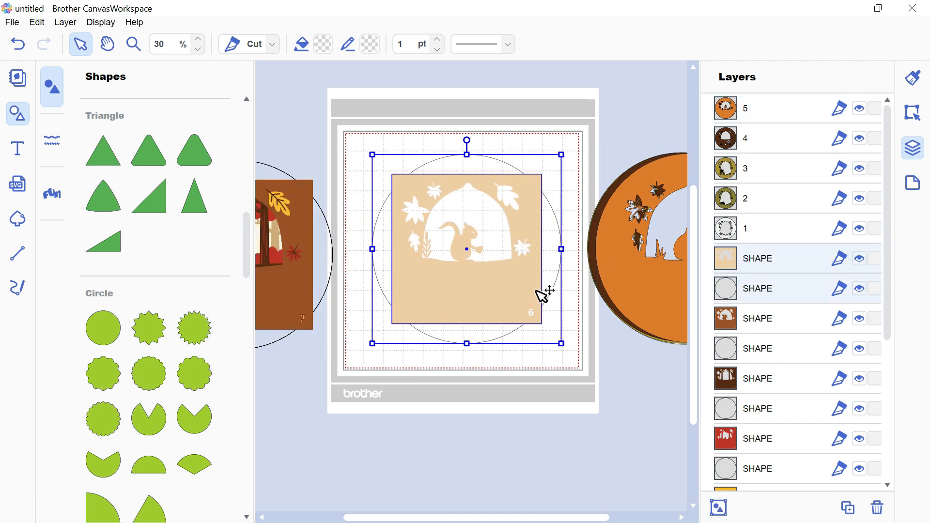
{"action": "left_click", "coordinate": [582, 312]}
- Open the tan layer for path editing and delete its square border points
{"action": "left_click", "coordinate": [494, 283]}
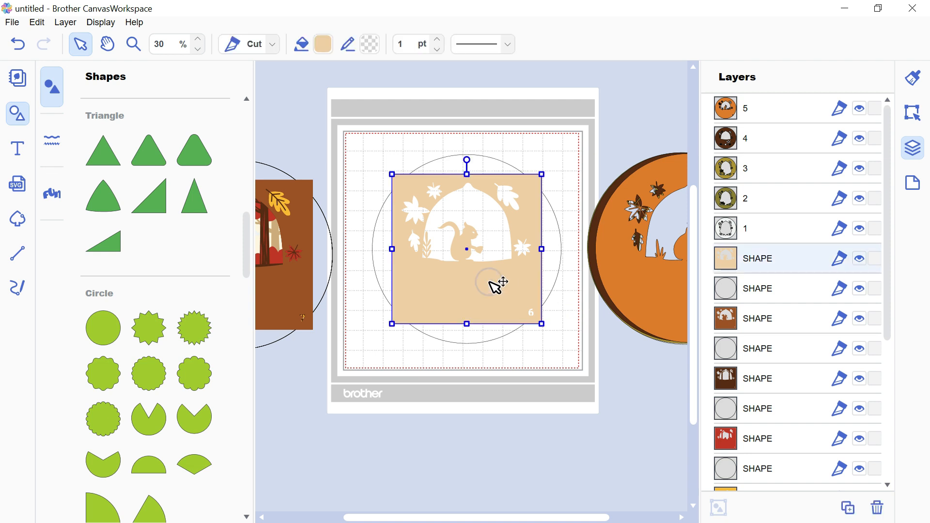
{"action": "double_click", "coordinate": [489, 282]}
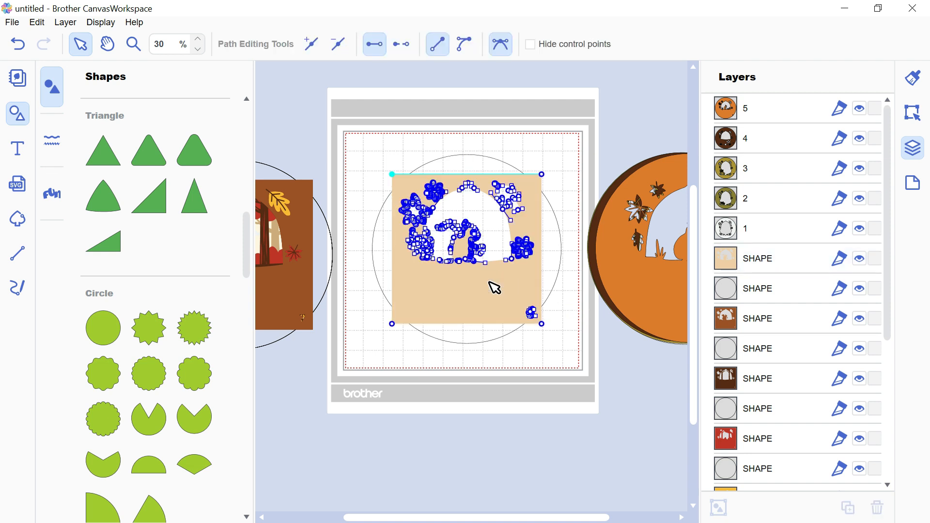
{"action": "left_click", "coordinate": [337, 44]}
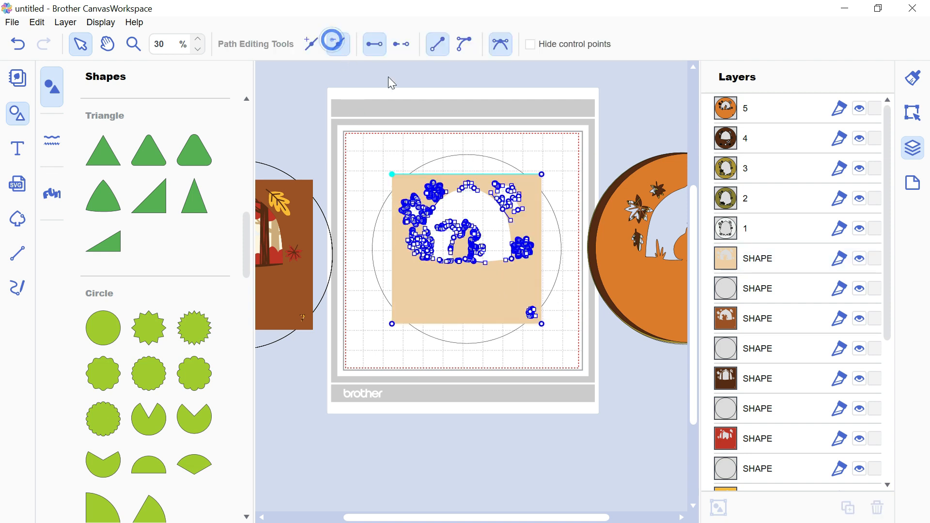
{"action": "left_click", "coordinate": [542, 174]}
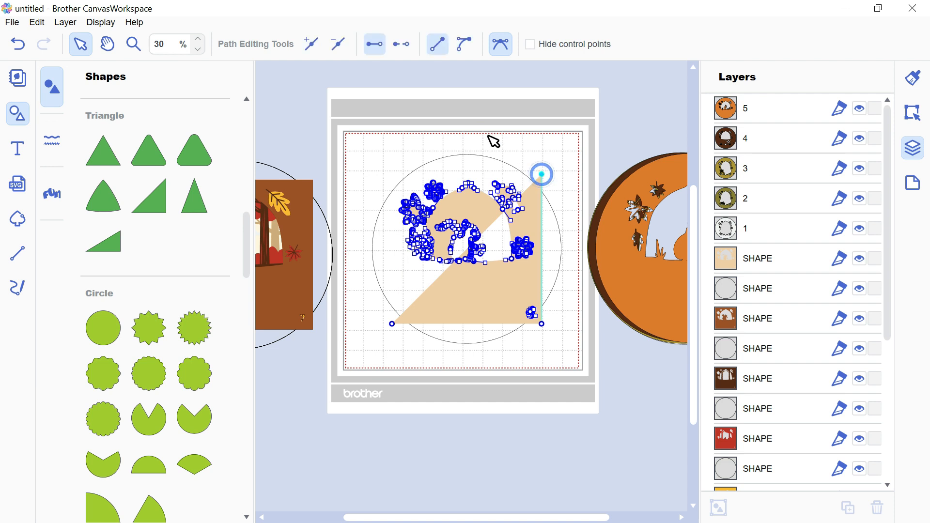
{"action": "key", "text": "Delete"}
{"action": "left_click", "coordinate": [542, 324]}
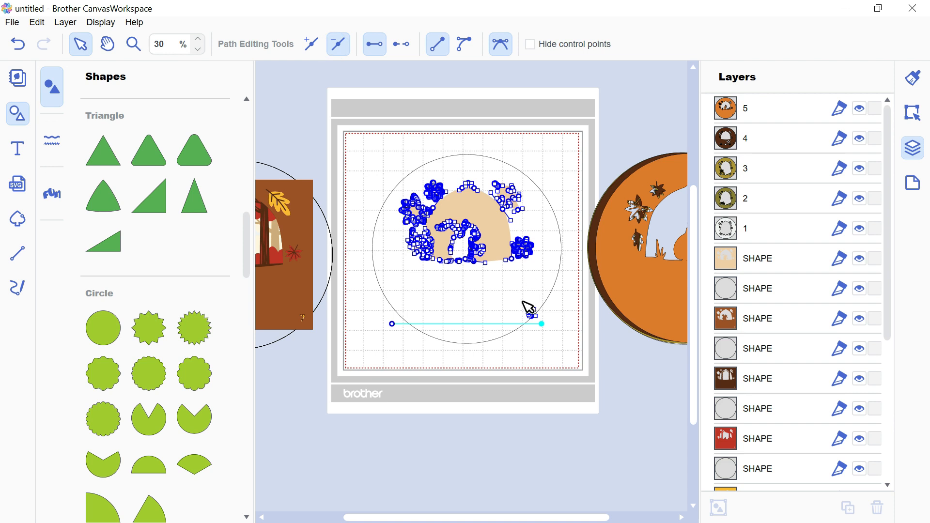
{"action": "key", "text": "Delete"}
{"action": "left_click", "coordinate": [531, 313]}
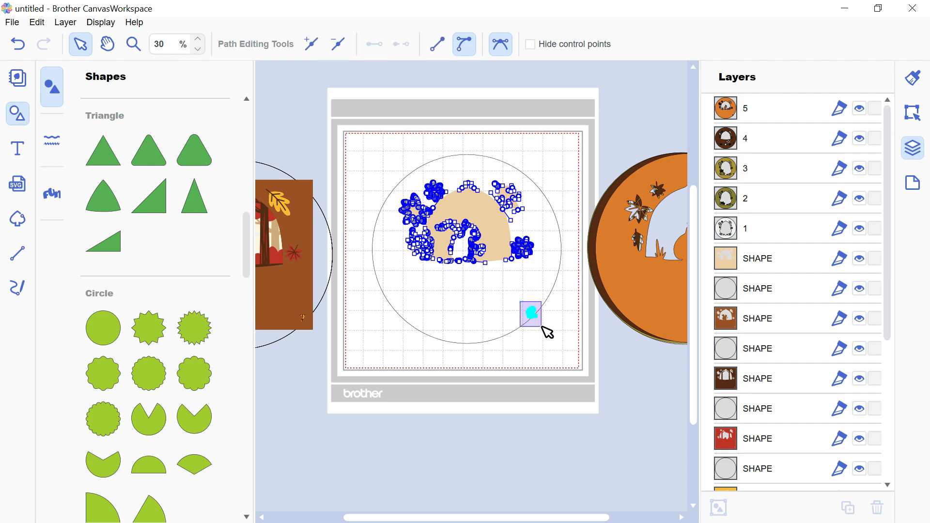
{"action": "left_click", "coordinate": [535, 300]}
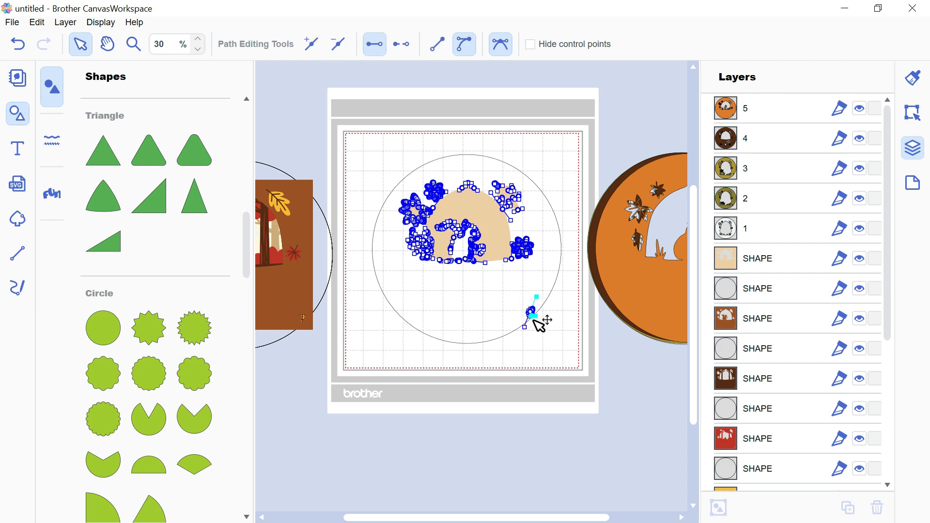
{"action": "key", "text": "ctrl+z"}
{"action": "left_click", "coordinate": [490, 211]}
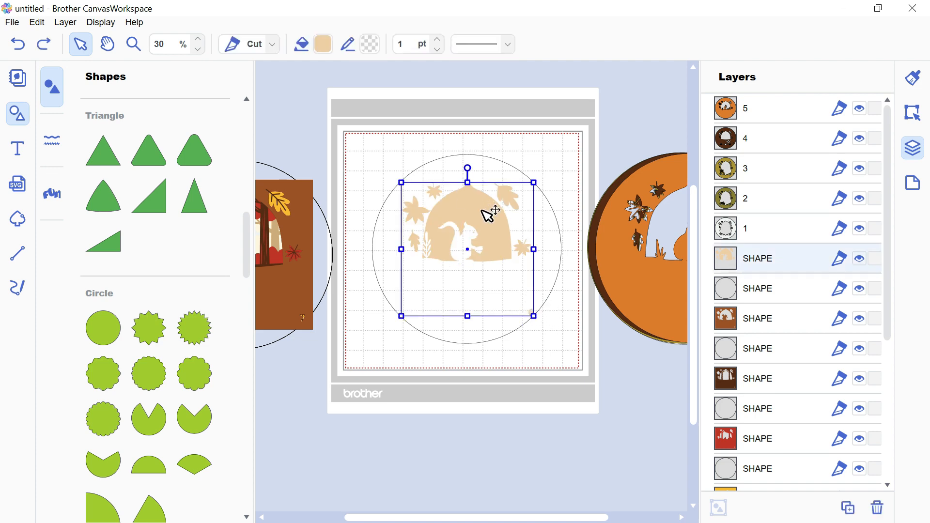
- Select all points of the numeral 6 and shift it inward from the circle's edge, closing path editing
{"action": "left_click", "coordinate": [198, 38]}
{"action": "left_click_drag", "start_coordinate": [533, 300], "coordinate": [574, 341]}
{"action": "left_click_drag", "start_coordinate": [556, 302], "coordinate": [556, 298]}
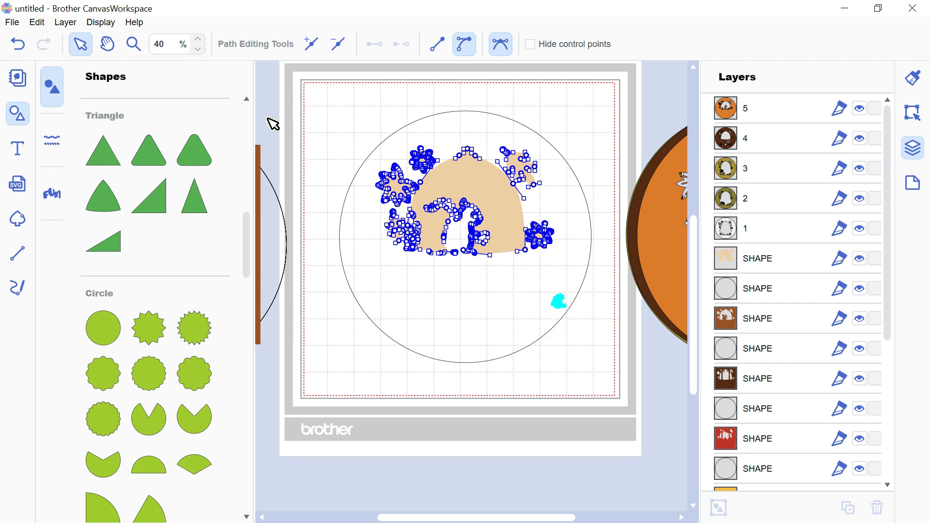
{"action": "double_click", "coordinate": [478, 188]}
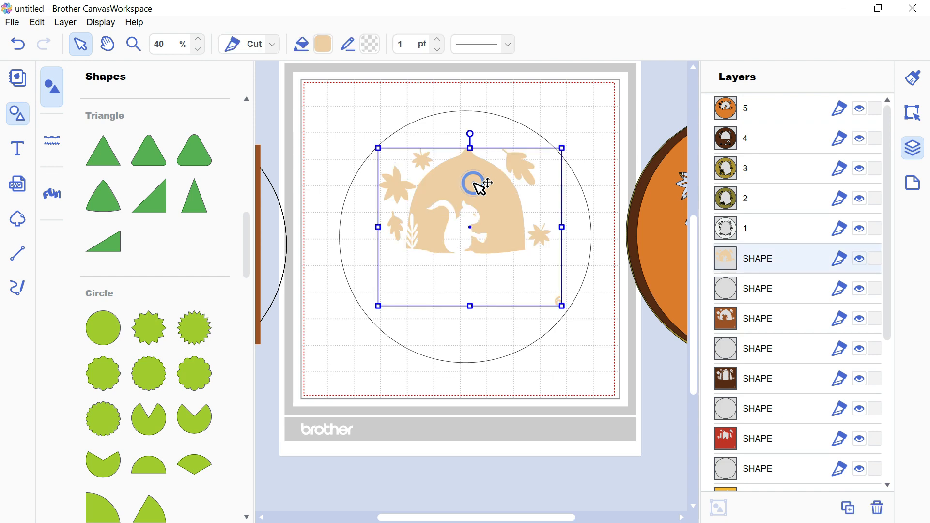
- Copy the hex code #F1CFA4 from the tan cutout's fill colour and apply it as the surrounding circle's fill
{"action": "left_click", "coordinate": [323, 44]}
{"action": "left_click_drag", "start_coordinate": [625, 256], "coordinate": [606, 256]}
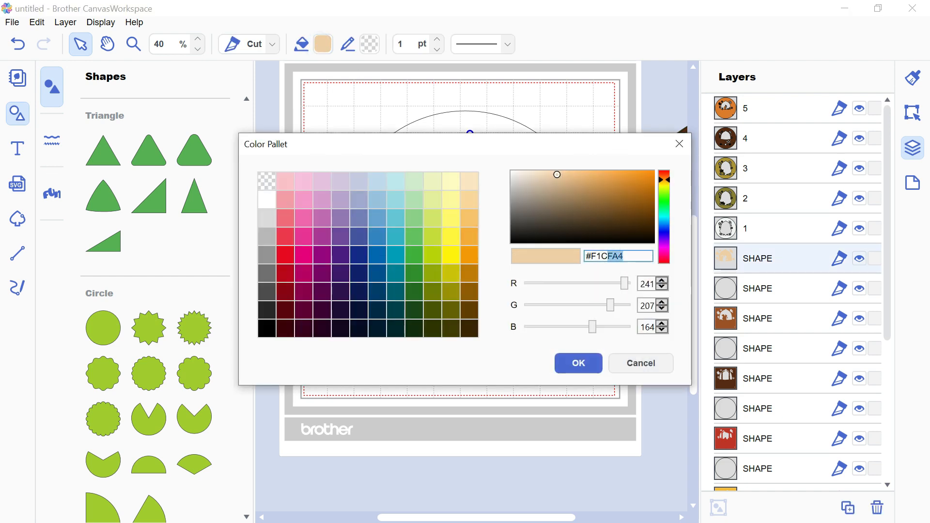
{"action": "left_click", "coordinate": [595, 369]}
{"action": "left_click", "coordinate": [584, 284]}
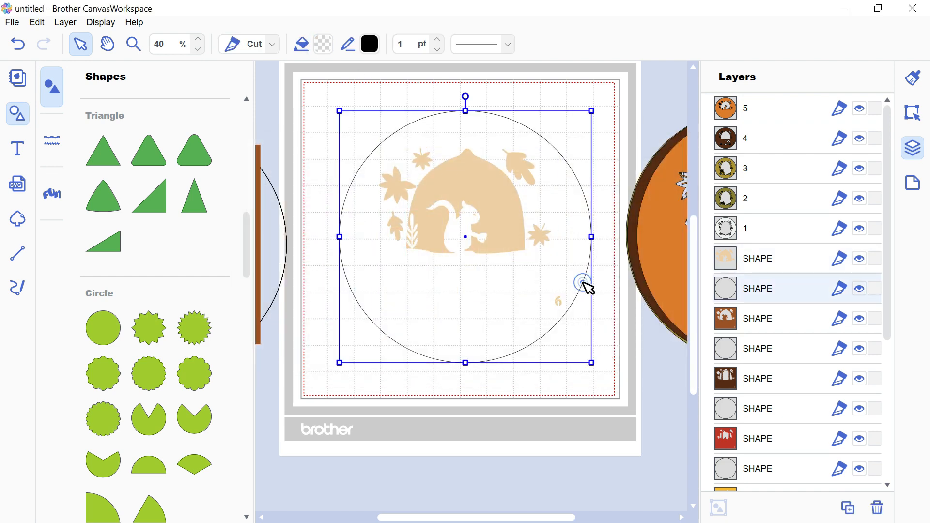
{"action": "left_click", "coordinate": [317, 47]}
{"action": "left_click", "coordinate": [285, 181]}
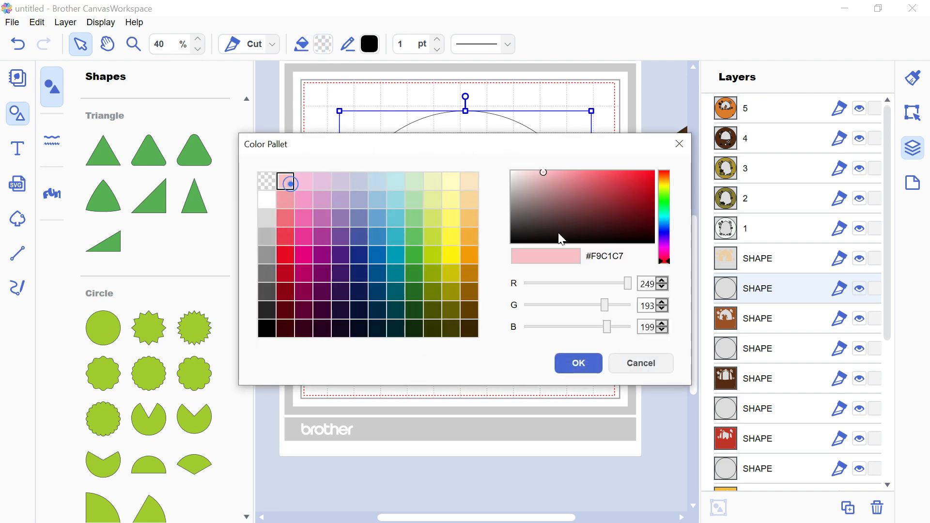
{"action": "left_click_drag", "start_coordinate": [625, 256], "coordinate": [608, 255]}
{"action": "type", "text": "1CFA4"}
{"action": "left_click", "coordinate": [580, 363]}
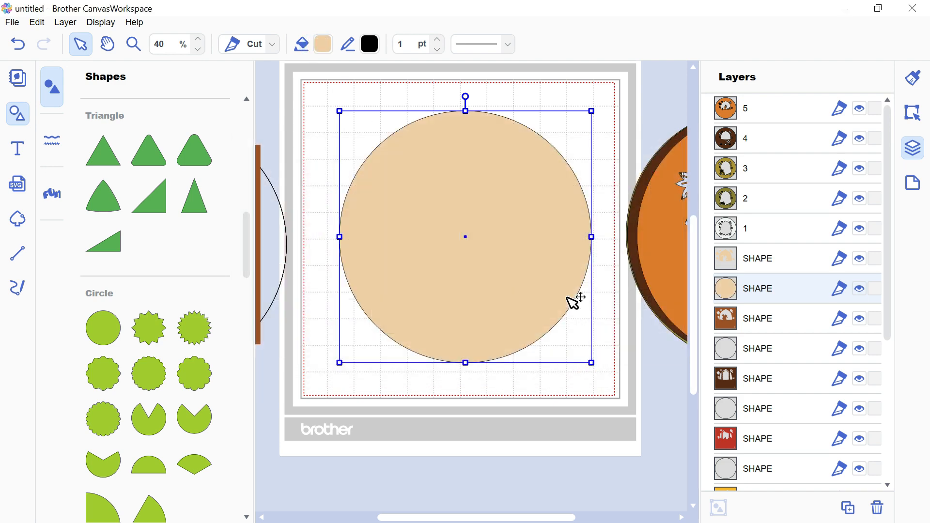
- Subtract the tan cutout shape from its tan circle and name the resulting layer 6
{"action": "left_click", "coordinate": [777, 268], "text": "ctrl"}
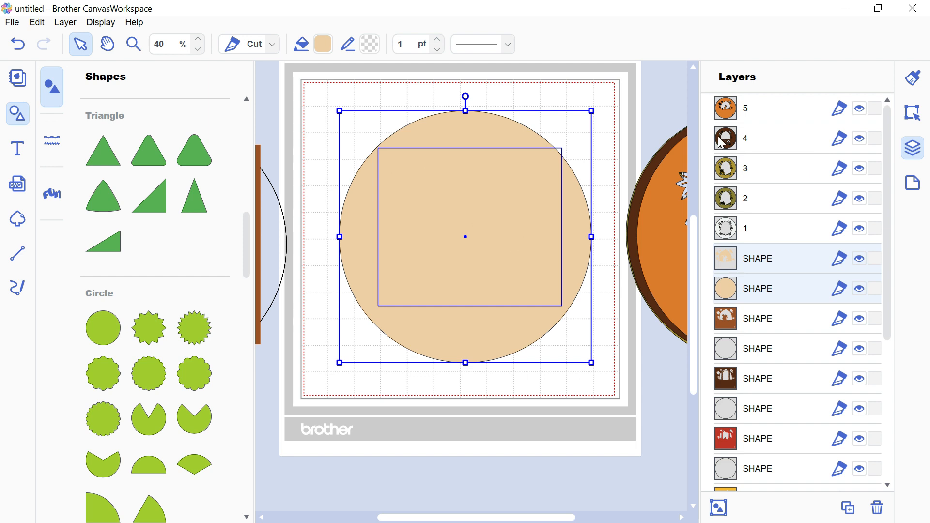
{"action": "left_click", "coordinate": [914, 115]}
{"action": "scroll", "coordinate": [844, 426], "scroll_direction": "down", "scroll_amount": 5}
{"action": "left_click", "coordinate": [811, 414]}
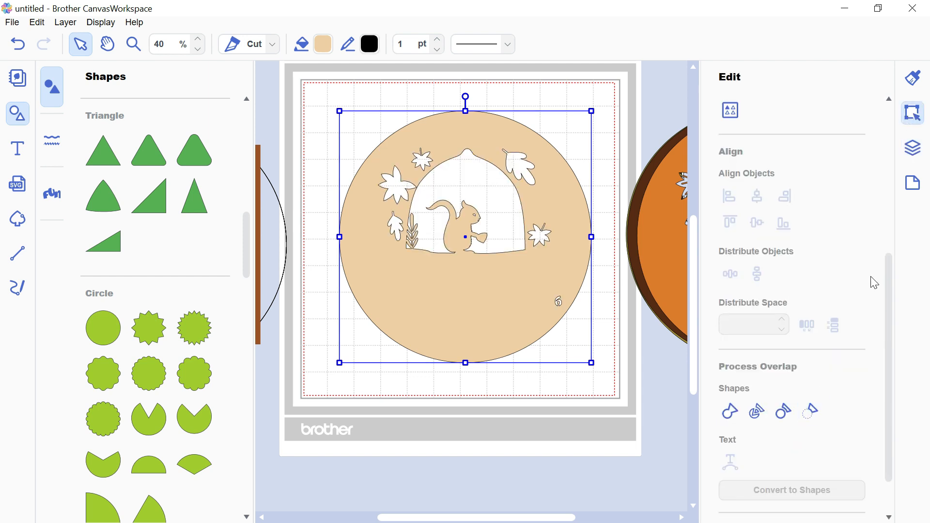
{"action": "left_click", "coordinate": [913, 150]}
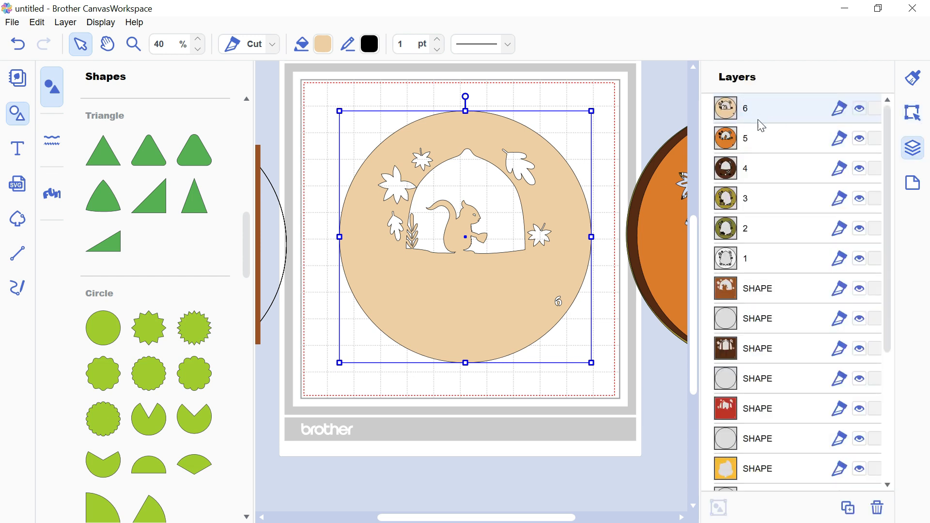
- Move the finished layer 6 onto the stack beside the mat and bring the brown square numbered 7 with its circle onto the mat
{"action": "left_click_drag", "start_coordinate": [373, 277], "coordinate": [670, 268]}
{"action": "left_click", "coordinate": [772, 299]}
{"action": "left_click", "coordinate": [766, 317], "text": "ctrl"}
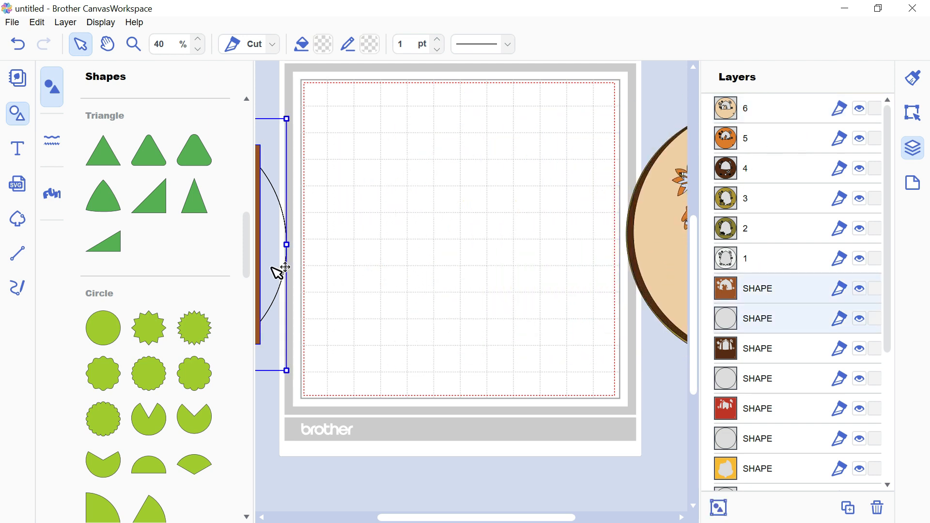
{"action": "left_click_drag", "start_coordinate": [277, 270], "coordinate": [576, 265]}
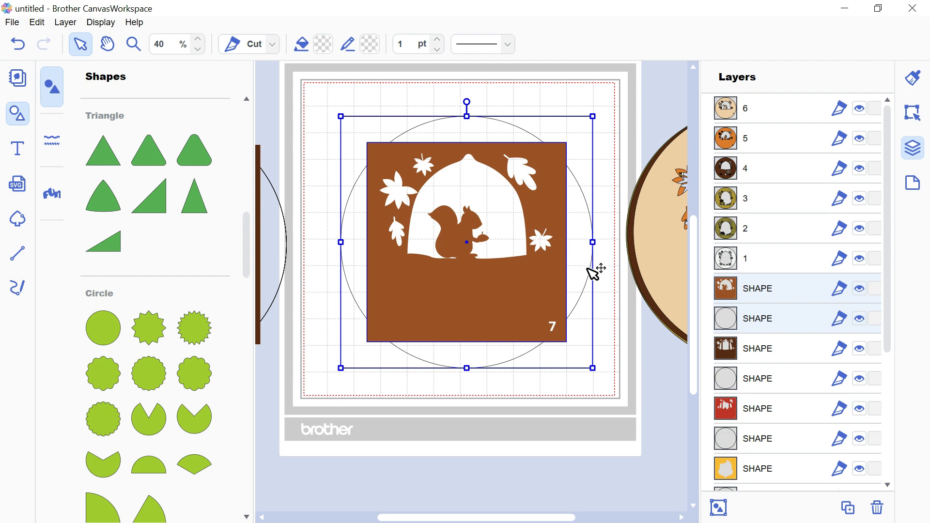
- Open the brown layer numbered 7 for path editing and delete its square border points
{"action": "left_click", "coordinate": [537, 298]}
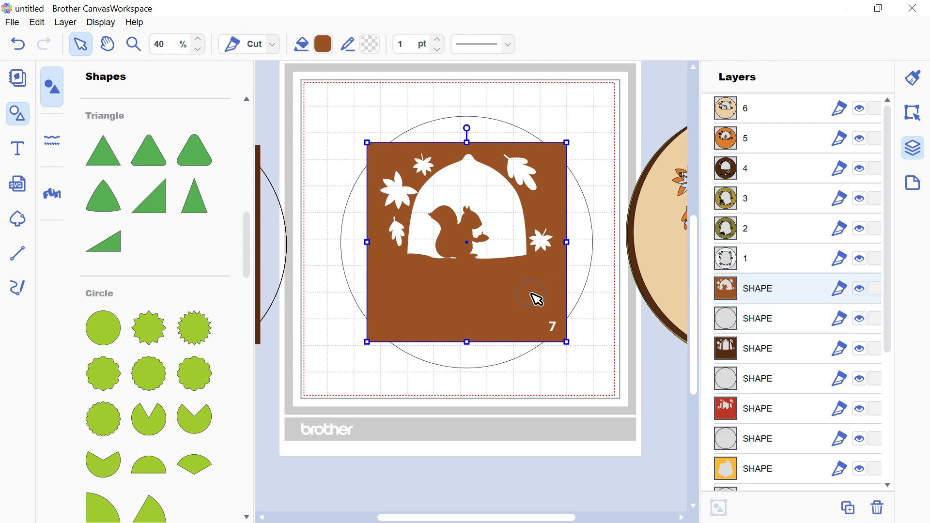
{"action": "double_click", "coordinate": [537, 298]}
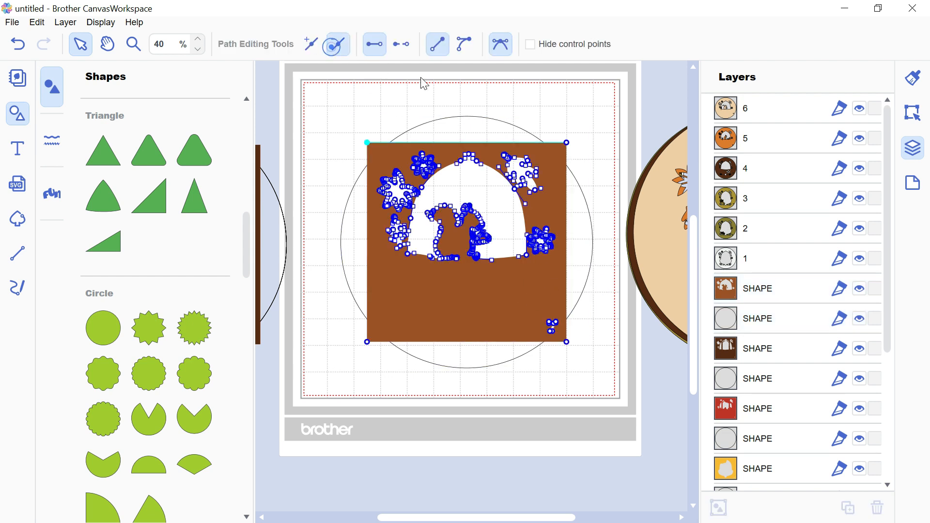
{"action": "key", "text": "Delete"}
{"action": "left_click", "coordinate": [567, 144]}
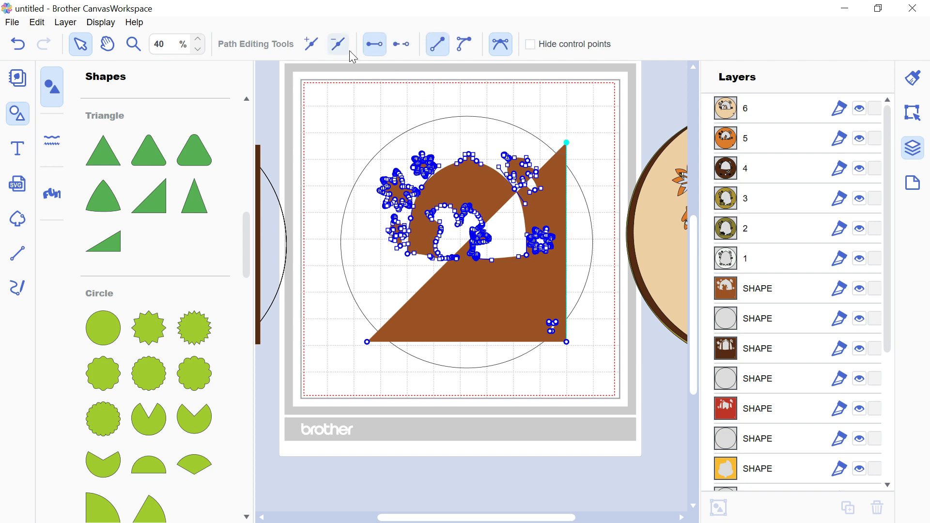
{"action": "key", "text": "Delete"}
{"action": "left_click", "coordinate": [566, 342]}
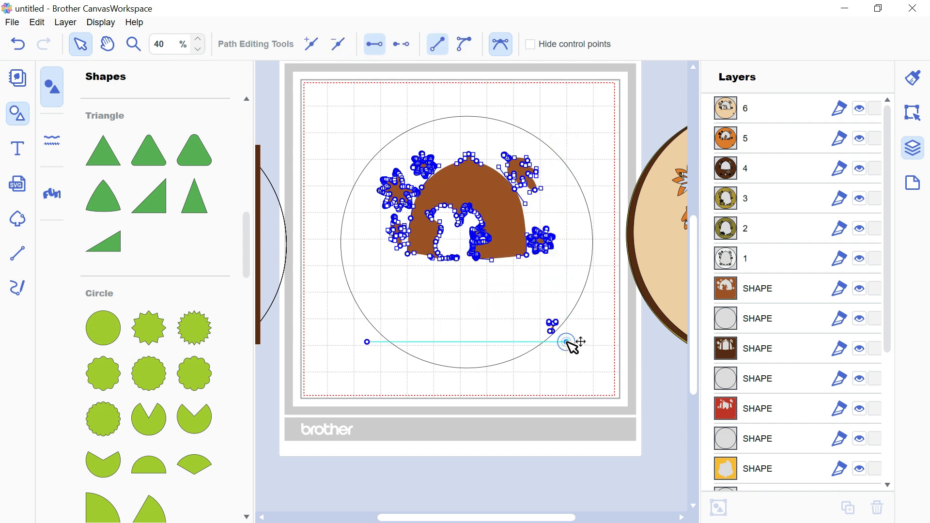
{"action": "key", "text": "Delete"}
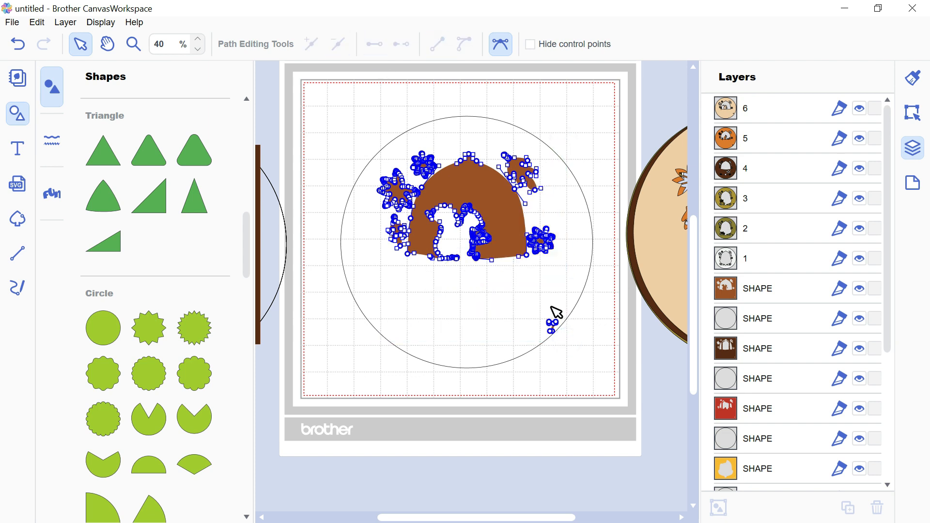
- Copy the hex code #995224 from the brown cutout's fill colour and apply it as the surrounding circle's fill
{"action": "left_click", "coordinate": [489, 186]}
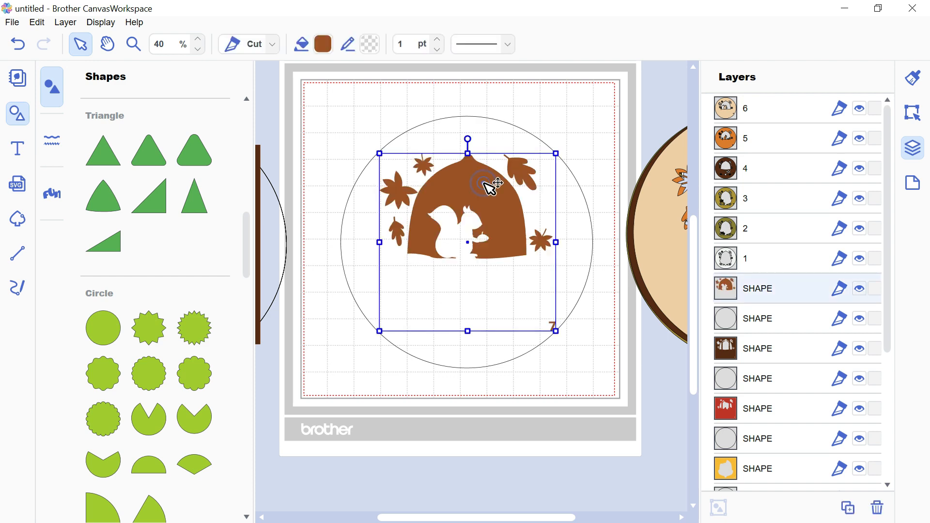
{"action": "left_click", "coordinate": [324, 45]}
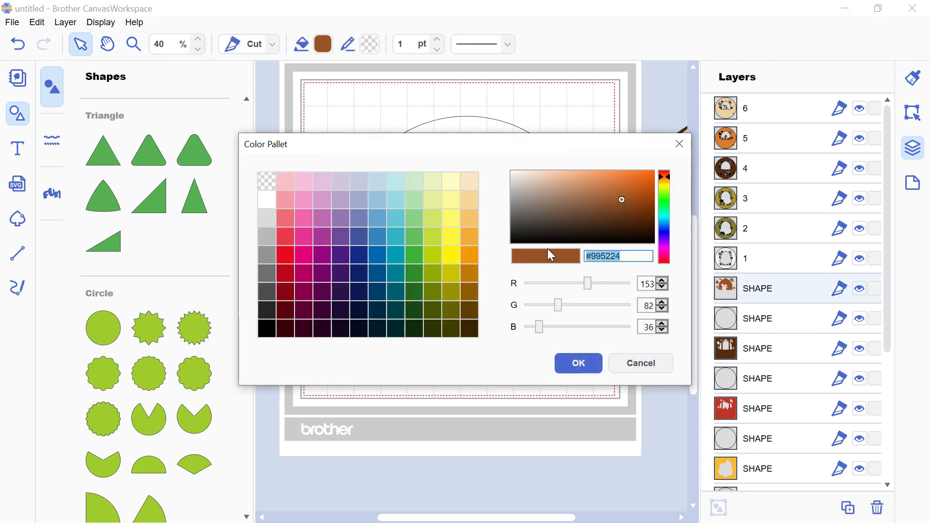
{"action": "left_click", "coordinate": [579, 361]}
{"action": "left_click", "coordinate": [570, 176]}
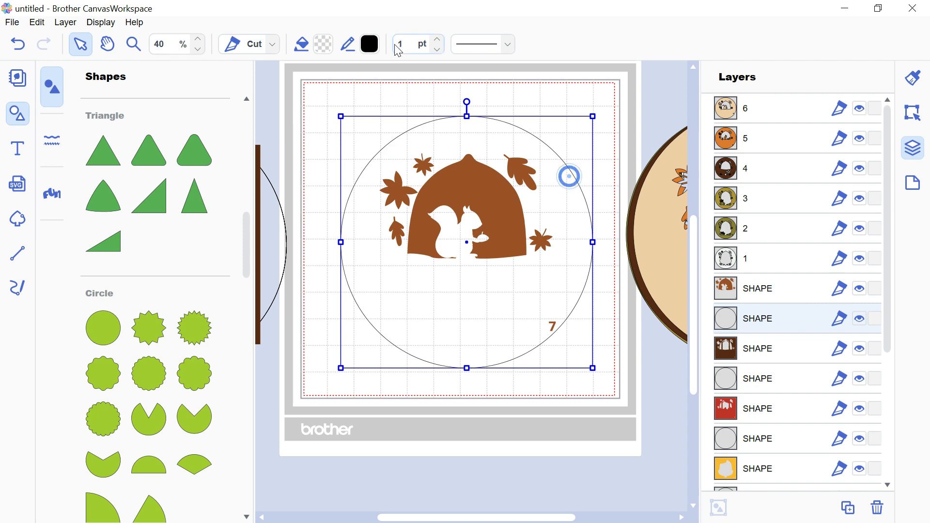
{"action": "left_click", "coordinate": [323, 44]}
{"action": "left_click", "coordinate": [291, 185]}
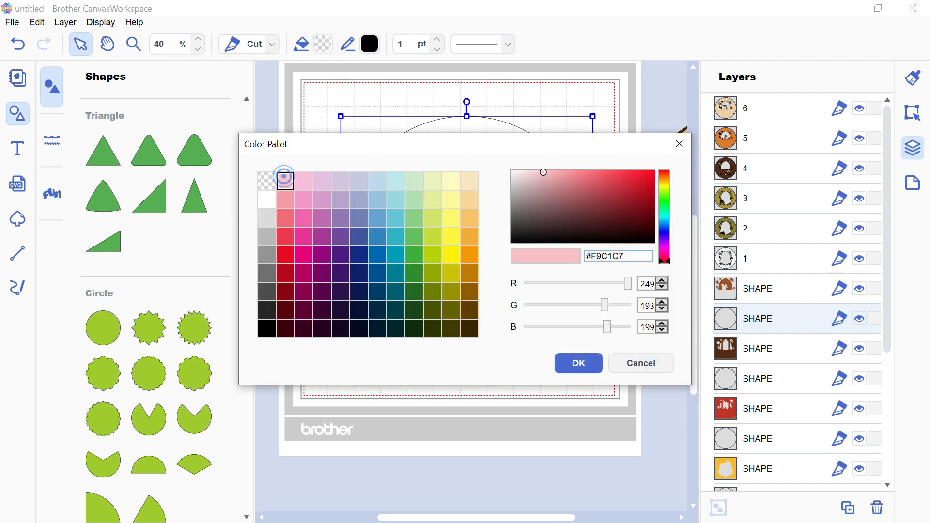
{"action": "type", "text": "#995224"}
{"action": "left_click", "coordinate": [584, 361]}
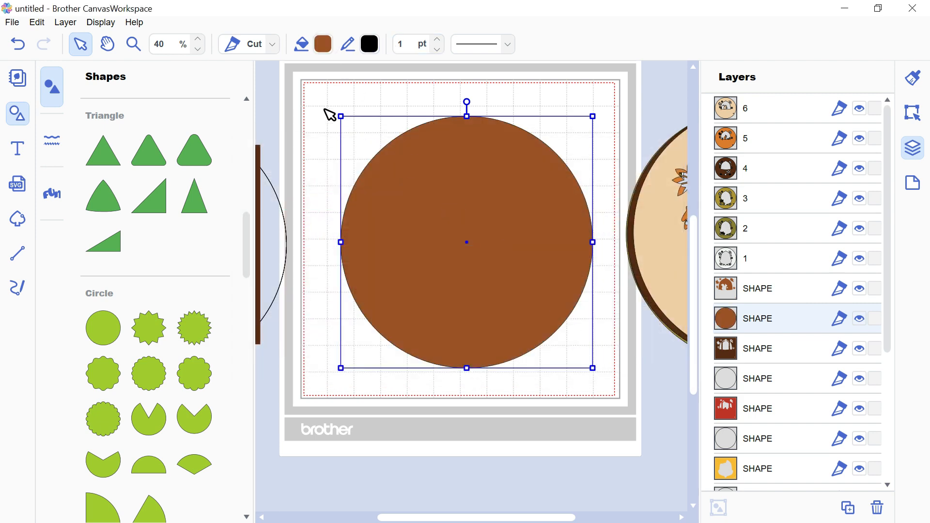
- Subtract the brown cutout shape from its brown circle
{"action": "left_click_drag", "start_coordinate": [322, 109], "coordinate": [586, 373]}
{"action": "left_click", "coordinate": [916, 114]}
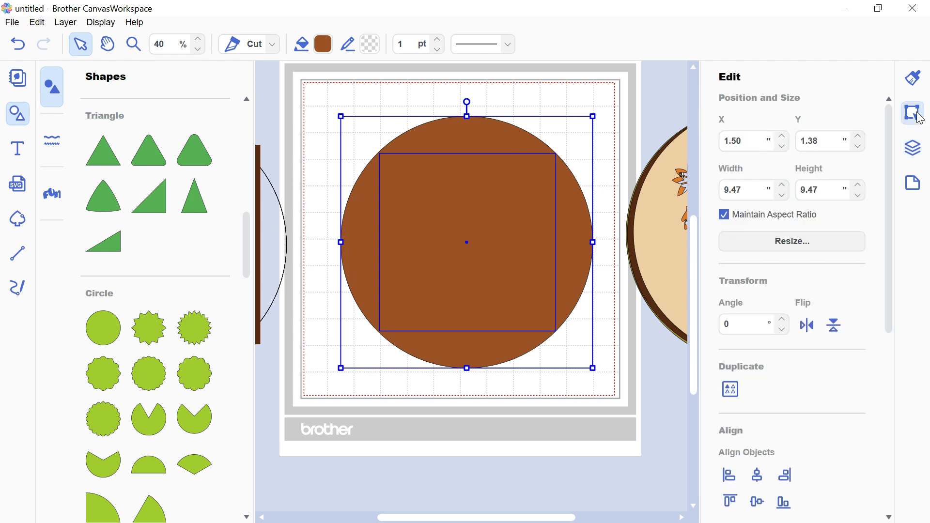
{"action": "scroll", "coordinate": [780, 451], "scroll_direction": "down", "scroll_amount": 5}
{"action": "left_click", "coordinate": [809, 445]}
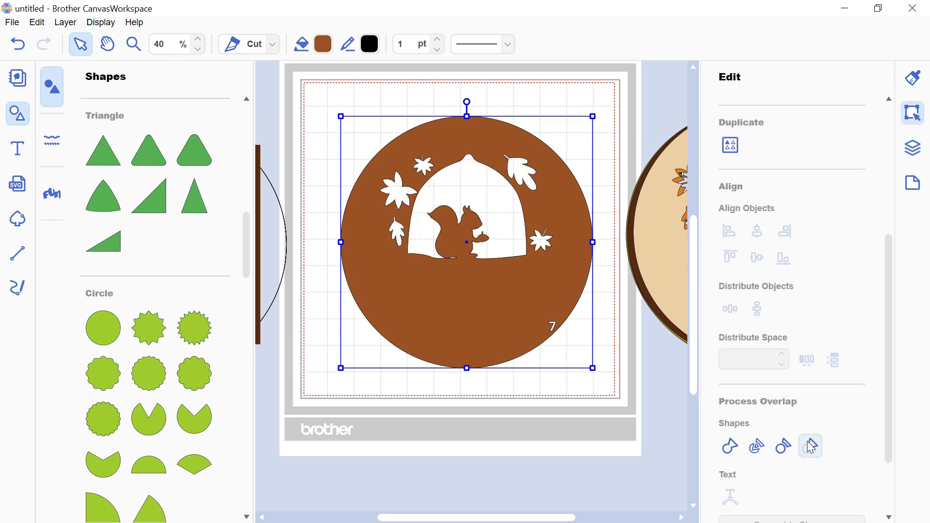
- Rename the new brown round layer as 7 and move it onto the stack beside the mat
{"action": "left_click", "coordinate": [913, 155]}
{"action": "double_click", "coordinate": [769, 110]}
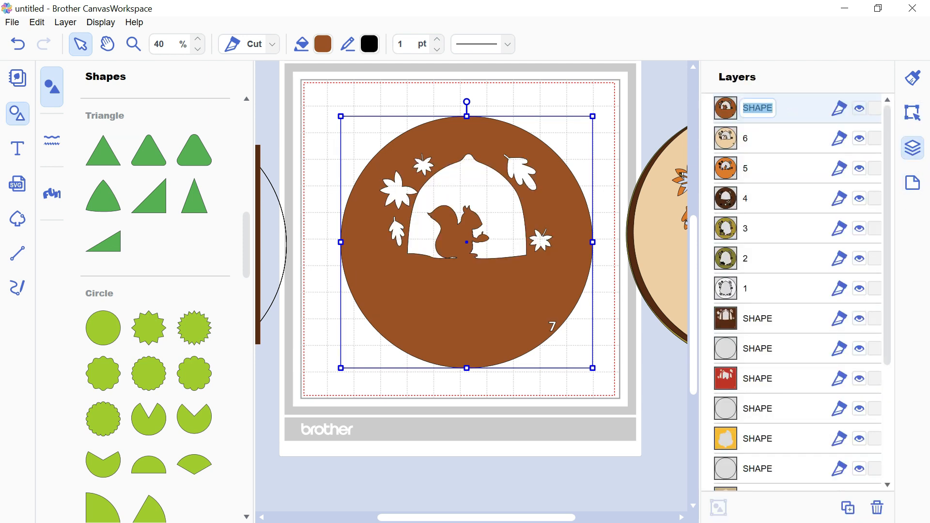
{"action": "type", "text": "7"}
{"action": "key", "text": "Return"}
{"action": "left_click_drag", "start_coordinate": [366, 271], "coordinate": [670, 269]}
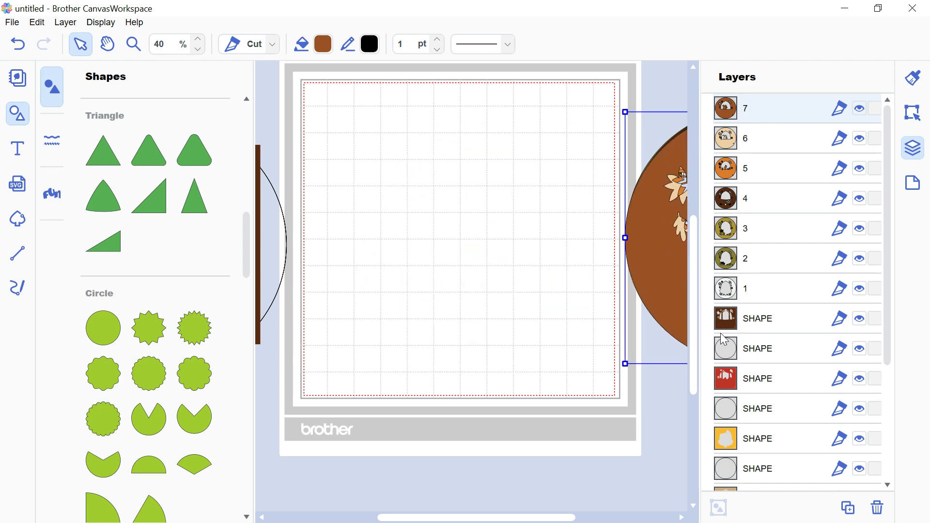
{"action": "left_click", "coordinate": [770, 348]}
{"action": "left_click", "coordinate": [767, 378], "text": "shift"}
{"action": "left_click_drag", "start_coordinate": [275, 237], "coordinate": [580, 231]}
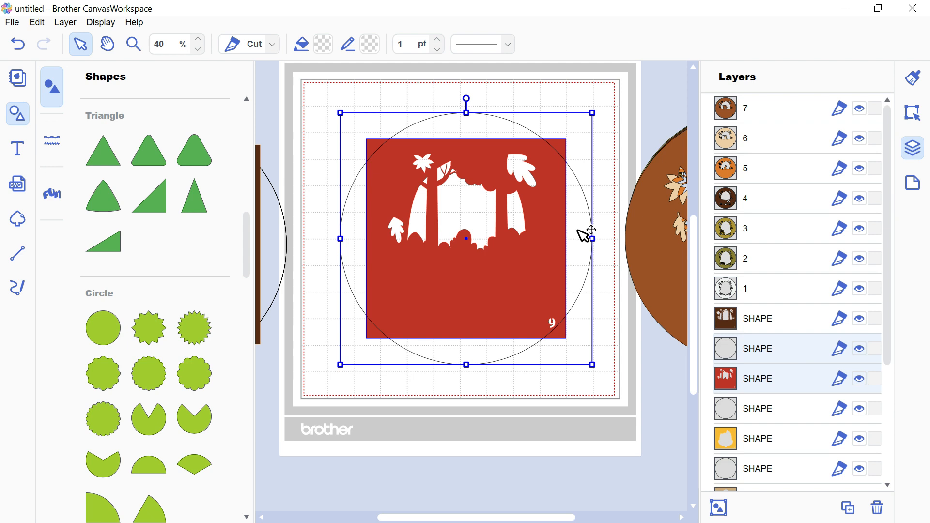
{"action": "key", "text": "ctrl+z"}
- Move the dark brown square layer numbered 8 together with its circle onto the cutting mat
{"action": "left_click", "coordinate": [763, 320]}
{"action": "left_click", "coordinate": [759, 351], "text": "shift"}
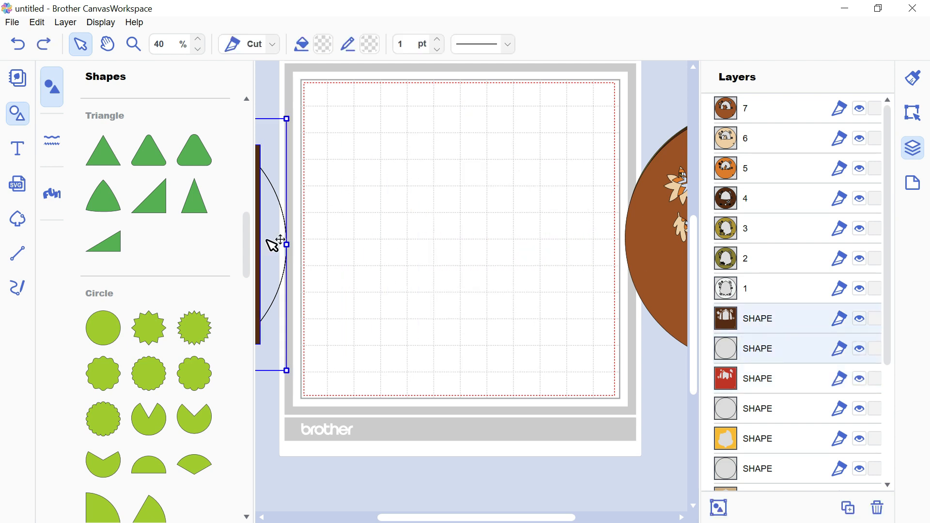
{"action": "left_click_drag", "start_coordinate": [267, 238], "coordinate": [562, 232]}
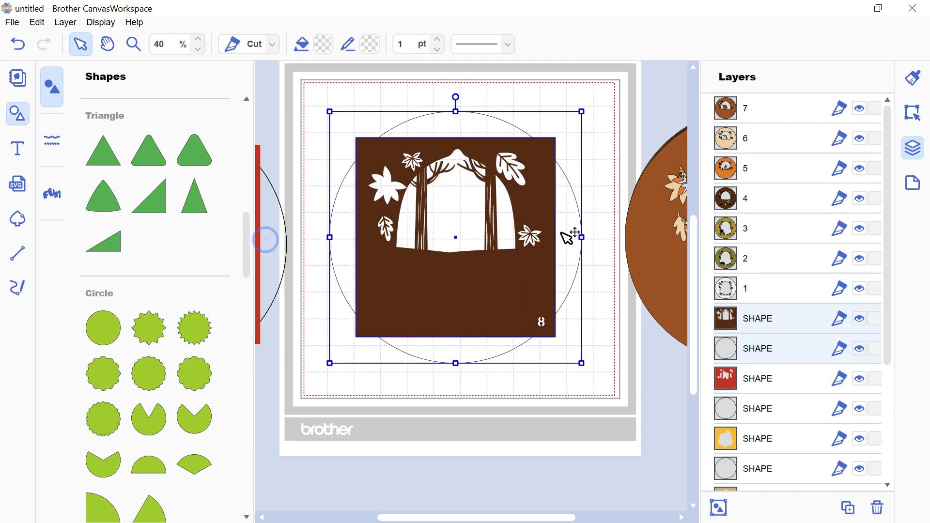
{"action": "left_click", "coordinate": [595, 157]}
- Open the dark brown layer numbered 8 for path editing and delete its square border points
{"action": "left_click", "coordinate": [553, 180]}
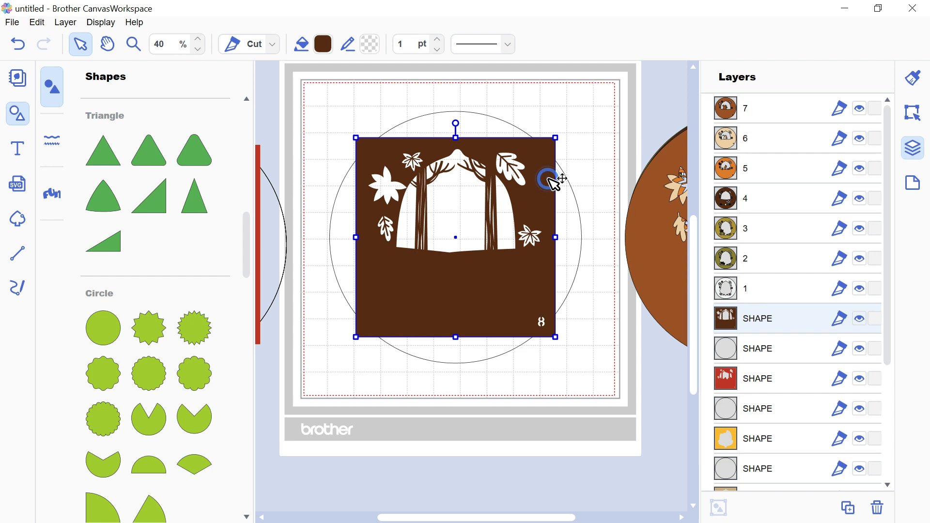
{"action": "double_click", "coordinate": [554, 182]}
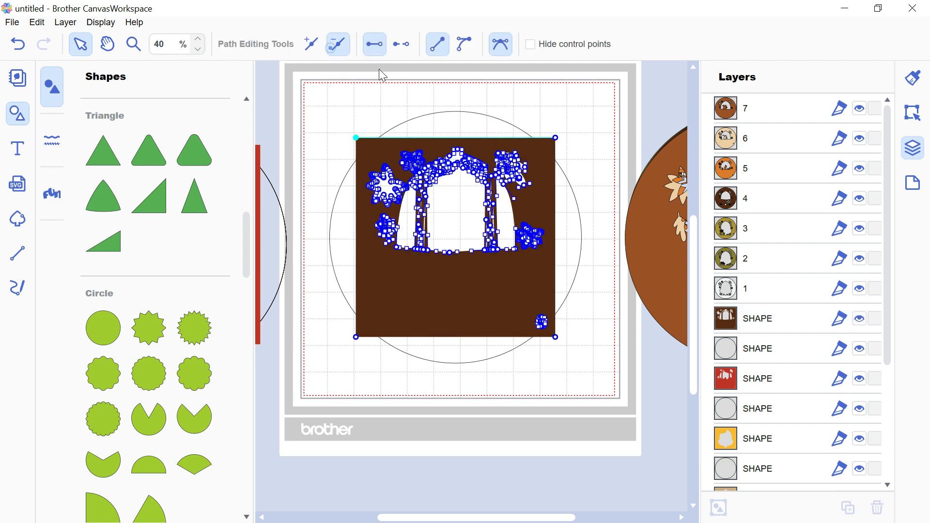
{"action": "key", "text": "Delete"}
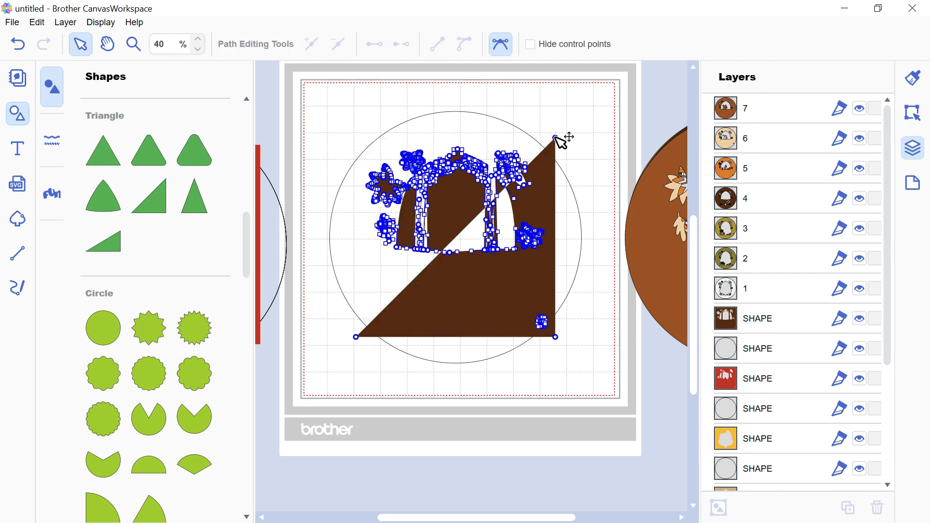
{"action": "left_click", "coordinate": [555, 138]}
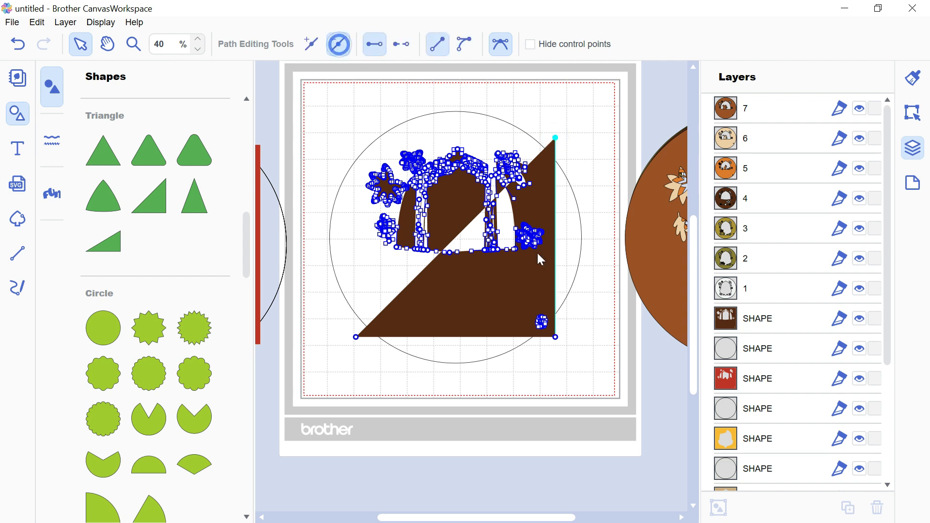
{"action": "key", "text": "Delete"}
{"action": "left_click", "coordinate": [556, 337]}
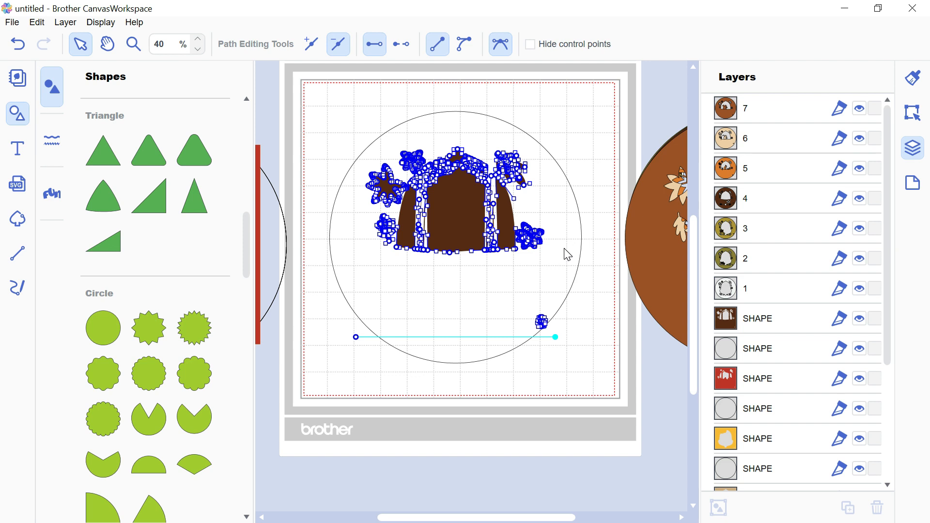
{"action": "left_click", "coordinate": [544, 320]}
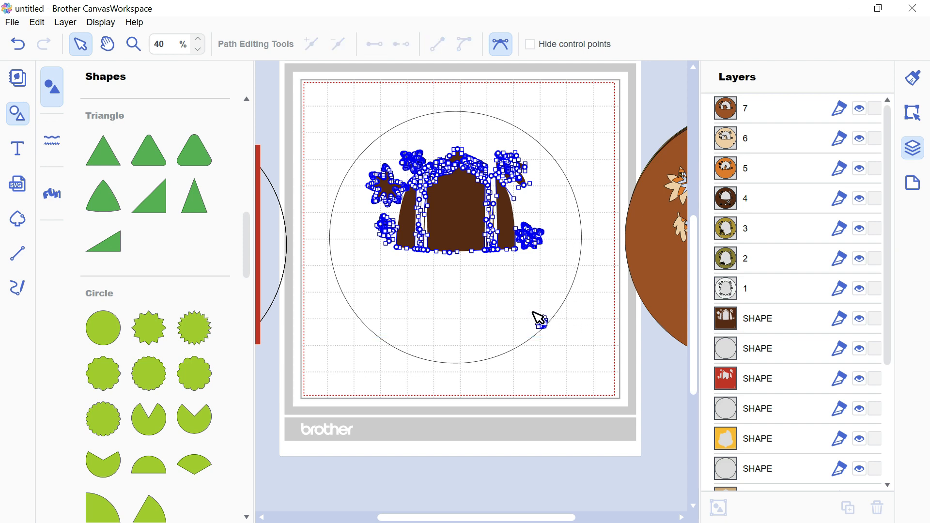
- Try to select the numeral 8's points and shift it inward from the circle's edge, undoing the stray point edits and closing path editing
{"action": "left_click_drag", "start_coordinate": [532, 312], "coordinate": [551, 336]}
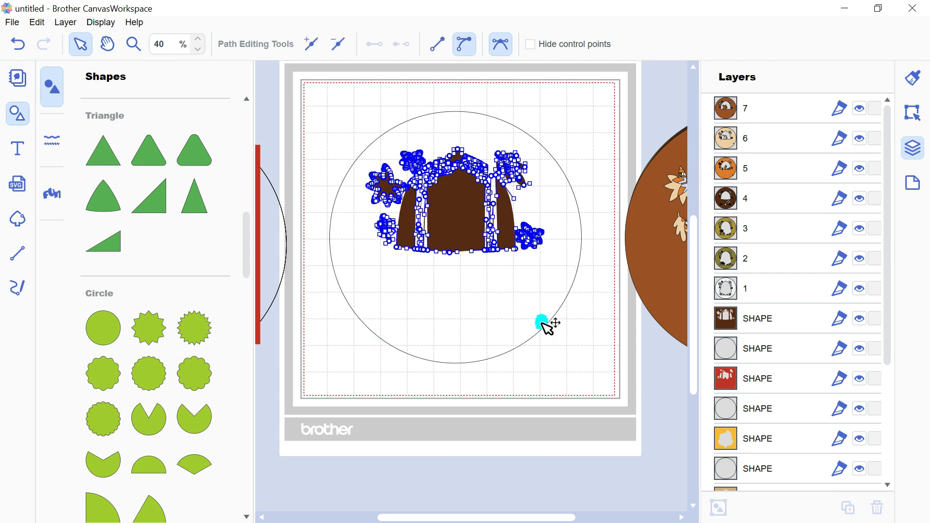
{"action": "left_click", "coordinate": [543, 323]}
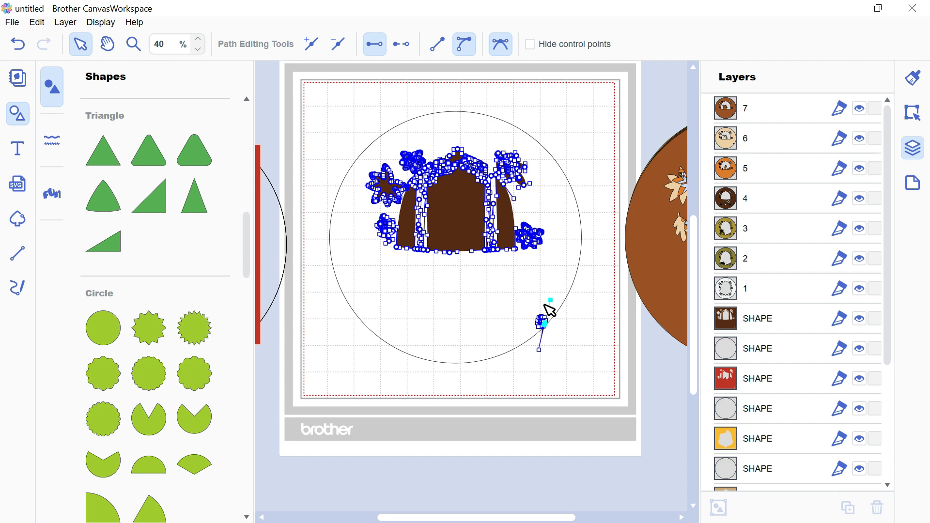
{"action": "left_click", "coordinate": [562, 343]}
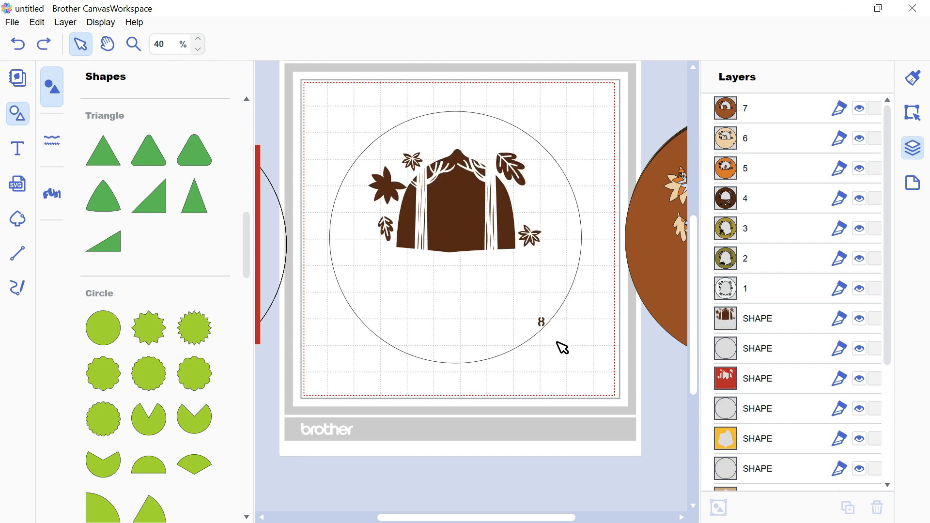
{"action": "left_click", "coordinate": [453, 225]}
{"action": "double_click", "coordinate": [453, 224]}
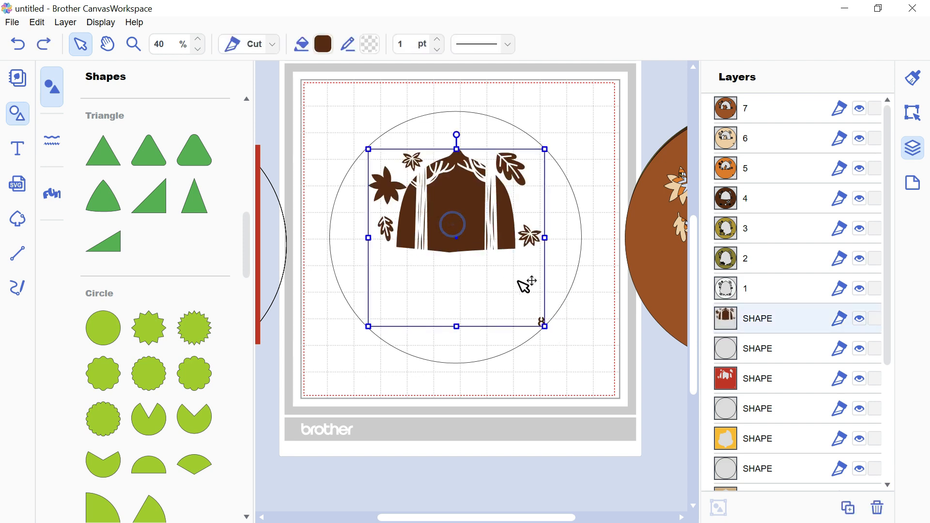
{"action": "left_click", "coordinate": [196, 38]}
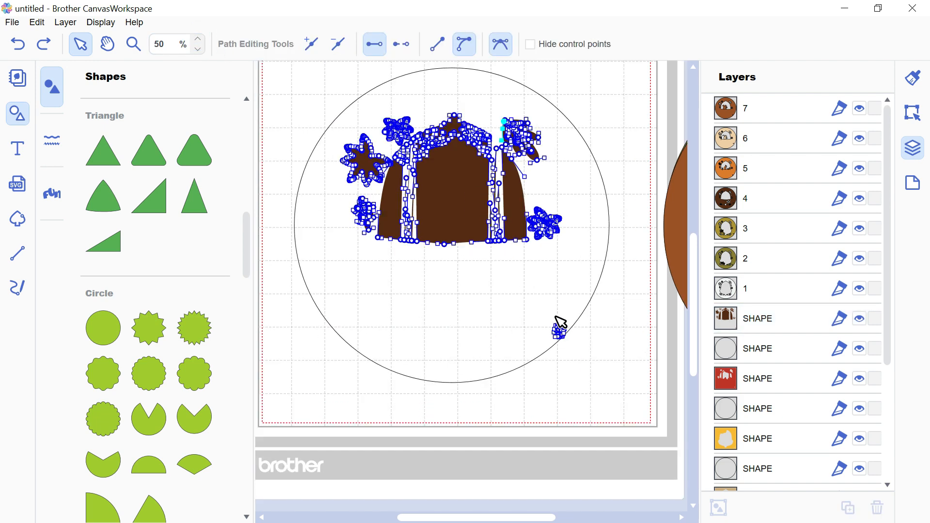
{"action": "left_click_drag", "start_coordinate": [545, 318], "coordinate": [567, 305]}
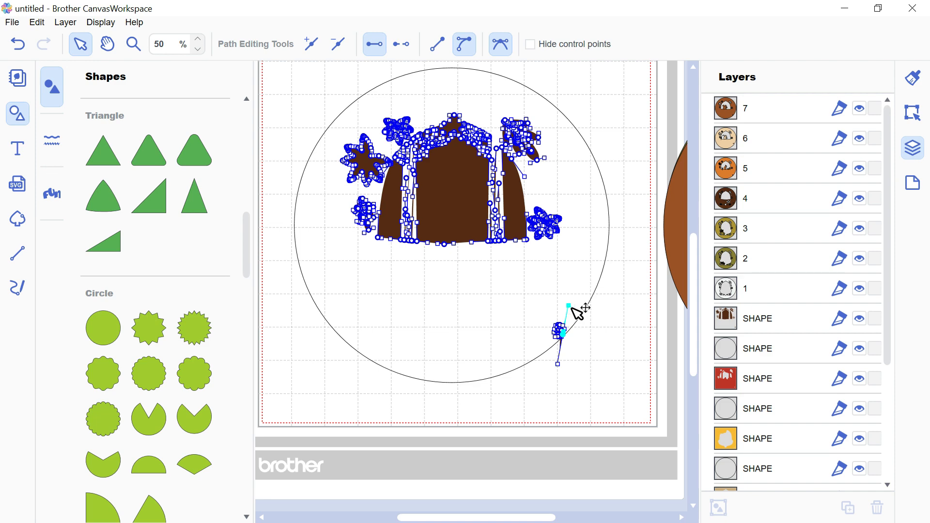
{"action": "key", "text": "ctrl+z"}
{"action": "left_click", "coordinate": [469, 225]}
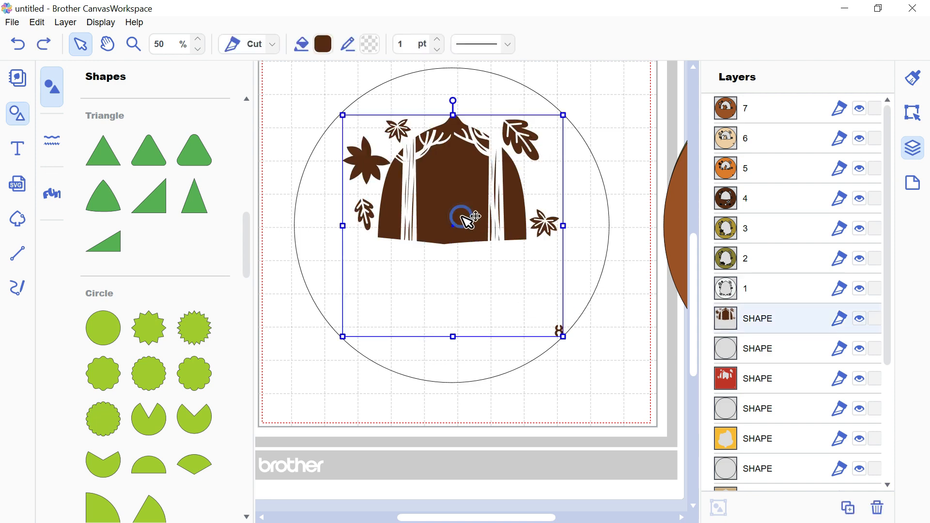
- Open the dark brown layer for path editing and shift the numeral 8 up and slightly right, inside the circle's edge
{"action": "double_click", "coordinate": [469, 222]}
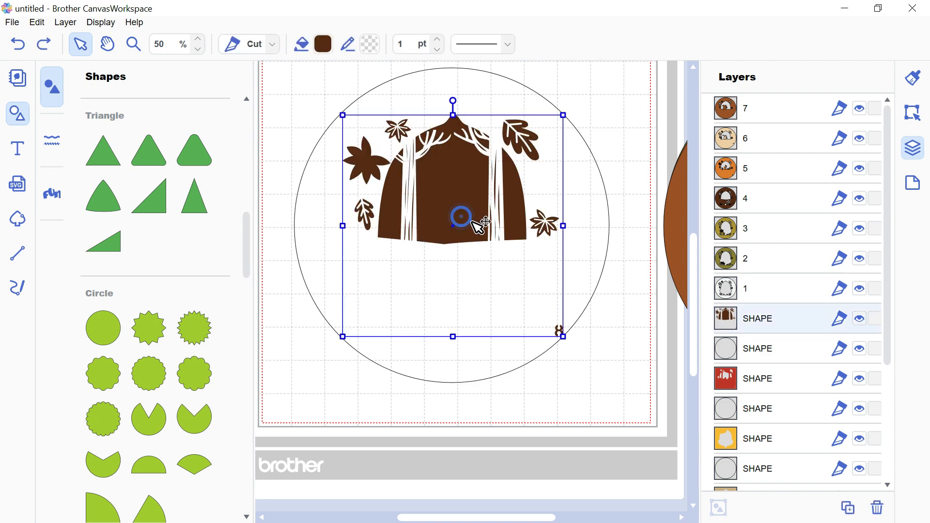
{"action": "left_click", "coordinate": [199, 43]}
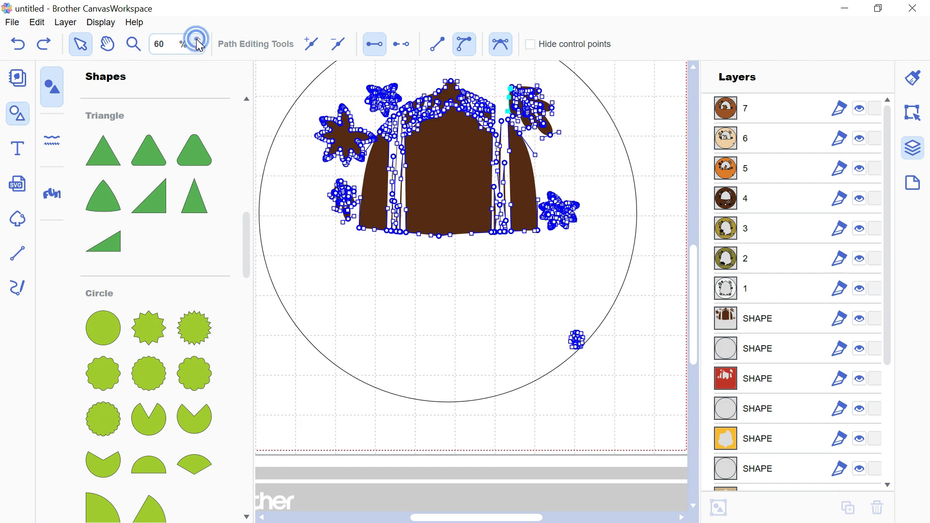
{"action": "left_click", "coordinate": [199, 41]}
{"action": "left_click_drag", "start_coordinate": [579, 332], "coordinate": [622, 388]}
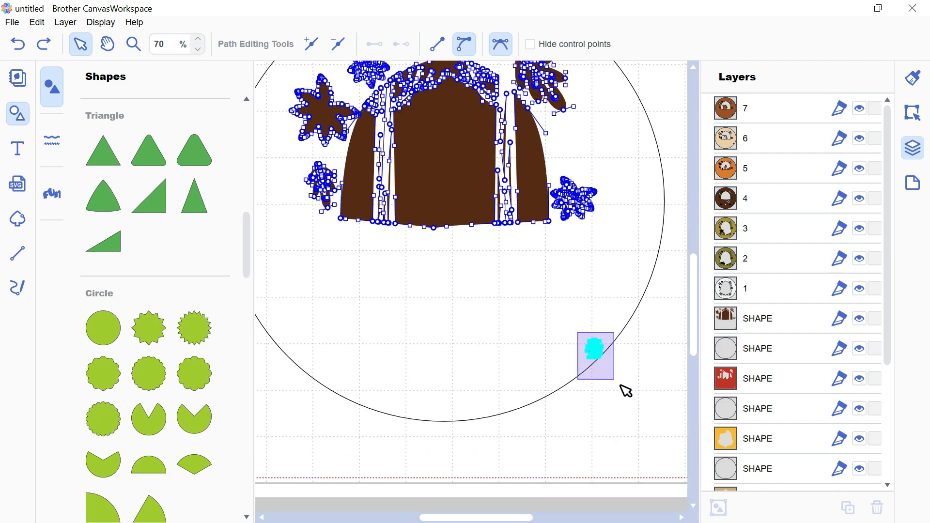
{"action": "left_click_drag", "start_coordinate": [595, 349], "coordinate": [615, 321]}
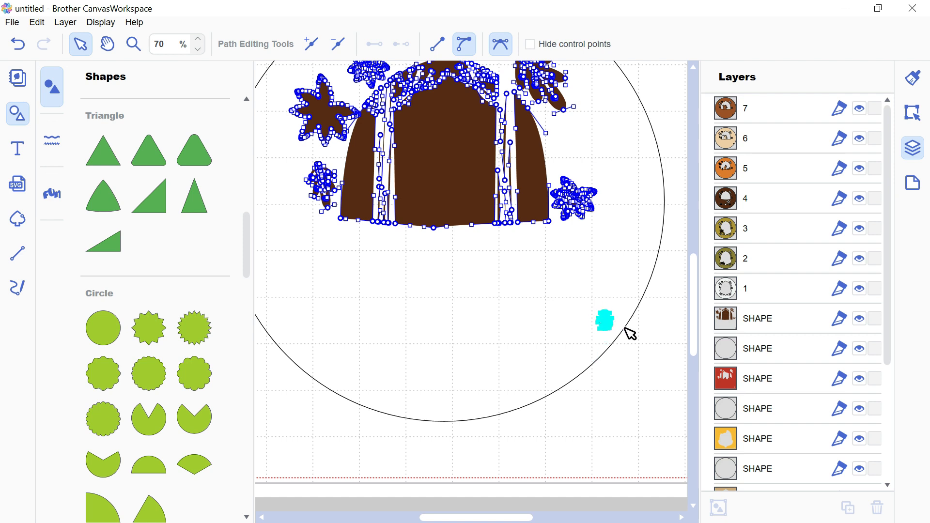
{"action": "left_click", "coordinate": [640, 348]}
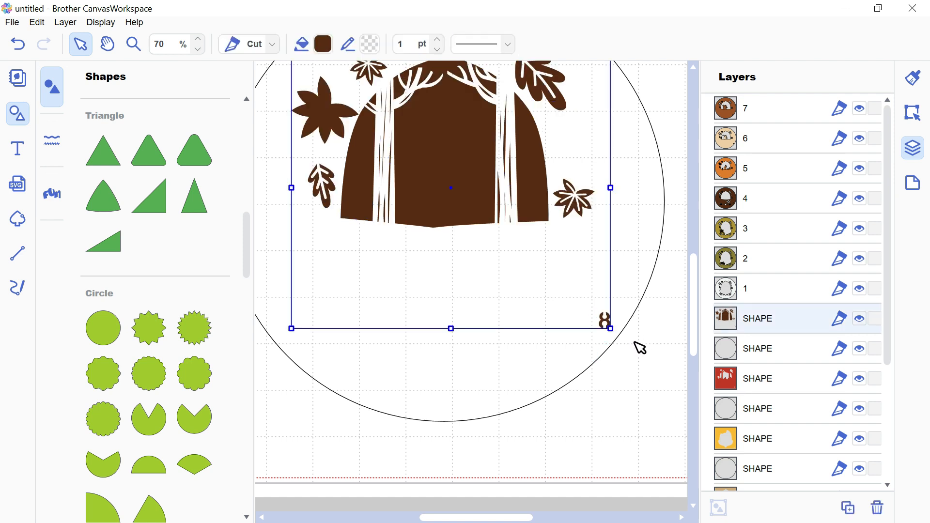
- Copy the dark brown layer's fill colour #552B13 and apply it as the circle's fill
{"action": "left_click", "coordinate": [324, 43]}
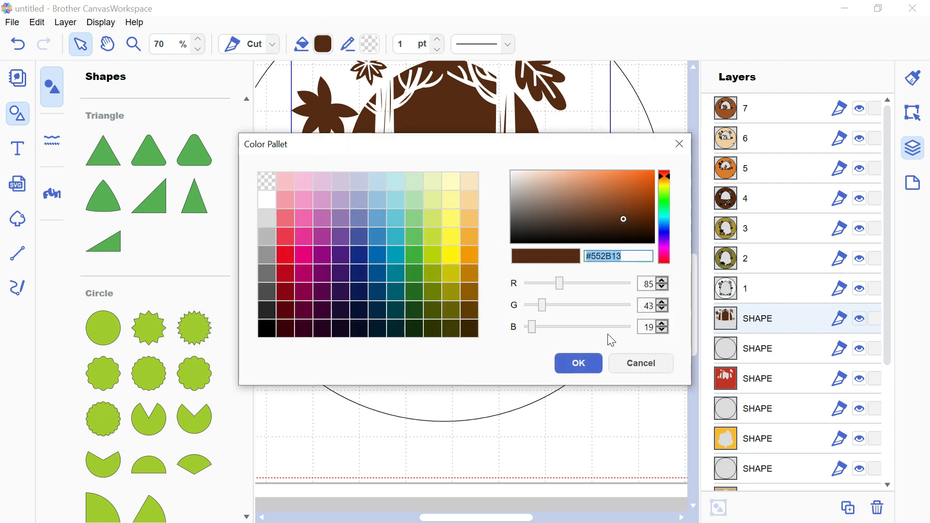
{"action": "left_click", "coordinate": [579, 364]}
{"action": "left_click", "coordinate": [568, 386]}
{"action": "left_click", "coordinate": [323, 44]}
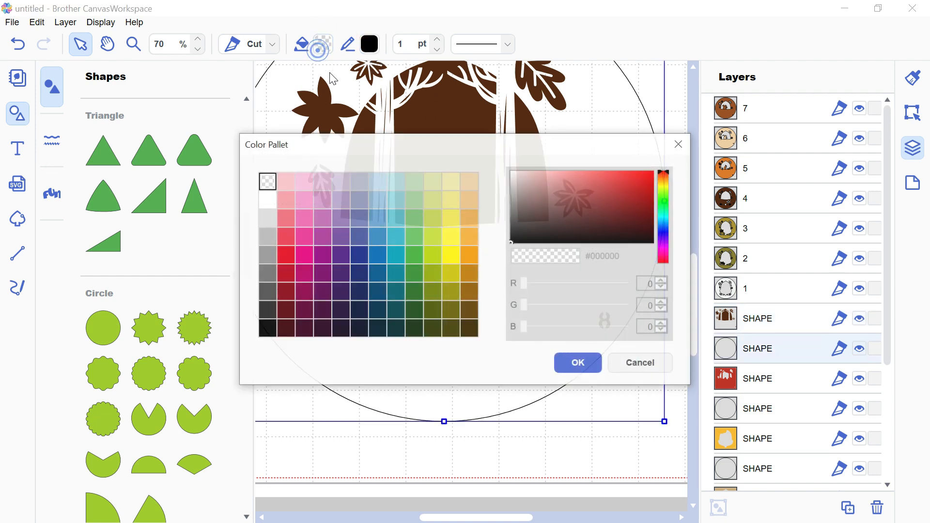
{"action": "left_click", "coordinate": [340, 181]}
{"action": "left_click_drag", "start_coordinate": [626, 257], "coordinate": [535, 244]}
{"action": "type", "text": "#552B13"}
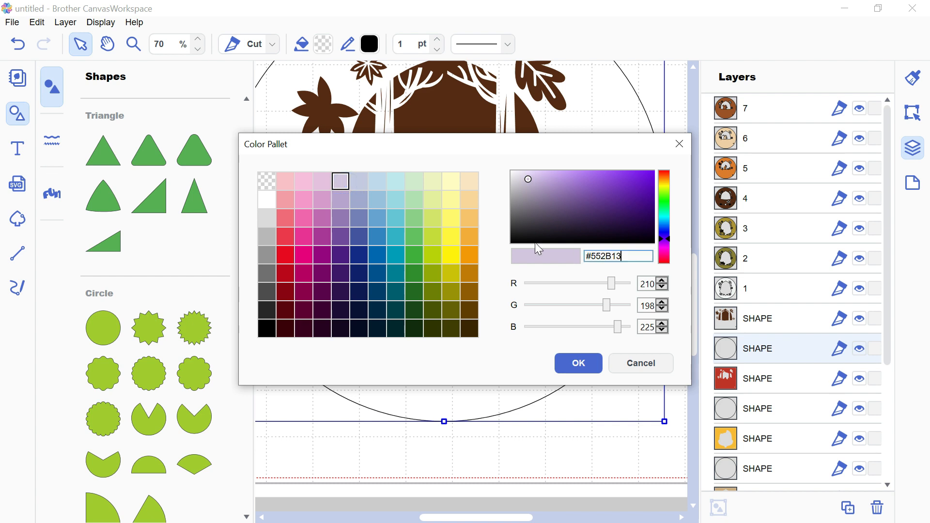
{"action": "left_click", "coordinate": [580, 363]}
- Select the cutout layer together with the dark brown circle and subtract the cutouts from the circle
{"action": "left_click", "coordinate": [755, 329], "text": "shift"}
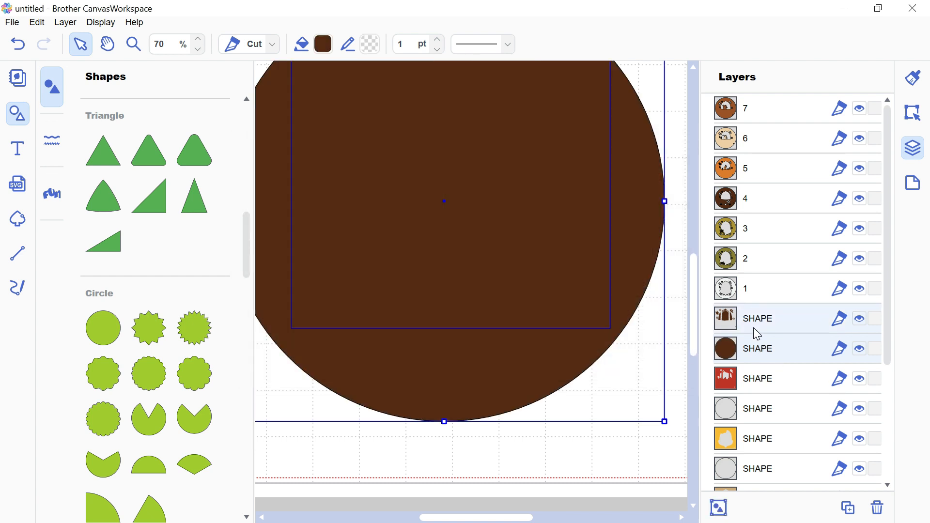
{"action": "left_click", "coordinate": [911, 114]}
{"action": "scroll", "coordinate": [820, 419], "scroll_direction": "down", "scroll_amount": 5}
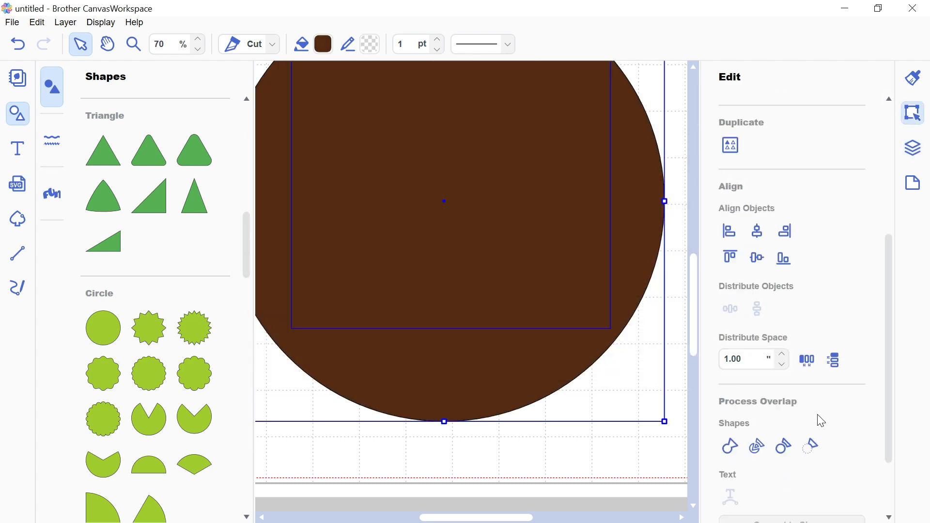
{"action": "left_click", "coordinate": [810, 445]}
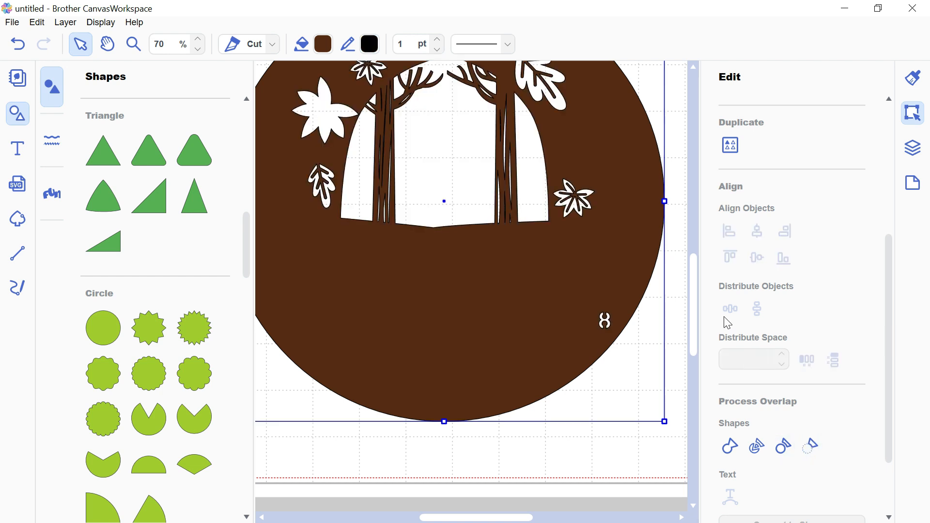
- Move the new dark brown round layer onto the stack beside the mat and rename it 8
{"action": "left_click", "coordinate": [198, 50]}
{"action": "left_click", "coordinate": [198, 50]}
{"action": "left_click", "coordinate": [198, 50]}
{"action": "left_click_drag", "start_coordinate": [353, 237], "coordinate": [663, 280]}
{"action": "left_click_drag", "start_coordinate": [504, 519], "coordinate": [489, 519]}
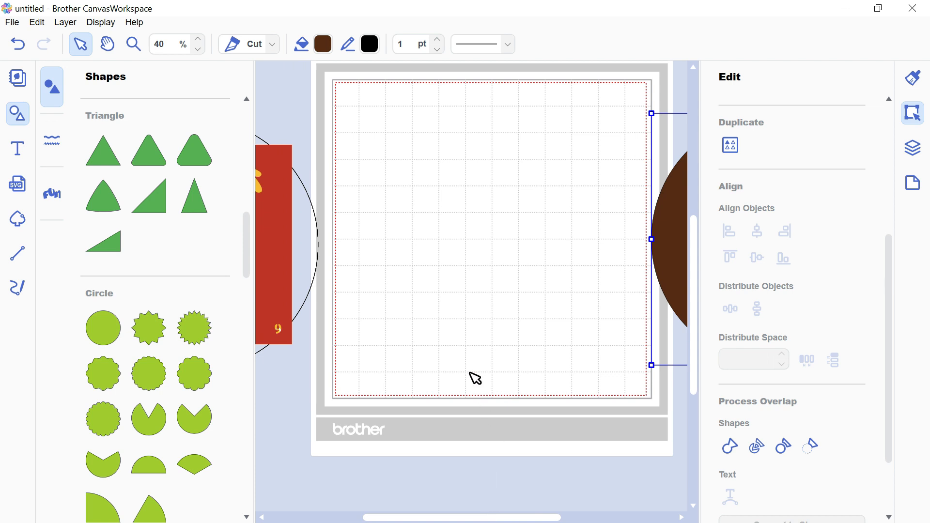
{"action": "left_click", "coordinate": [913, 148]}
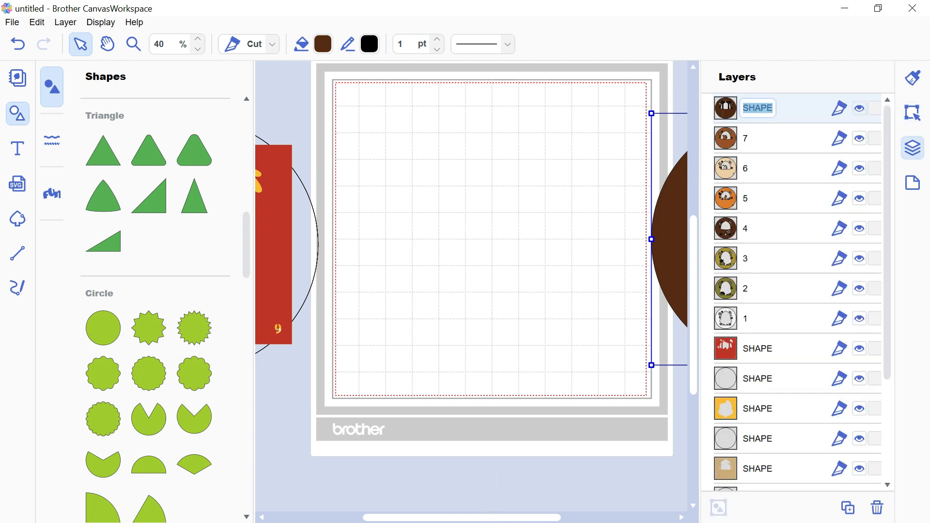
{"action": "type", "text": "8"}
{"action": "key", "text": "Return"}
- Move the red square layer numbered 9 together with its circle onto the cutting mat
{"action": "left_click", "coordinate": [748, 350]}
{"action": "left_click", "coordinate": [755, 380], "text": "ctrl"}
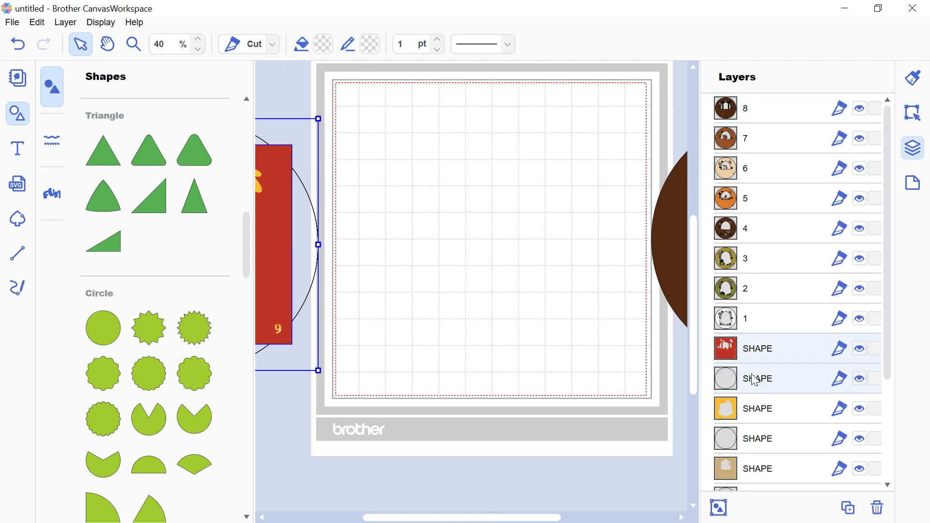
{"action": "left_click_drag", "start_coordinate": [286, 266], "coordinate": [585, 256]}
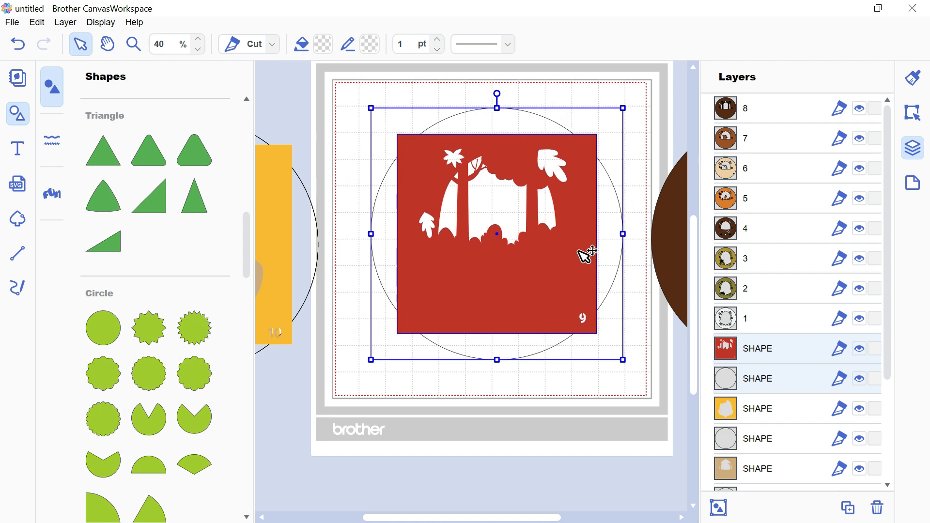
{"action": "left_click", "coordinate": [633, 187]}
- Open the red layer numbered 9 for path editing and delete its square border points
{"action": "left_click", "coordinate": [557, 242]}
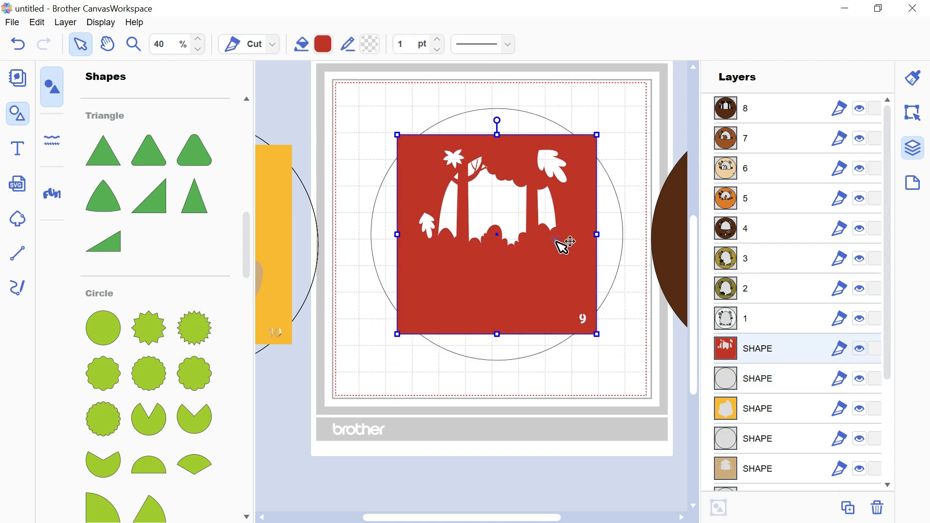
{"action": "double_click", "coordinate": [557, 259]}
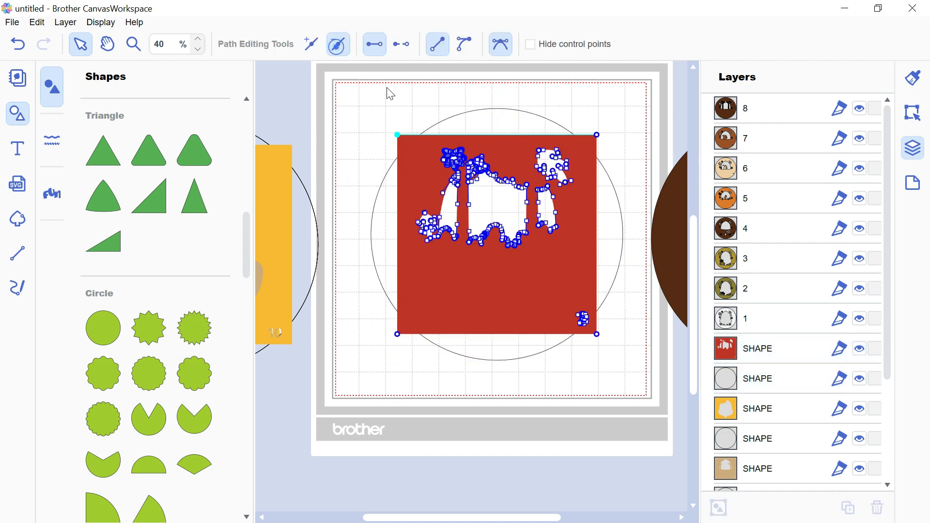
{"action": "key", "text": "Delete"}
{"action": "left_click", "coordinate": [597, 135]}
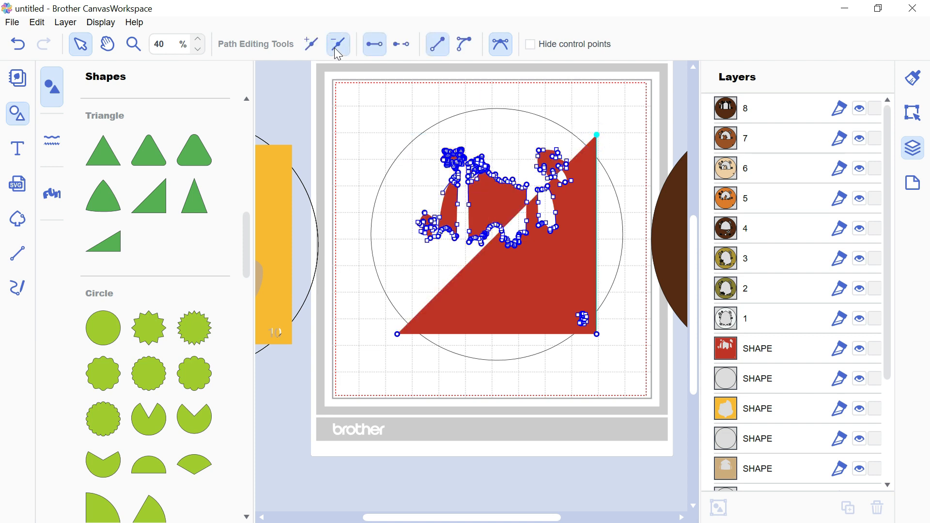
{"action": "left_click", "coordinate": [597, 334]}
{"action": "left_click", "coordinate": [338, 44]}
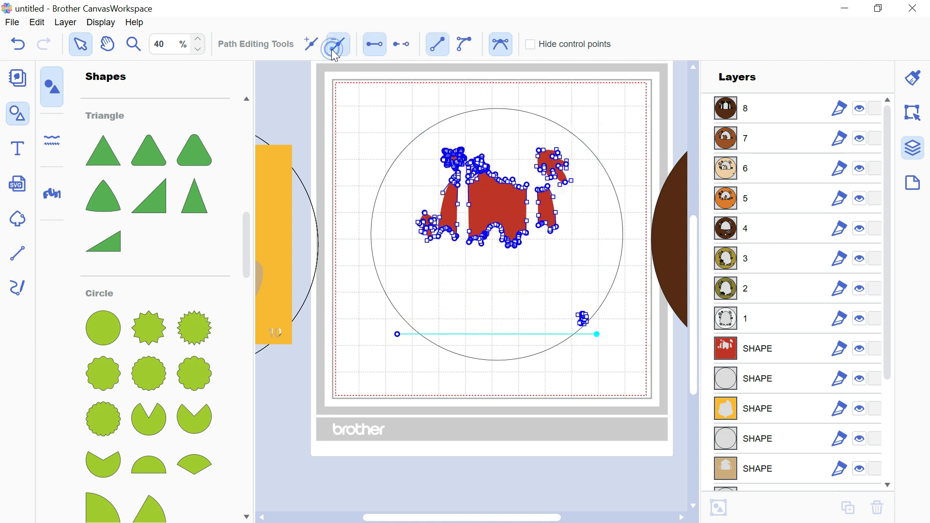
- Select all points of the numeral 9 and shift it up and inward from the circle's edge, closing path editing
{"action": "left_click_drag", "start_coordinate": [574, 309], "coordinate": [605, 345]}
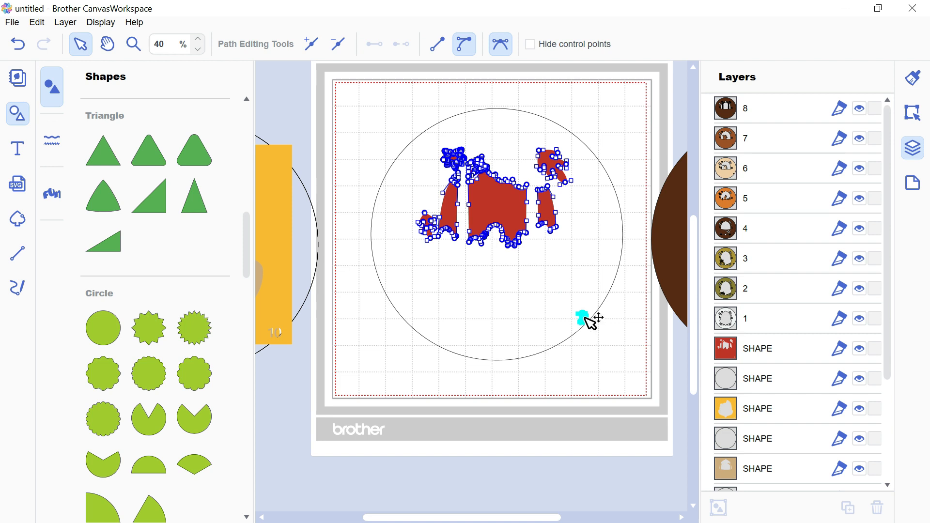
{"action": "left_click", "coordinate": [586, 316]}
{"action": "left_click", "coordinate": [508, 205]}
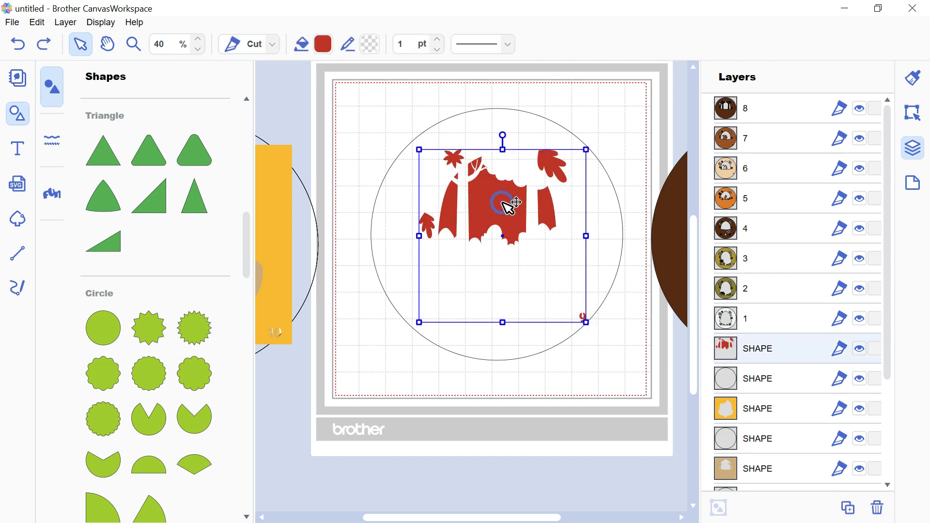
{"action": "double_click", "coordinate": [503, 204]}
{"action": "left_click", "coordinate": [199, 41]}
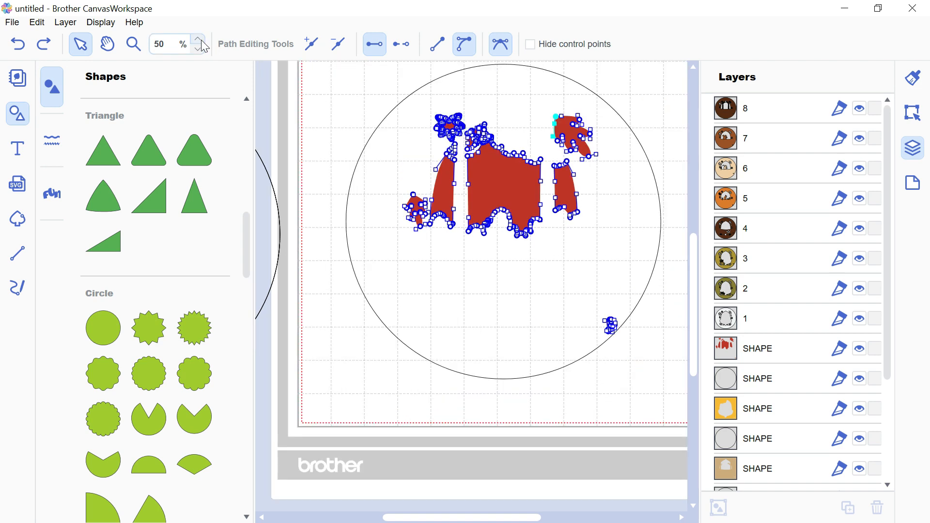
{"action": "left_click", "coordinate": [203, 41]}
{"action": "left_click_drag", "start_coordinate": [615, 312], "coordinate": [668, 371]}
{"action": "left_click_drag", "start_coordinate": [639, 334], "coordinate": [657, 291]}
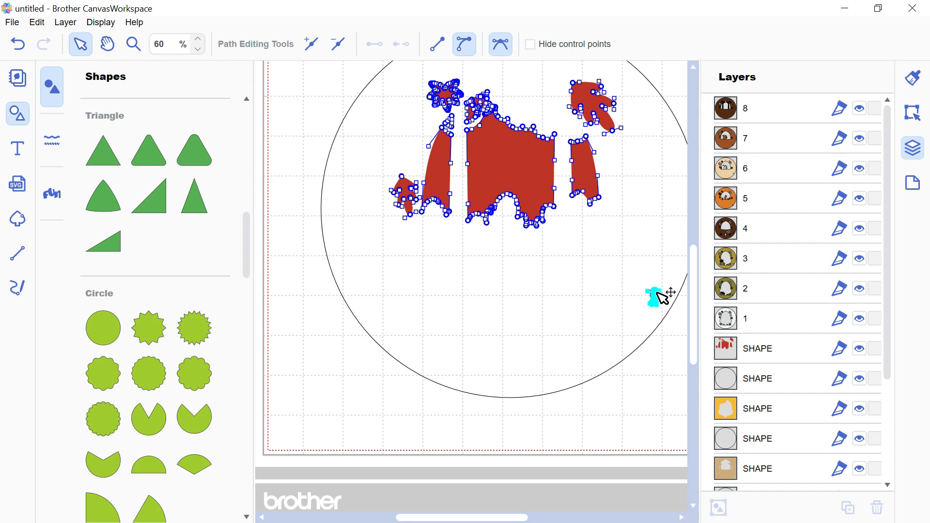
{"action": "left_click", "coordinate": [659, 415]}
- Copy the red layer's fill colour #BF3427 and apply it as the circle's fill
{"action": "left_click", "coordinate": [323, 46]}
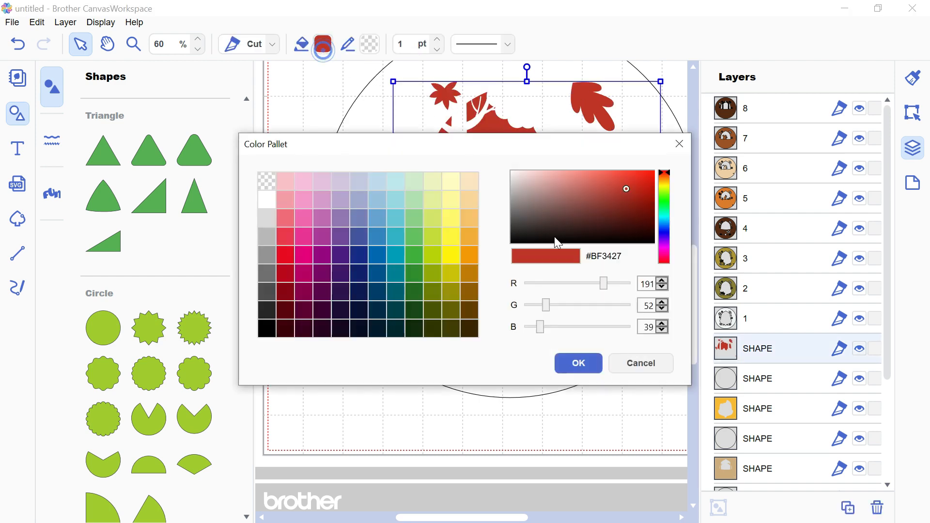
{"action": "left_click_drag", "start_coordinate": [628, 256], "coordinate": [574, 262]}
{"action": "key", "text": "ctrl+c"}
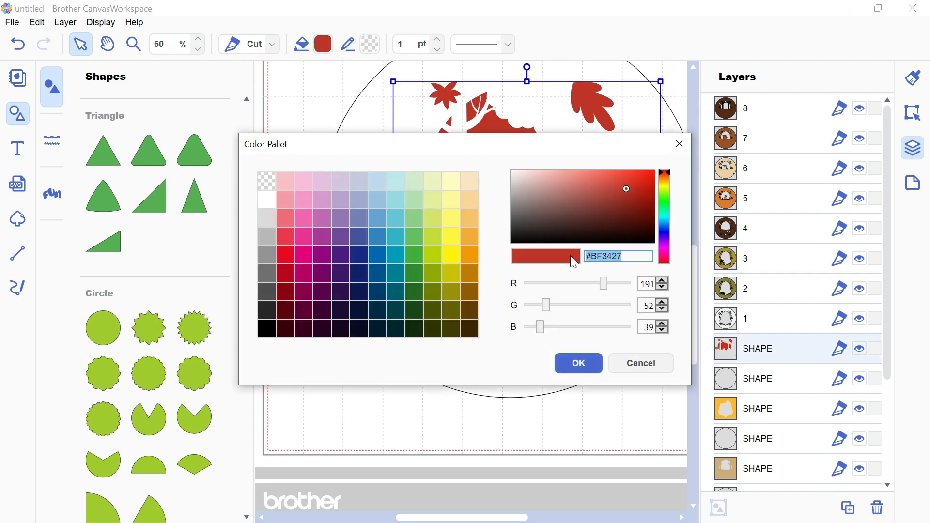
{"action": "left_click", "coordinate": [592, 359]}
{"action": "left_click", "coordinate": [540, 365]}
{"action": "left_click", "coordinate": [326, 51]}
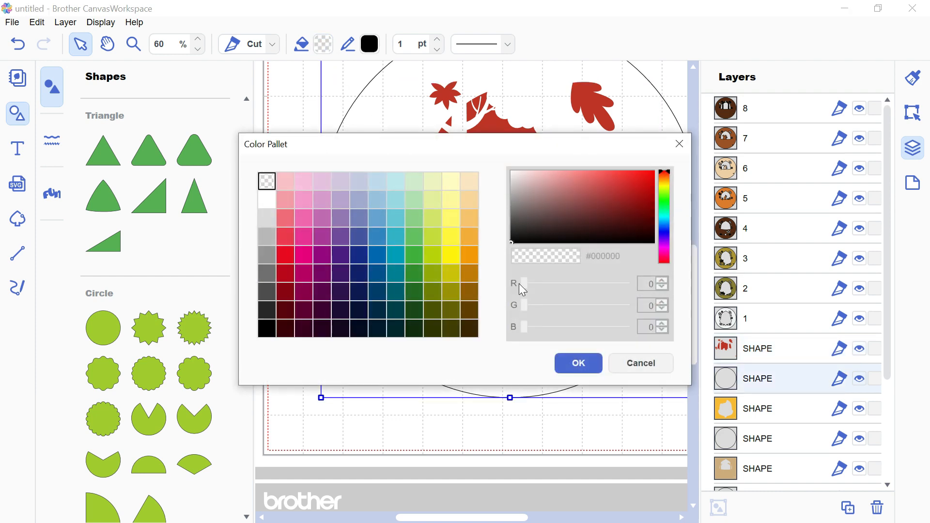
{"action": "left_click", "coordinate": [287, 176]}
{"action": "left_click_drag", "start_coordinate": [627, 256], "coordinate": [531, 243]}
{"action": "key", "text": "ctrl+v"}
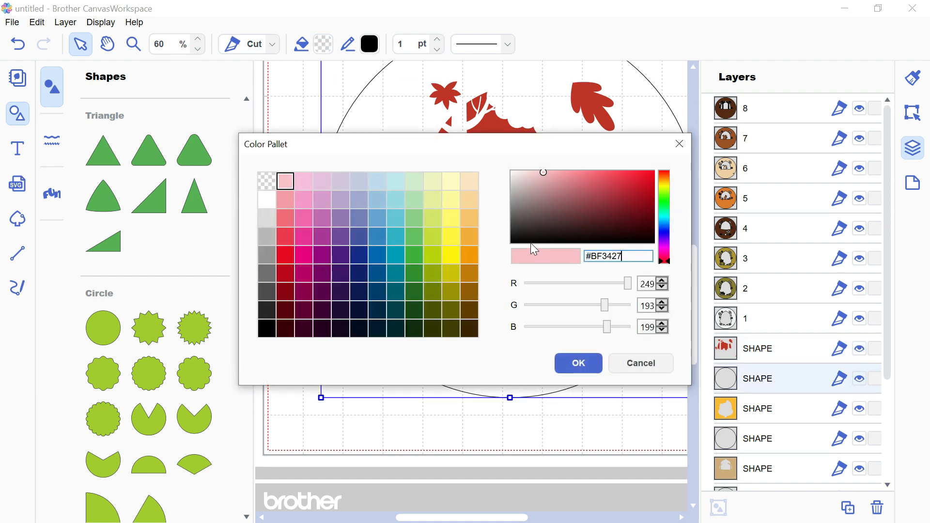
{"action": "left_click", "coordinate": [581, 362]}
- Select the cutout layer together with the red circle and subtract the cutouts from the circle
{"action": "left_click_drag", "start_coordinate": [295, 109], "coordinate": [581, 402]}
{"action": "left_click", "coordinate": [912, 112]}
{"action": "scroll", "coordinate": [855, 408], "scroll_direction": "down", "scroll_amount": 5}
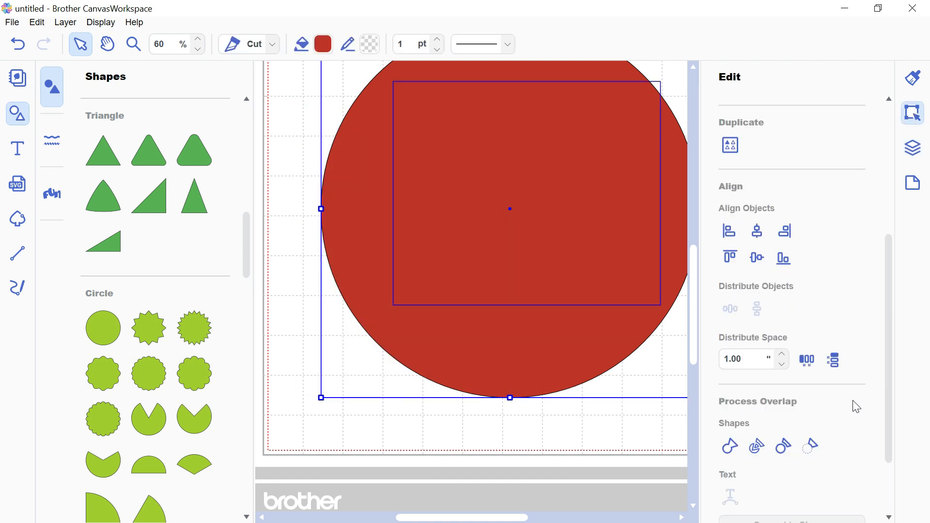
{"action": "left_click", "coordinate": [812, 444]}
- Rename the new red round layer as 9 and move it onto the stack beside the mat
{"action": "left_click", "coordinate": [199, 49]}
{"action": "left_click", "coordinate": [199, 49]}
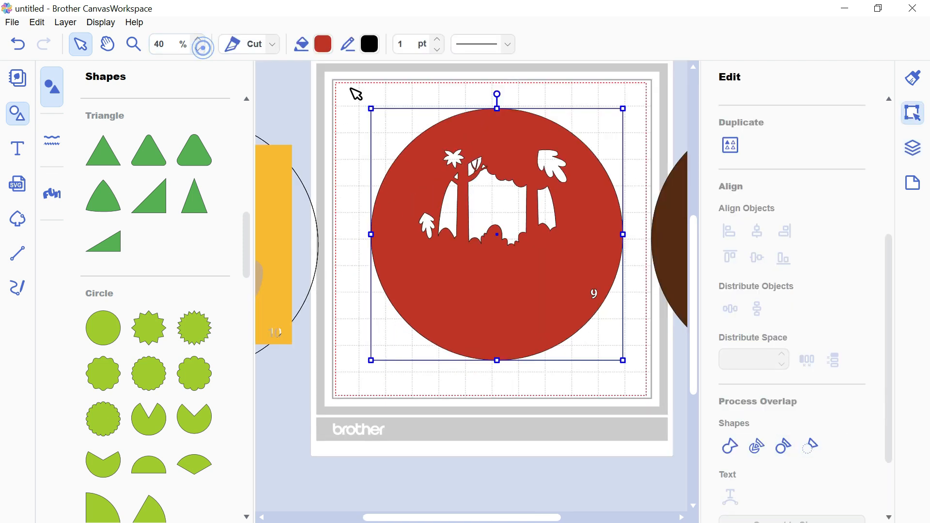
{"action": "left_click", "coordinate": [913, 148]}
{"action": "double_click", "coordinate": [760, 106]}
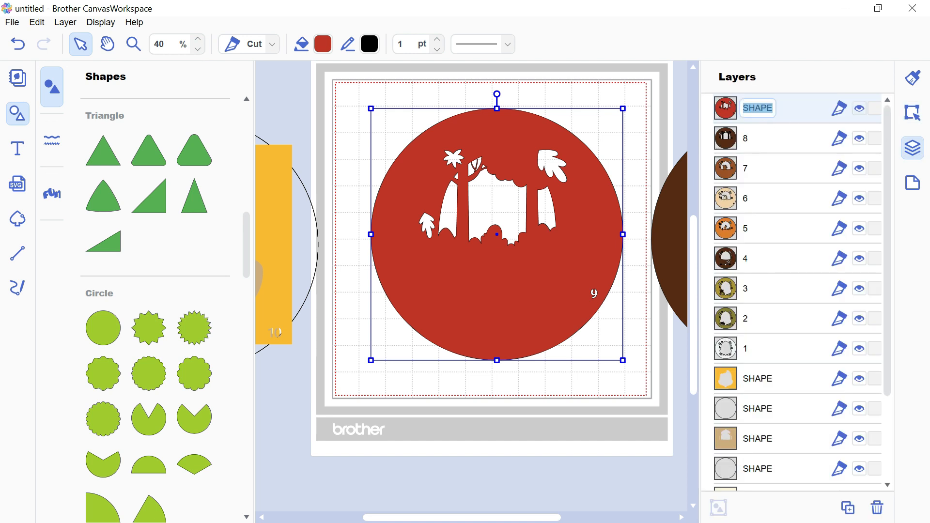
{"action": "left_click_drag", "start_coordinate": [394, 266], "coordinate": [680, 262]}
- Move the yellow square layer numbered 10 together with its circle onto the cutting mat
{"action": "left_click", "coordinate": [761, 377]}
{"action": "left_click", "coordinate": [760, 415], "text": "shift"}
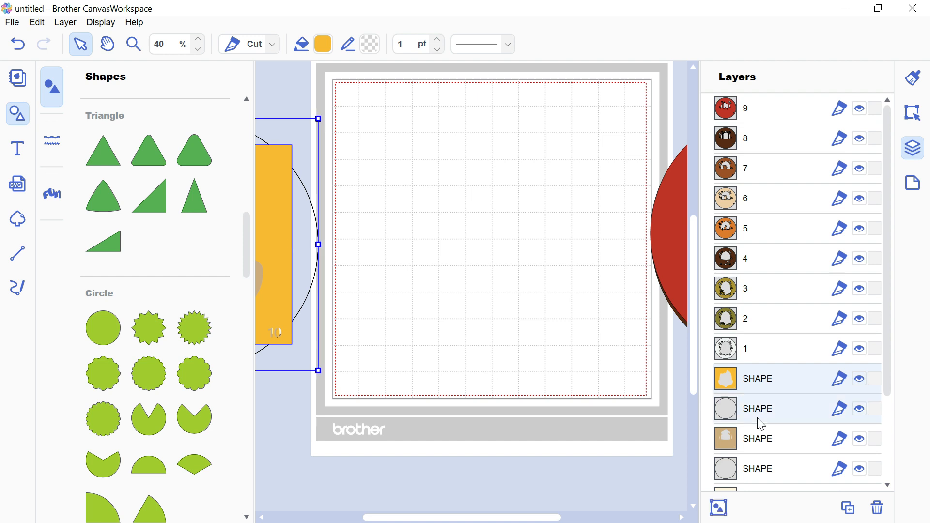
{"action": "left_click_drag", "start_coordinate": [271, 275], "coordinate": [574, 265]}
{"action": "left_click", "coordinate": [635, 157]}
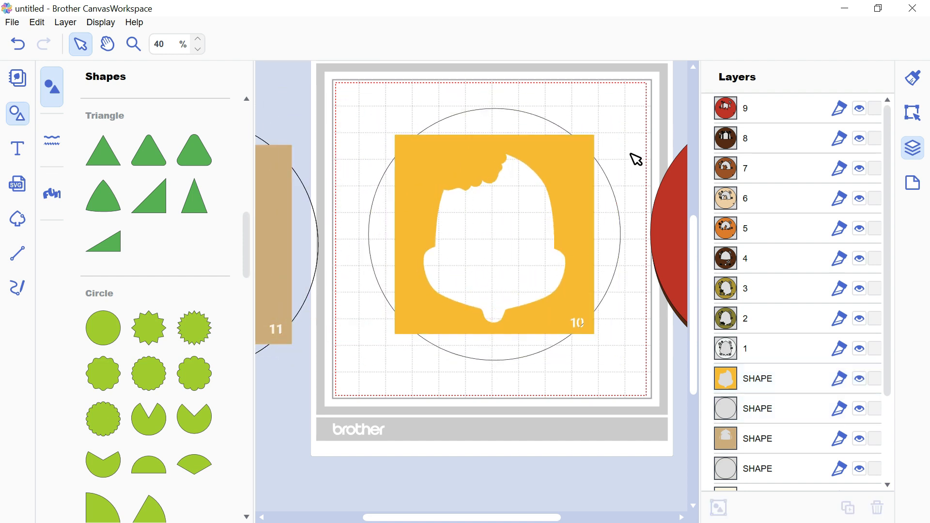
- Delete the corner points of the yellow layer's square border so only the acorn cutout and the number 10 remain
{"action": "left_click", "coordinate": [584, 187]}
{"action": "double_click", "coordinate": [584, 187]}
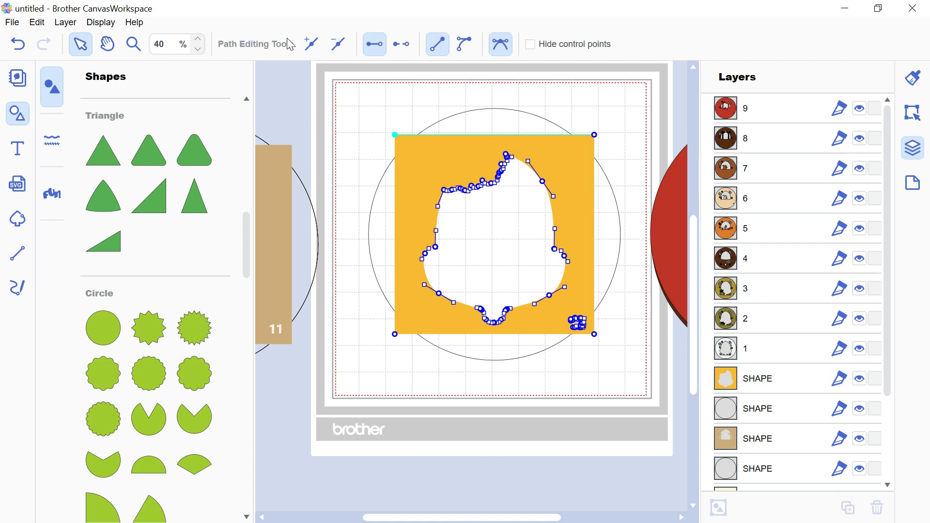
{"action": "left_click", "coordinate": [343, 45]}
{"action": "left_click", "coordinate": [595, 134]}
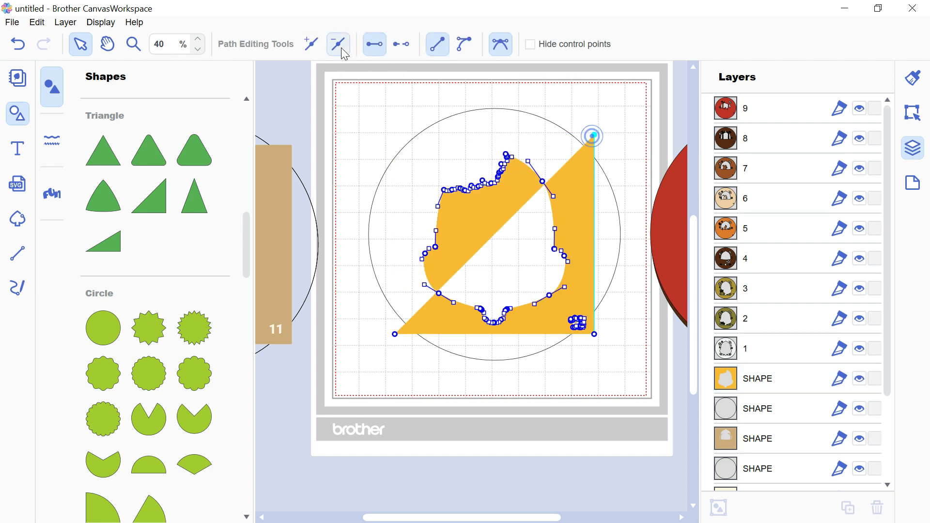
{"action": "left_click", "coordinate": [341, 43]}
{"action": "left_click", "coordinate": [596, 333]}
{"action": "left_click", "coordinate": [338, 44]}
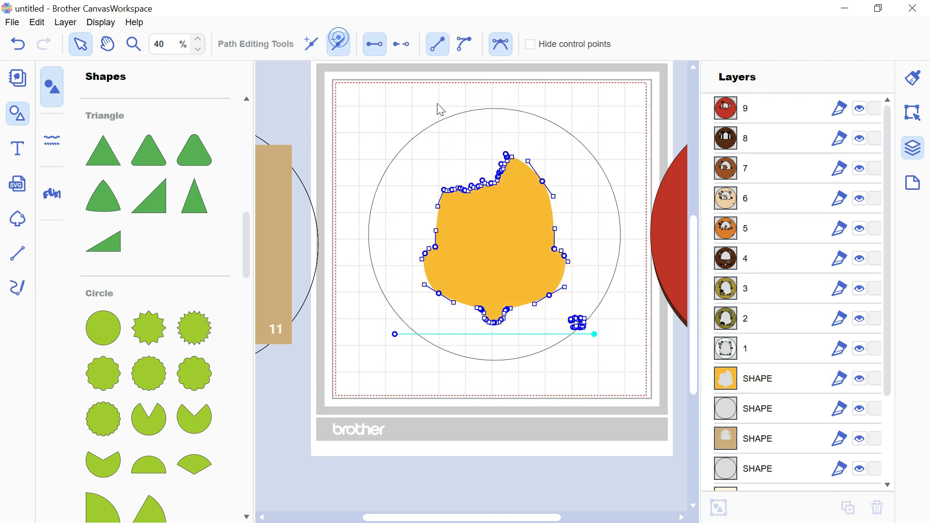
- Try to reposition the points of the number 10 on the yellow layer, then undo the change
{"action": "left_click_drag", "start_coordinate": [562, 310], "coordinate": [589, 336]}
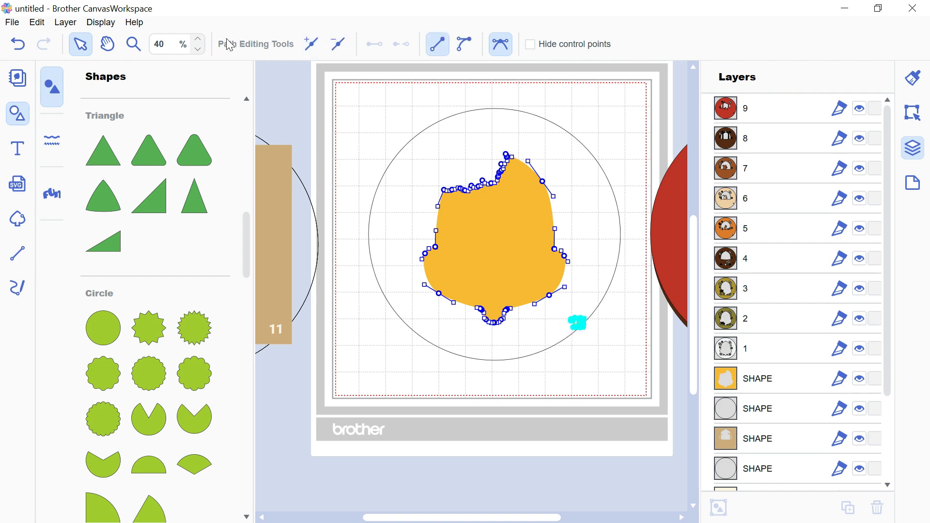
{"action": "left_click", "coordinate": [197, 39]}
{"action": "left_click", "coordinate": [198, 39]}
{"action": "left_click", "coordinate": [198, 39]}
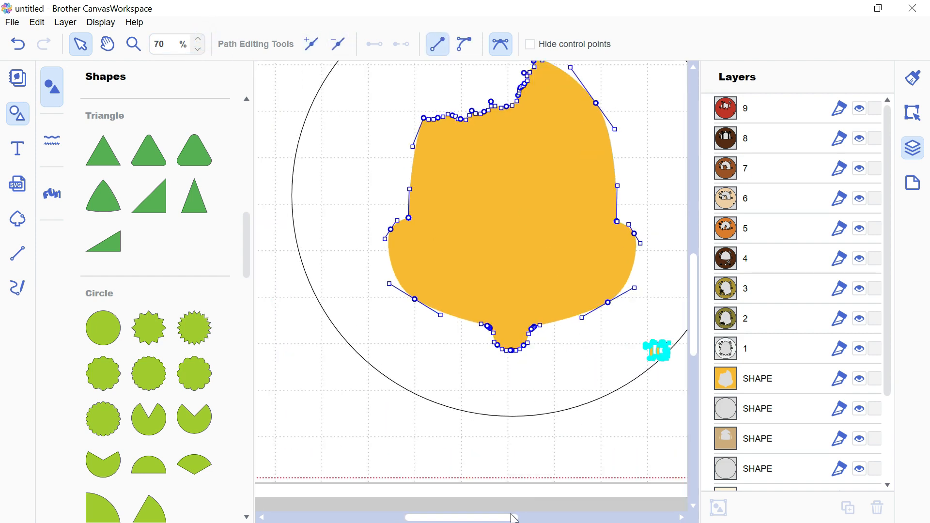
{"action": "left_click_drag", "start_coordinate": [503, 519], "coordinate": [509, 519]}
{"action": "left_click", "coordinate": [625, 353]}
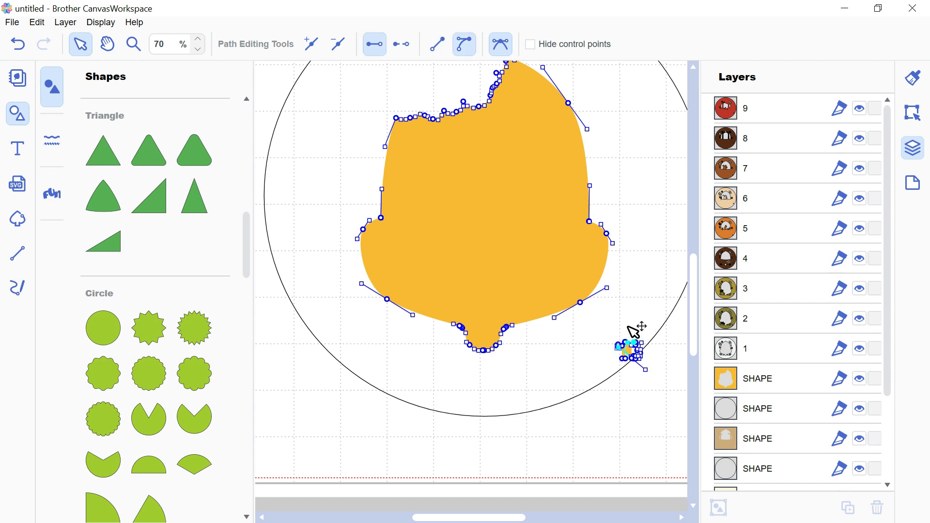
{"action": "left_click", "coordinate": [491, 234]}
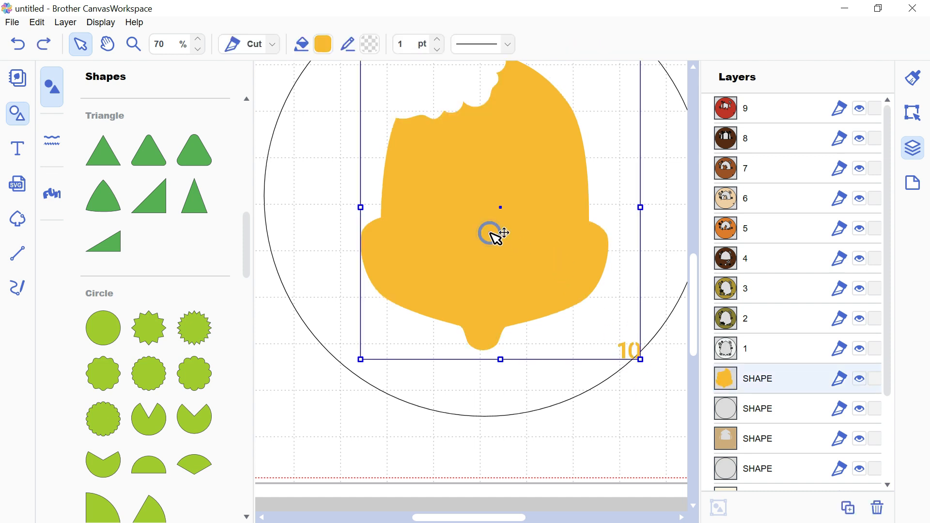
{"action": "double_click", "coordinate": [498, 236]}
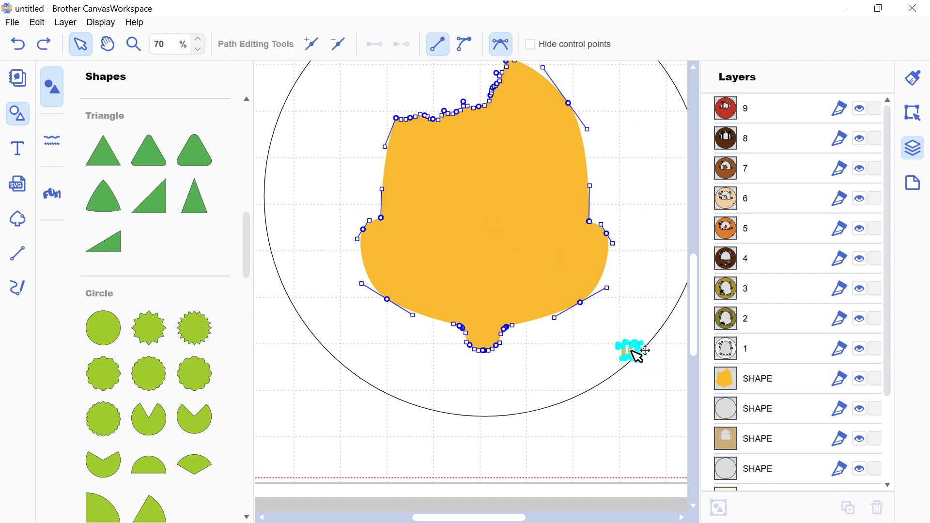
{"action": "key", "text": "ctrl+z"}
- Reopen the yellow layer's points and move the number 10 upward so it sits fully inside the circle
{"action": "left_click", "coordinate": [550, 260]}
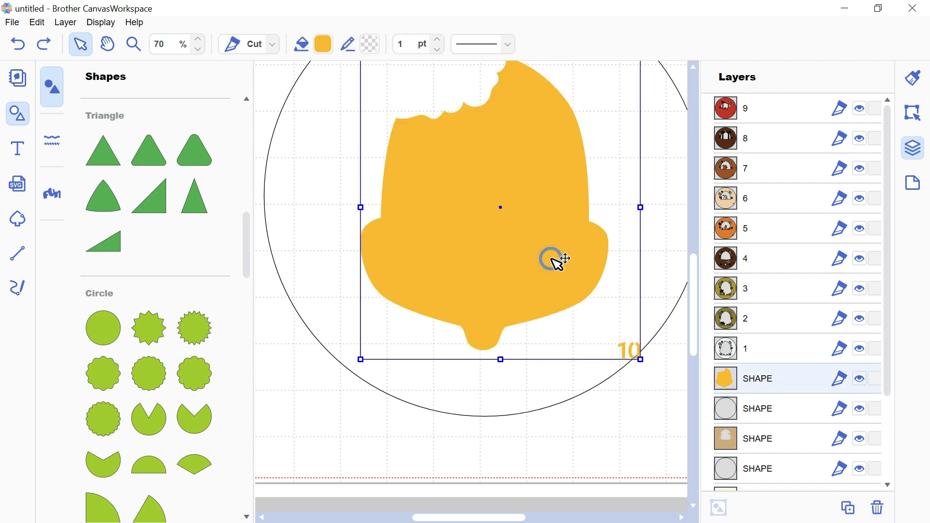
{"action": "double_click", "coordinate": [556, 262]}
{"action": "left_click", "coordinate": [640, 363]}
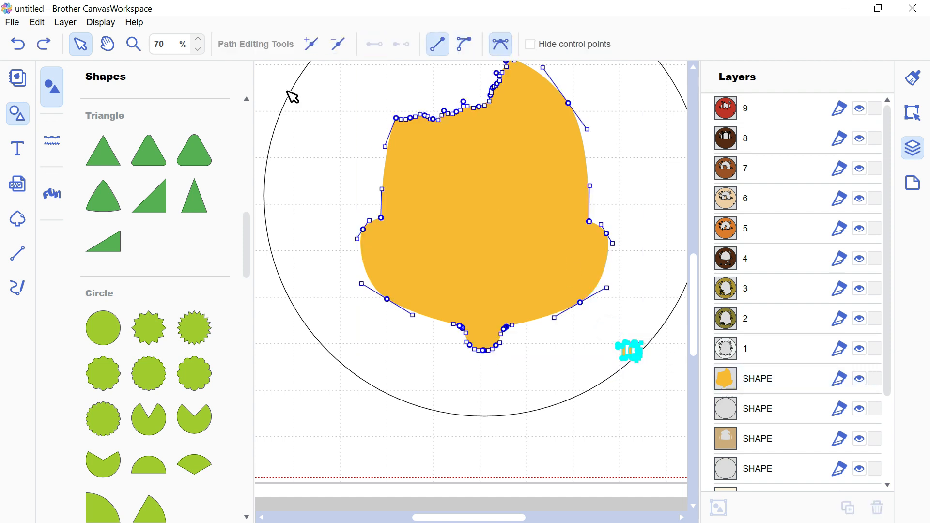
{"action": "left_click", "coordinate": [198, 39]}
{"action": "left_click_drag", "start_coordinate": [646, 358], "coordinate": [667, 300]}
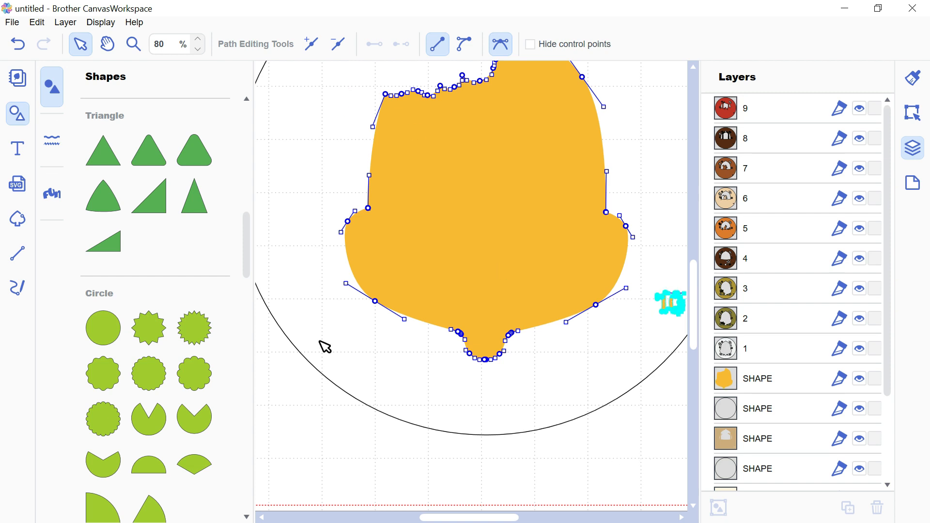
{"action": "key", "text": "Escape"}
- Copy the yellow layer's fill colour #F9B92B and apply it as the surrounding circle's fill
{"action": "left_click", "coordinate": [198, 49]}
{"action": "left_click", "coordinate": [197, 49]}
{"action": "left_click", "coordinate": [198, 48]}
{"action": "left_click", "coordinate": [198, 48]}
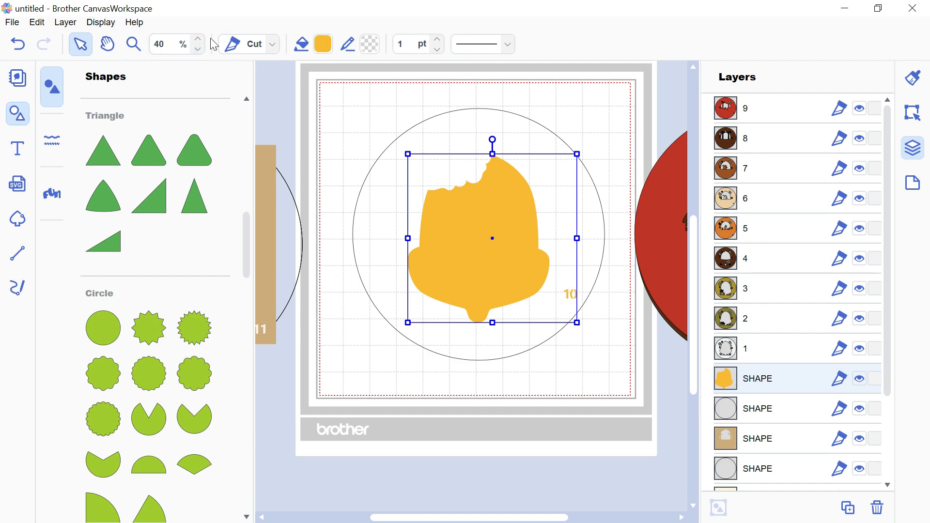
{"action": "left_click", "coordinate": [323, 44]}
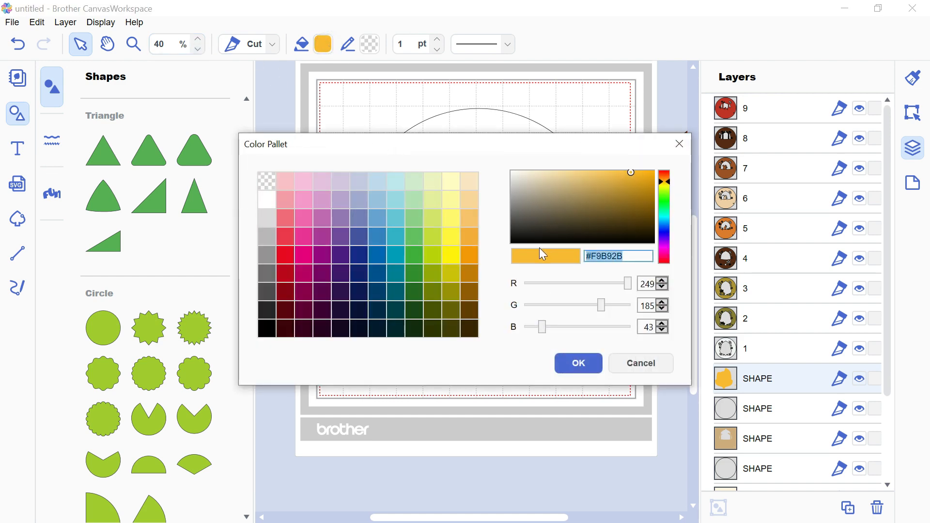
{"action": "left_click", "coordinate": [581, 362]}
{"action": "left_click", "coordinate": [552, 134]}
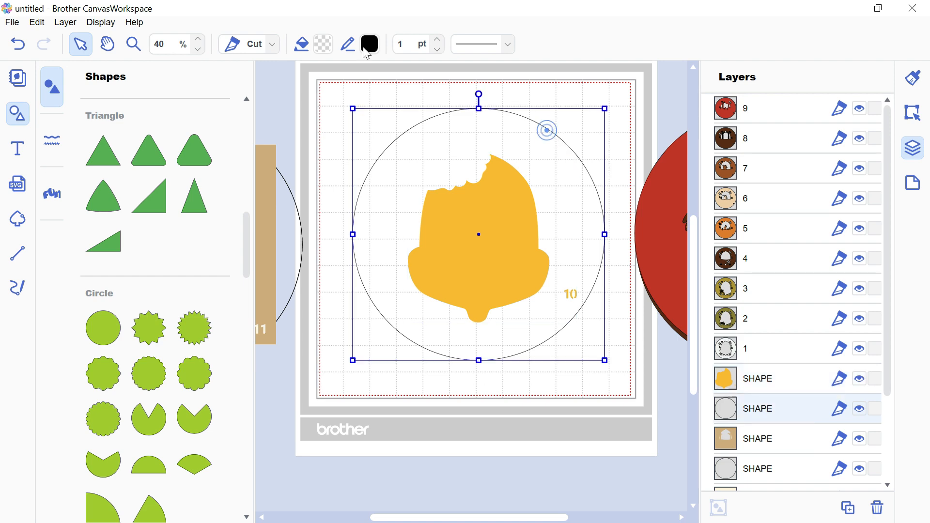
{"action": "left_click", "coordinate": [323, 44]}
{"action": "left_click", "coordinate": [286, 181]}
{"action": "key", "text": "Tab"}
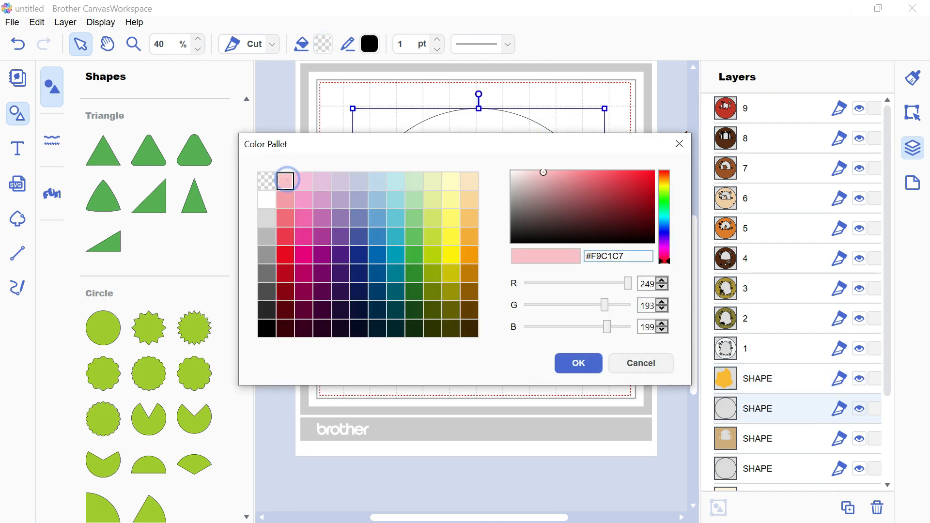
{"action": "type", "text": "#F9B92B"}
{"action": "left_click", "coordinate": [583, 363]}
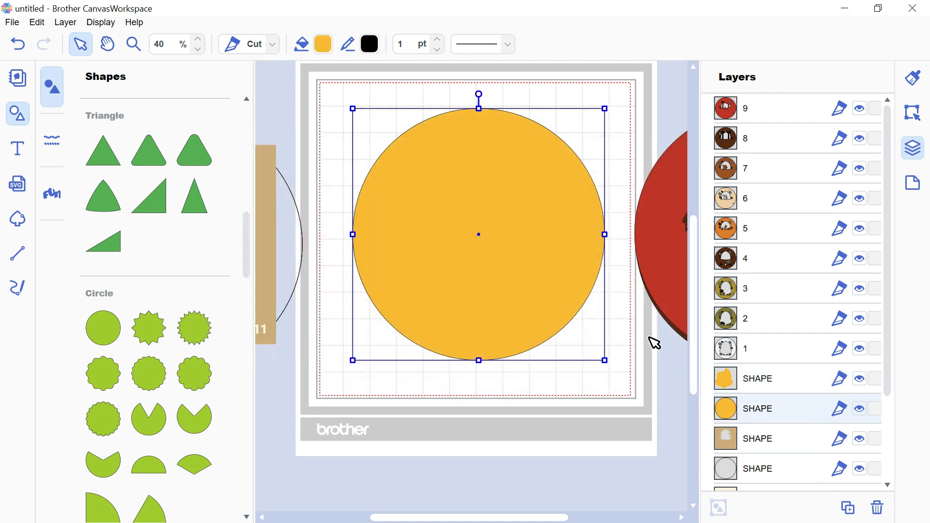
- Select the acorn cutout layer together with the yellow circle and subtract the cutouts from the circle
{"action": "left_click_drag", "start_coordinate": [334, 137], "coordinate": [555, 393]}
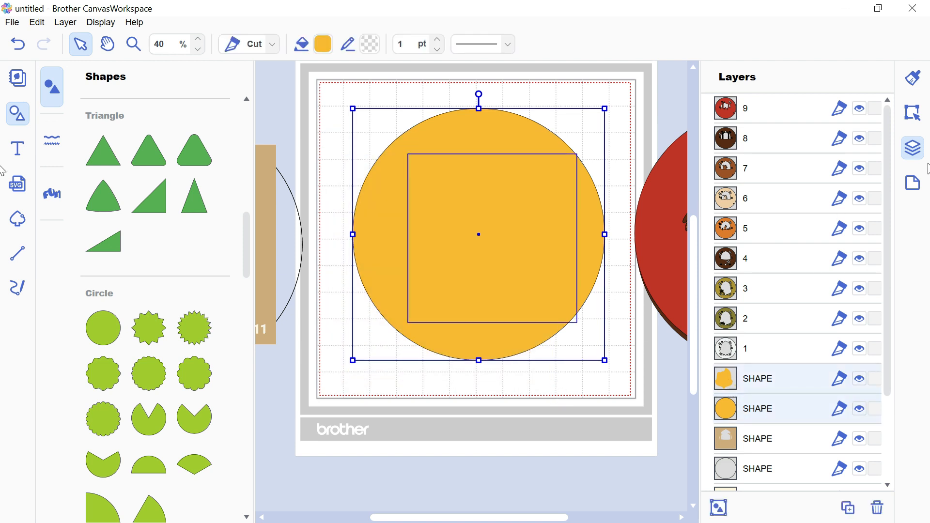
{"action": "left_click", "coordinate": [912, 113]}
{"action": "scroll", "coordinate": [805, 426], "scroll_direction": "down", "scroll_amount": 3}
{"action": "scroll", "coordinate": [842, 472], "scroll_direction": "down", "scroll_amount": 2}
{"action": "left_click", "coordinate": [810, 410]}
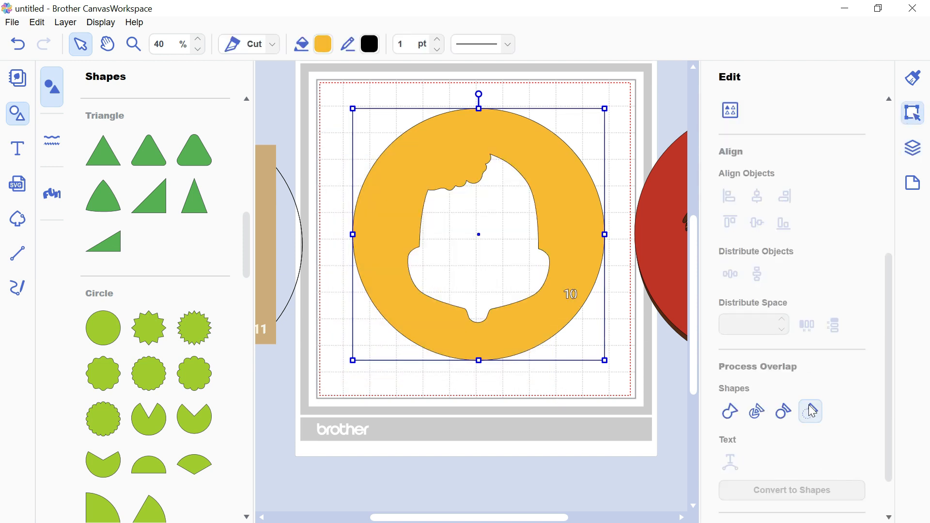
- Rename the new yellow round layer as 10 and move it onto the stack beside the mat
{"action": "left_click", "coordinate": [915, 148]}
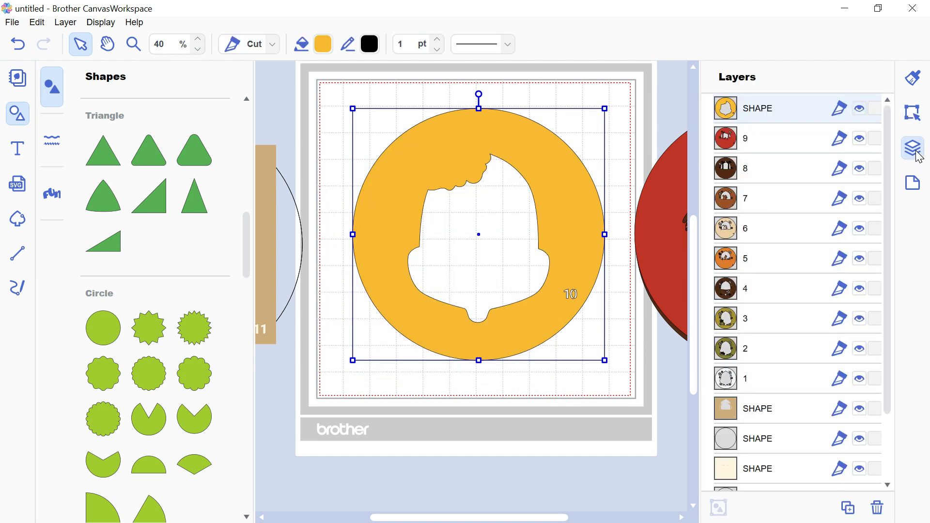
{"action": "double_click", "coordinate": [780, 121]}
{"action": "left_click_drag", "start_coordinate": [452, 183], "coordinate": [680, 234]}
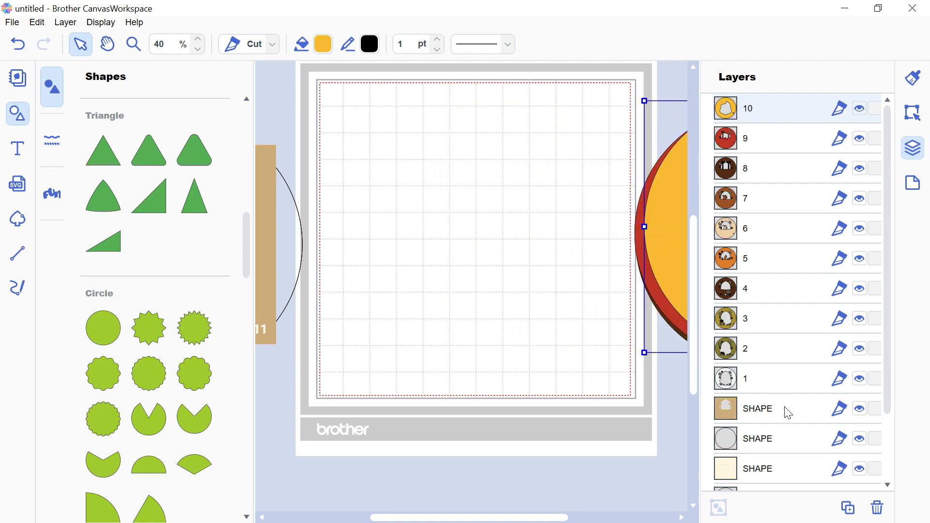
- Move the tan square layer numbered 11 together with its circle onto the cutting mat
{"action": "left_click", "coordinate": [788, 413]}
{"action": "left_click", "coordinate": [760, 439], "text": "shift"}
{"action": "left_click_drag", "start_coordinate": [277, 240], "coordinate": [635, 339]}
{"action": "left_click", "coordinate": [637, 343]}
- Delete the corner points of the tan layer's square border, keeping the cutout shapes and the number 11
{"action": "left_click", "coordinate": [553, 289]}
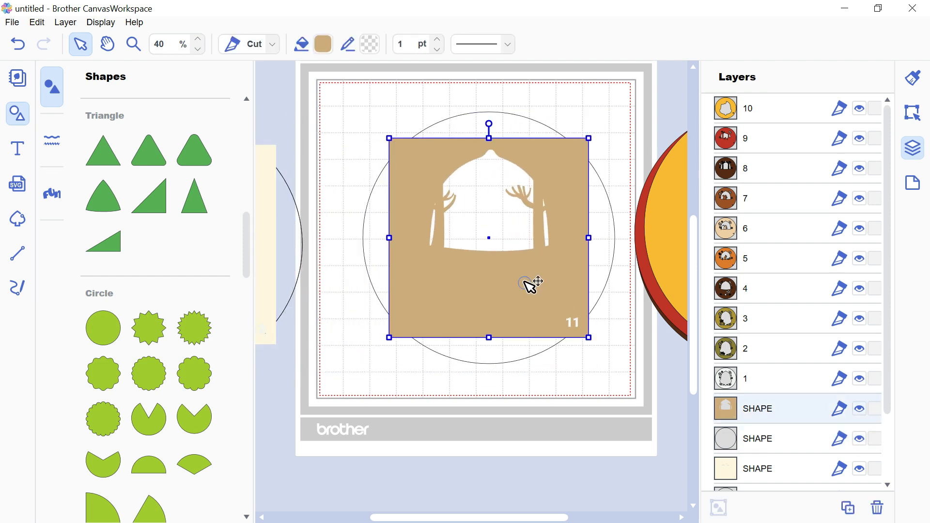
{"action": "double_click", "coordinate": [524, 280]}
{"action": "left_click", "coordinate": [389, 138]}
{"action": "left_click", "coordinate": [338, 45]}
{"action": "left_click", "coordinate": [589, 138]}
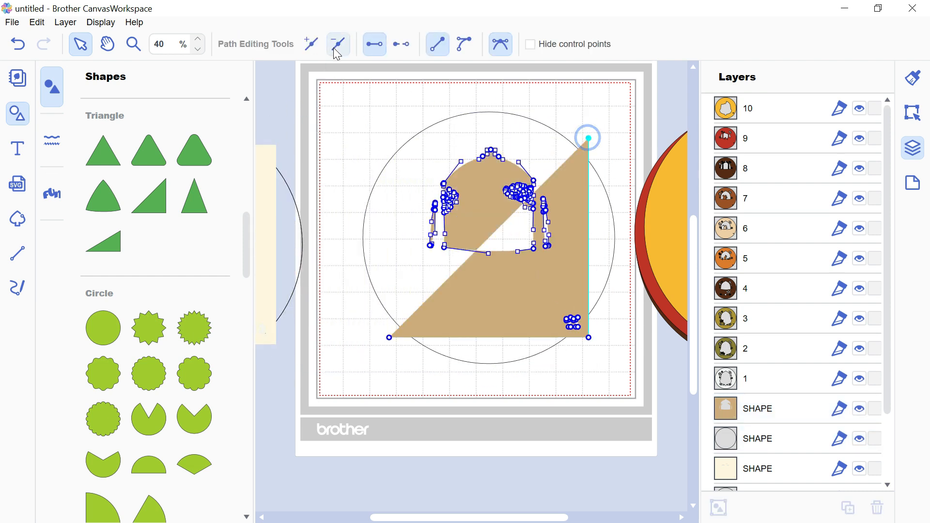
{"action": "left_click", "coordinate": [346, 48]}
{"action": "left_click", "coordinate": [348, 48]}
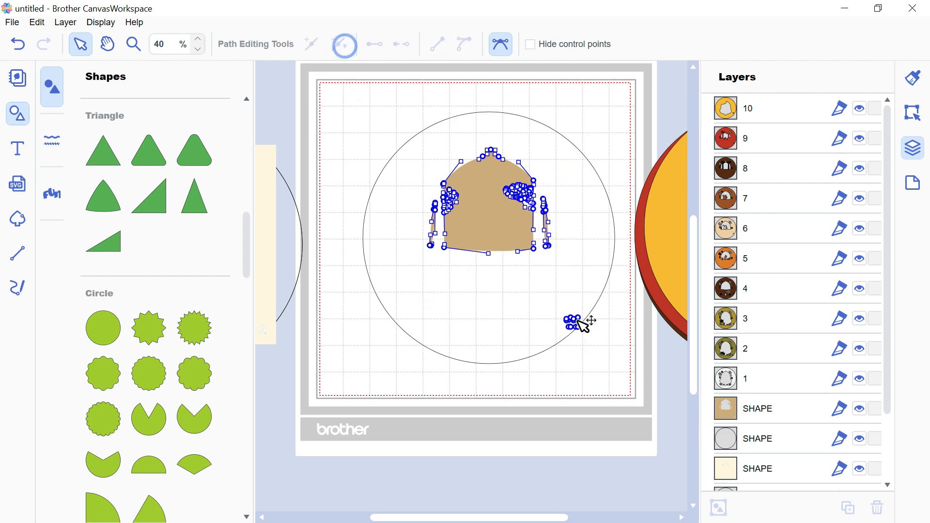
- Select all points of the number 11 and move it upward so it sits well inside the circle
{"action": "left_click", "coordinate": [578, 323]}
{"action": "left_click", "coordinate": [198, 39]}
{"action": "left_click", "coordinate": [199, 39]}
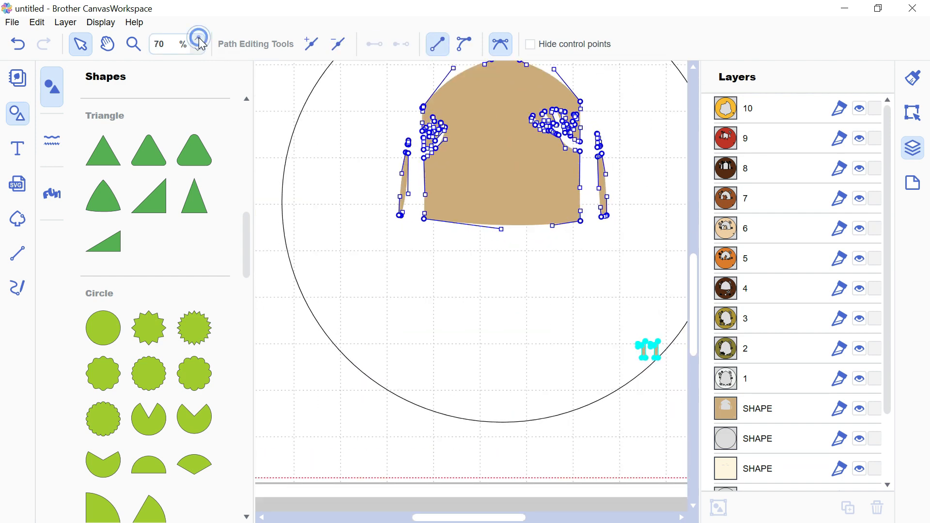
{"action": "left_click", "coordinate": [198, 39]}
{"action": "scroll", "coordinate": [513, 518], "scroll_direction": "right", "scroll_amount": 2}
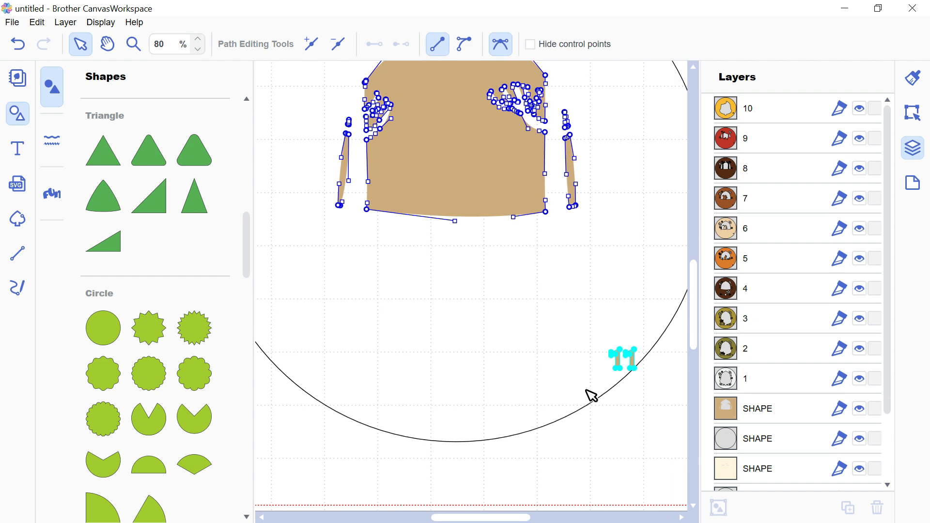
{"action": "left_click_drag", "start_coordinate": [621, 359], "coordinate": [637, 309]}
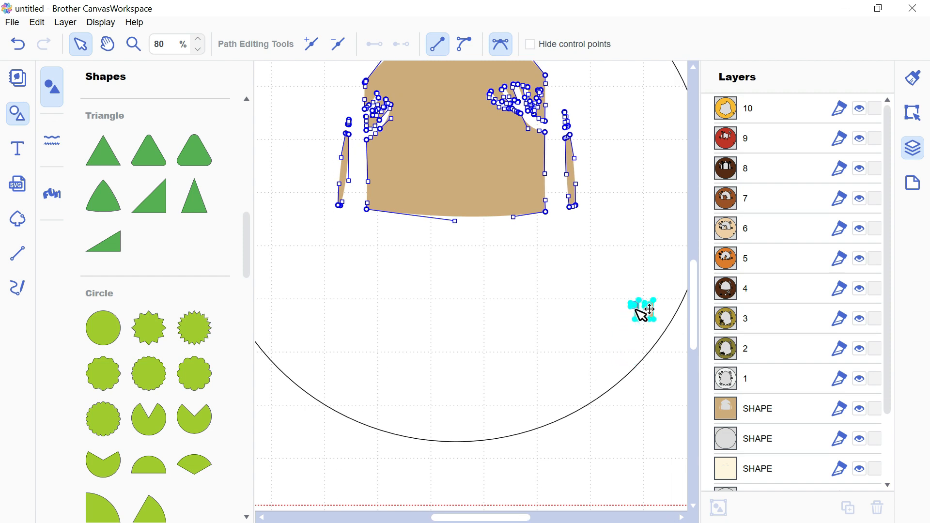
{"action": "left_click", "coordinate": [575, 477]}
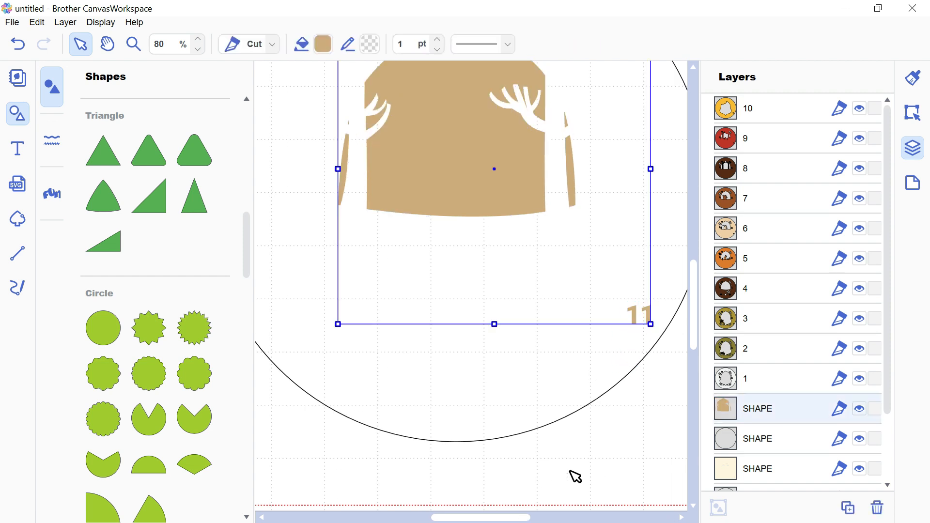
- Copy the tan layer's fill colour #CFAC7A and apply it as the surrounding circle's fill
{"action": "left_click", "coordinate": [198, 49]}
{"action": "left_click", "coordinate": [198, 48]}
{"action": "left_click", "coordinate": [198, 49]}
{"action": "left_click", "coordinate": [198, 49]}
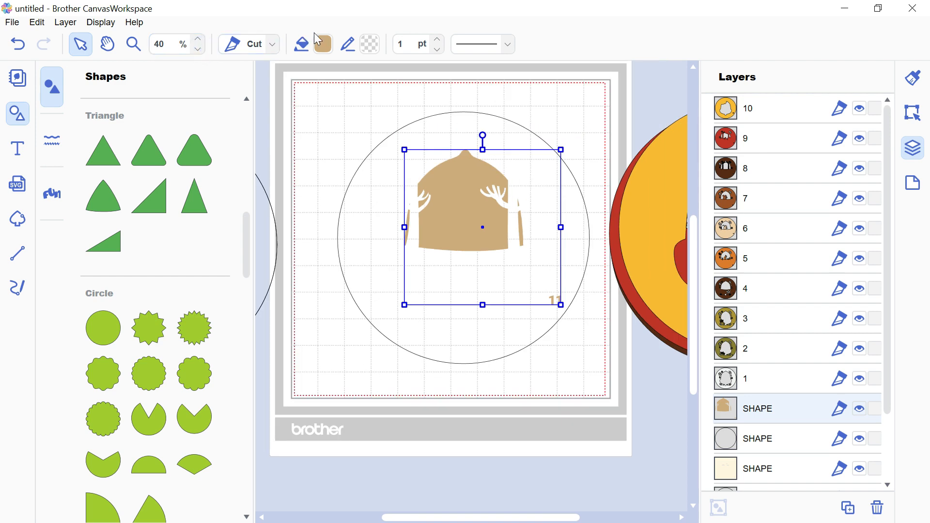
{"action": "left_click", "coordinate": [323, 43]}
{"action": "left_click_drag", "start_coordinate": [625, 255], "coordinate": [559, 252]}
{"action": "key", "text": "ctrl+c"}
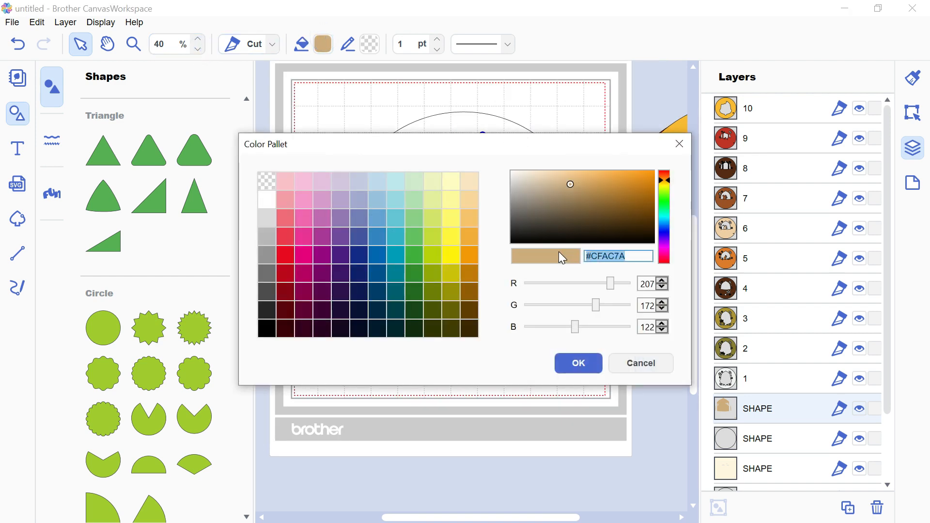
{"action": "left_click", "coordinate": [578, 363]}
{"action": "left_click", "coordinate": [530, 338]}
{"action": "left_click", "coordinate": [323, 43]}
{"action": "left_click", "coordinate": [285, 181]}
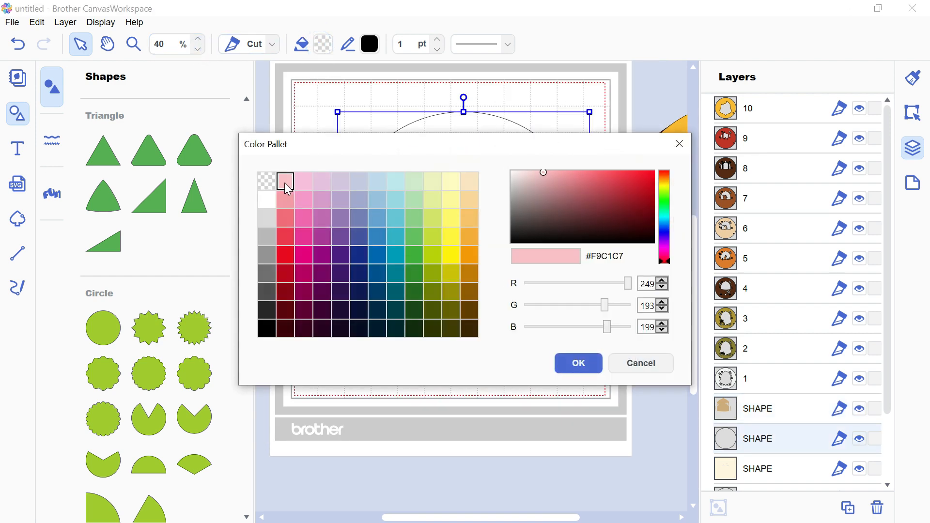
{"action": "left_click_drag", "start_coordinate": [625, 256], "coordinate": [576, 255]}
{"action": "key", "text": "ctrl+v"}
{"action": "left_click", "coordinate": [577, 361]}
- Select the cutout layer together with the tan circle and subtract the cutouts from the circle
{"action": "left_click_drag", "start_coordinate": [348, 105], "coordinate": [535, 325]}
{"action": "left_click", "coordinate": [913, 115]}
{"action": "scroll", "coordinate": [867, 239], "scroll_direction": "down", "scroll_amount": 6}
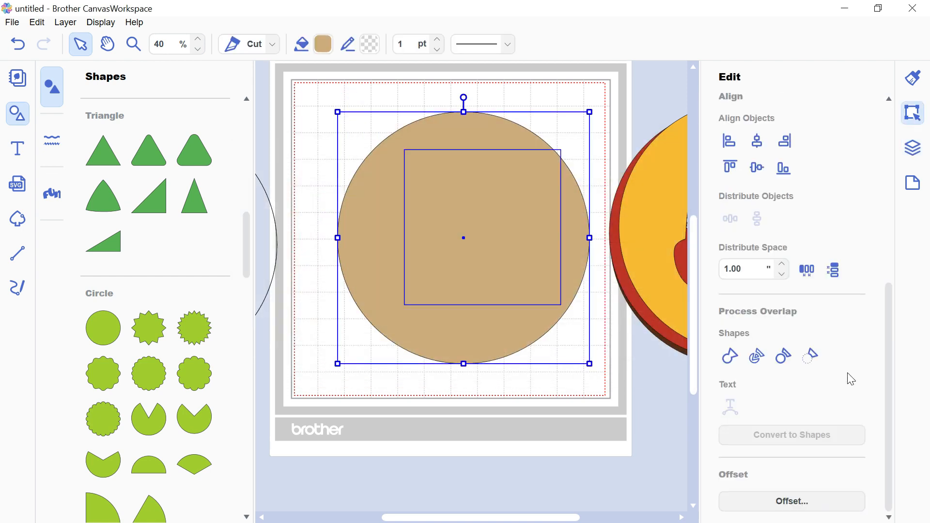
{"action": "left_click", "coordinate": [813, 357]}
- Rename the new tan round layer as 11 and move it onto the stack beside the mat
{"action": "left_click", "coordinate": [912, 150]}
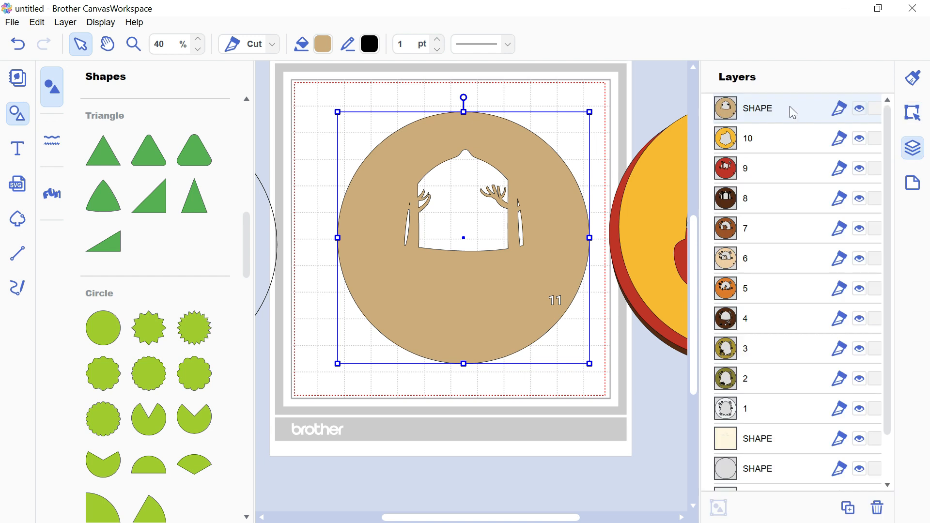
{"action": "double_click", "coordinate": [770, 112]}
{"action": "type", "text": "11"}
{"action": "left_click_drag", "start_coordinate": [380, 280], "coordinate": [675, 275]}
- Move the cream square layer numbered 12 together with its circle onto the cutting mat
{"action": "left_click", "coordinate": [780, 444]}
{"action": "left_click", "coordinate": [772, 470]}
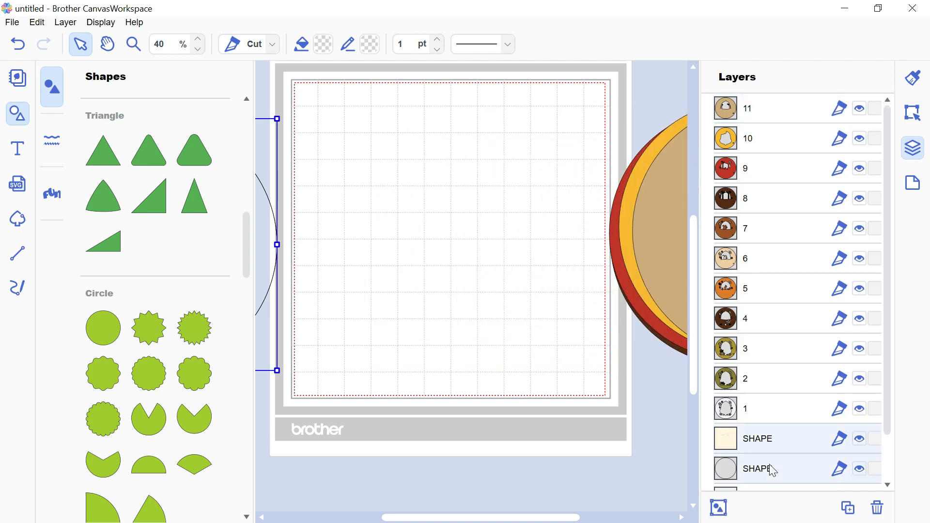
{"action": "left_click_drag", "start_coordinate": [274, 207], "coordinate": [567, 204]}
{"action": "left_click", "coordinate": [559, 119]}
- Remove the square border of the cream layer by deleting its corner points in path editing
{"action": "left_click", "coordinate": [521, 176]}
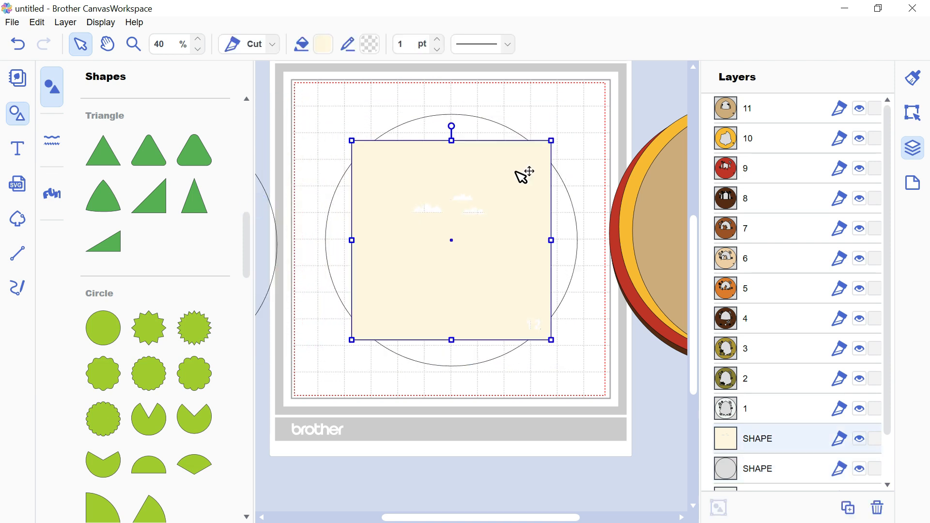
{"action": "double_click", "coordinate": [514, 172]}
{"action": "left_click", "coordinate": [333, 53]}
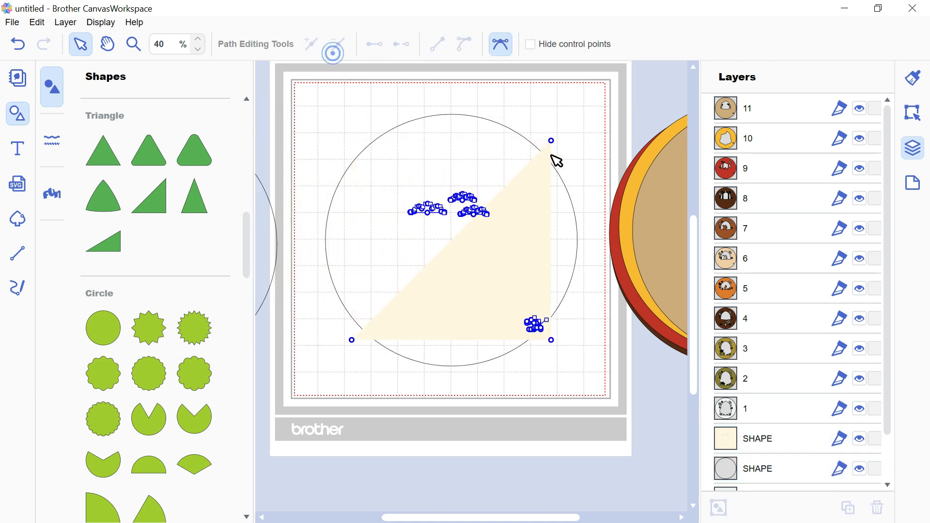
{"action": "left_click", "coordinate": [549, 141]}
{"action": "left_click", "coordinate": [344, 45]}
{"action": "left_click", "coordinate": [552, 340]}
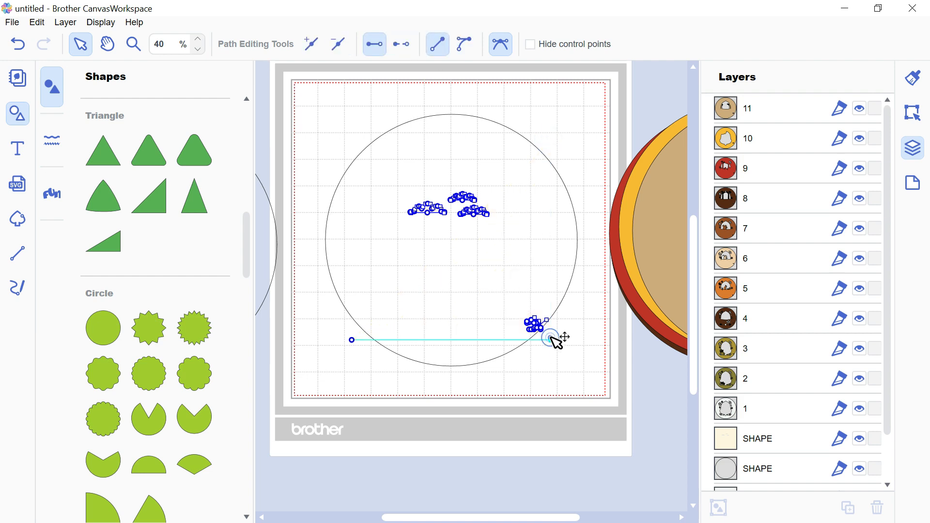
{"action": "left_click", "coordinate": [341, 45]}
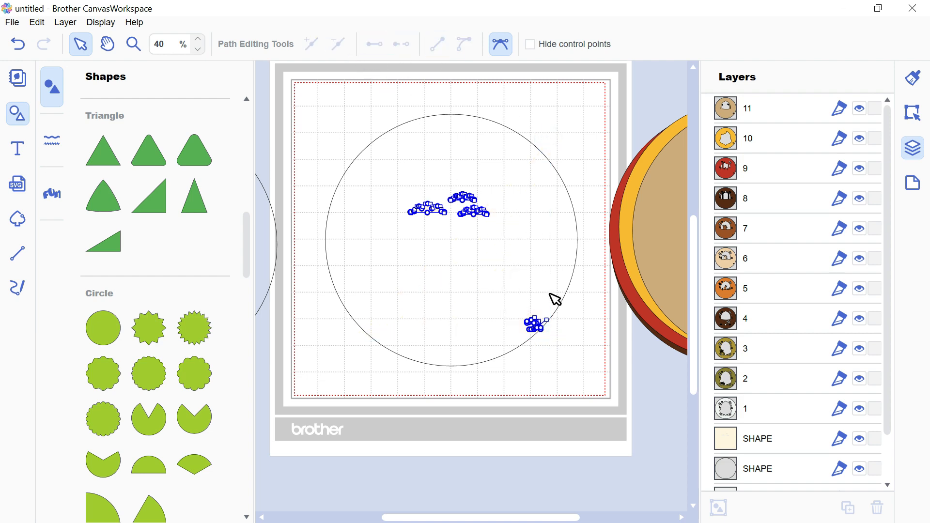
- Move the number 12 cutout's points up and inward so the number lies fully inside the circle, and finish path editing
{"action": "left_click_drag", "start_coordinate": [509, 306], "coordinate": [537, 334]}
{"action": "left_click", "coordinate": [198, 39]}
{"action": "left_click", "coordinate": [198, 39]}
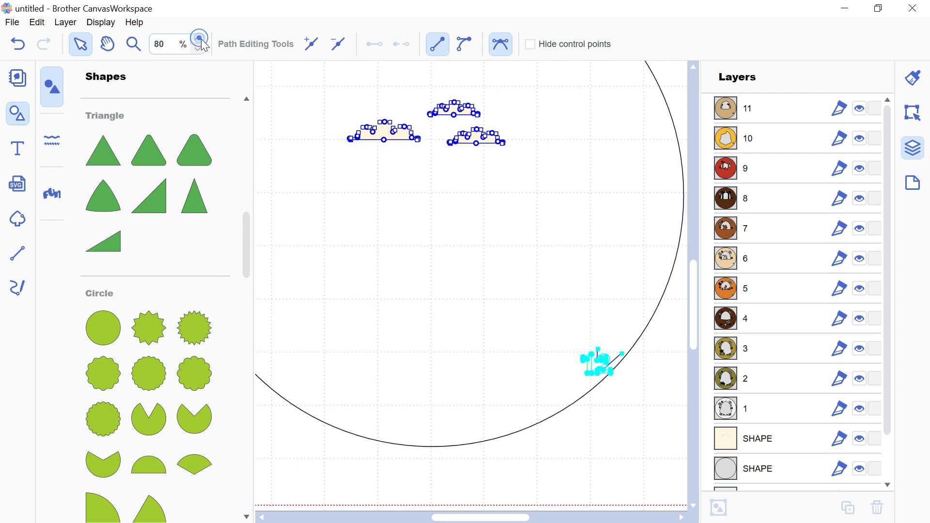
{"action": "left_click_drag", "start_coordinate": [592, 348], "coordinate": [608, 304]}
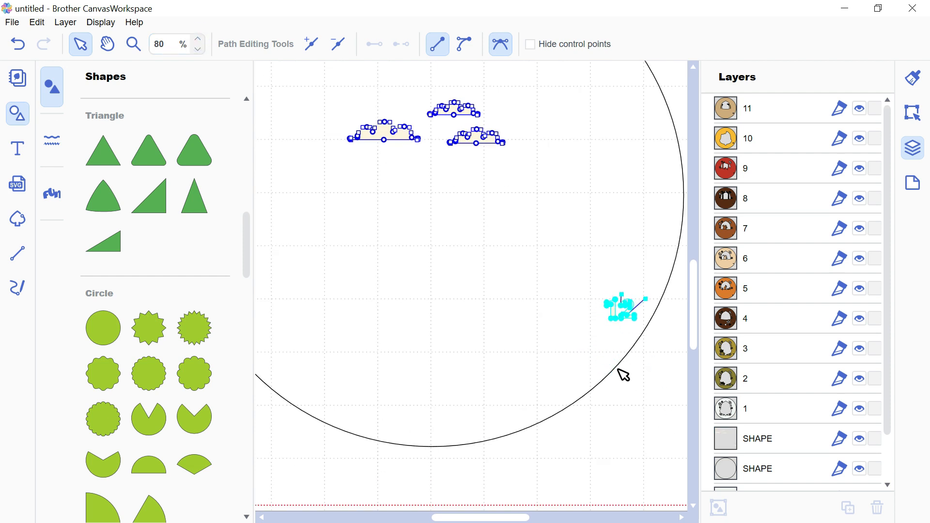
{"action": "left_click", "coordinate": [198, 49]}
{"action": "left_click", "coordinate": [198, 48]}
{"action": "left_click", "coordinate": [445, 253]}
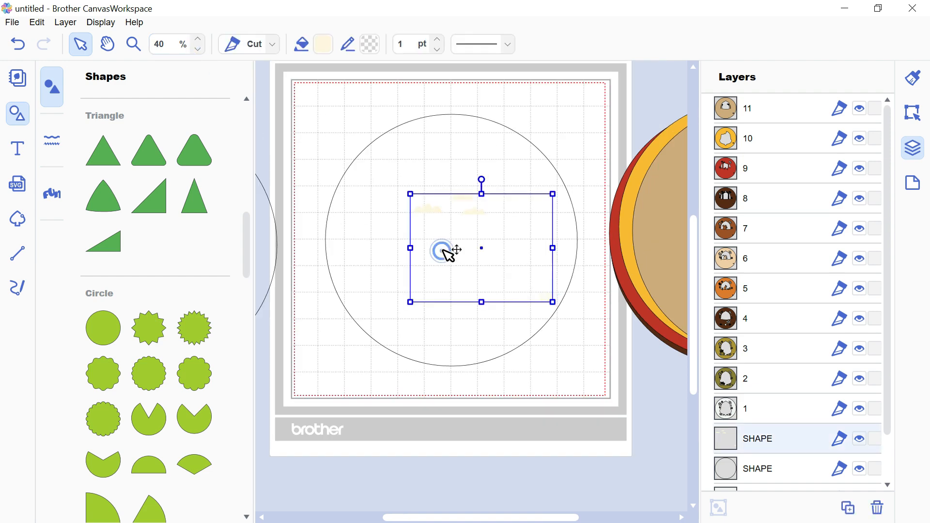
- Copy the cream layer's fill colour #FEF7E0 and apply it as the surrounding circle's fill
{"action": "left_click", "coordinate": [323, 44]}
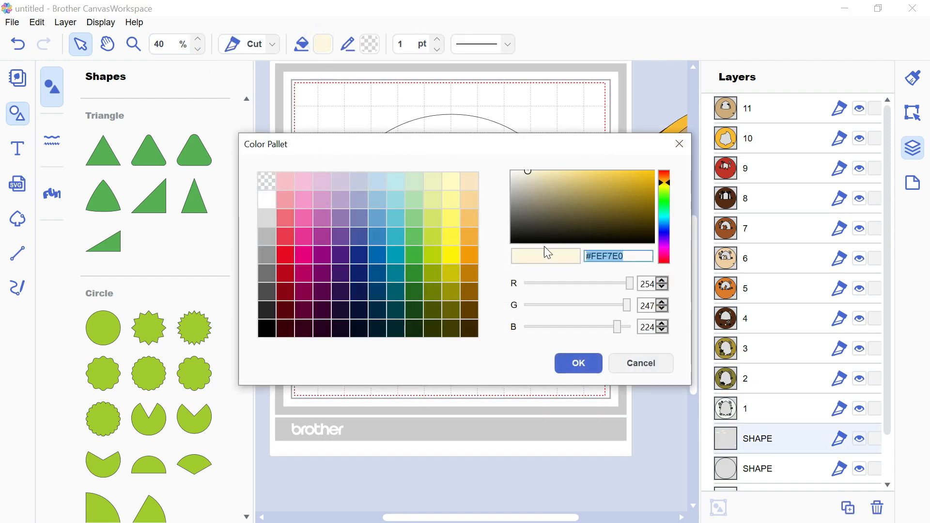
{"action": "left_click", "coordinate": [576, 363]}
{"action": "left_click", "coordinate": [535, 333]}
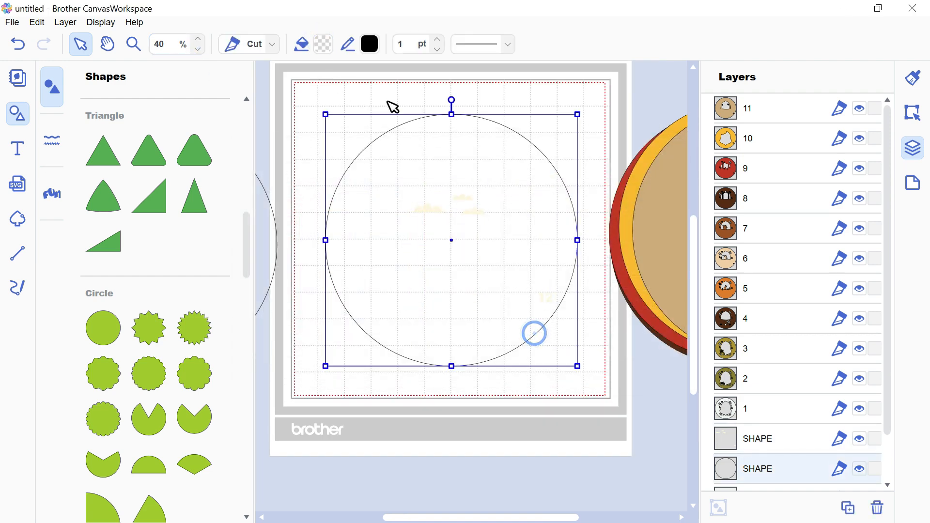
{"action": "left_click", "coordinate": [324, 45]}
{"action": "left_click", "coordinate": [280, 181]}
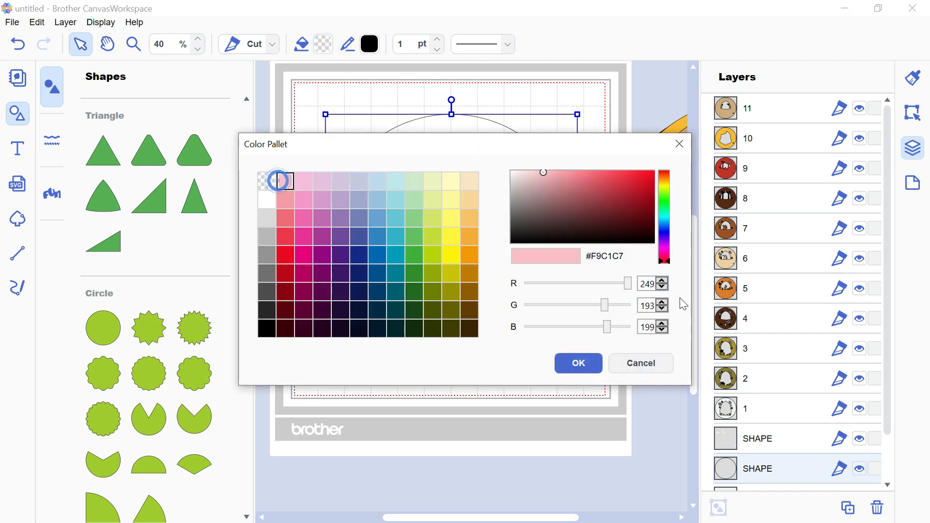
{"action": "left_click_drag", "start_coordinate": [625, 256], "coordinate": [537, 253]}
{"action": "type", "text": "#FEF7E0"}
{"action": "left_click", "coordinate": [578, 362]}
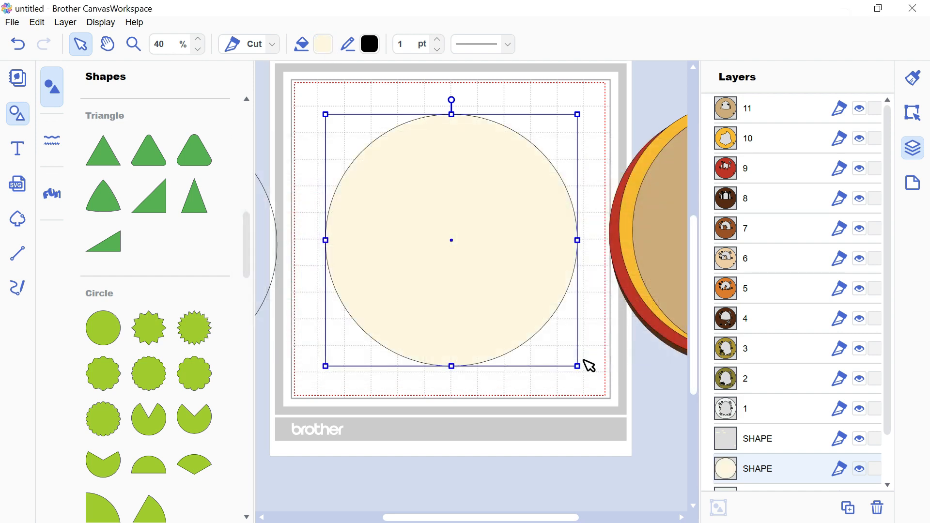
- Select the cloud cutout layer together with the cream circle and subtract the cutouts from the circle
{"action": "left_click_drag", "start_coordinate": [351, 97], "coordinate": [567, 307]}
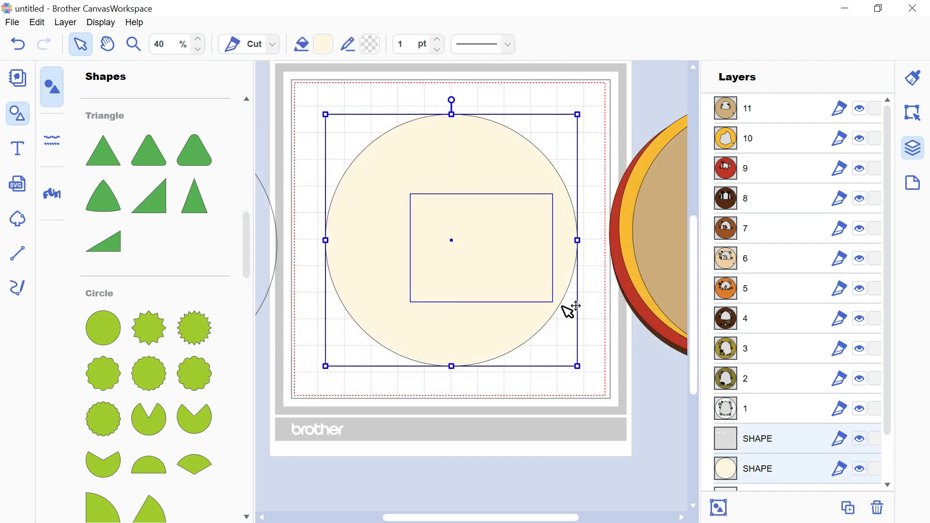
{"action": "left_click", "coordinate": [913, 112]}
{"action": "scroll", "coordinate": [823, 311], "scroll_direction": "down", "scroll_amount": 5}
{"action": "left_click", "coordinate": [810, 412]}
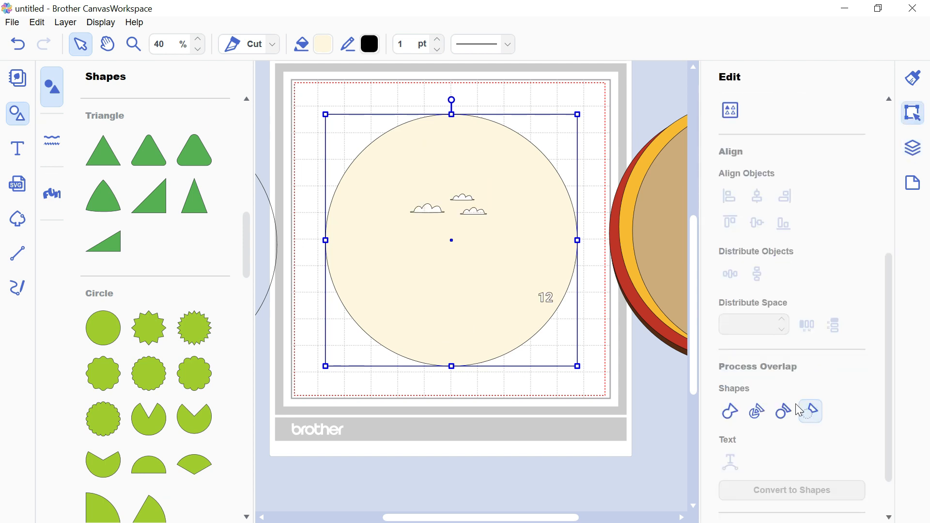
- Rename the new cream round layer as 12 and move it onto the stack beside the mat
{"action": "left_click", "coordinate": [913, 149]}
{"action": "double_click", "coordinate": [763, 114]}
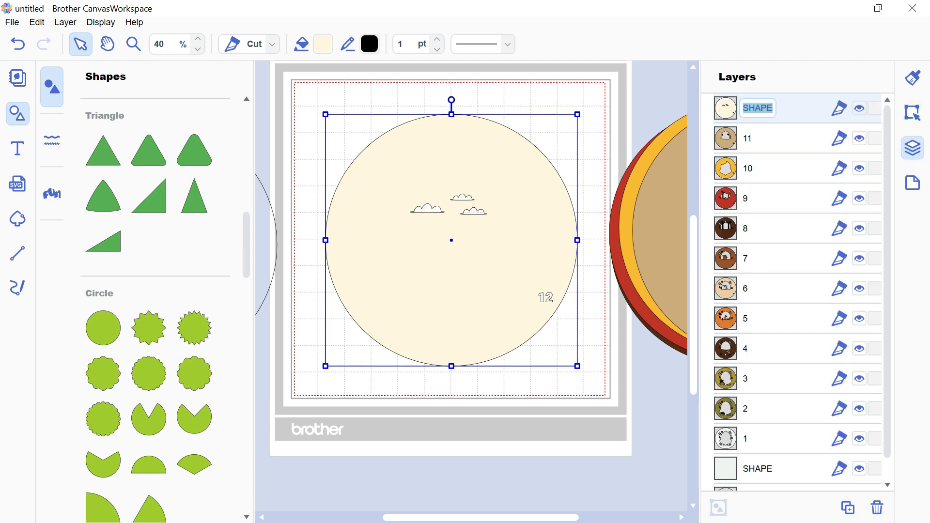
{"action": "type", "text": "12"}
{"action": "left_click", "coordinate": [318, 284]}
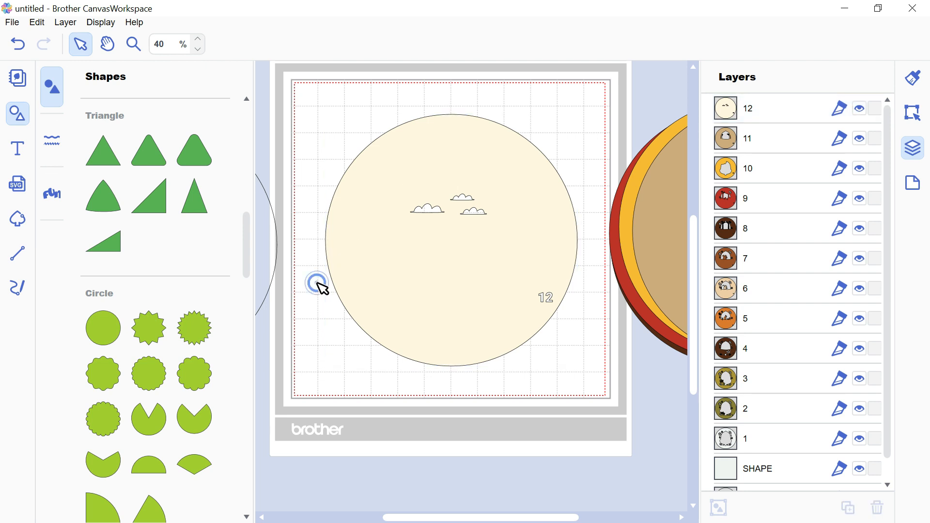
{"action": "left_click_drag", "start_coordinate": [366, 265], "coordinate": [661, 253]}
- Move the last remaining pale grey square layer together with its circle onto the cutting mat
{"action": "scroll", "coordinate": [785, 430], "scroll_direction": "down", "scroll_amount": 1}
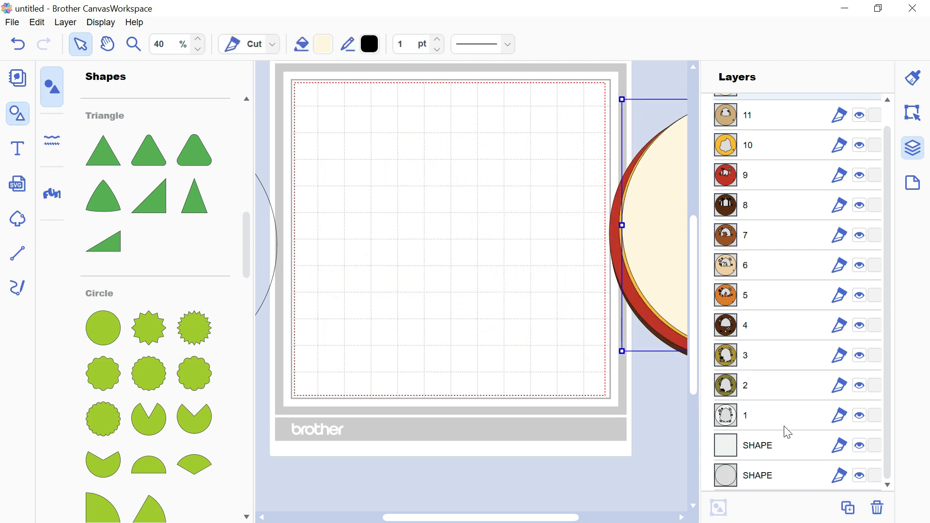
{"action": "left_click", "coordinate": [753, 444]}
{"action": "left_click", "coordinate": [758, 474], "text": "shift"}
{"action": "left_click_drag", "start_coordinate": [269, 275], "coordinate": [577, 283]}
{"action": "key", "text": "Escape"}
- Copy the pale grey square's fill colour #F1F2F2 and apply it as the surrounding circle's fill
{"action": "left_click", "coordinate": [496, 225]}
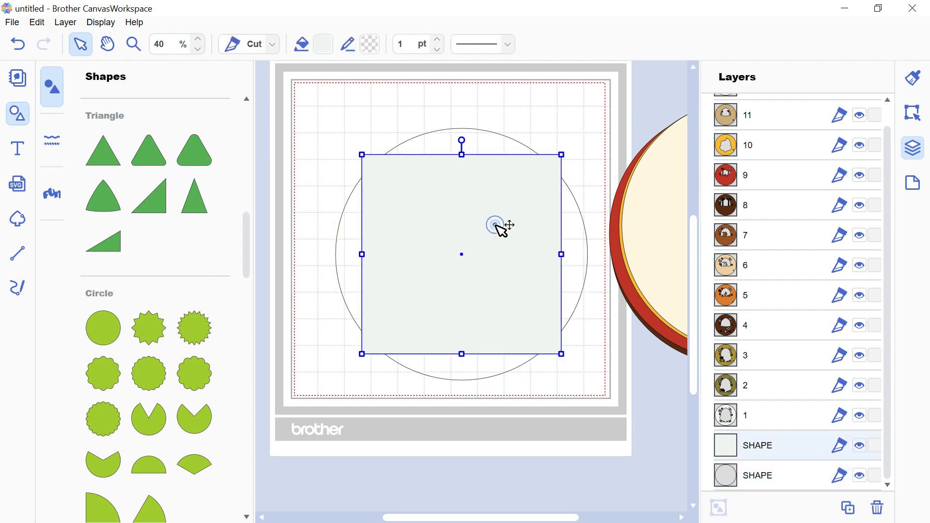
{"action": "left_click", "coordinate": [323, 44]}
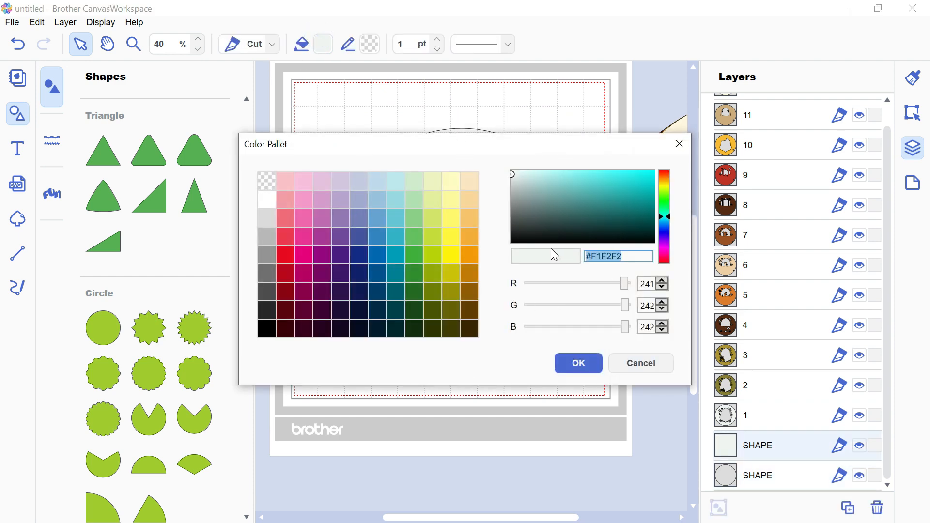
{"action": "left_click", "coordinate": [579, 363]}
{"action": "left_click", "coordinate": [580, 286]}
{"action": "left_click", "coordinate": [321, 44]}
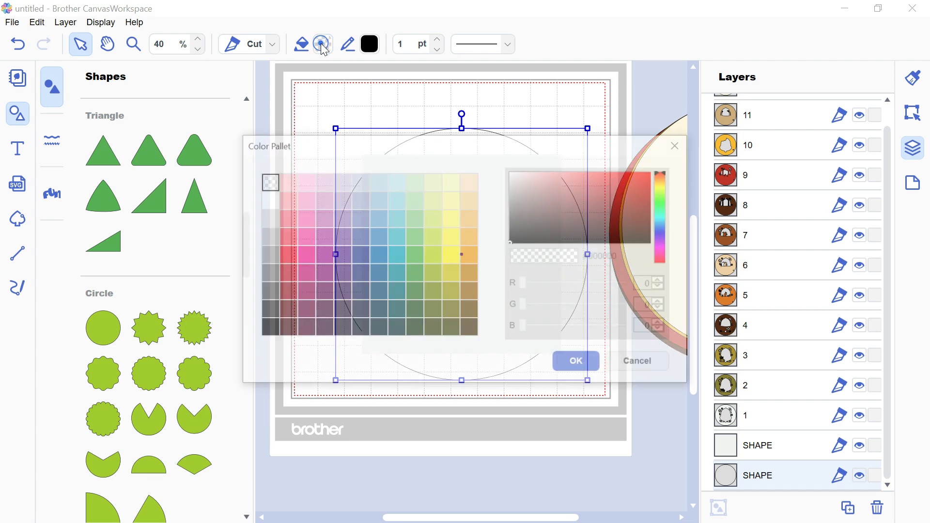
{"action": "left_click", "coordinate": [281, 185]}
{"action": "left_click", "coordinate": [624, 256]}
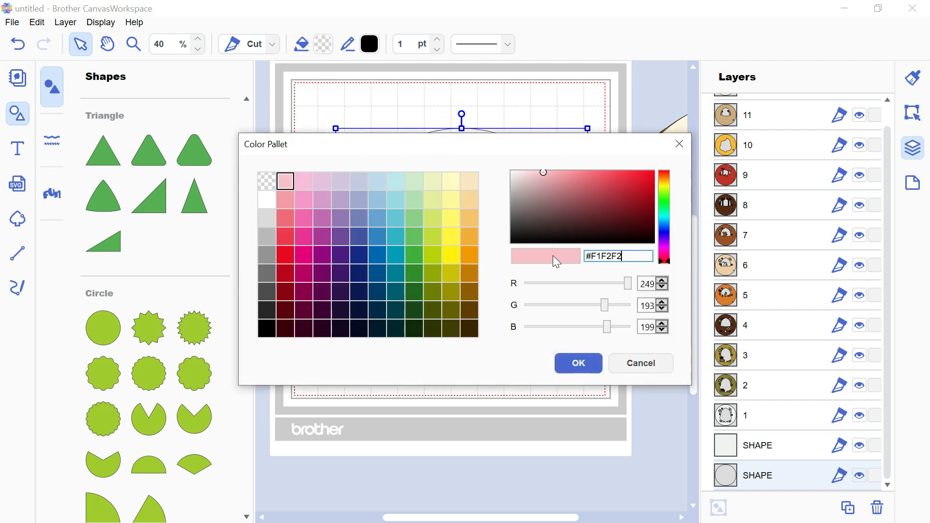
{"action": "key", "text": "Return"}
{"action": "left_click", "coordinate": [580, 361]}
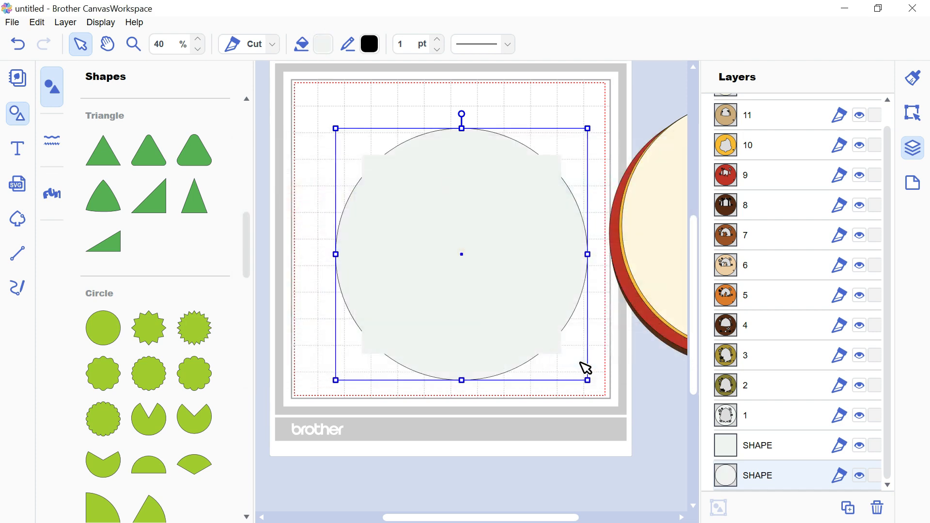
- Delete the pale grey square layer and rename the remaining circle as 13
{"action": "left_click", "coordinate": [758, 445]}
{"action": "key", "text": "Delete"}
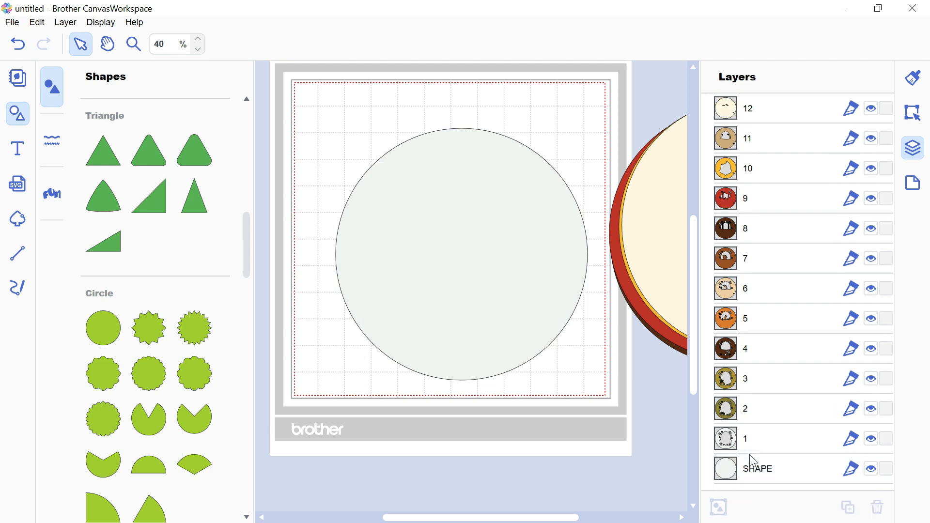
{"action": "left_click", "coordinate": [756, 468]}
{"action": "left_click", "coordinate": [757, 468]}
{"action": "type", "text": "13"}
{"action": "key", "text": "Return"}
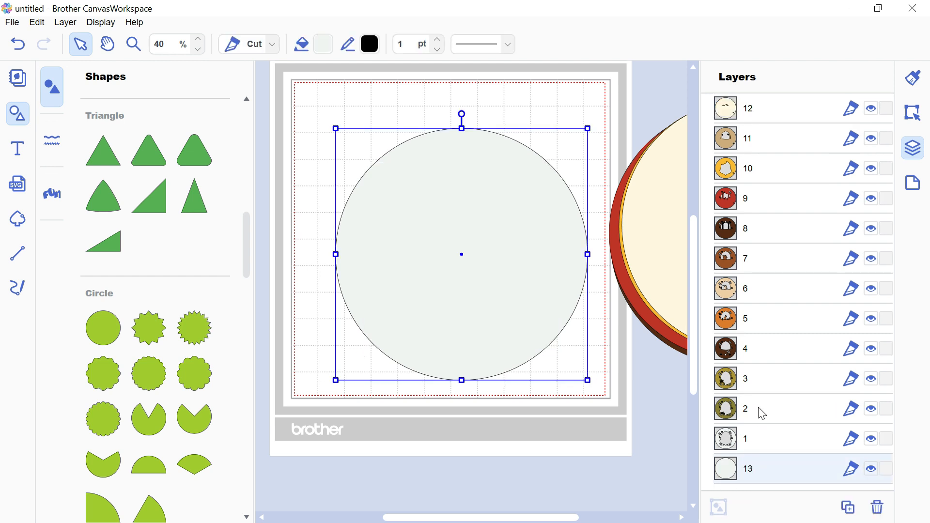
- Reorder the layers into ascending numerical order, with layer 1 in front and layer 13 at the back
{"action": "left_click_drag", "start_coordinate": [761, 117], "coordinate": [772, 432]}
{"action": "left_click_drag", "start_coordinate": [745, 110], "coordinate": [753, 390]}
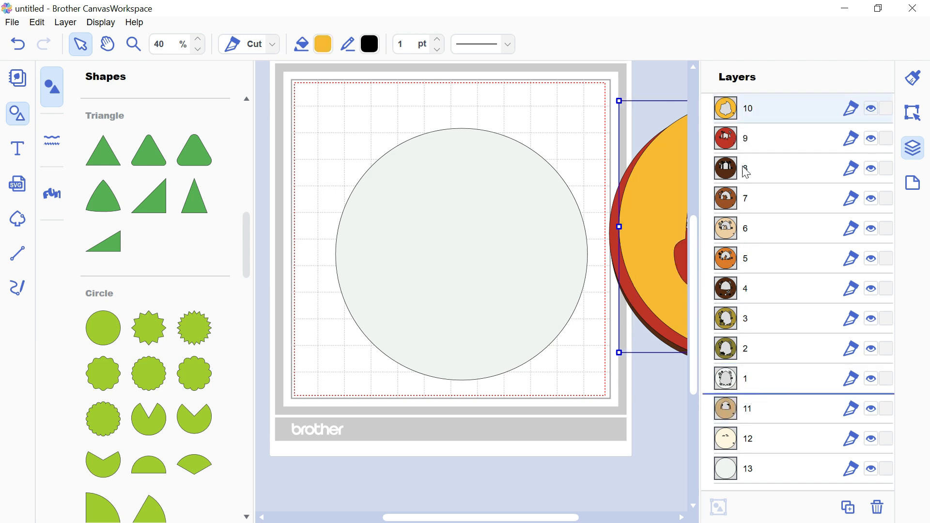
{"action": "left_click_drag", "start_coordinate": [746, 112], "coordinate": [758, 280]}
{"action": "left_click_drag", "start_coordinate": [755, 226], "coordinate": [756, 271]}
{"action": "left_click_drag", "start_coordinate": [746, 111], "coordinate": [759, 301]}
{"action": "left_click_drag", "start_coordinate": [747, 111], "coordinate": [766, 266]}
{"action": "left_click_drag", "start_coordinate": [753, 112], "coordinate": [766, 173]}
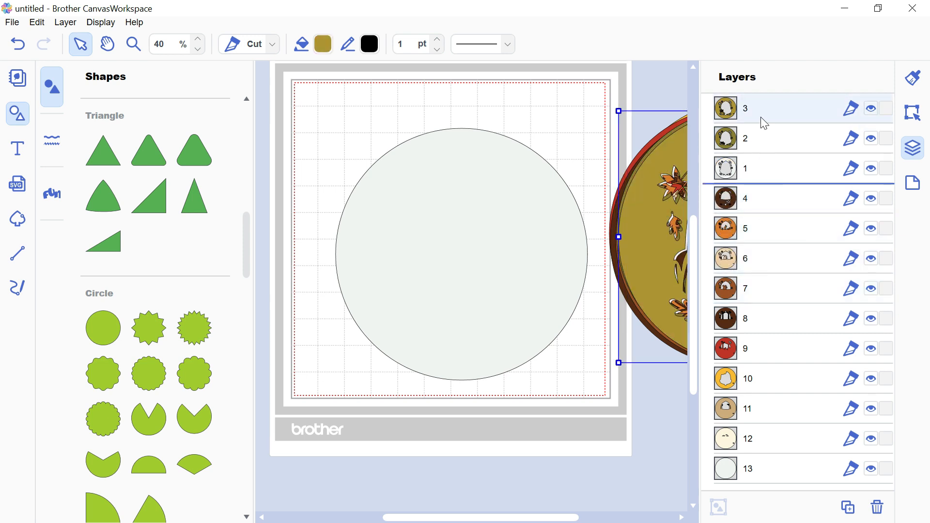
{"action": "left_click_drag", "start_coordinate": [761, 115], "coordinate": [759, 147]}
- Select all thirteen round layers, align their centres horizontally and vertically, and move the aligned stack onto the cutting mat
{"action": "left_click_drag", "start_coordinate": [485, 100], "coordinate": [663, 356]}
{"action": "left_click", "coordinate": [913, 113]}
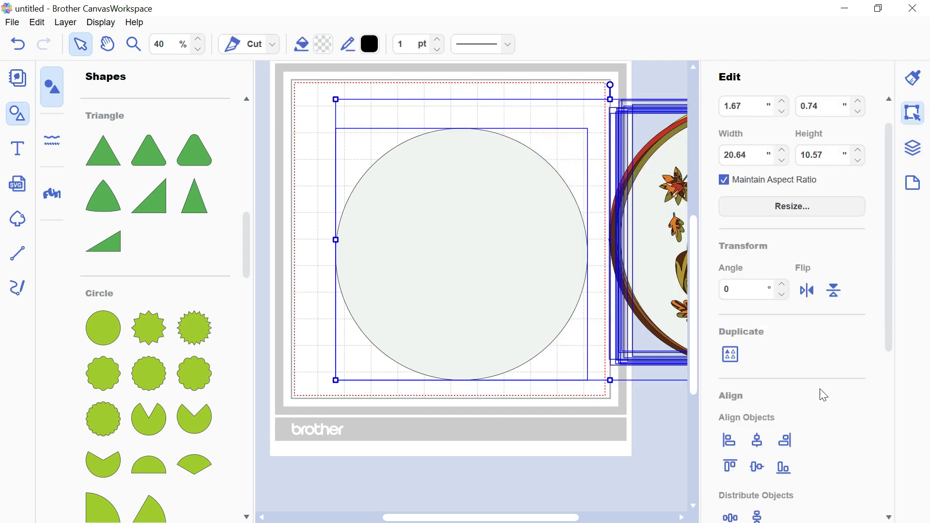
{"action": "scroll", "coordinate": [824, 396], "scroll_direction": "down", "scroll_amount": 1}
{"action": "left_click", "coordinate": [757, 406]}
{"action": "left_click", "coordinate": [757, 432]}
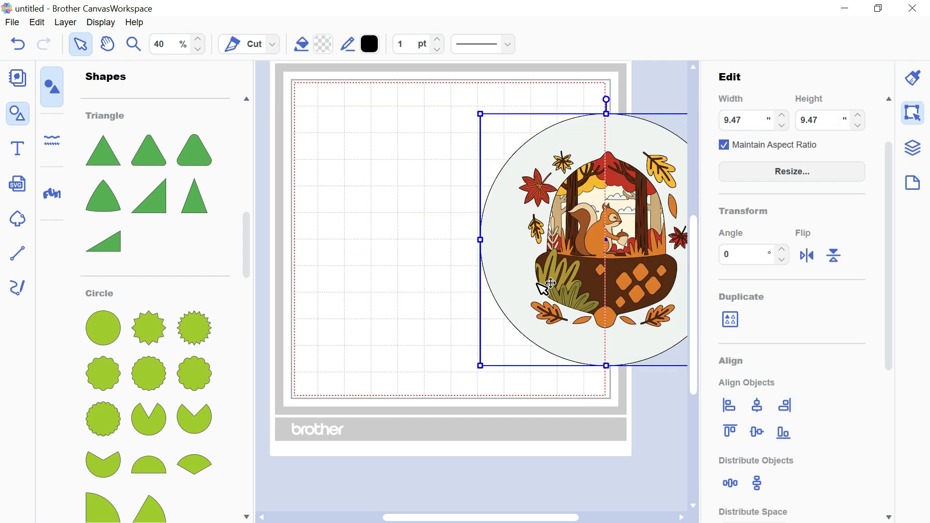
{"action": "left_click_drag", "start_coordinate": [538, 283], "coordinate": [495, 260]}
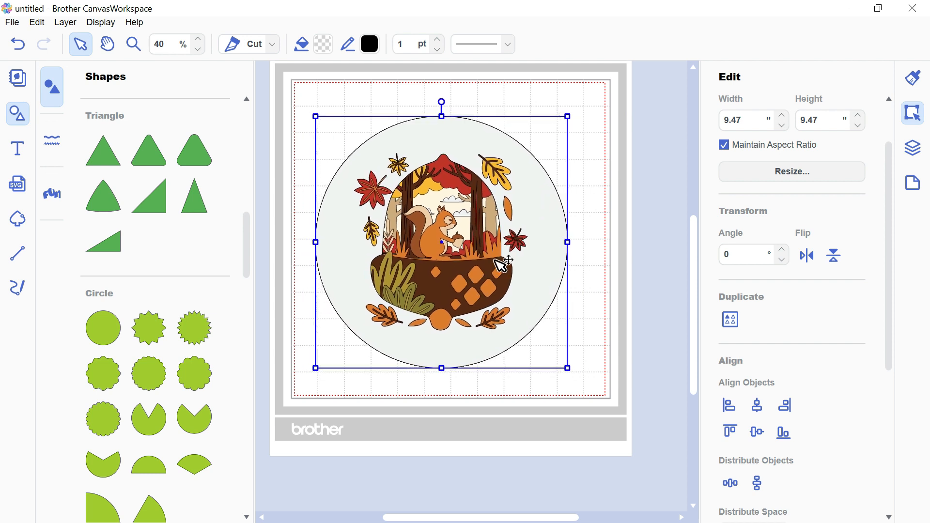
{"action": "left_click", "coordinate": [646, 191]}
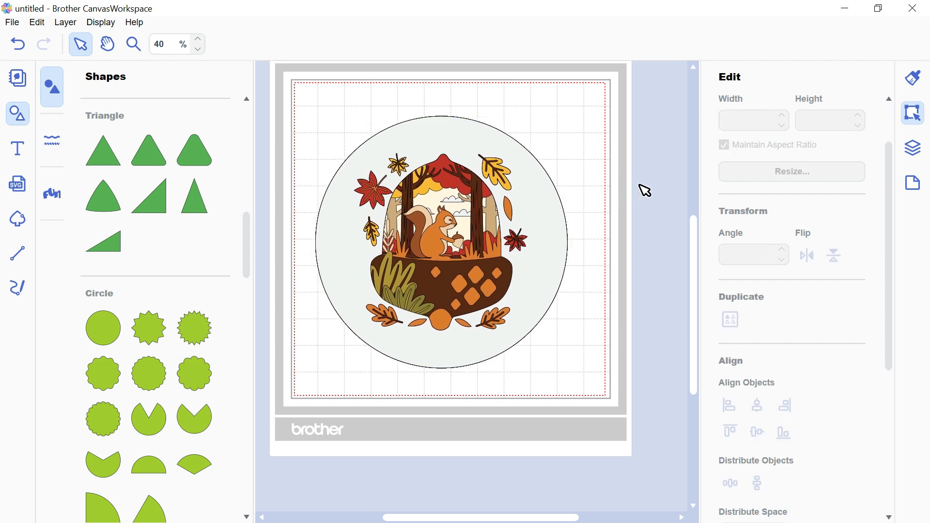